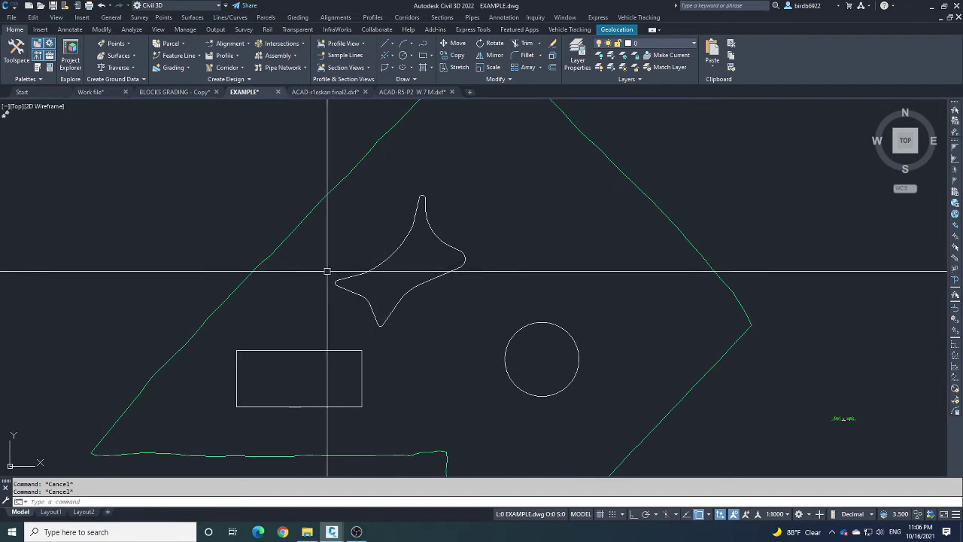
- Examine the curved star-like outline, the rectangle and the circle inside the surface boundary
click(376, 265)
key(Escape)
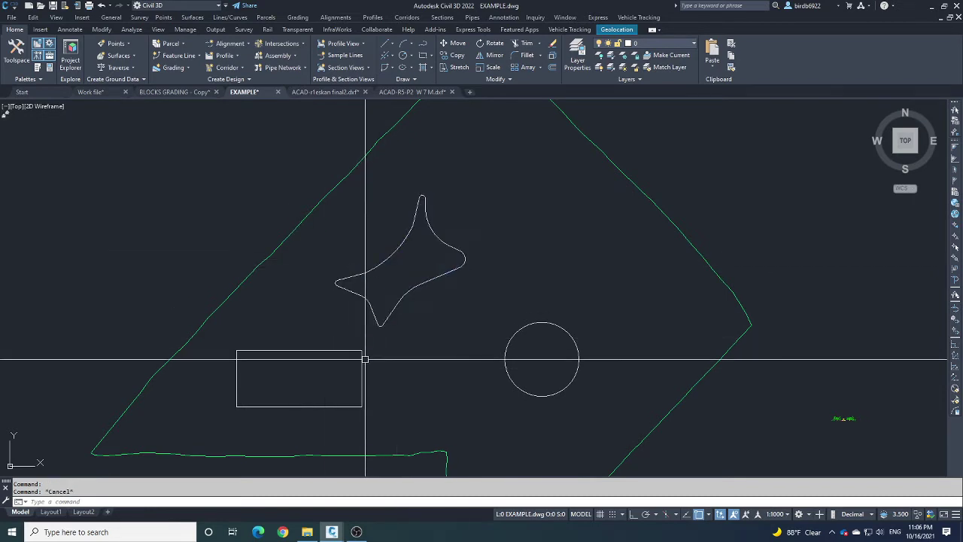
click(359, 352)
key(Escape)
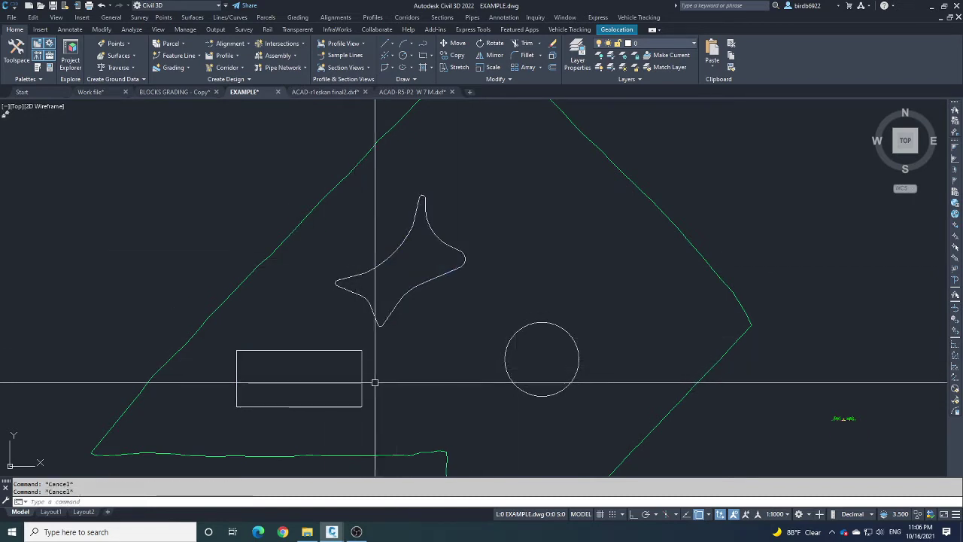
click(361, 361)
key(Escape)
click(528, 356)
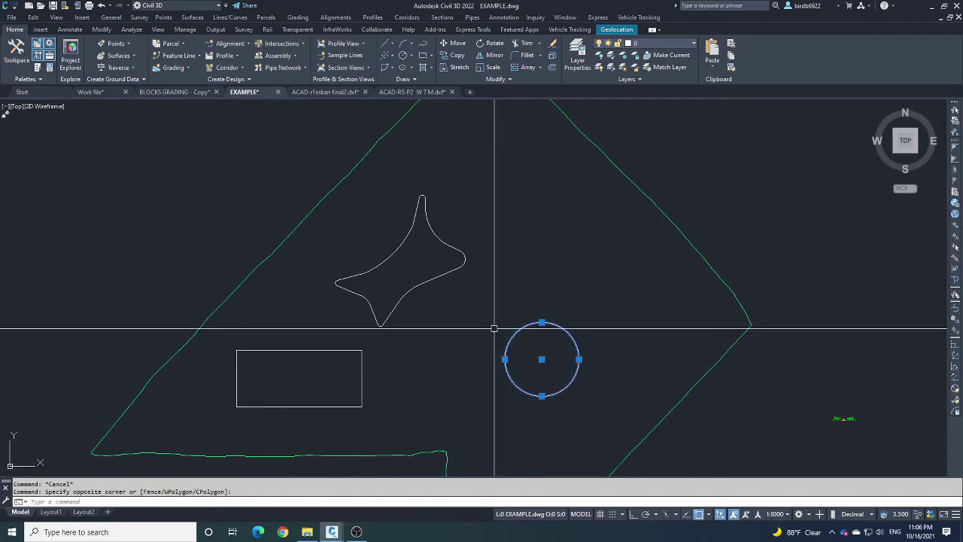
scroll(388, 323, down, 4)
scroll(388, 322, up, 4)
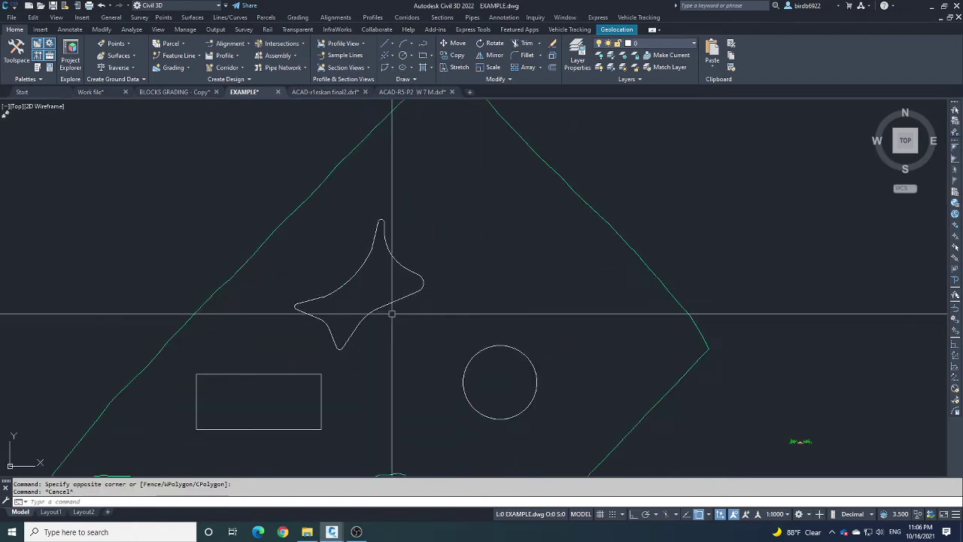
key(Escape)
scroll(379, 314, up, 2)
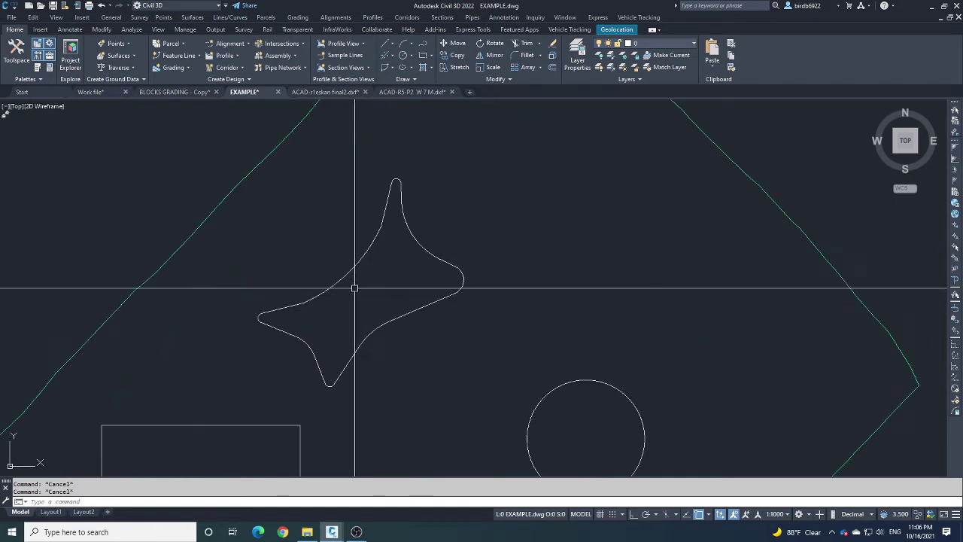
scroll(399, 301, down, 2)
- Inspect the Surface-MS TIN surface in the Object Viewer, orbiting the shaded model, and return to the drawing
click(280, 235)
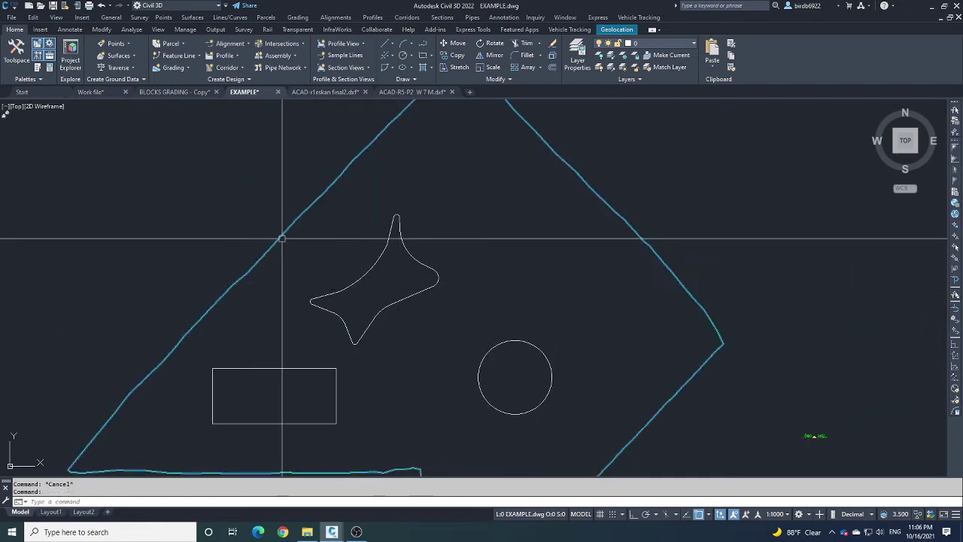
scroll(342, 221, down, 4)
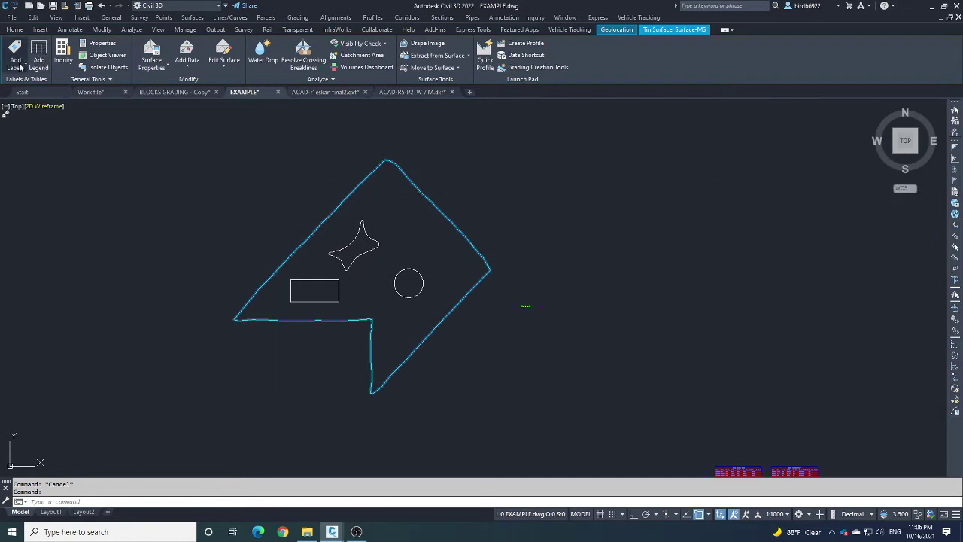
click(110, 56)
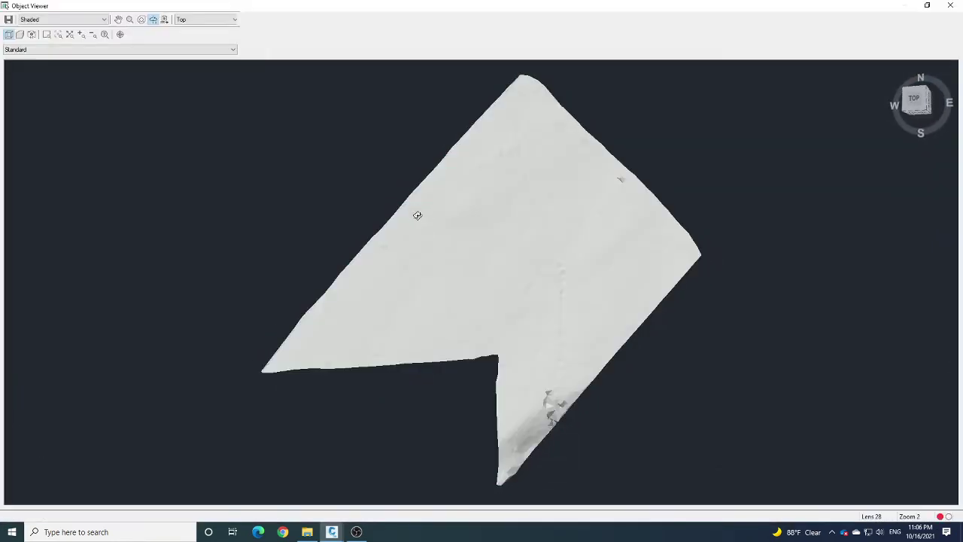
mouse_move(417, 215)
mouse_down()
mouse_move(477, 287)
mouse_move(561, 290)
mouse_move(478, 331)
mouse_move(444, 306)
mouse_move(432, 269)
mouse_up()
scroll(497, 283, up, 5)
scroll(497, 283, down, 5)
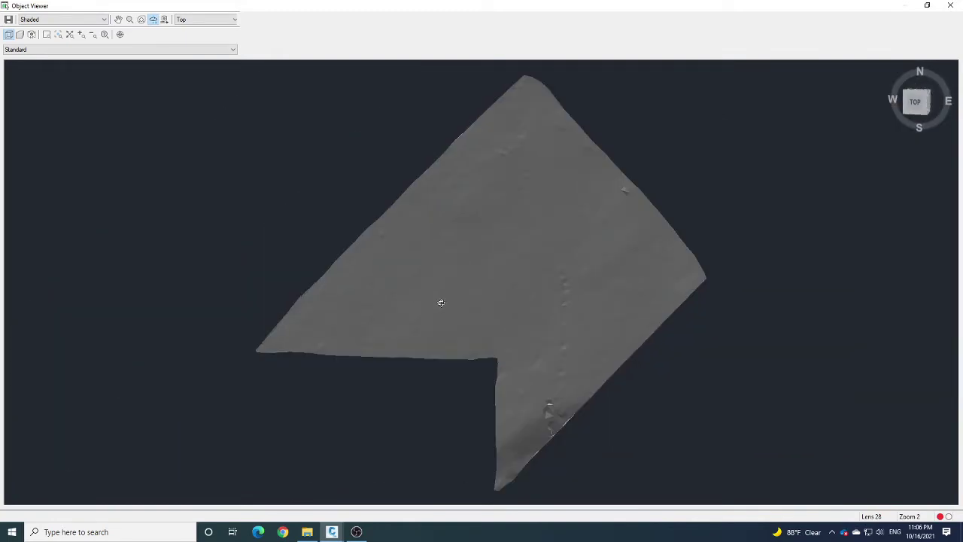
key(Escape)
key(Escape)
key(Escape)
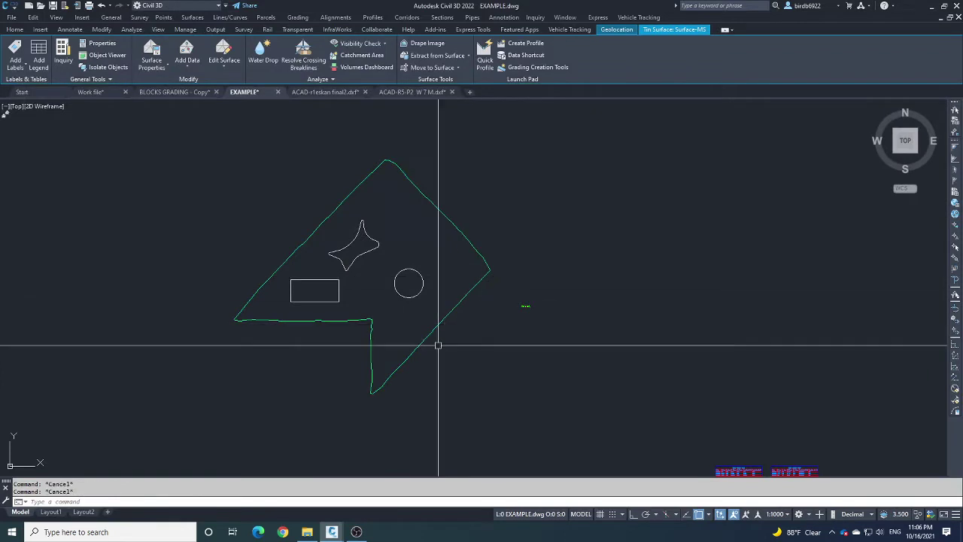
- Start creating a feature line drawn from picked points
scroll(338, 267, up, 2)
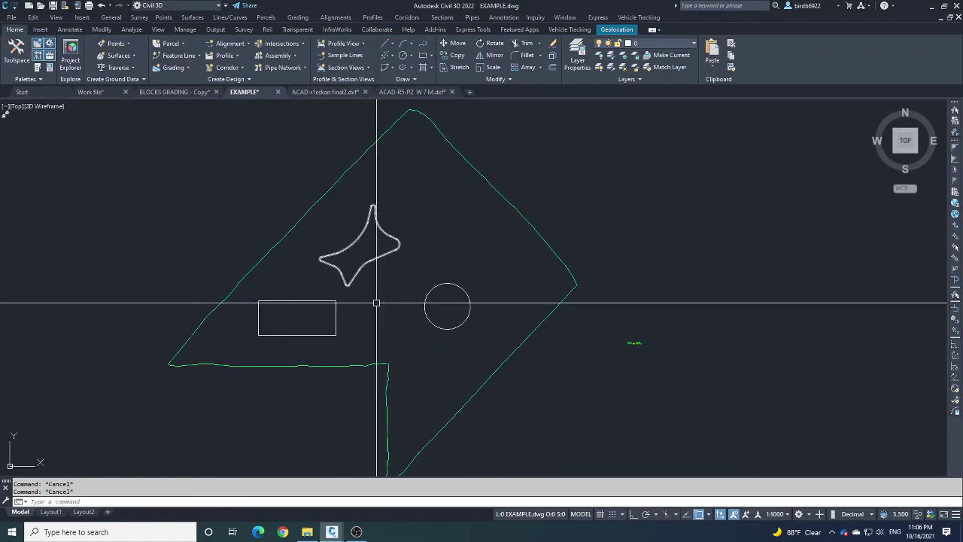
scroll(387, 247, up, 2)
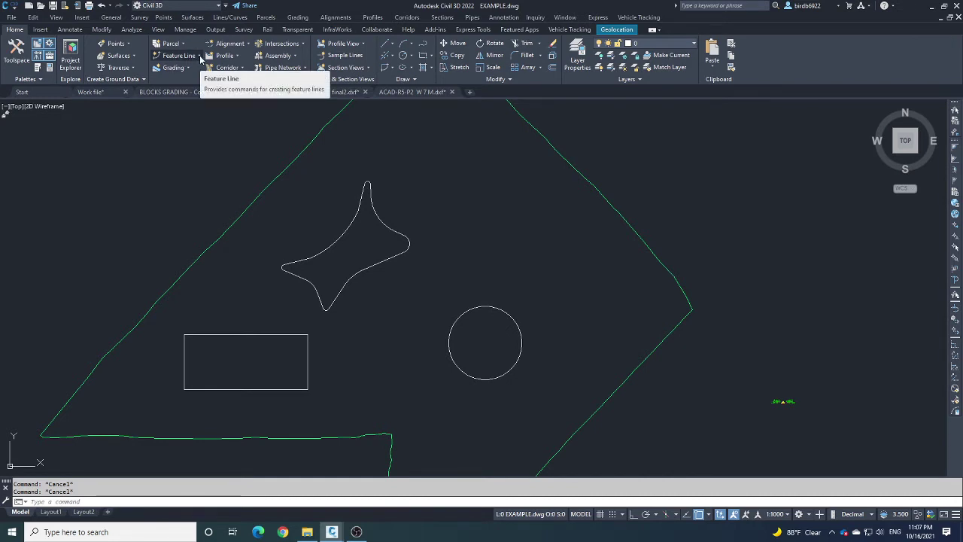
click(199, 55)
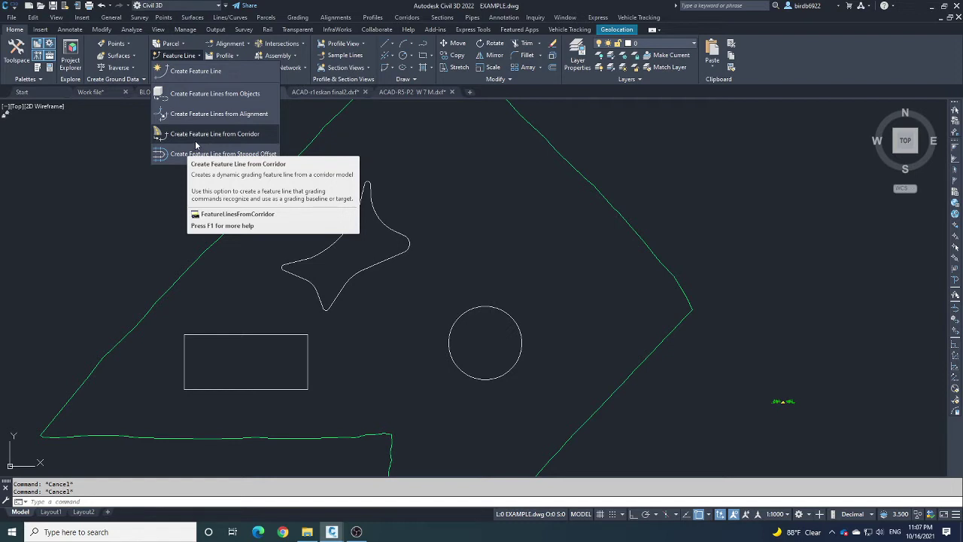
click(197, 73)
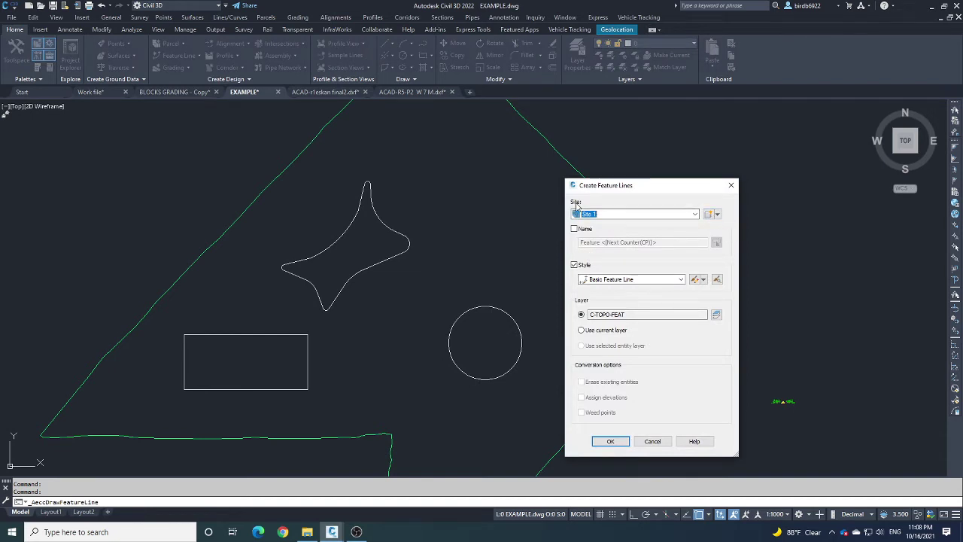
- Review the numbering, 3D geometry and information properties offered for a new site, and cancel its creation
click(709, 214)
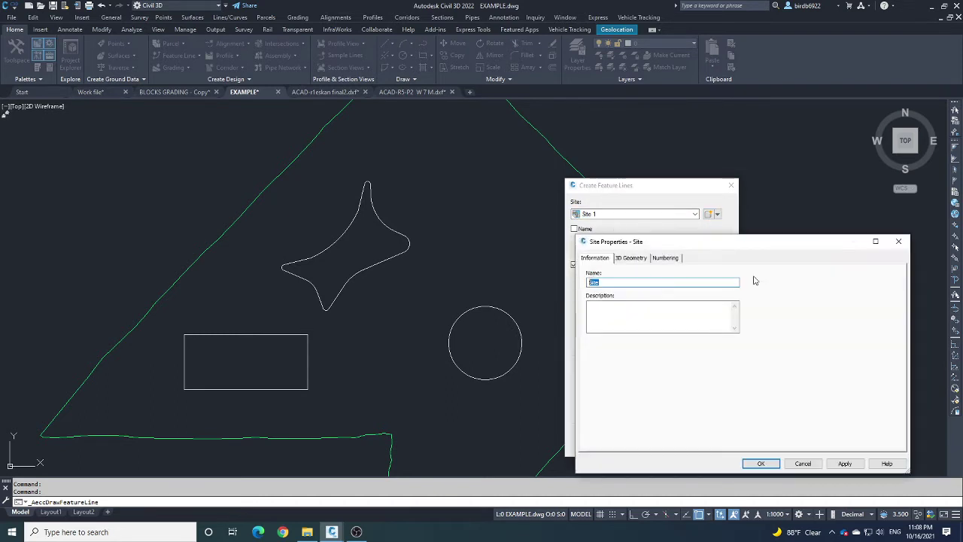
click(668, 258)
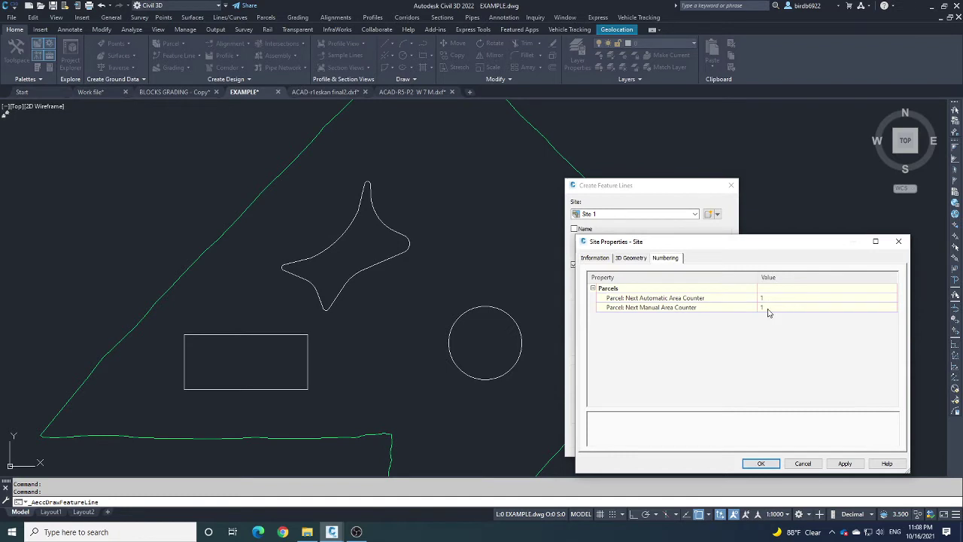
click(630, 260)
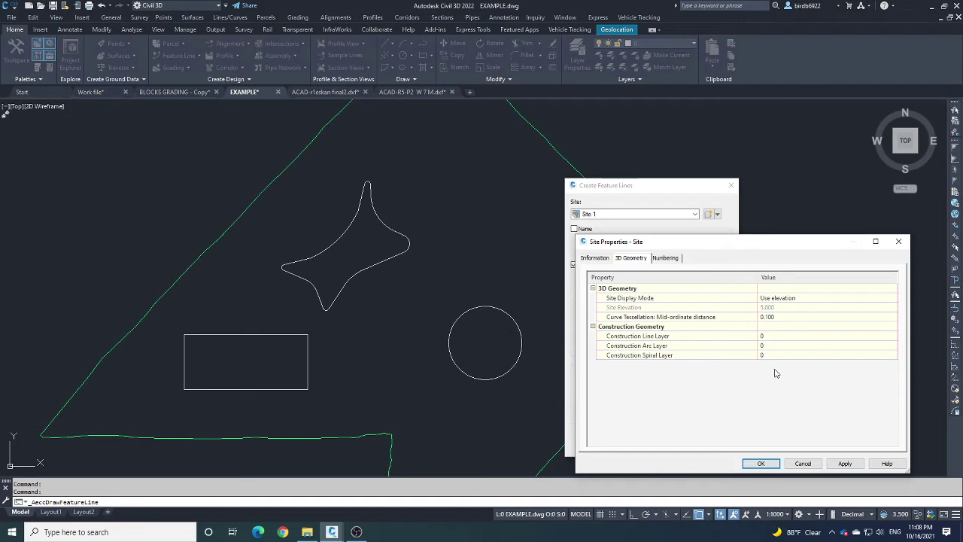
click(600, 261)
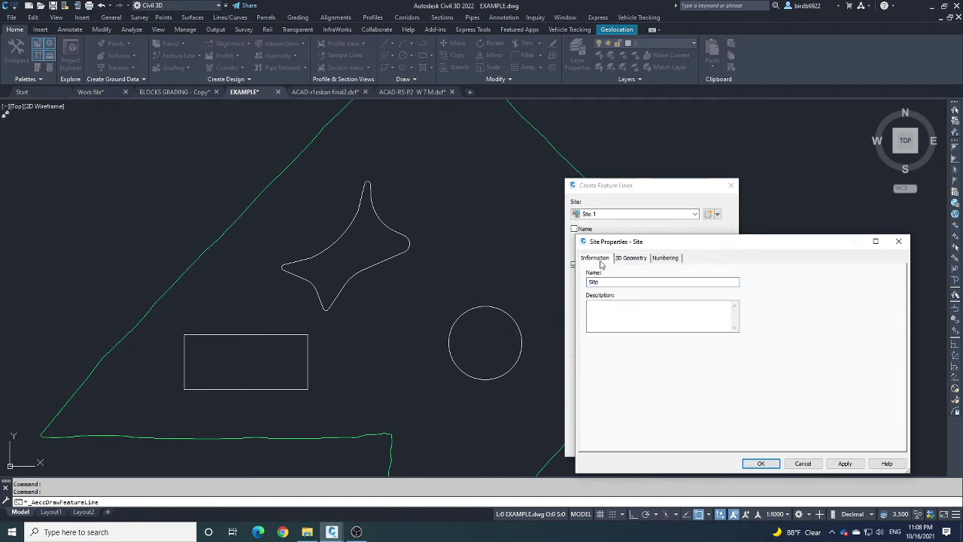
click(804, 463)
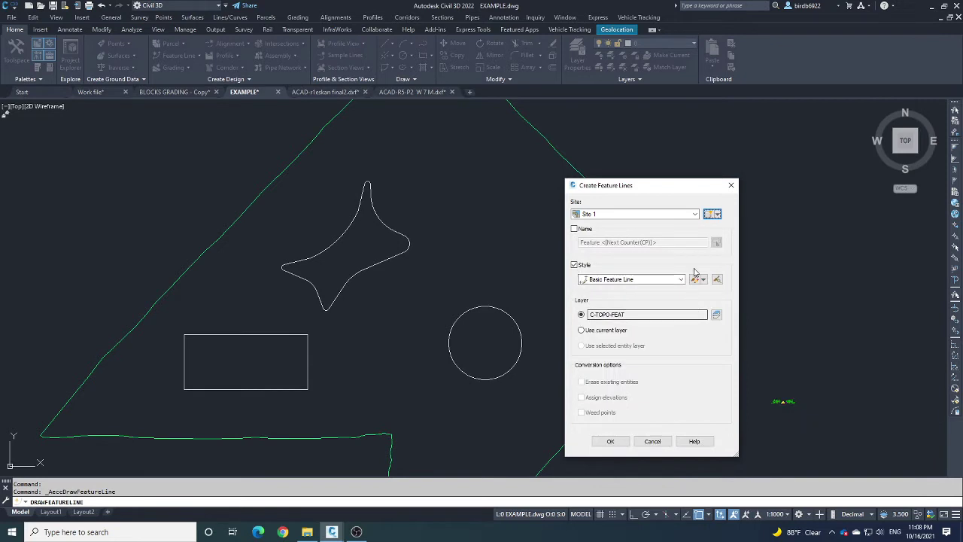
- Try enabling a custom name for the feature line and turn the name option off again
click(575, 229)
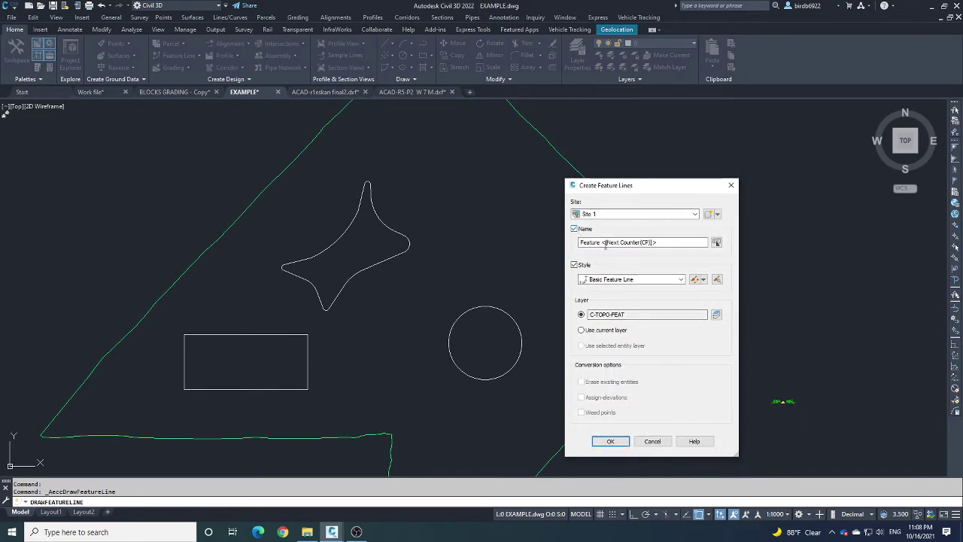
click(600, 242)
key(shift+End)
key(ctrl+a)
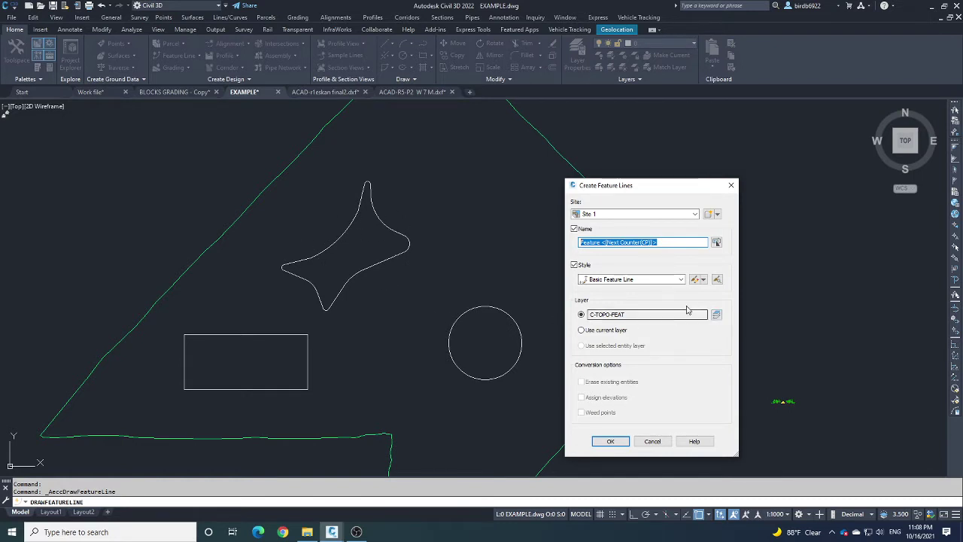
click(574, 228)
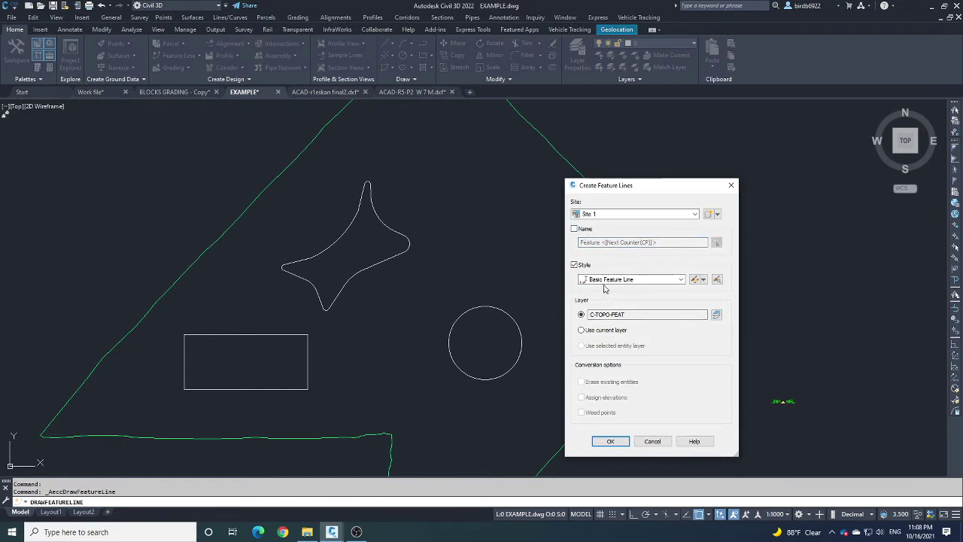
- Review the feature line style list, the style editing options and the object layer settings
click(642, 279)
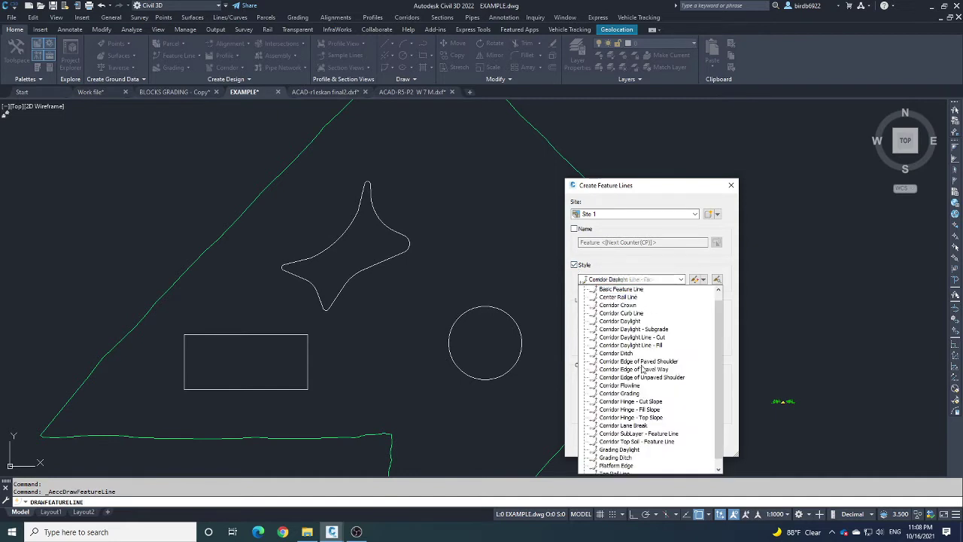
click(599, 267)
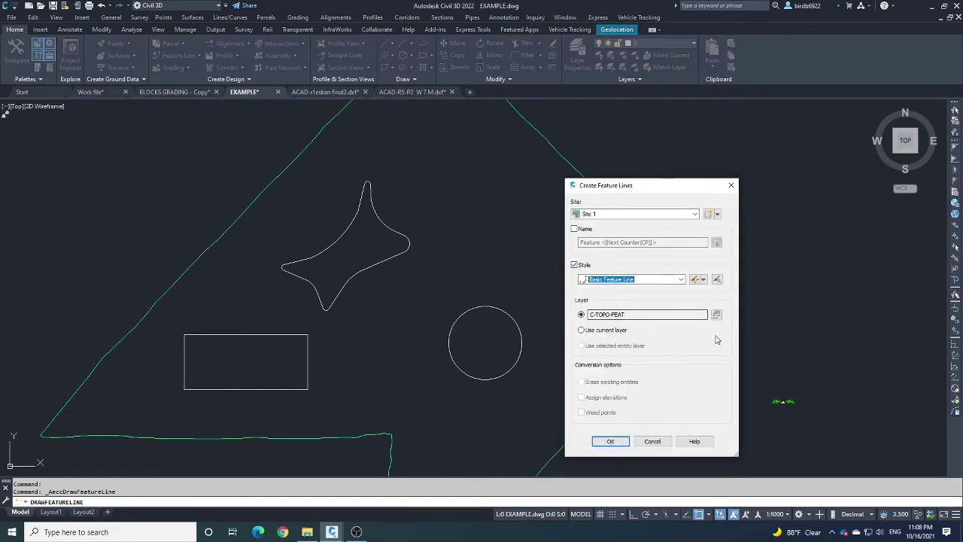
click(700, 279)
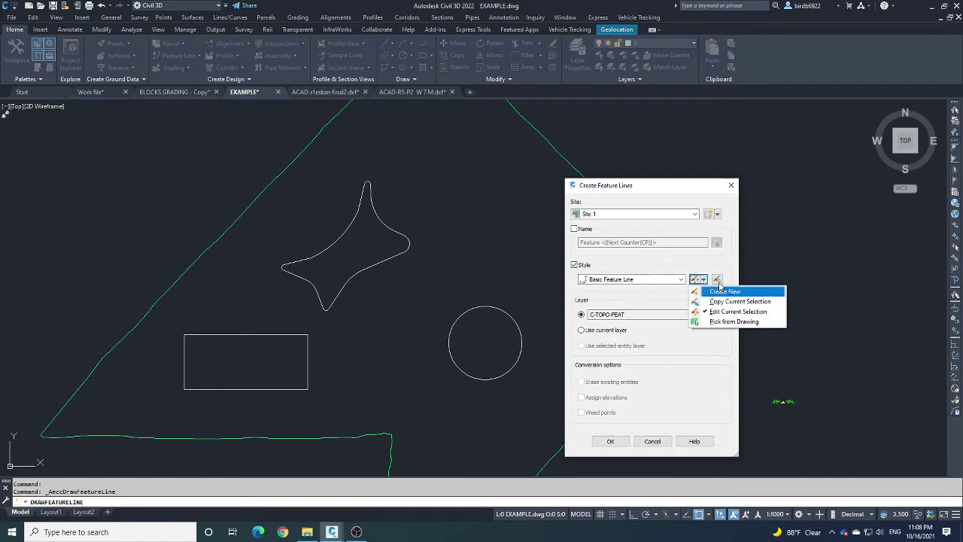
click(706, 259)
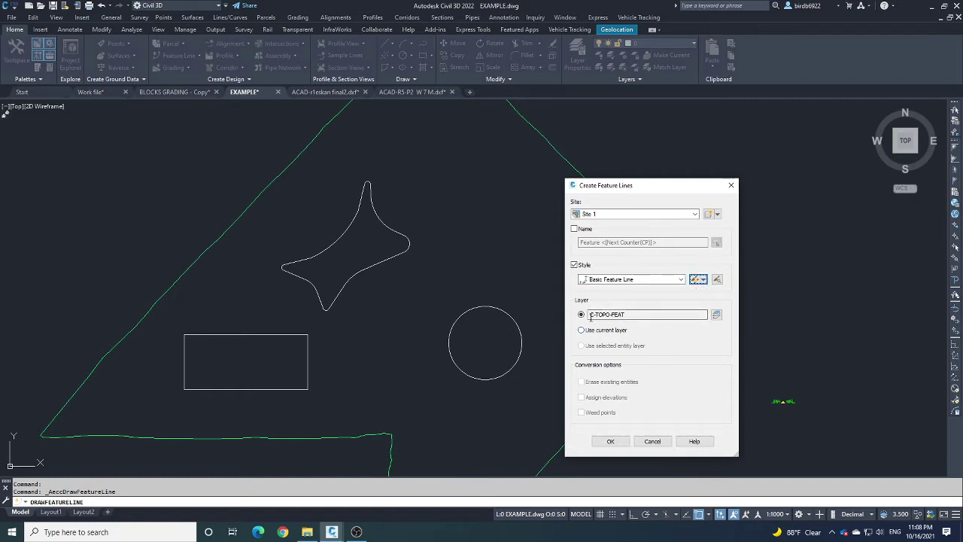
click(717, 318)
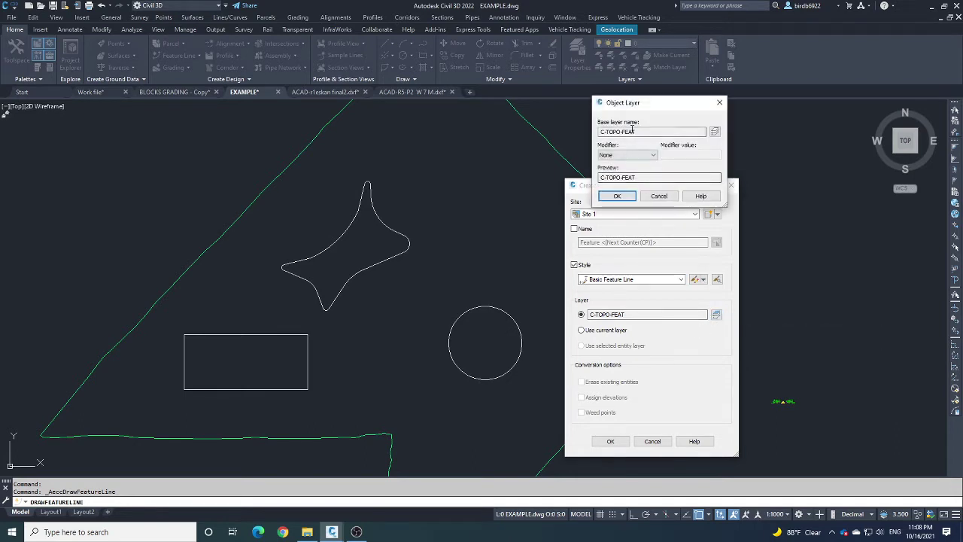
click(660, 197)
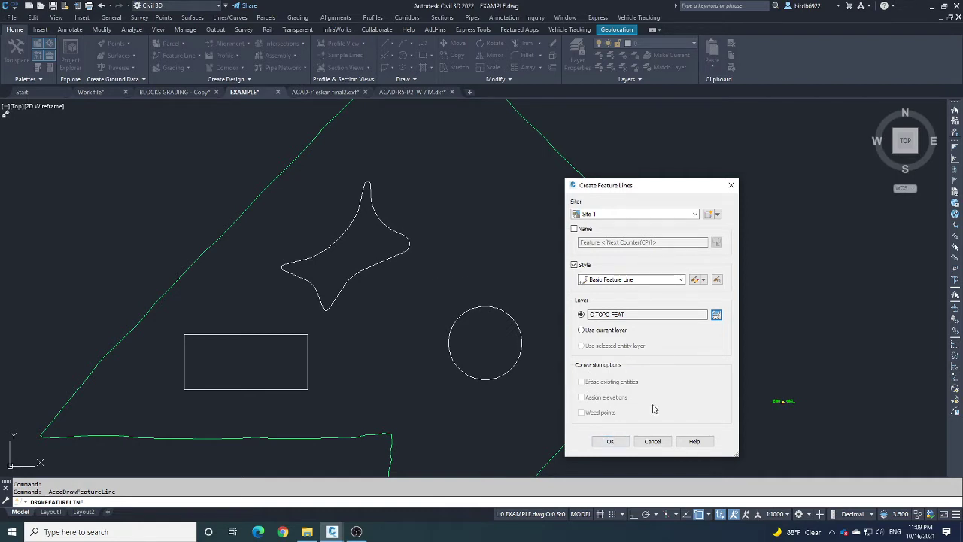
- Accept the feature line settings and draw a first segment about 145 m long near the surface's northern corner, at elevation 0.000 and grade 0.00
click(611, 442)
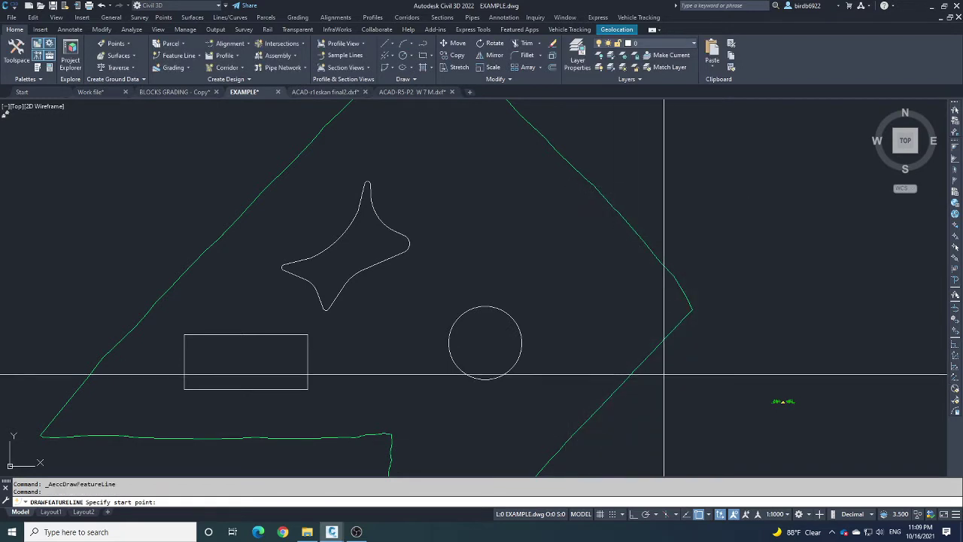
middle_drag(484, 186, 496, 261)
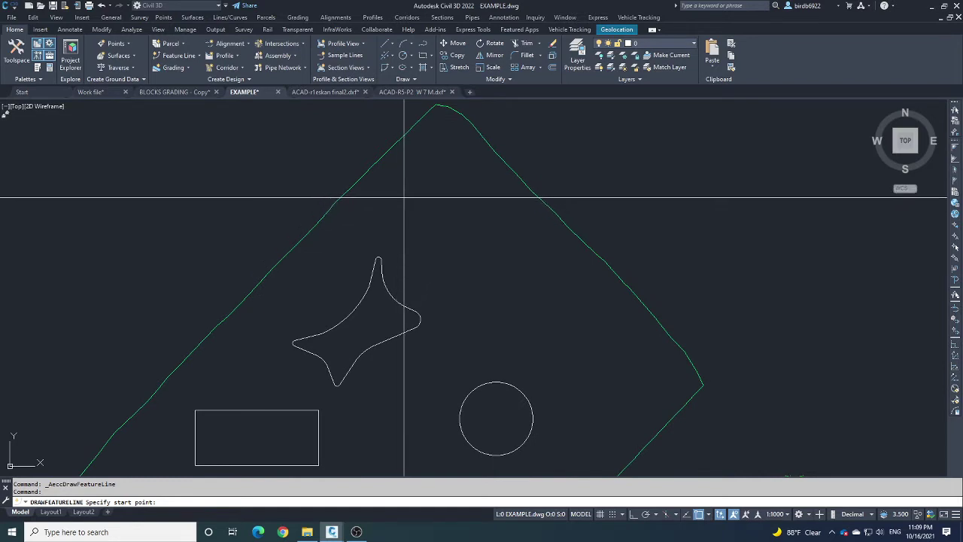
click(404, 192)
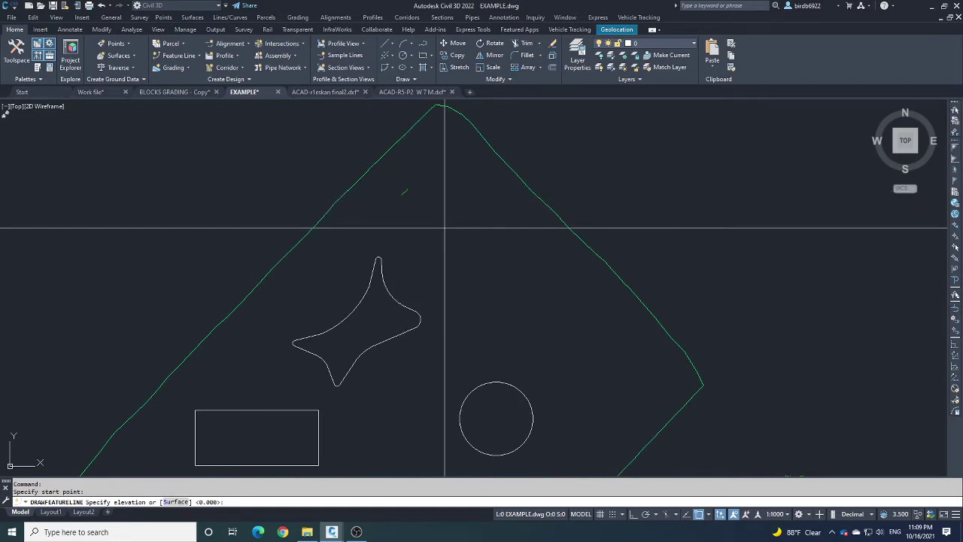
scroll(416, 190, up, 2)
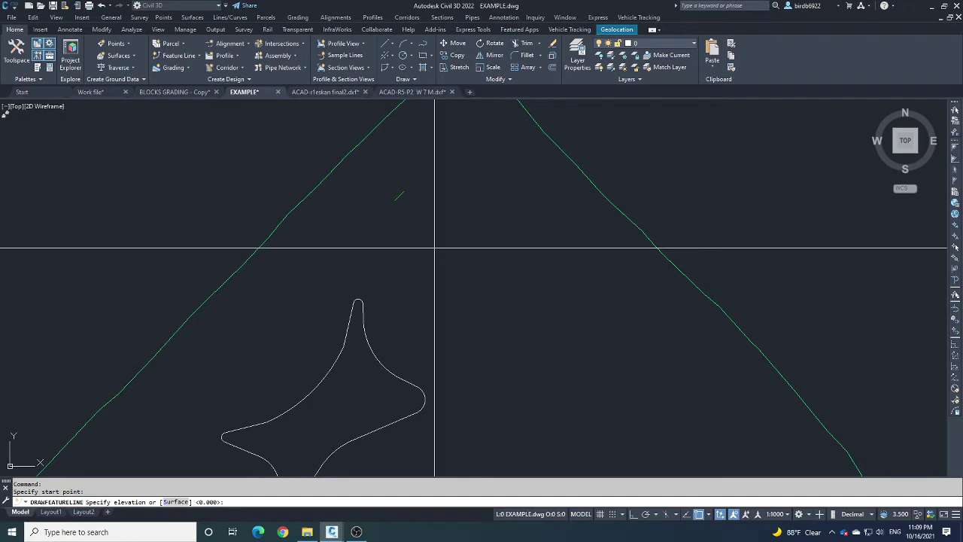
key(Return)
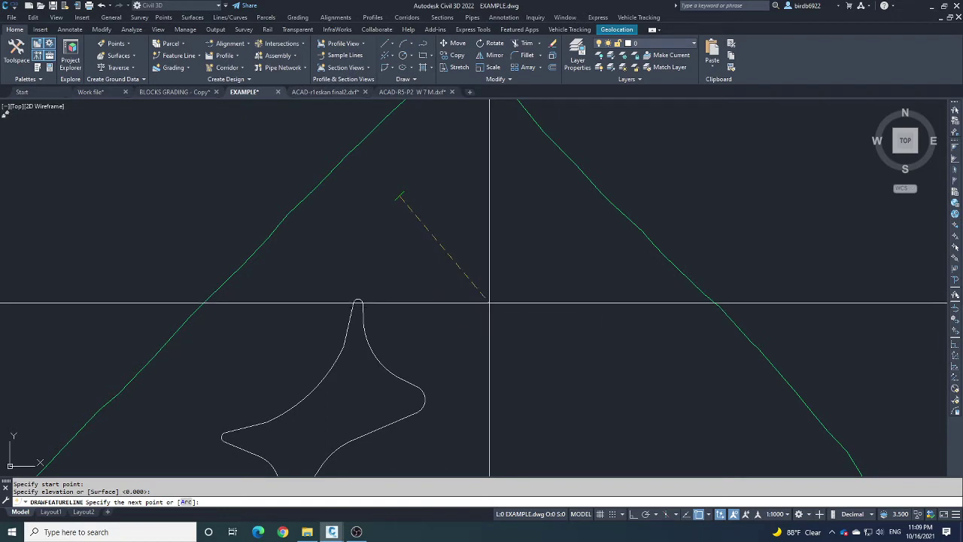
click(489, 304)
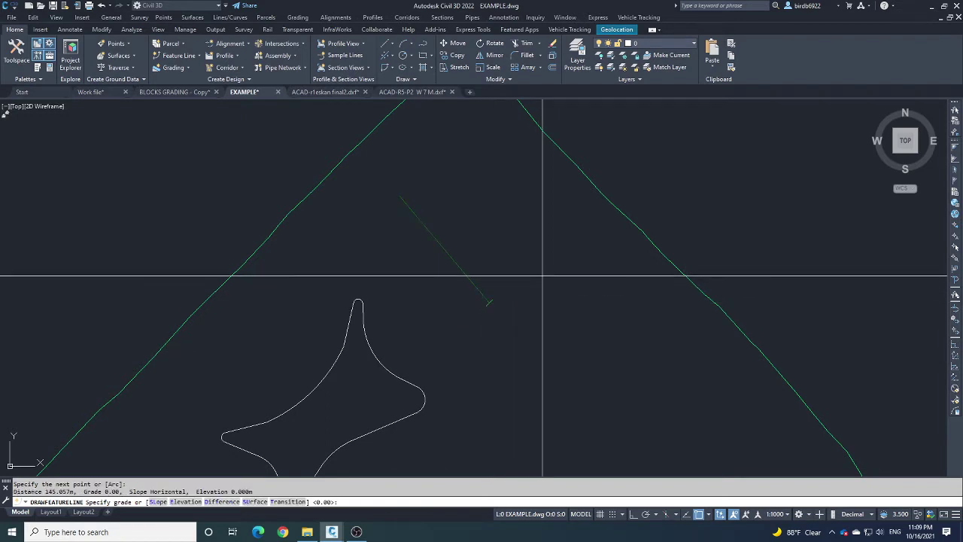
key(Return)
- Continue the feature line with segments about 114 m and 129 m long at grade 0.00 and finish it at its start point
click(569, 223)
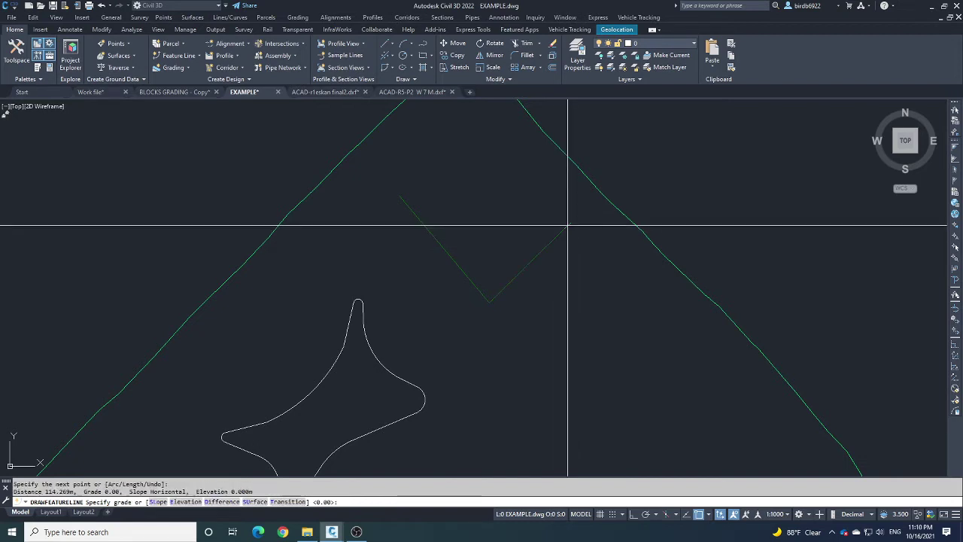
scroll(516, 159, up, 2)
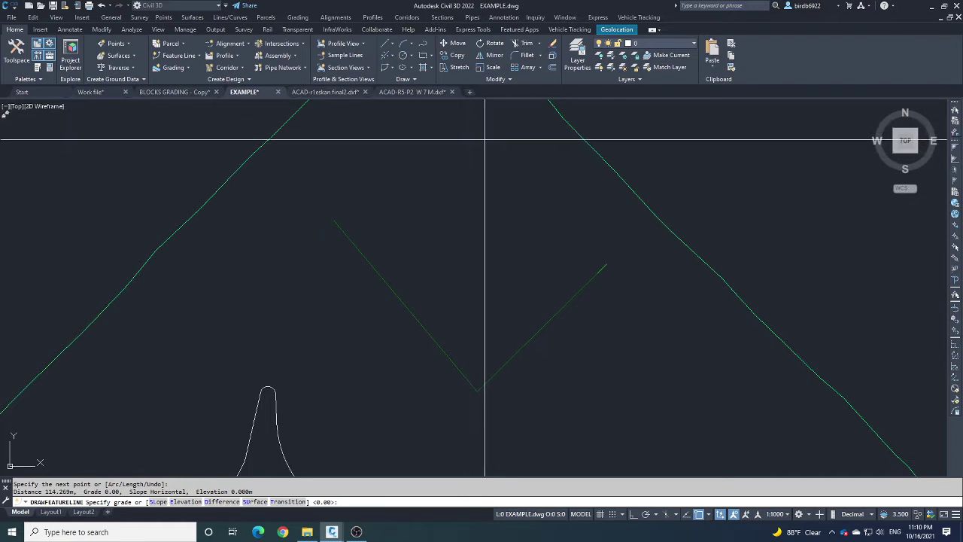
key(Return)
click(467, 125)
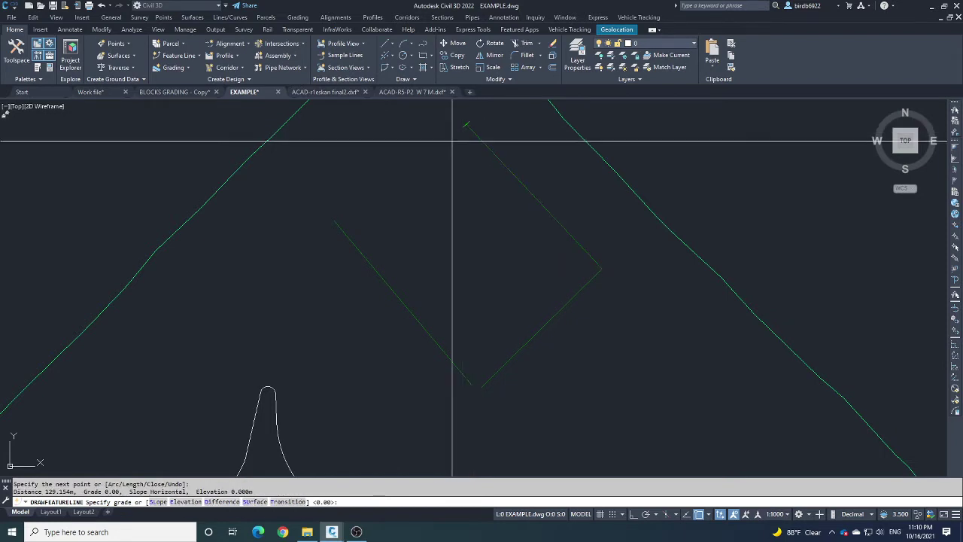
mouse_move(345, 205)
middle_down()
mouse_move(379, 241)
mouse_move(356, 263)
mouse_move(380, 252)
middle_up()
key(Return)
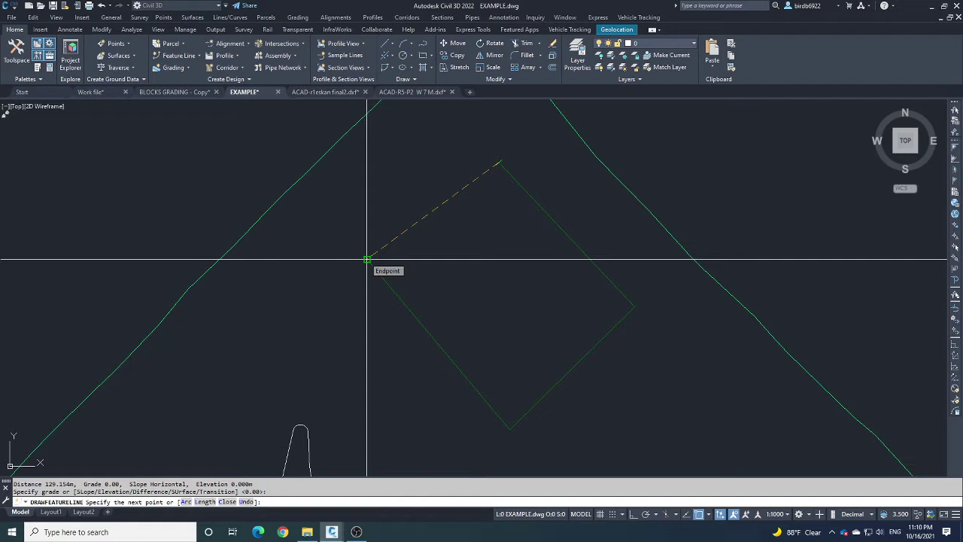
click(367, 259)
key(Return)
key(Return)
- Examine the drawn four-sided feature line, its editing options and the surrounding surface border
click(420, 215)
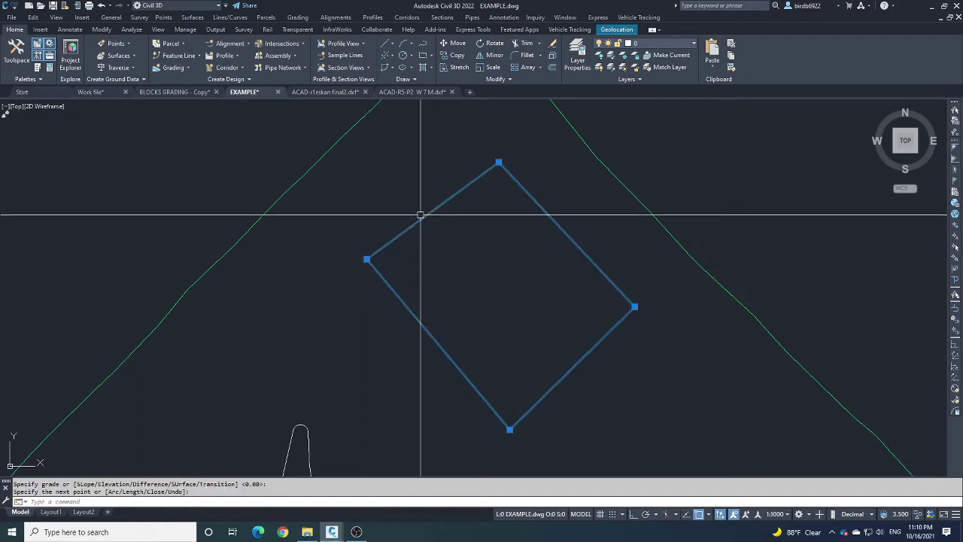
scroll(399, 279, down, 2)
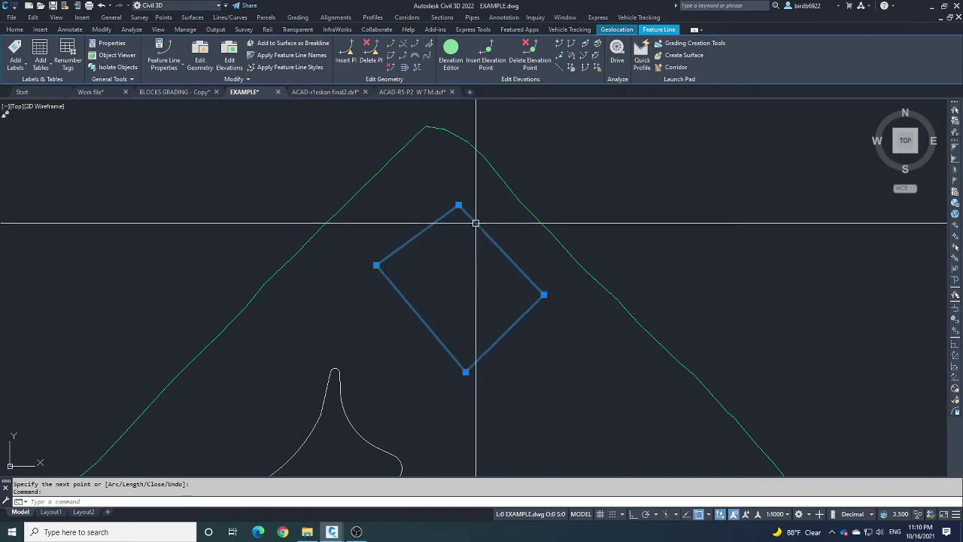
key(Escape)
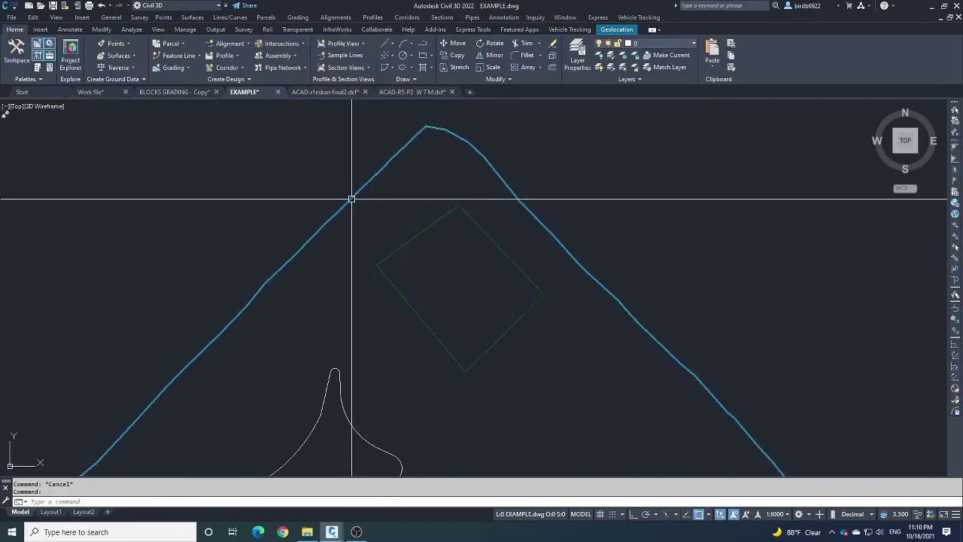
click(352, 200)
key(Escape)
click(413, 237)
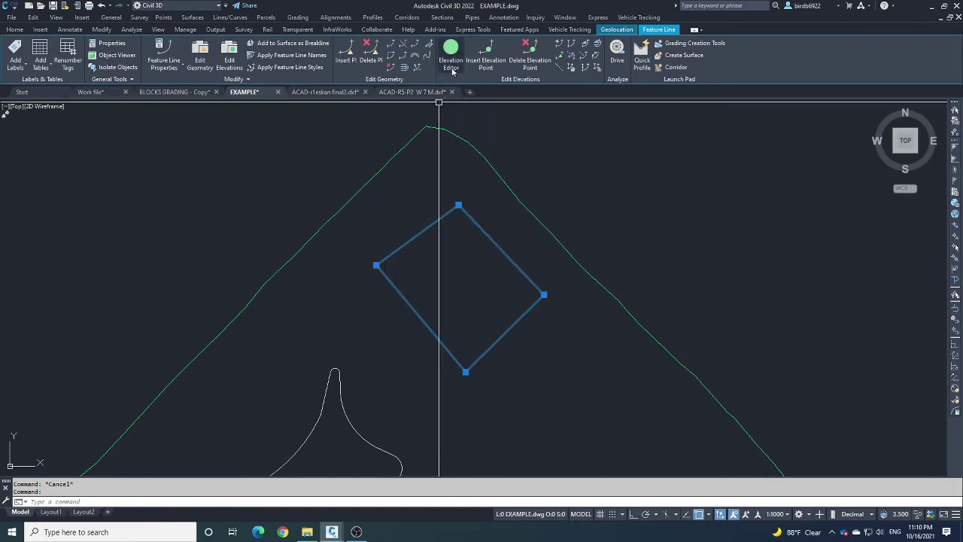
key(Escape)
- Try to insert an elevation point midway along the northwest segment of the feature line
click(426, 220)
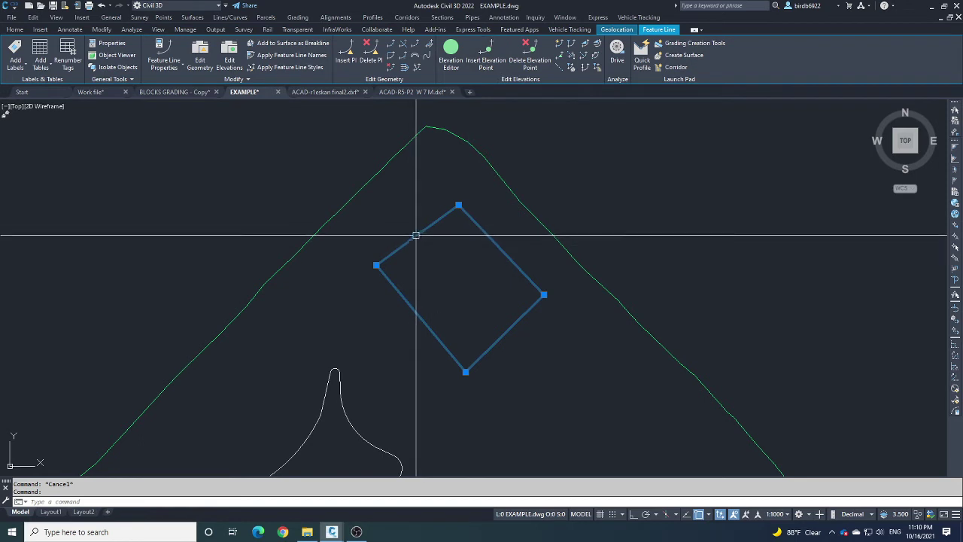
click(487, 53)
click(418, 235)
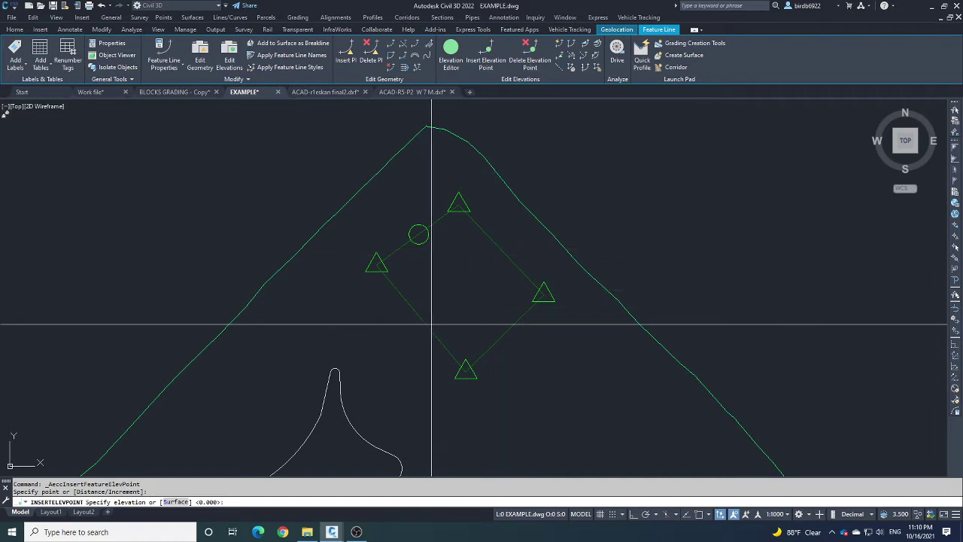
key(Escape)
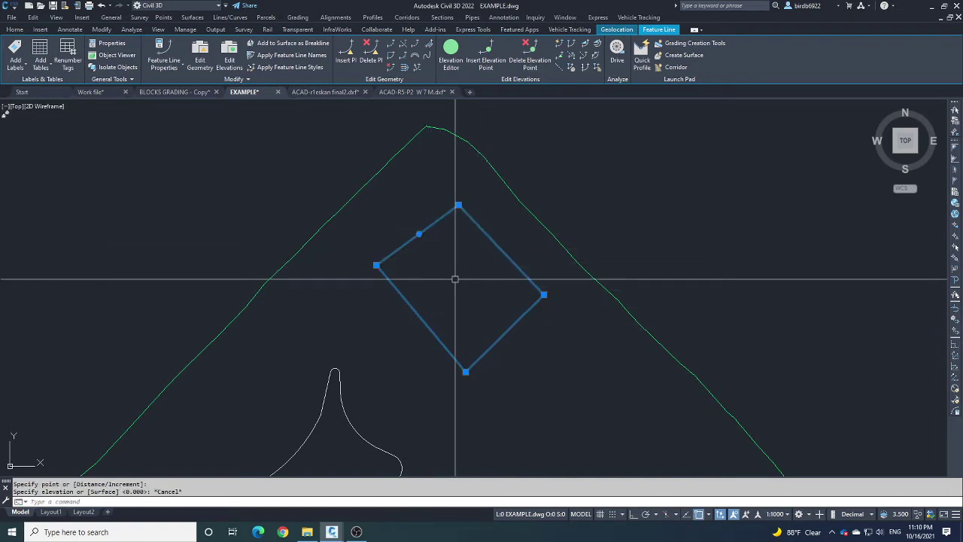
key(Escape)
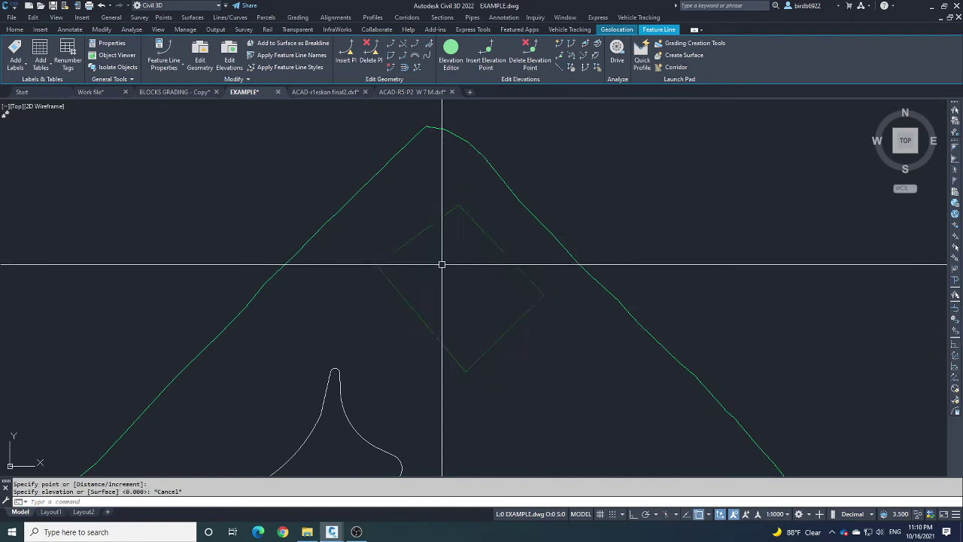
- Delete the manually drawn four-sided feature line
click(424, 228)
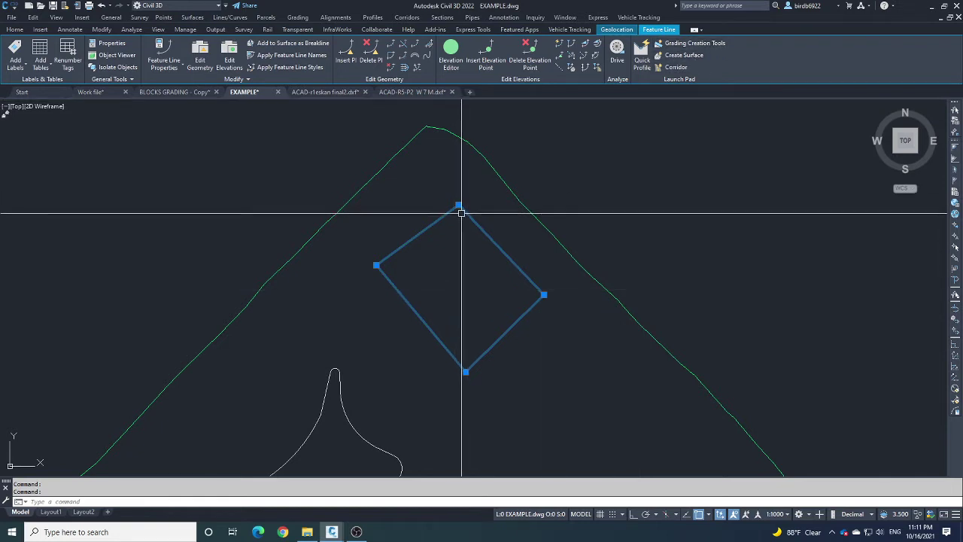
scroll(462, 213, down, 4)
key(Escape)
click(474, 258)
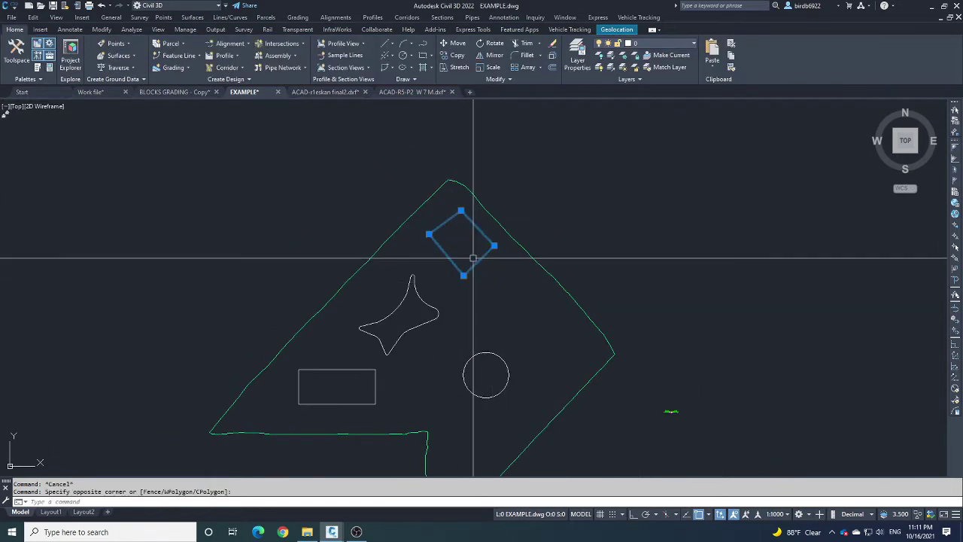
key(Delete)
- Examine the star-shaped closed polyline and its vertices
scroll(413, 294, up, 3)
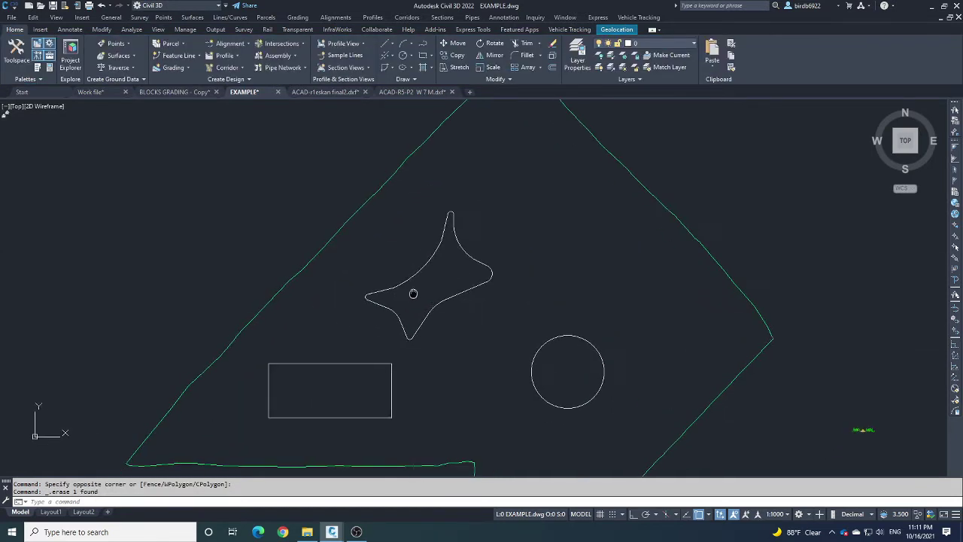
key(Escape)
click(489, 281)
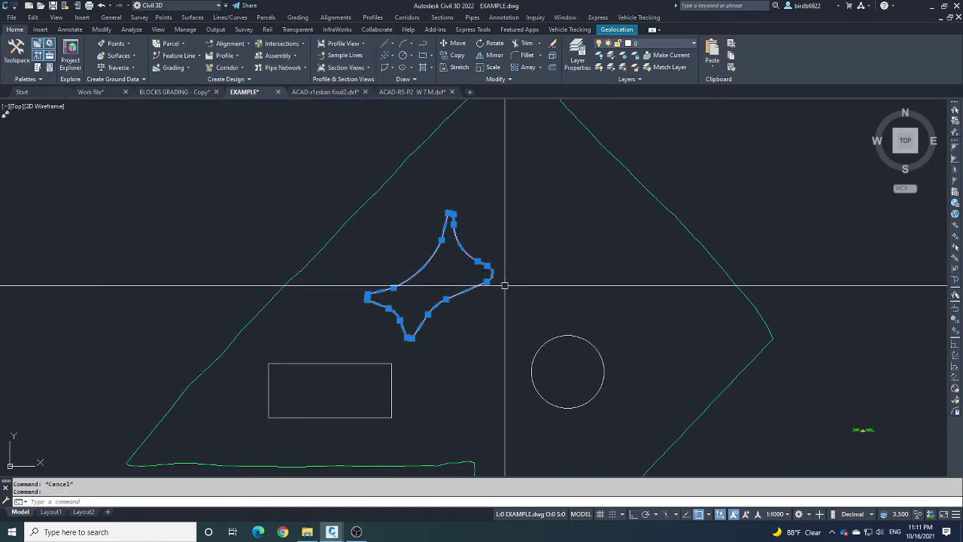
scroll(399, 249, down, 3)
key(Escape)
scroll(410, 286, up, 3)
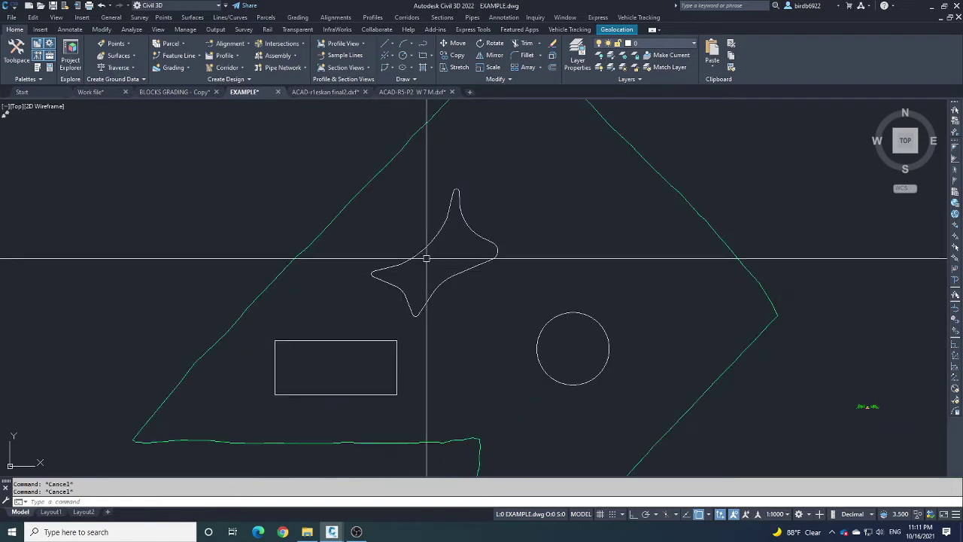
click(426, 258)
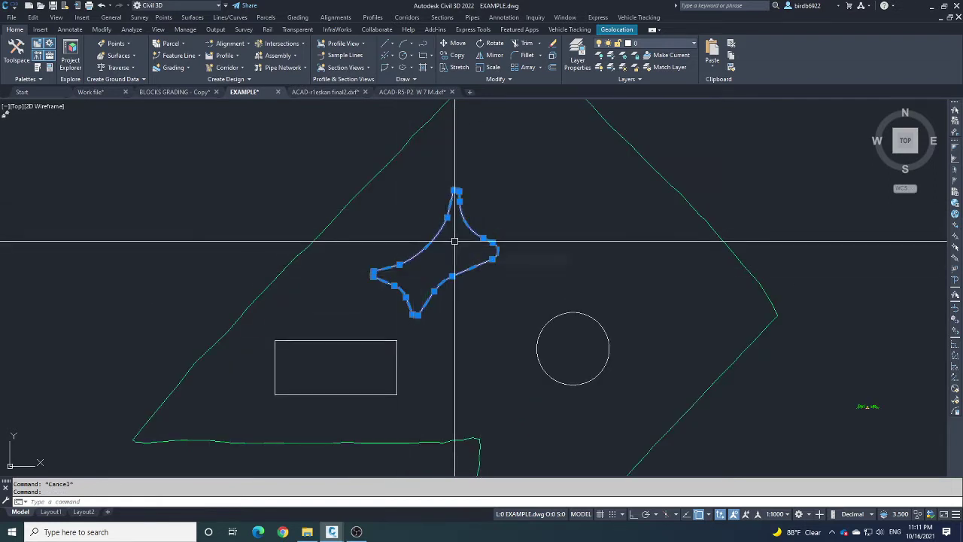
scroll(441, 254, up, 2)
scroll(429, 263, down, 1)
scroll(411, 268, up, 1)
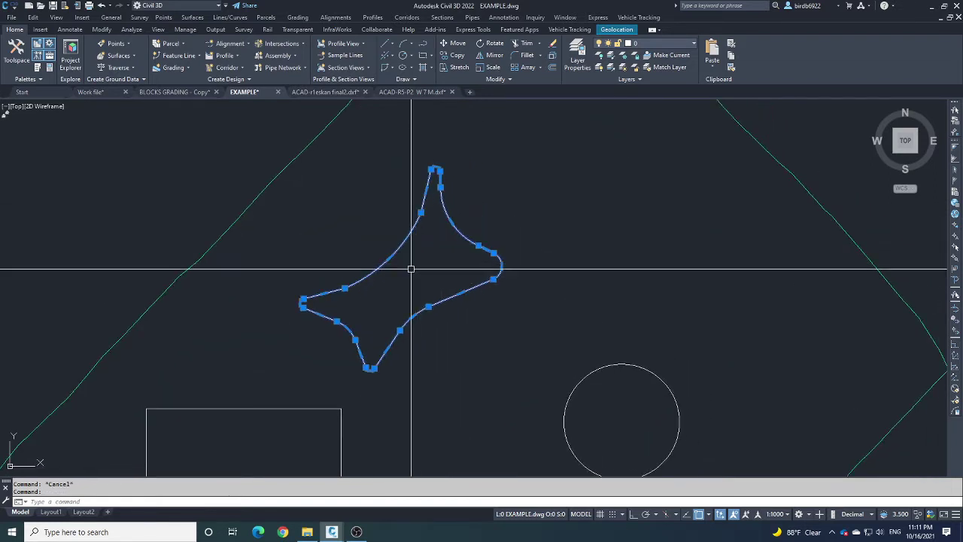
scroll(387, 260, down, 2)
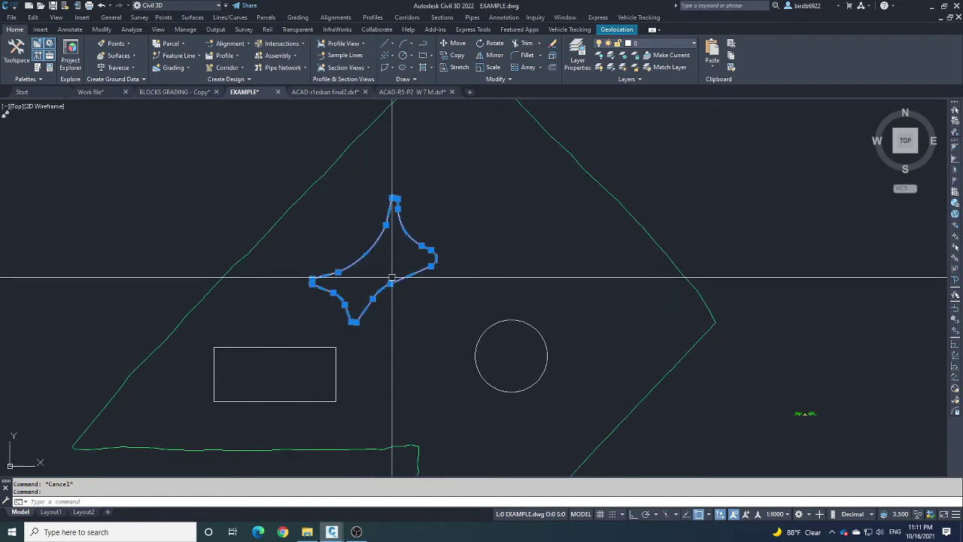
key(Escape)
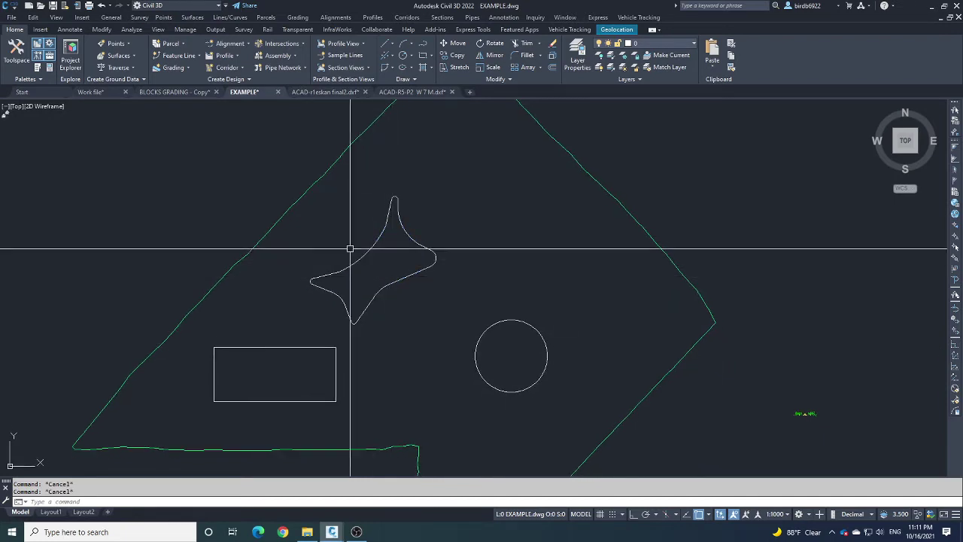
- Start creating a feature line from objects, using the star-shaped polyline
click(200, 58)
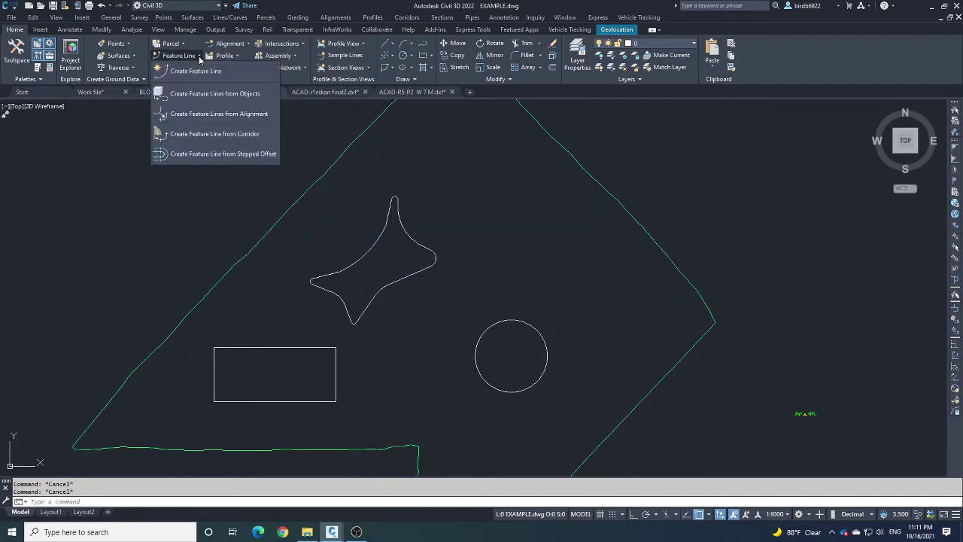
click(235, 97)
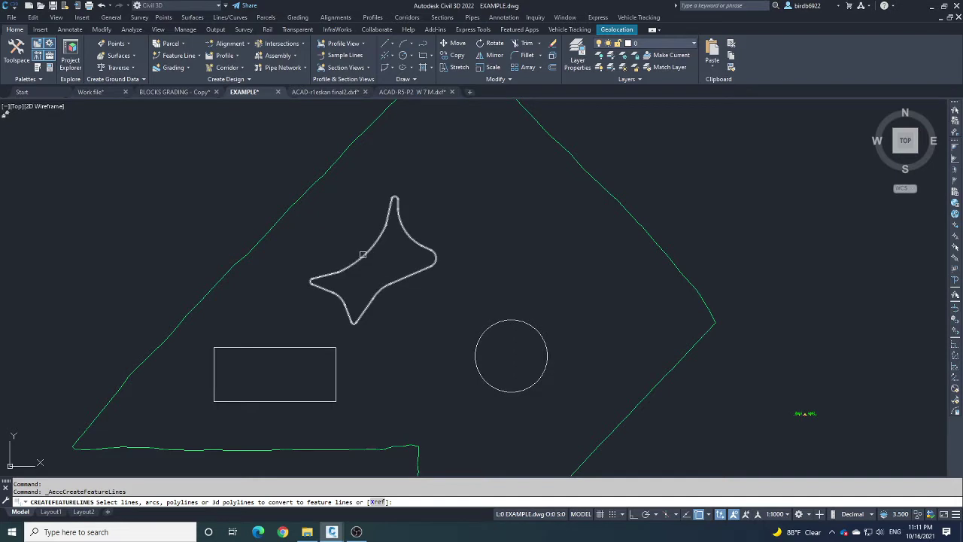
click(384, 244)
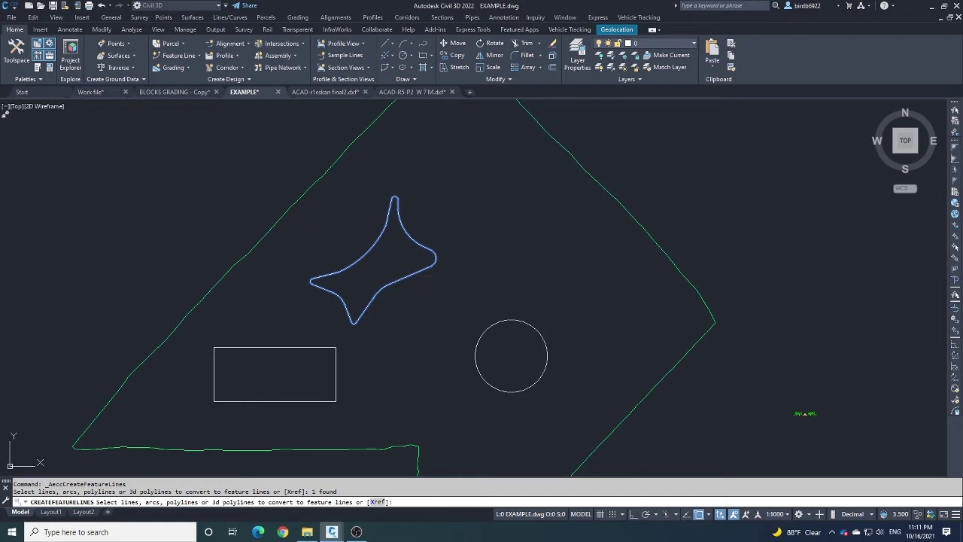
key(Return)
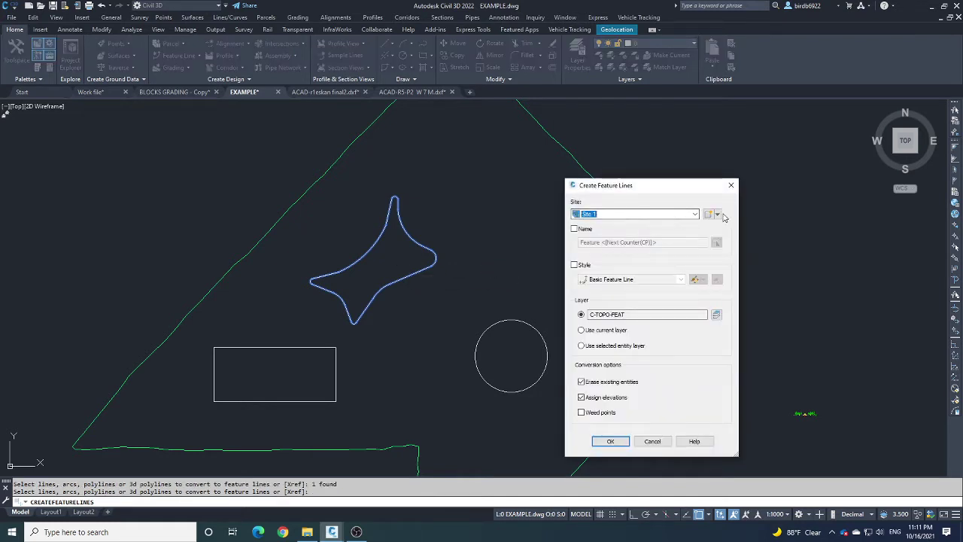
- Enable a custom name for the feature line and set it to BLOCK-1
drag(682, 187, 689, 157)
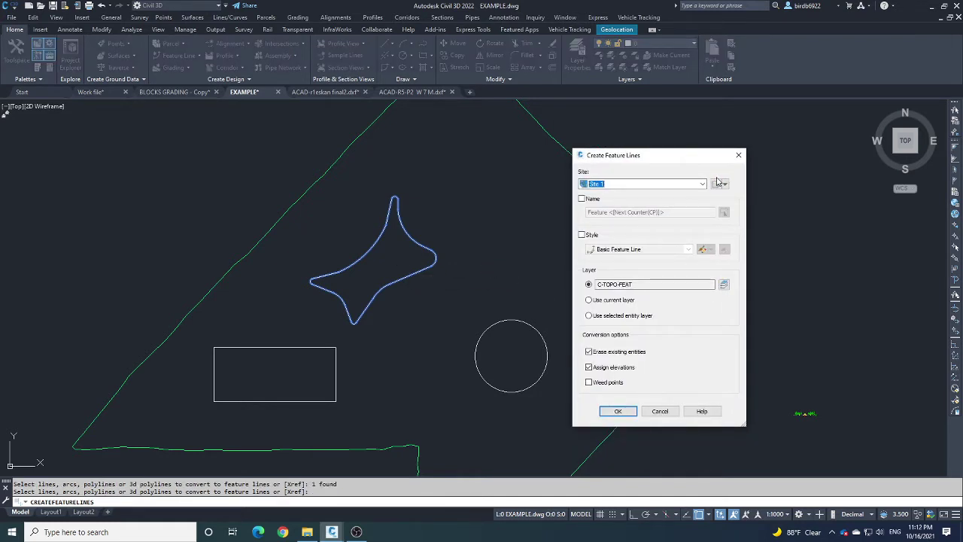
click(583, 199)
click(672, 212)
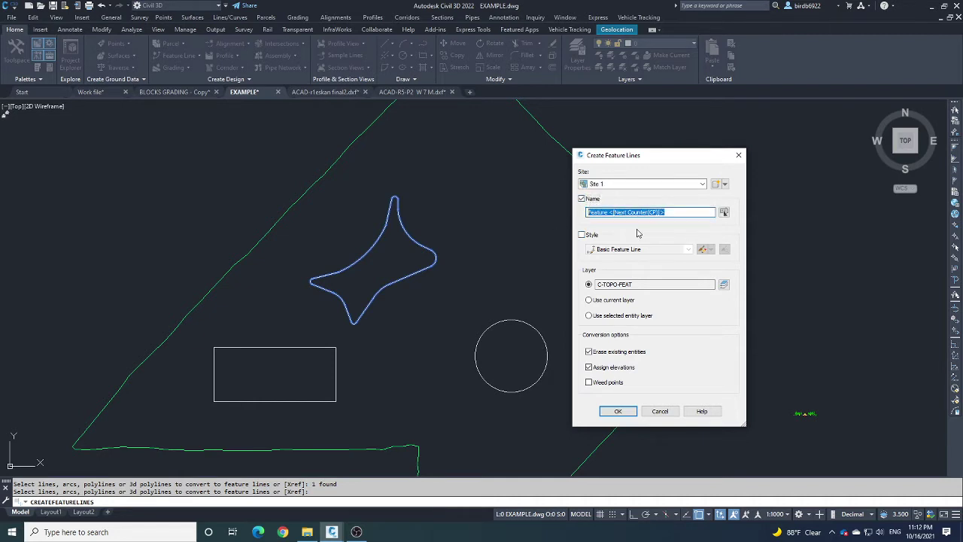
key(BackSpace)
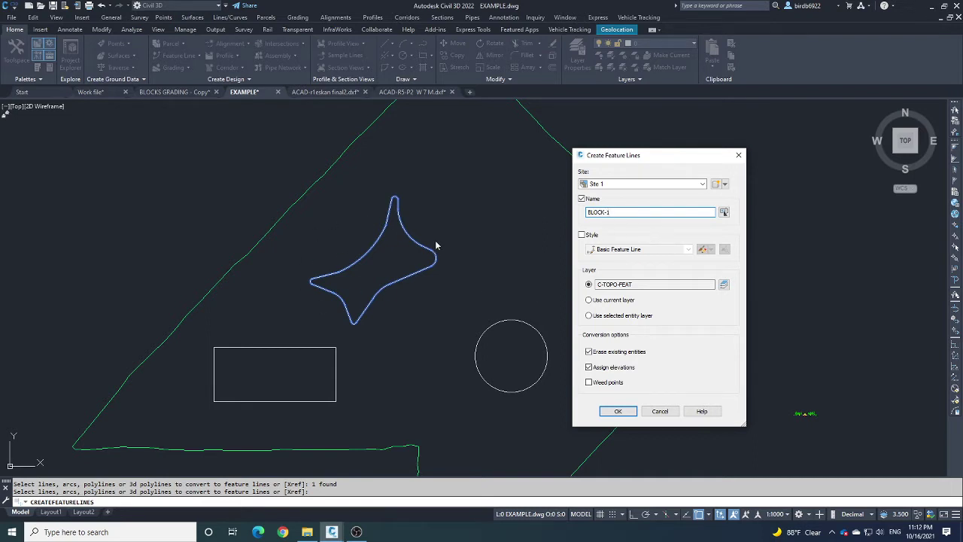
- Create a new site named SITE-1 for the feature line, leaving the style override disabled
click(715, 184)
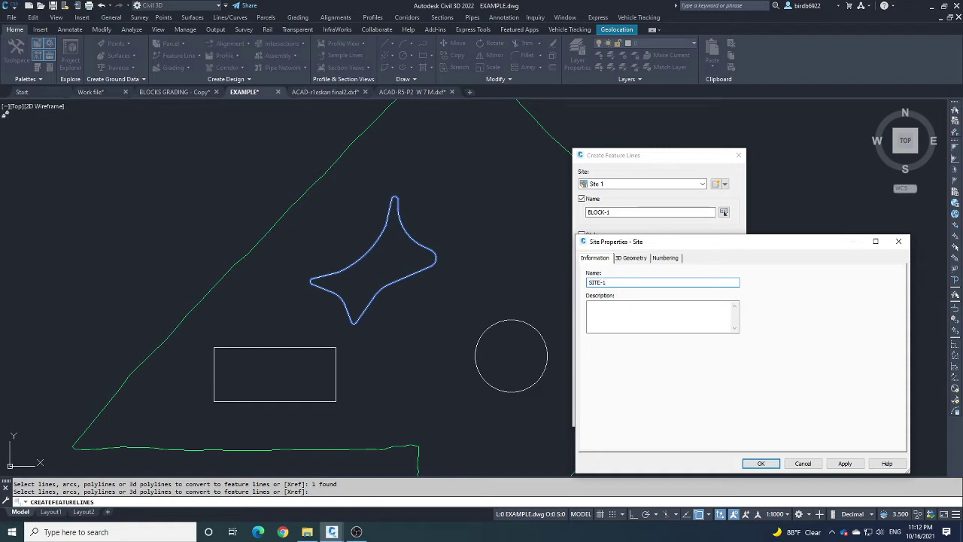
click(758, 464)
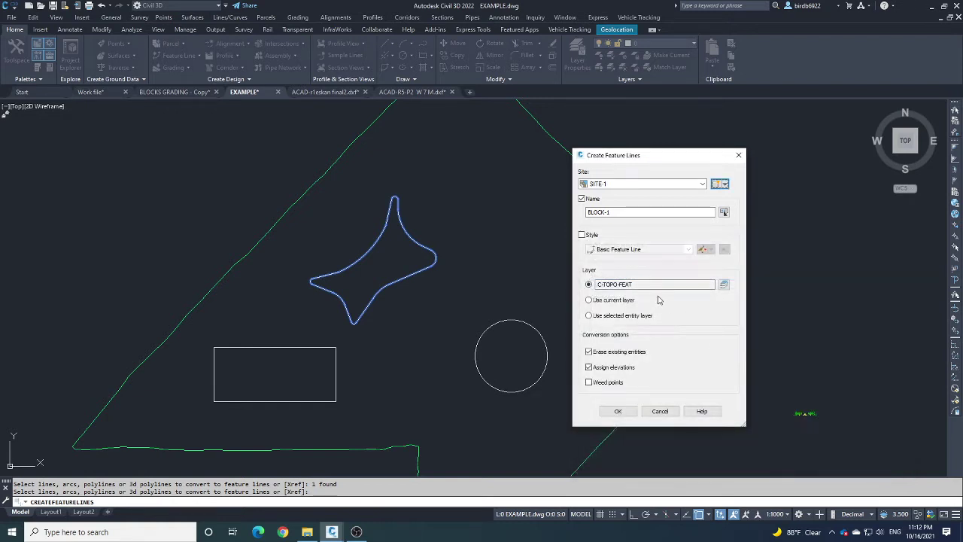
click(582, 235)
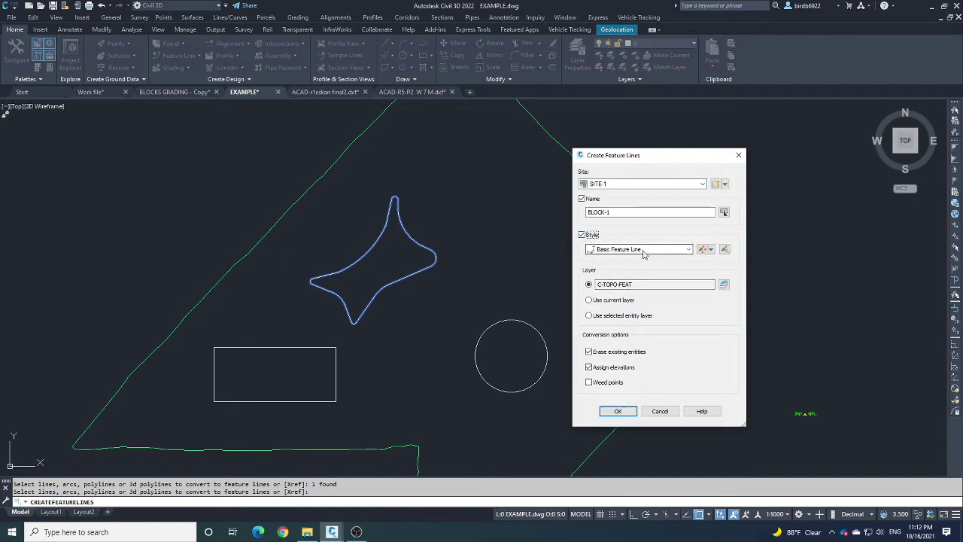
click(581, 235)
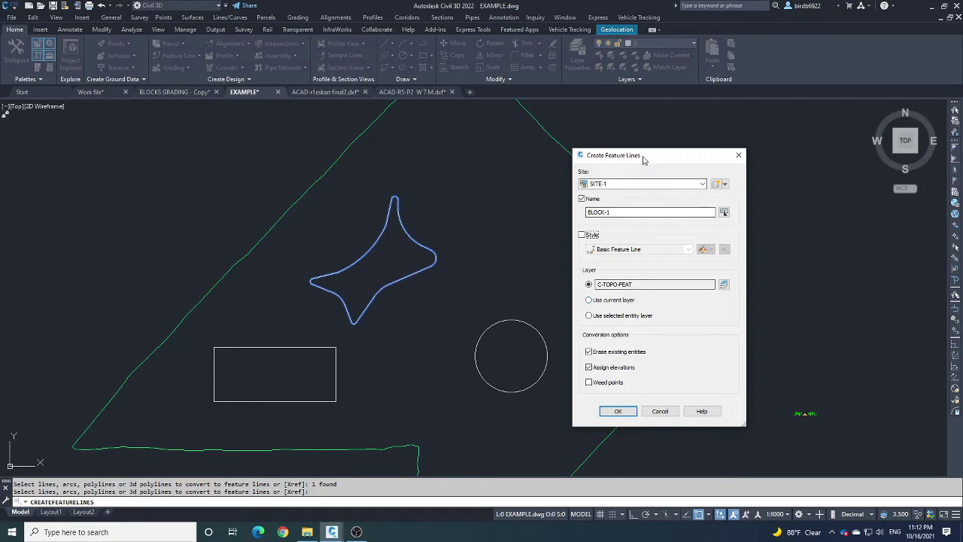
drag(645, 156, 633, 132)
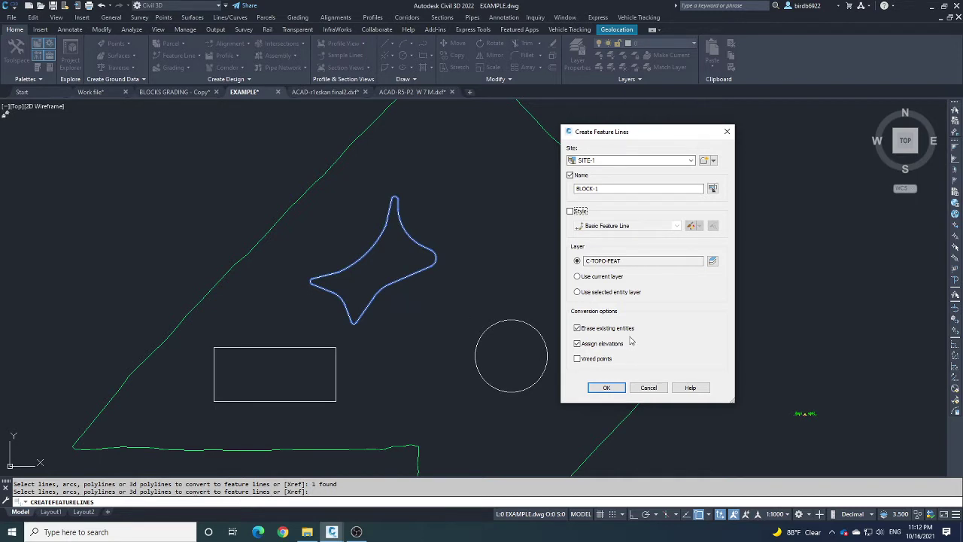
- Disable erasing existing entities and assigning elevations, and create the feature line from the star-shaped polyline
click(580, 331)
click(578, 329)
click(577, 329)
click(577, 344)
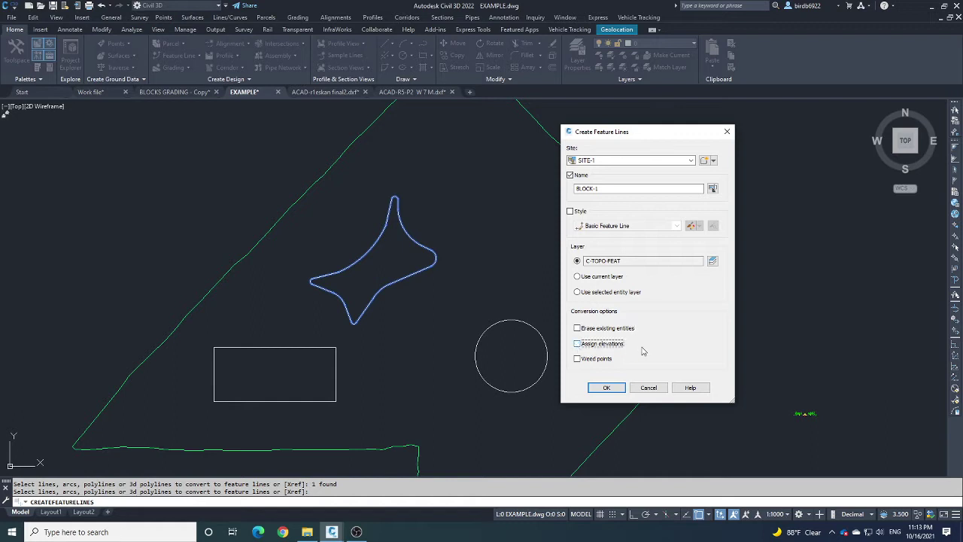
click(607, 389)
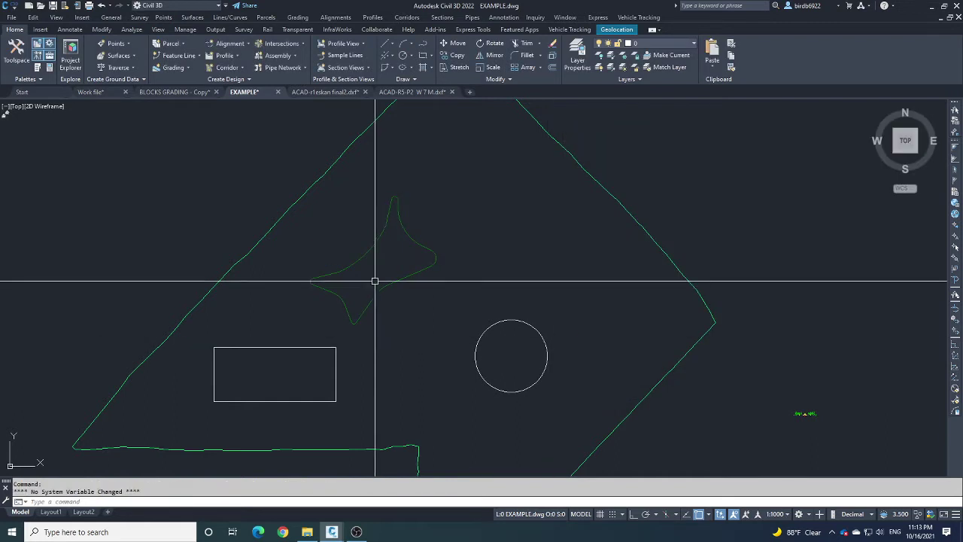
- Open the Elevation Editor for the star-shaped BLOCK-1 feature line
click(388, 281)
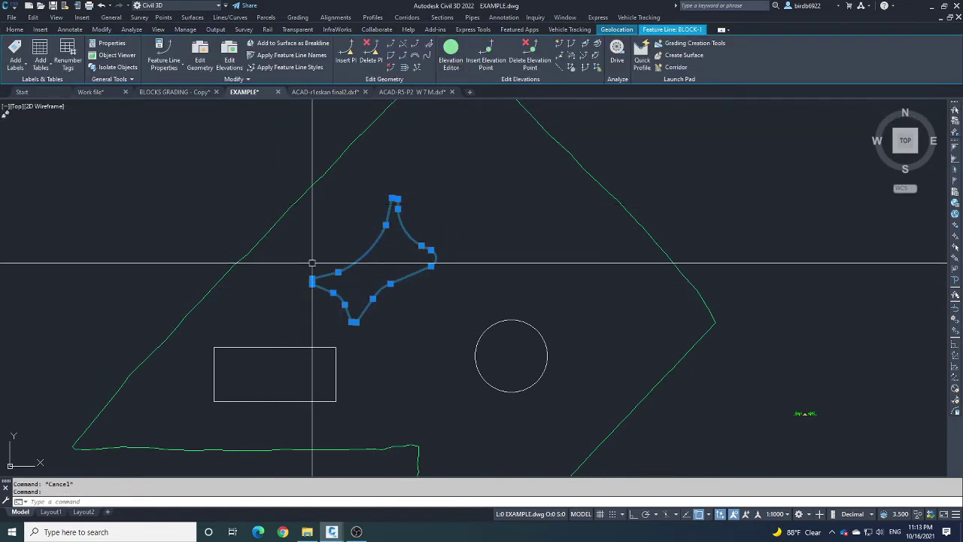
click(450, 51)
scroll(424, 232, down, 2)
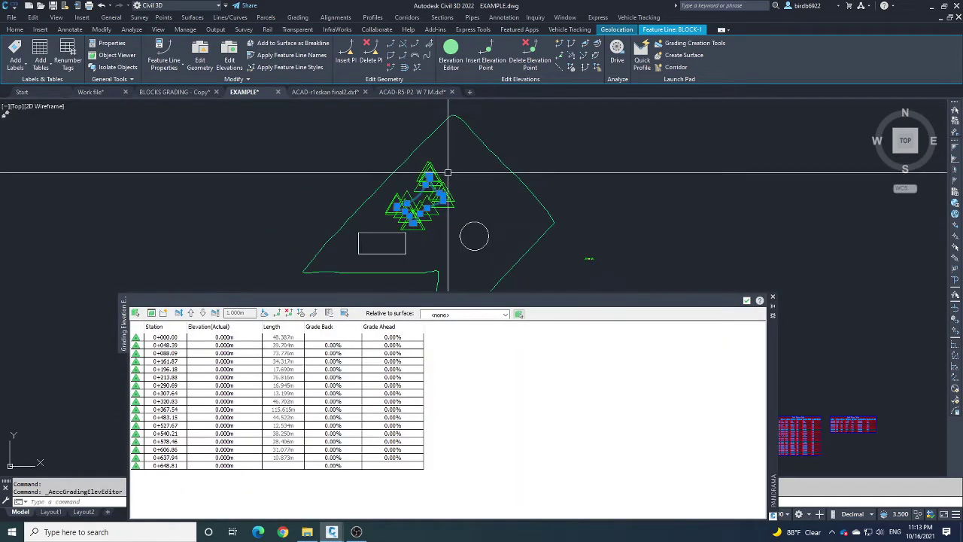
scroll(424, 231, up, 3)
mouse_move(424, 231)
middle_down()
mouse_move(443, 204)
mouse_move(415, 194)
mouse_move(411, 208)
middle_up()
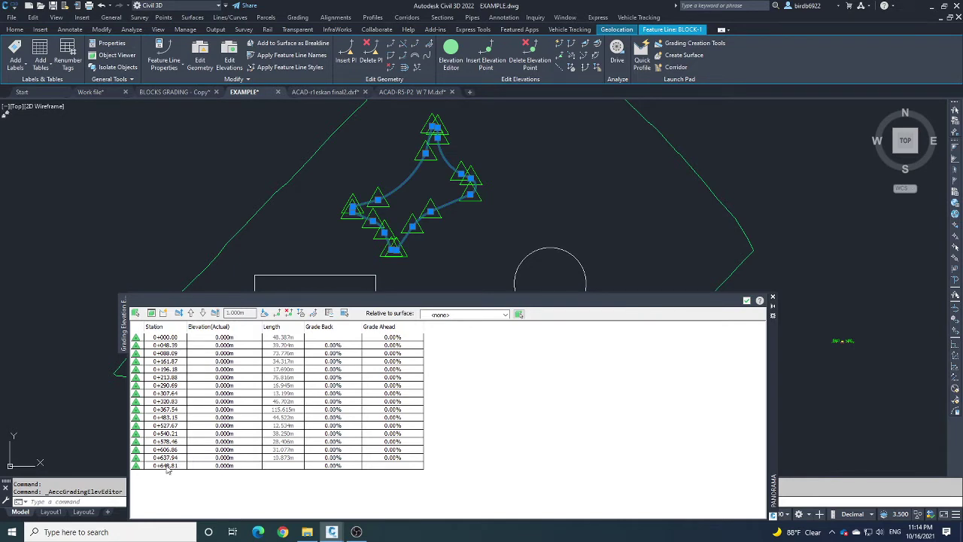
- Examine where the first and last stations of the elevation table lie on the BLOCK-1 feature line
click(212, 338)
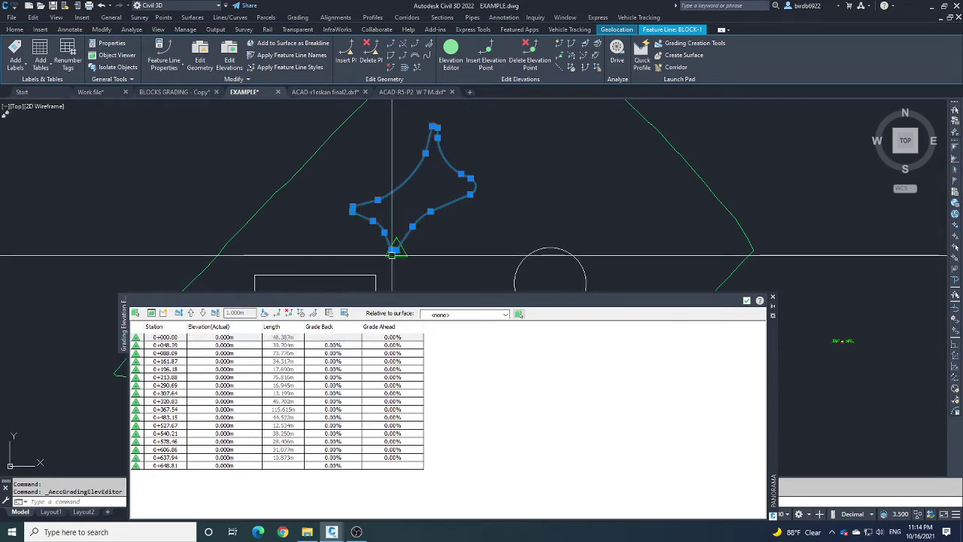
scroll(395, 248, up, 5)
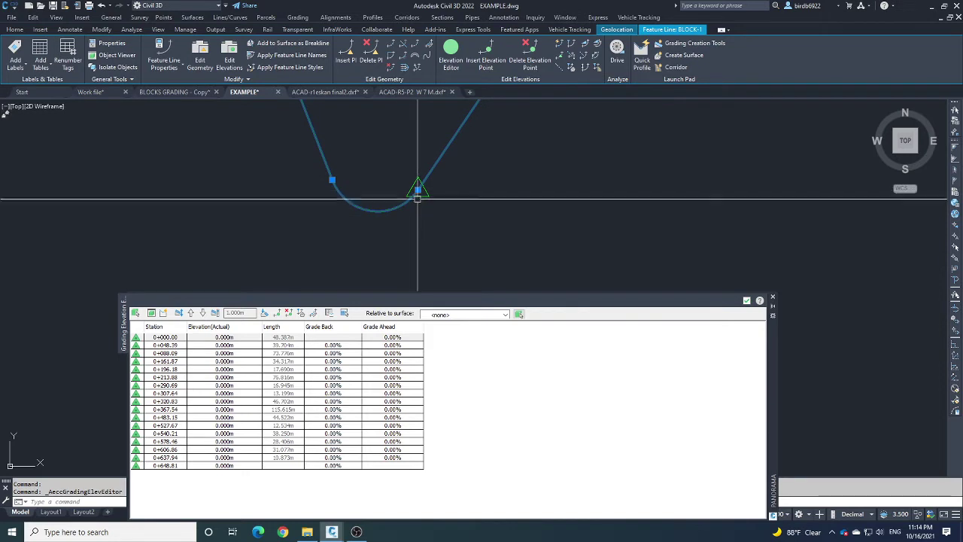
scroll(368, 247, down, 5)
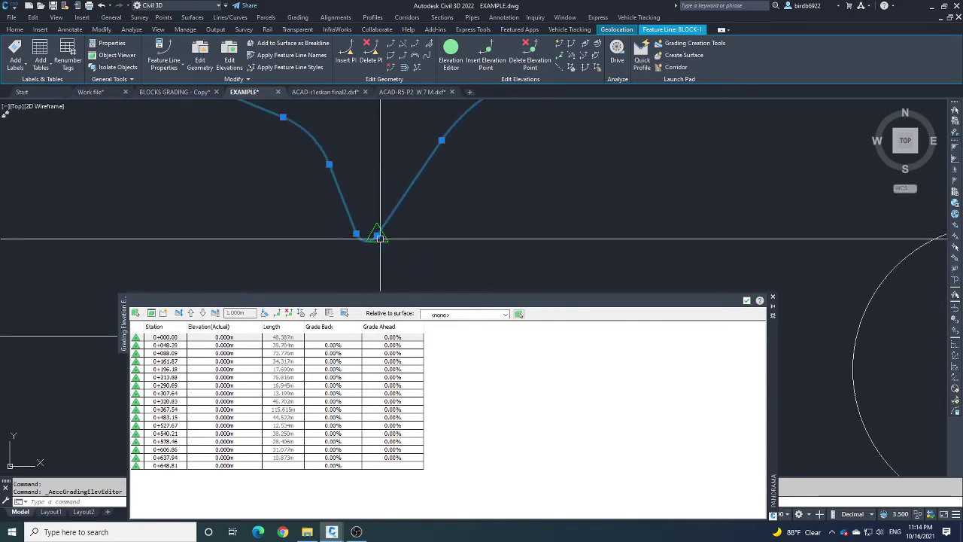
click(238, 338)
click(237, 466)
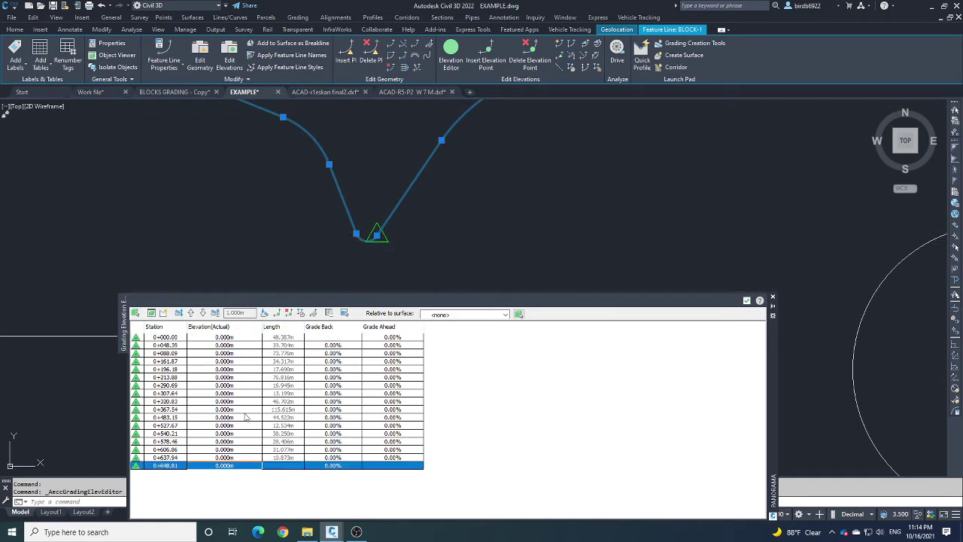
click(239, 340)
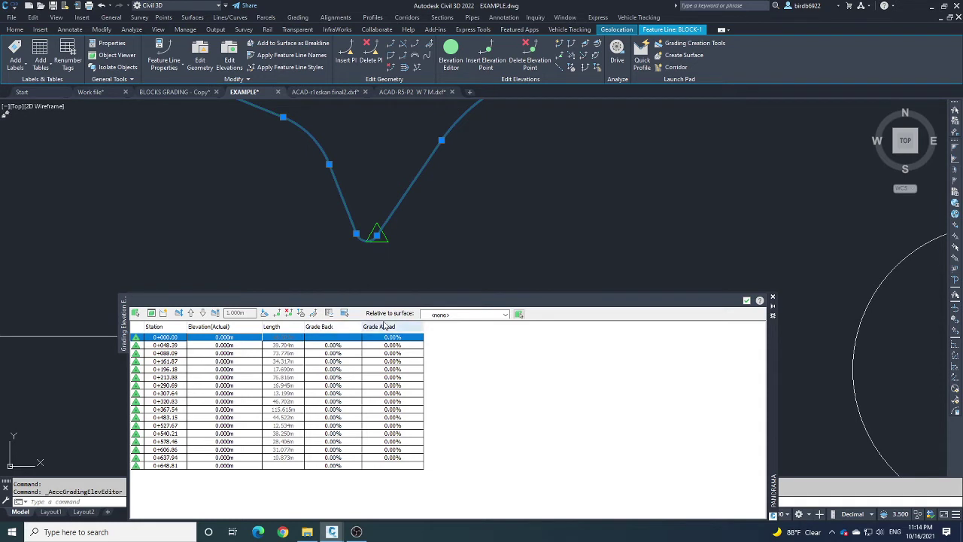
scroll(407, 165, down, 5)
scroll(397, 199, up, 3)
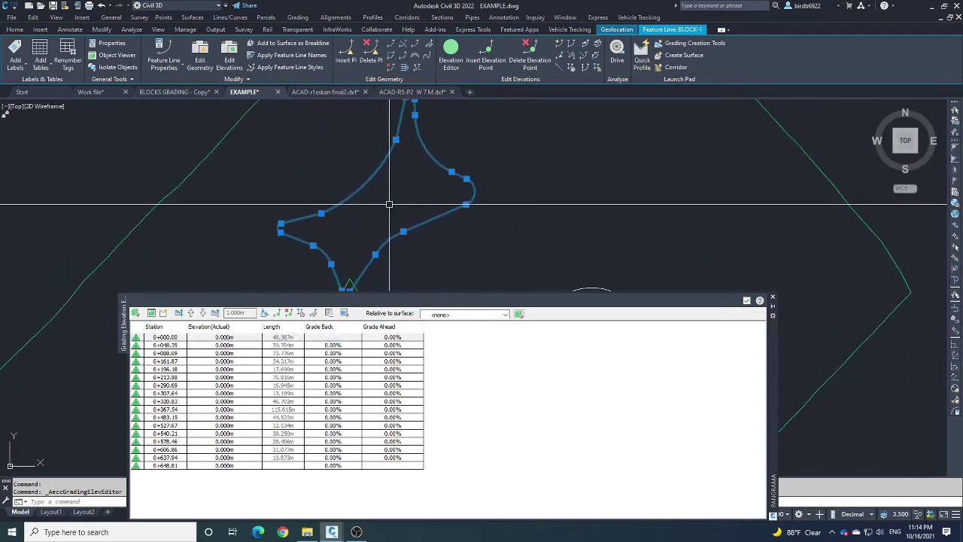
scroll(390, 204, down, 2)
scroll(375, 259, up, 1)
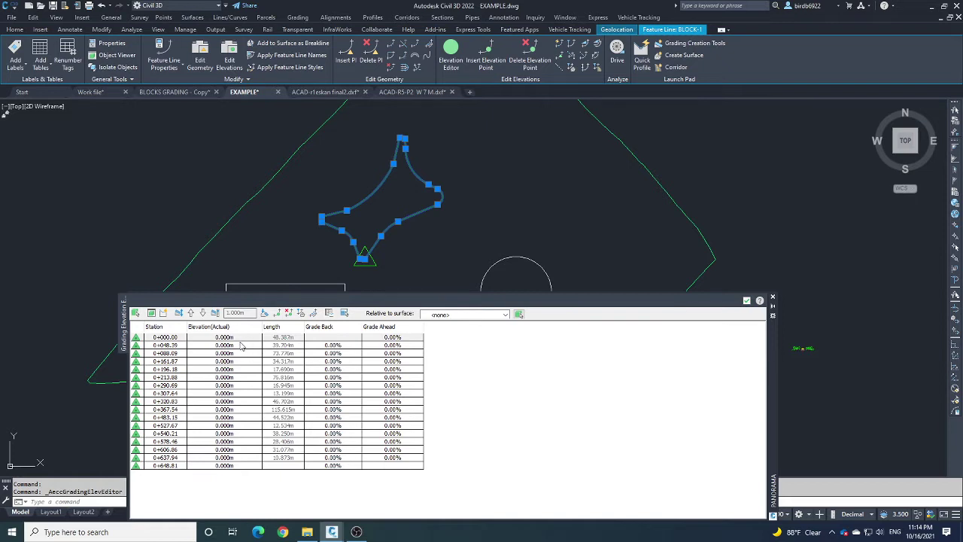
- Examine the surrounding surface boundary in relation to the star-shaped feature line
click(259, 189)
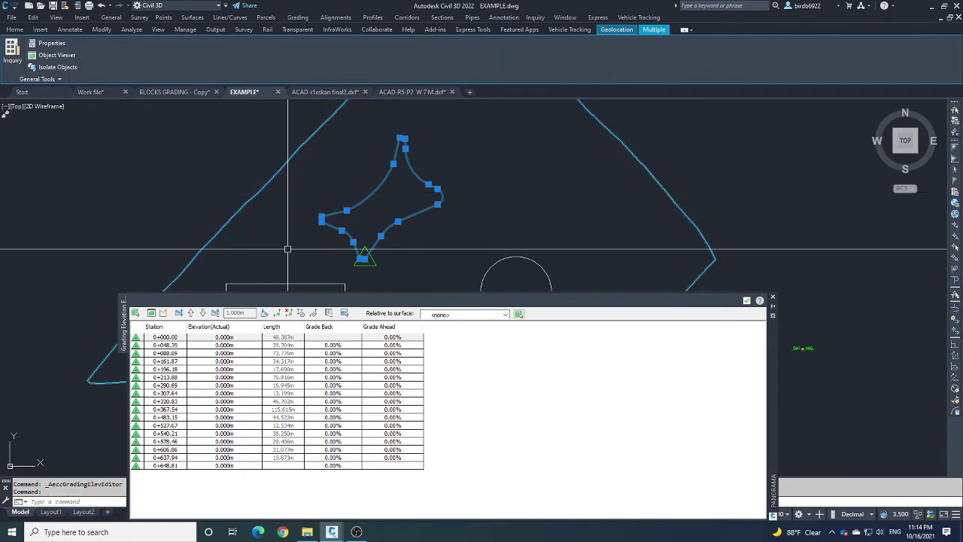
key(Escape)
key(Escape)
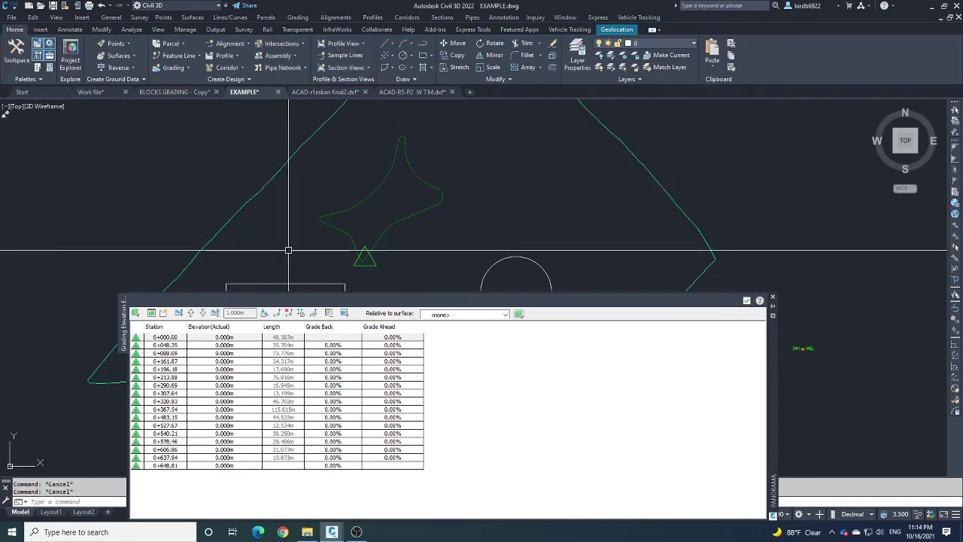
click(272, 182)
scroll(306, 192, down, 2)
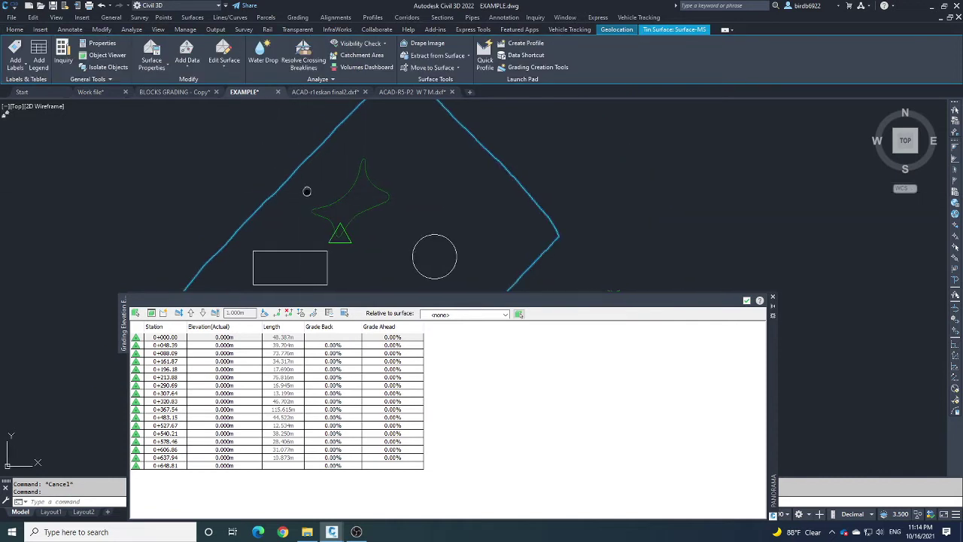
key(Escape)
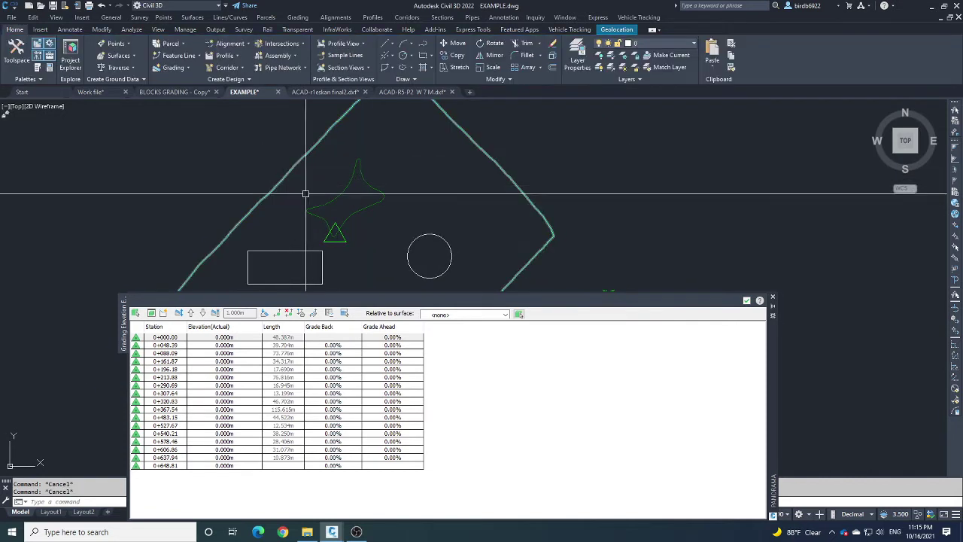
scroll(338, 207, up, 3)
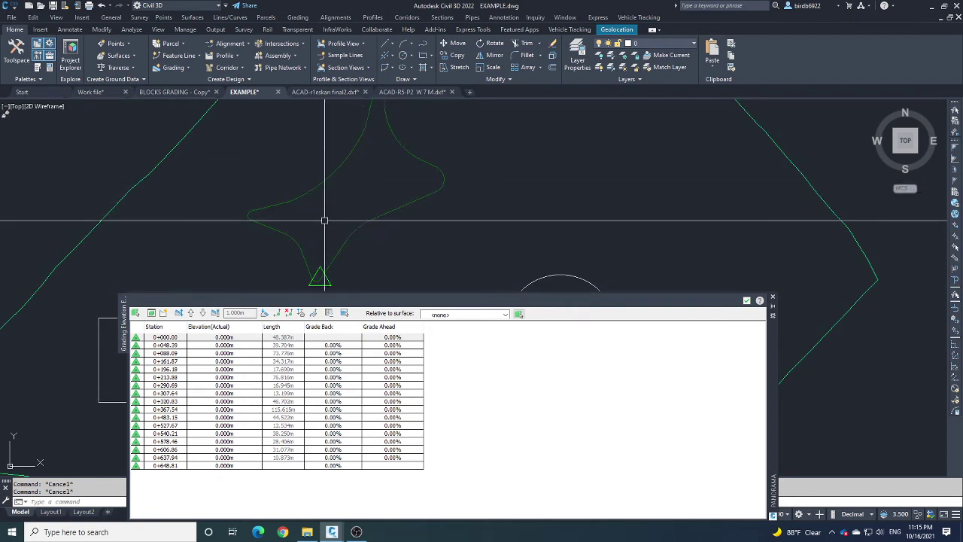
scroll(273, 218, down, 2)
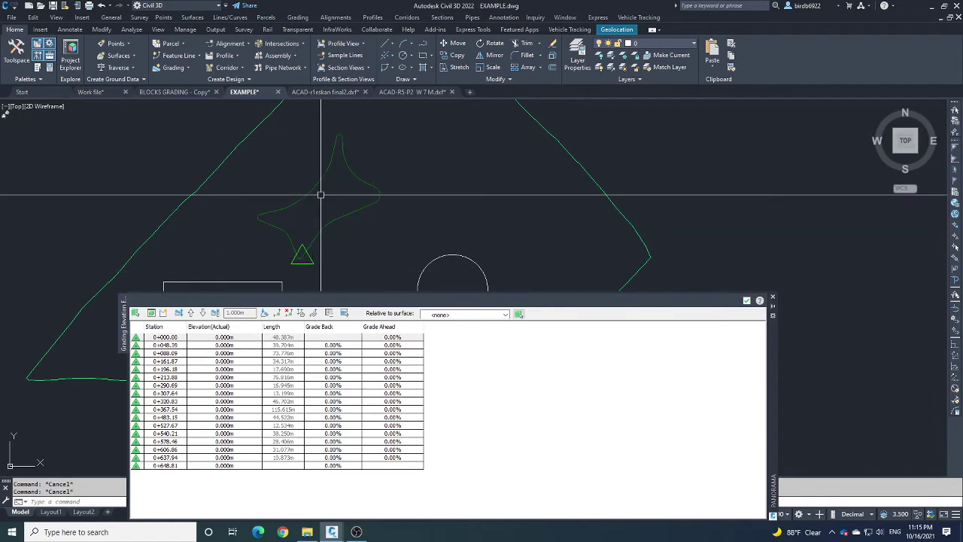
scroll(305, 216, up, 2)
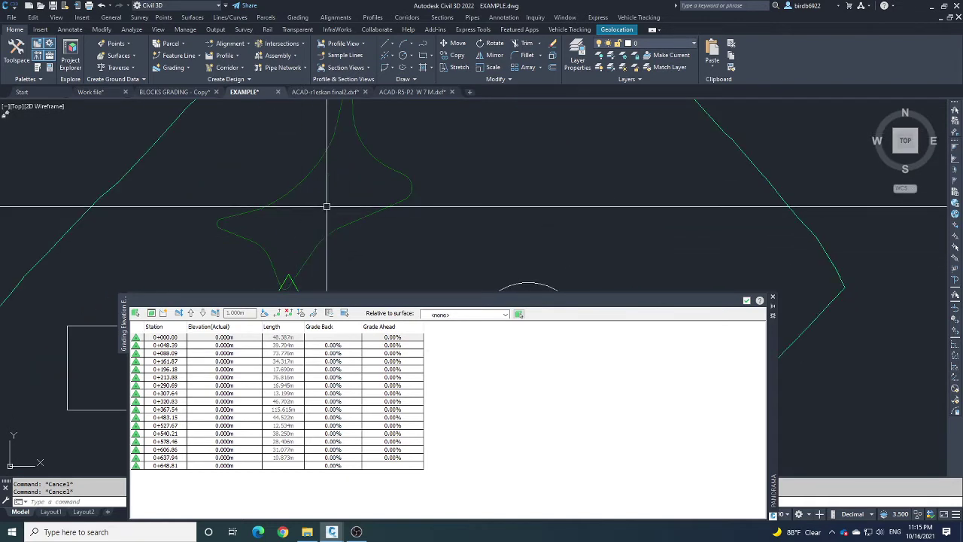
scroll(323, 205, down, 2)
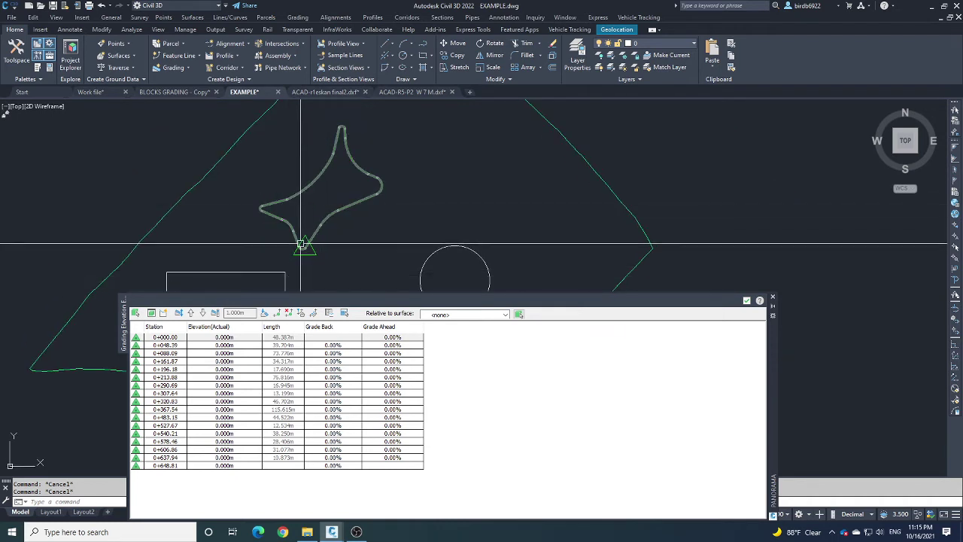
middle_drag(304, 248, 306, 241)
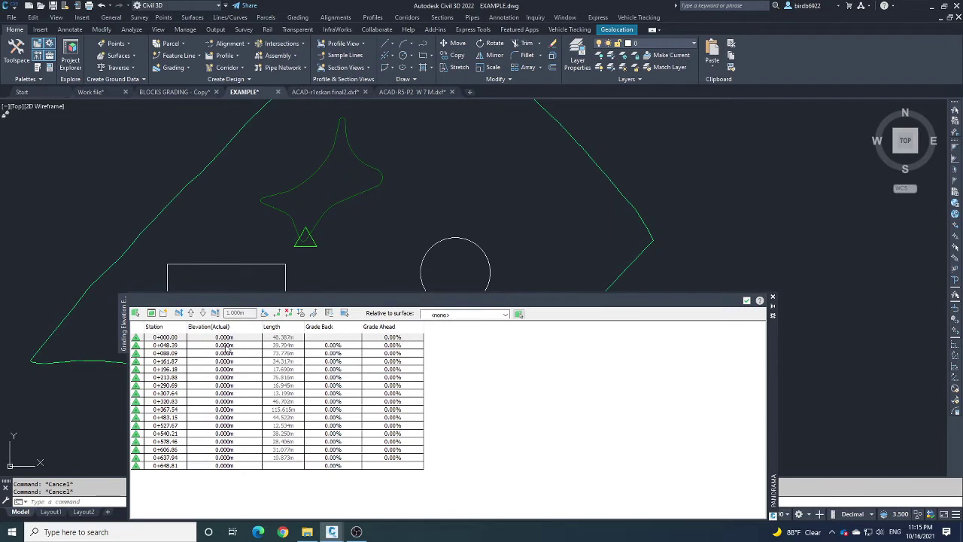
click(236, 339)
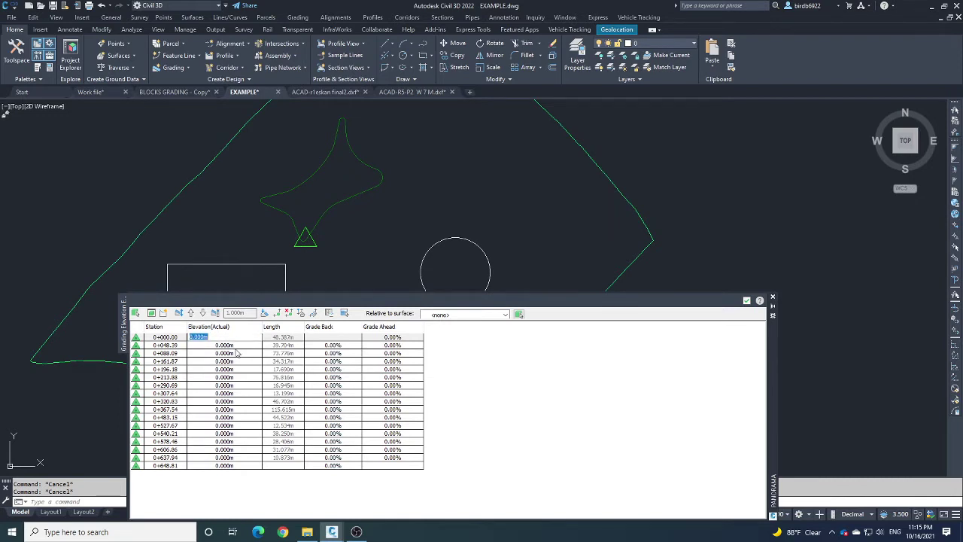
click(233, 339)
key(Return)
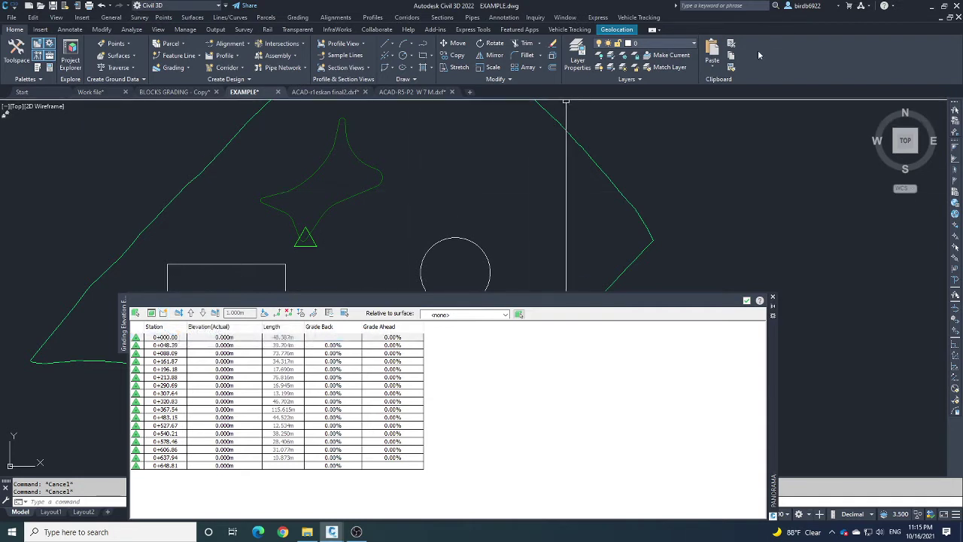
click(293, 187)
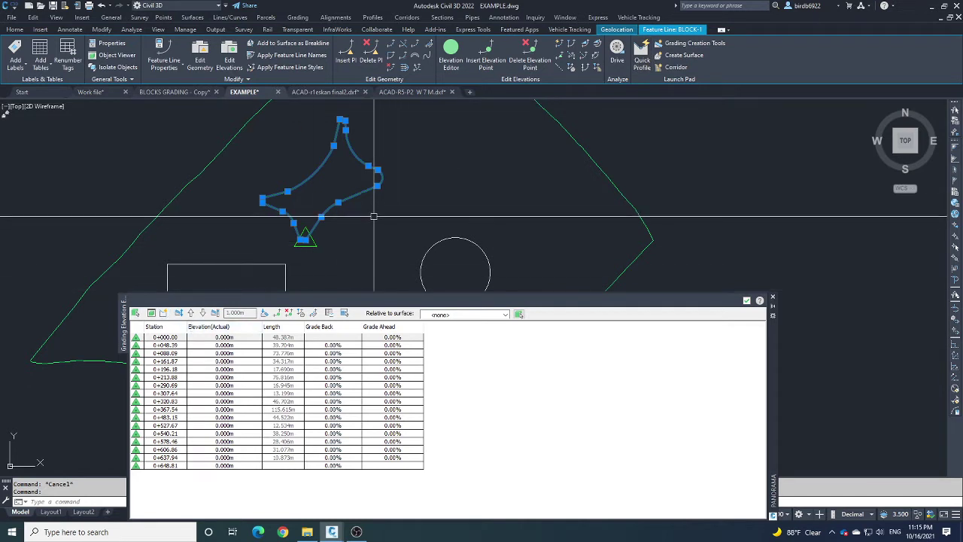
key(Escape)
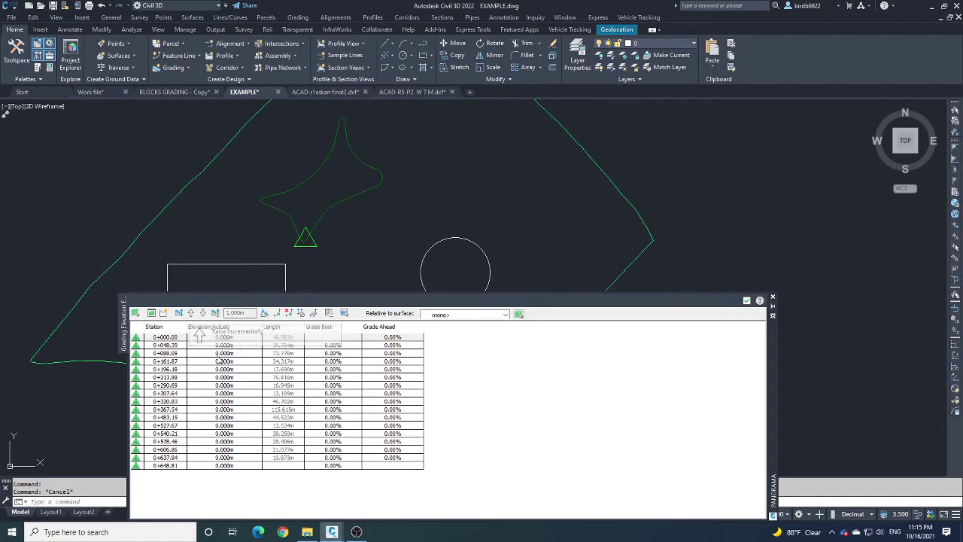
- Raise the elevation at station 0+000.00 by the 1.000 m increment and lower it again by the same amount
double_click(238, 339)
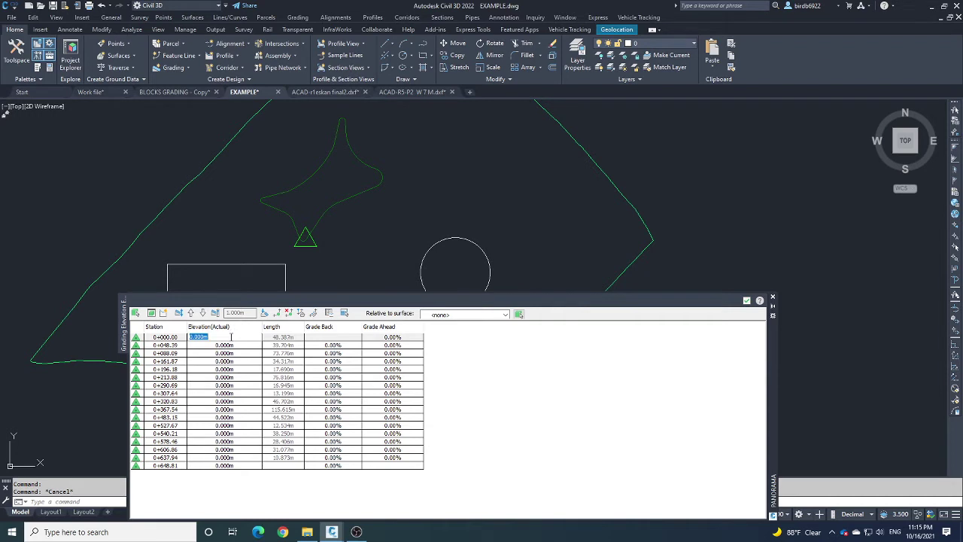
click(192, 314)
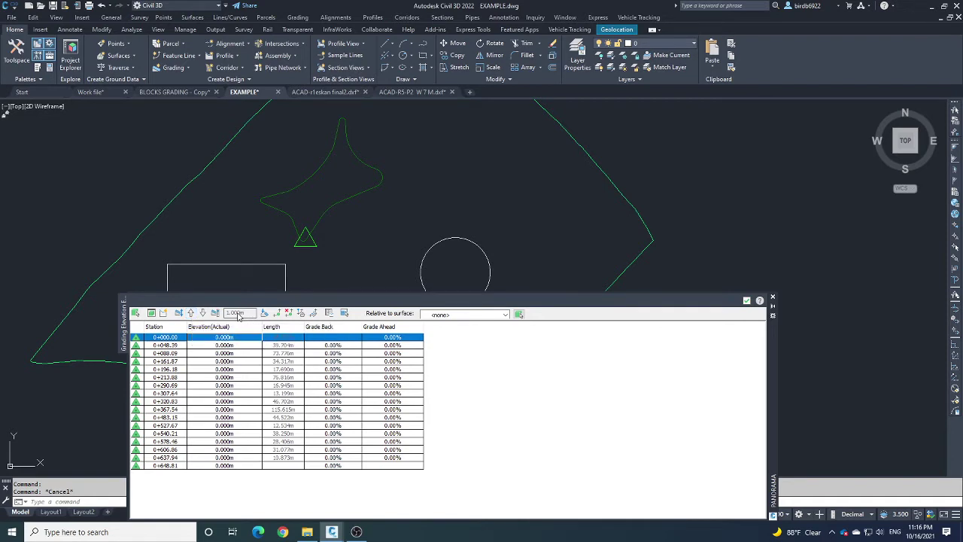
click(181, 314)
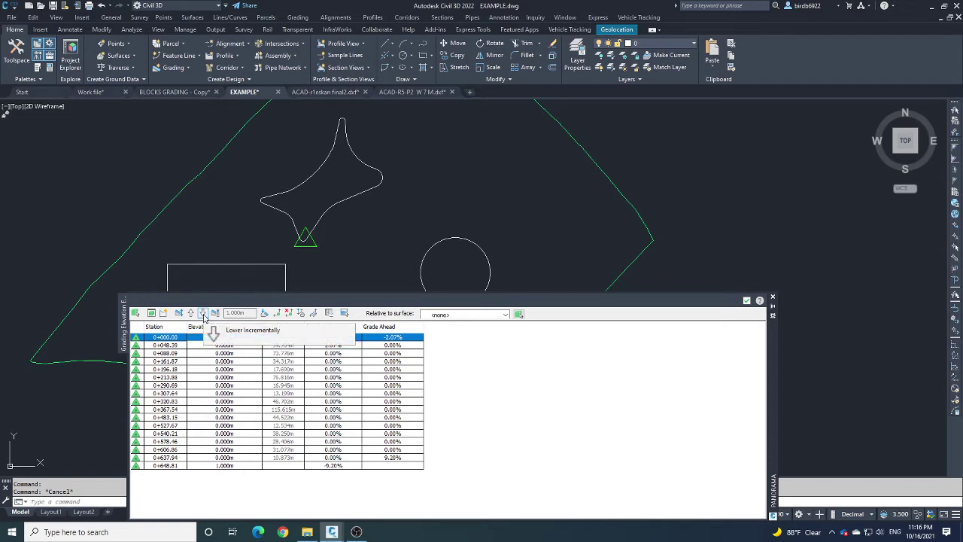
click(204, 315)
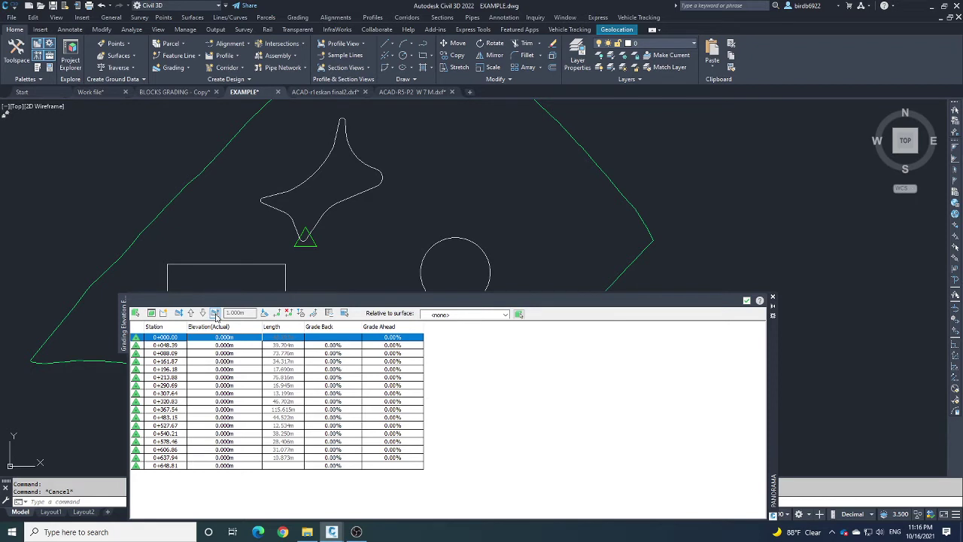
- Set the elevation increment to 0.500 m, lower station 0+000.00 by one increment and raise it by two to 0.500 m
click(238, 313)
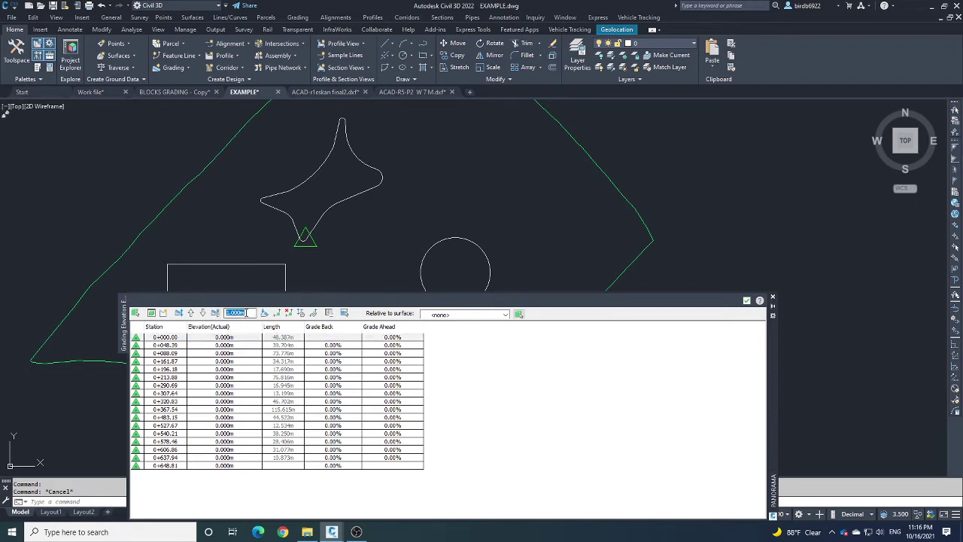
text(-.5)
click(239, 336)
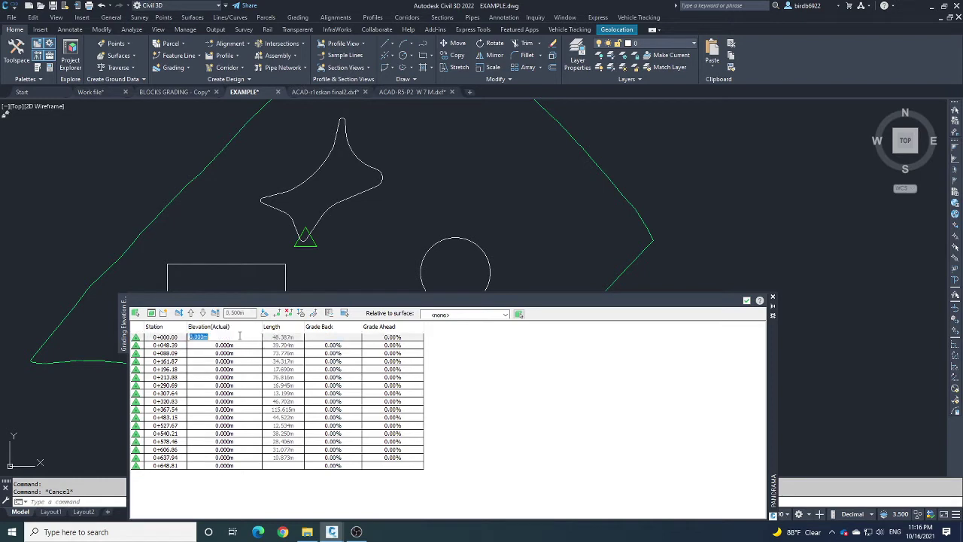
click(204, 314)
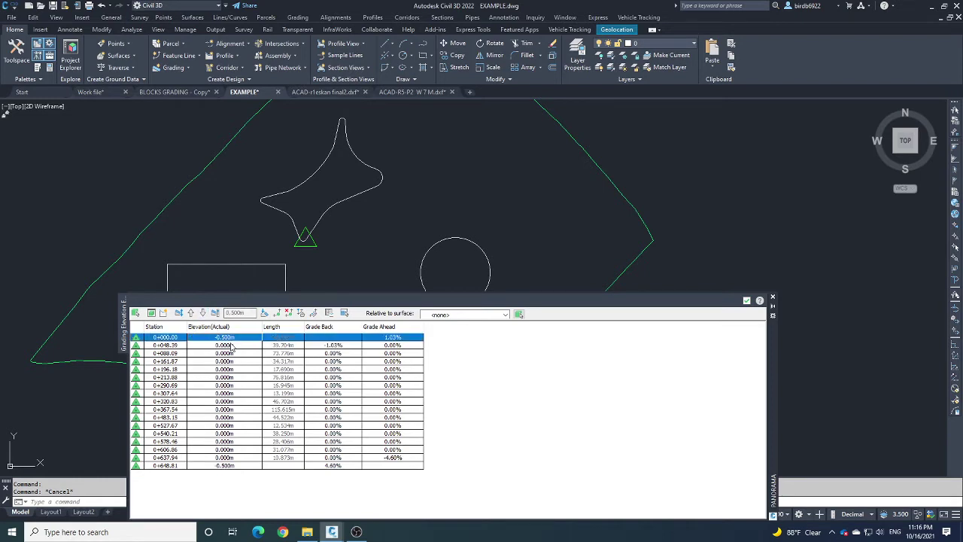
click(191, 314)
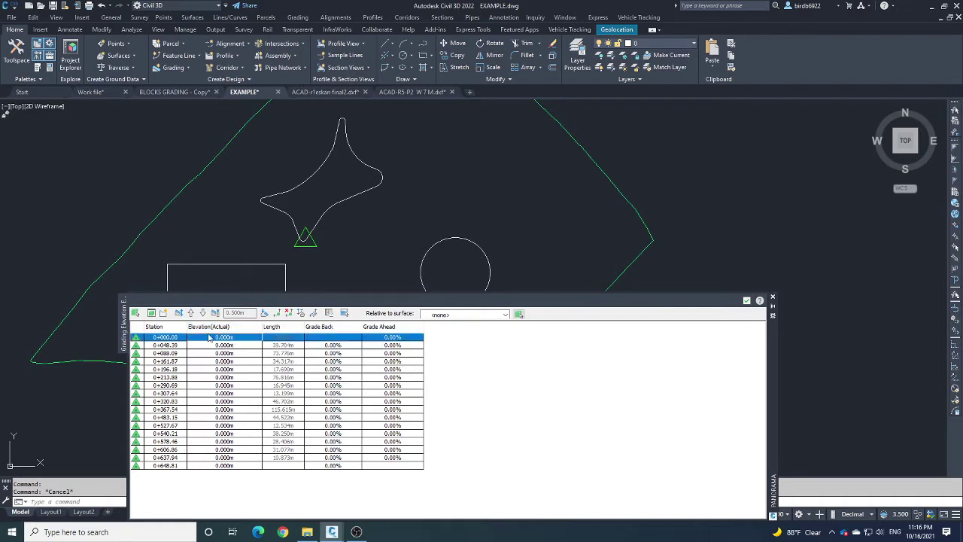
click(191, 313)
- Select every station of the BLOCK-1 feature line and set all their elevations to 600 m
shift+click(199, 466)
key(Escape)
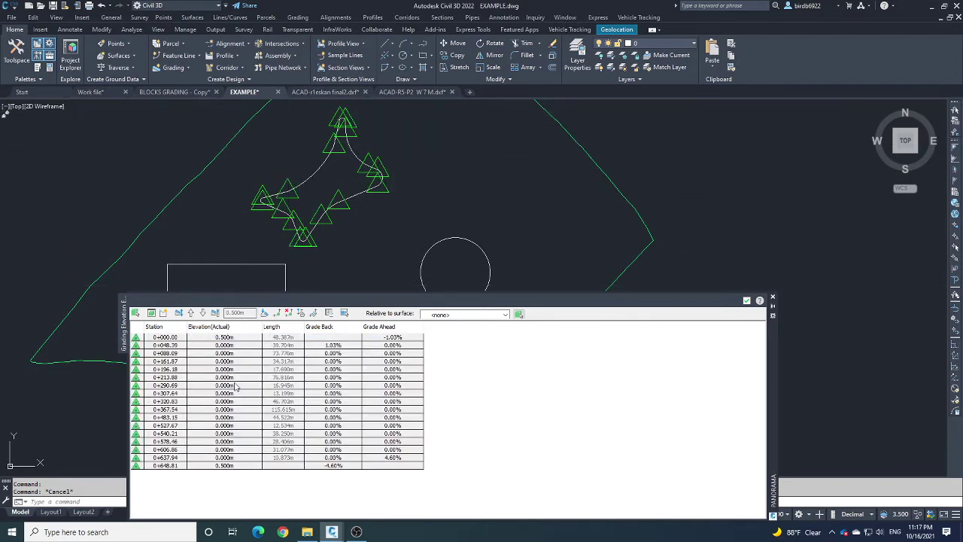
double_click(235, 337)
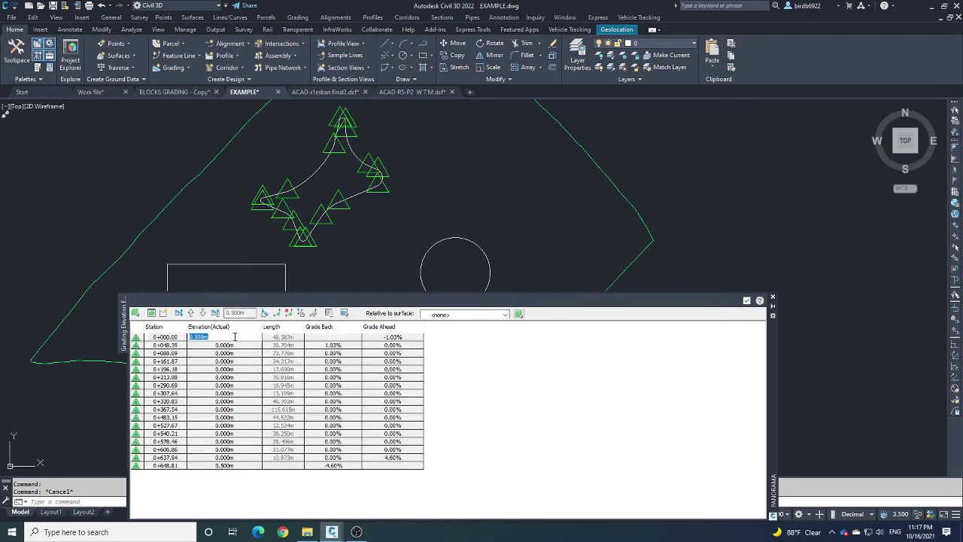
text(600)
key(Return)
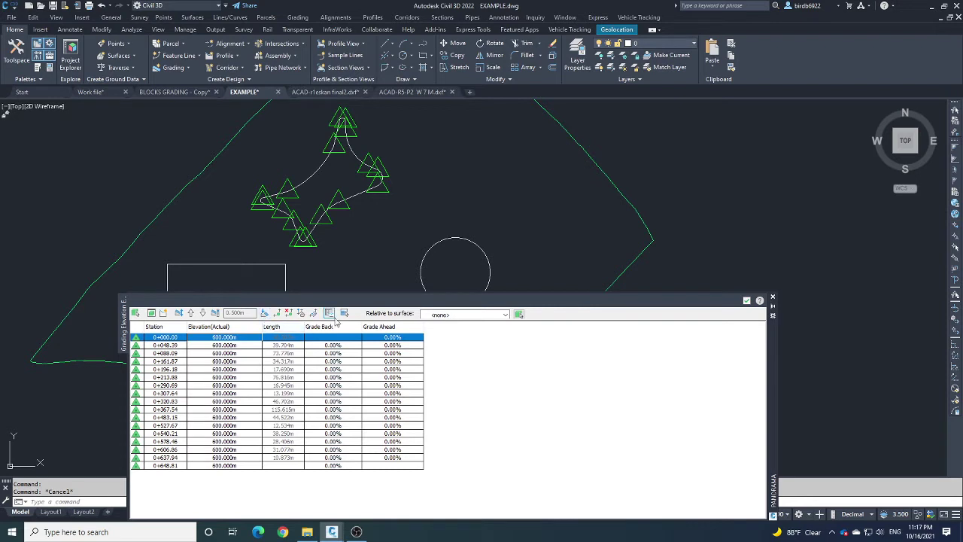
- Try the elevation table relative to Grading Group 1 and Surface-MS, and return the relative surface to <none>
click(505, 314)
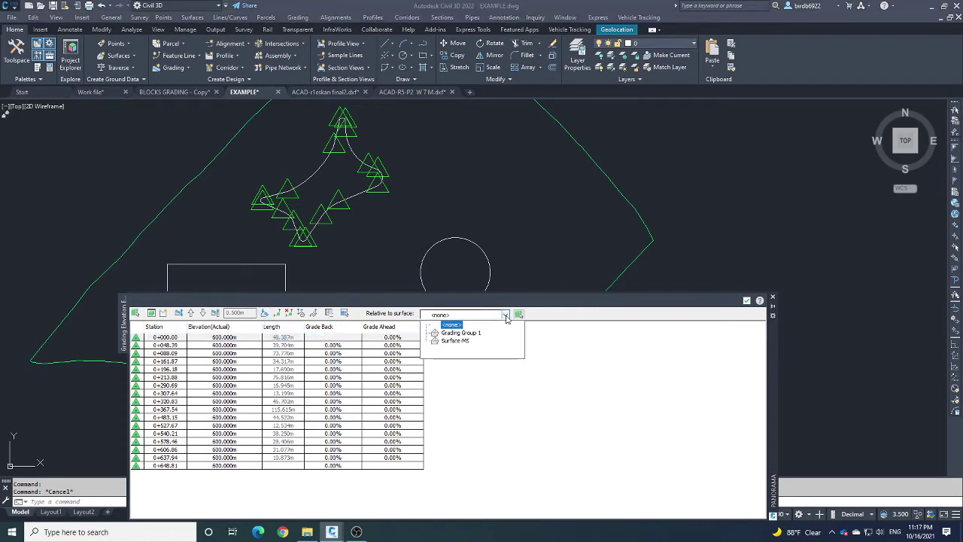
click(460, 333)
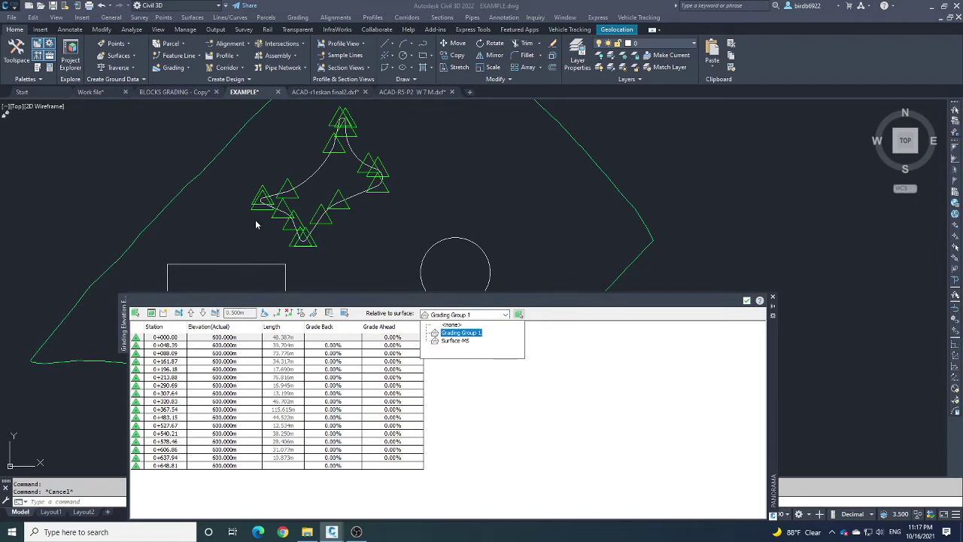
click(462, 342)
click(454, 345)
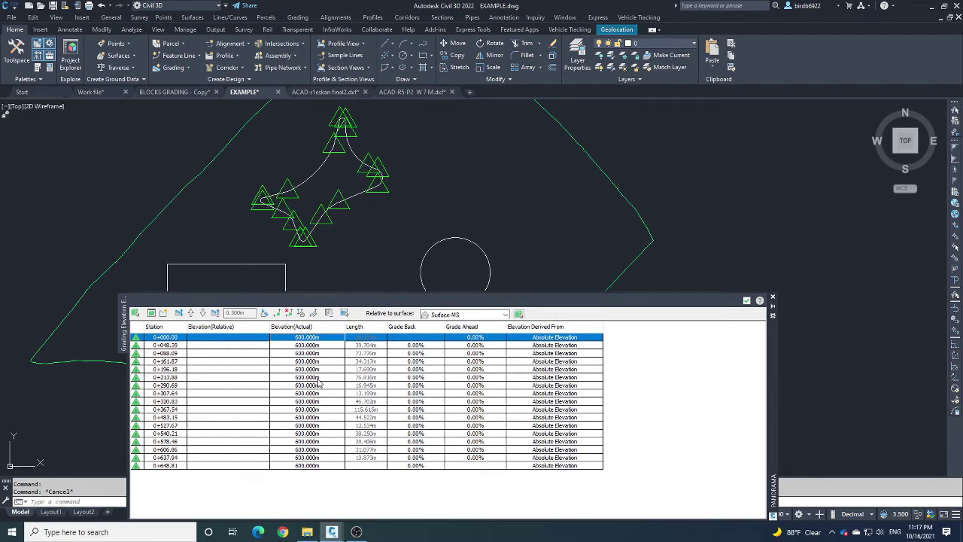
click(505, 314)
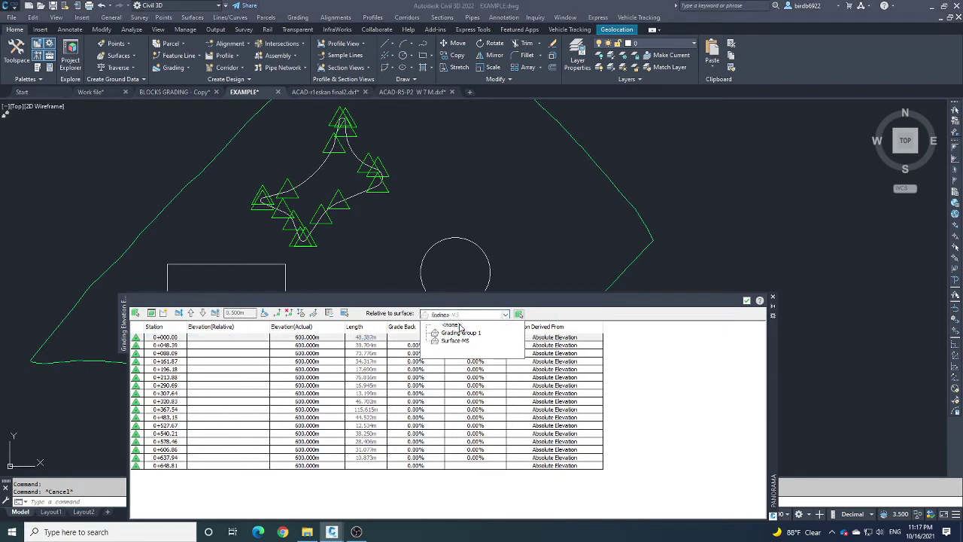
click(453, 326)
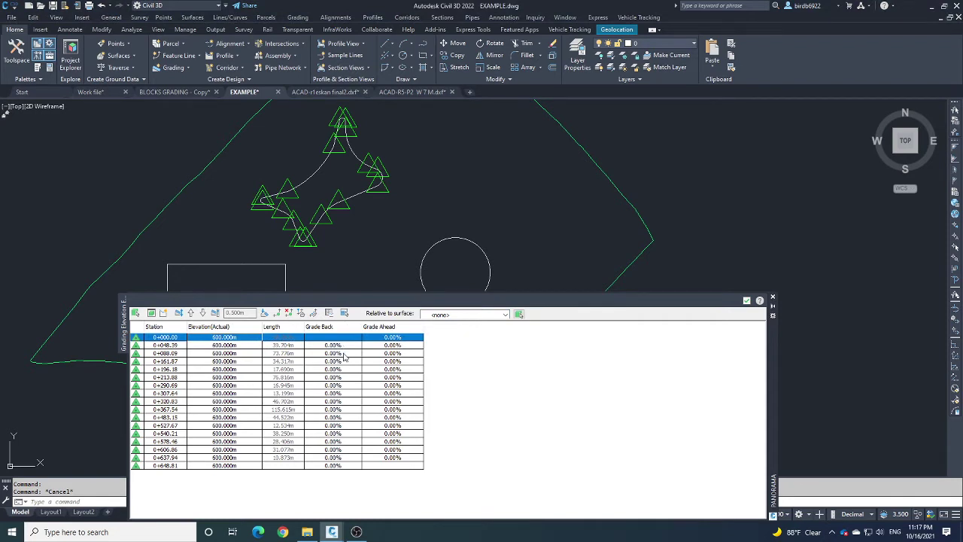
- Add spot elevation labels to Surface-MS at four points just outside the star-shaped feature line: northwest, southeast, northeast and southwest
click(243, 337)
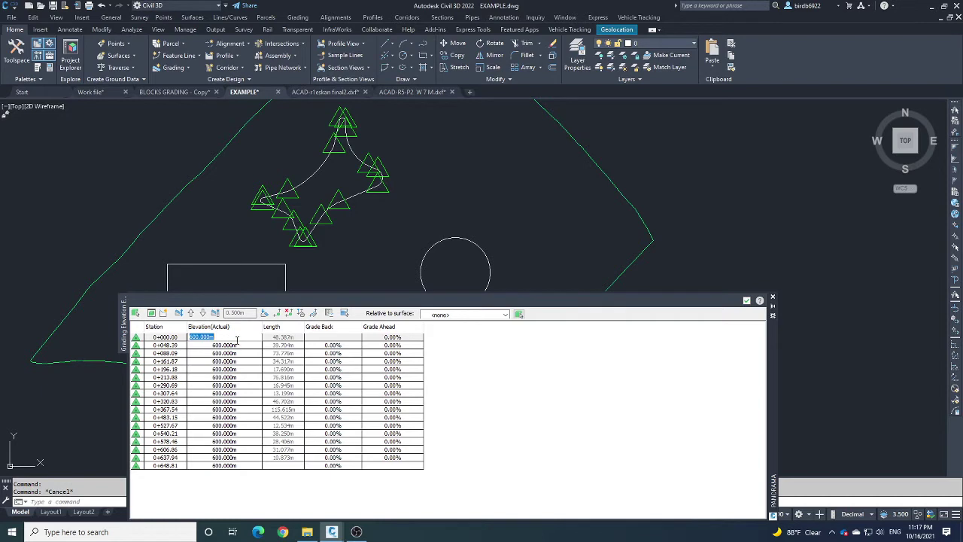
click(205, 203)
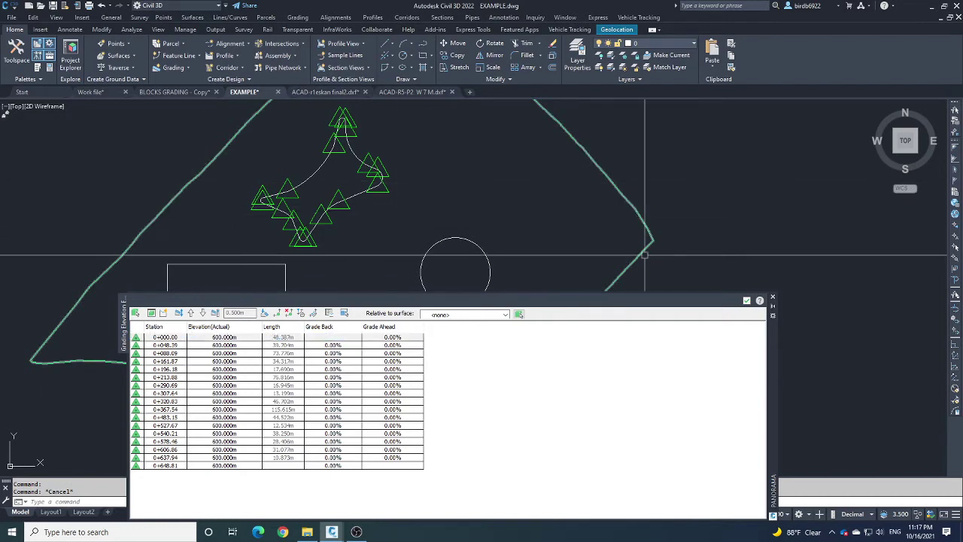
click(214, 154)
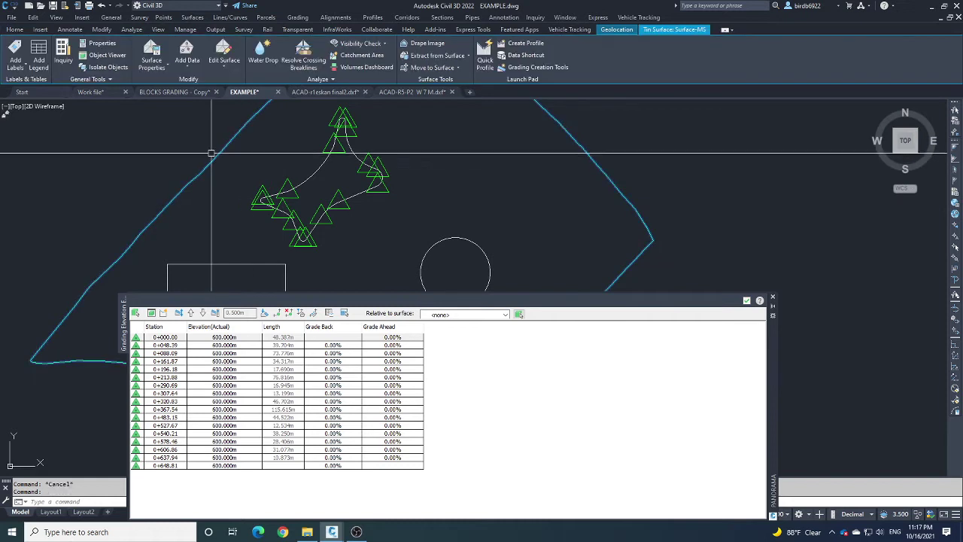
click(15, 69)
click(48, 128)
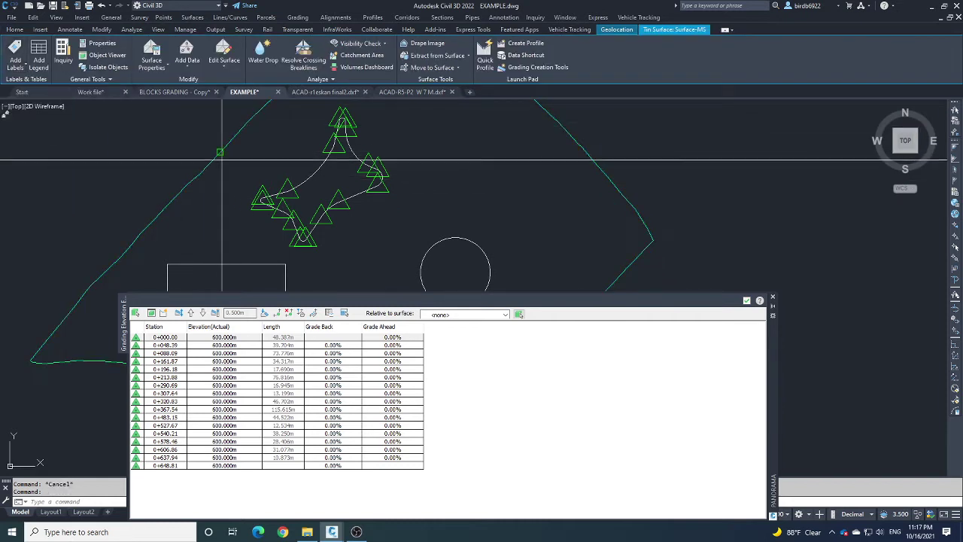
scroll(294, 160, up, 3)
scroll(285, 164, up, 5)
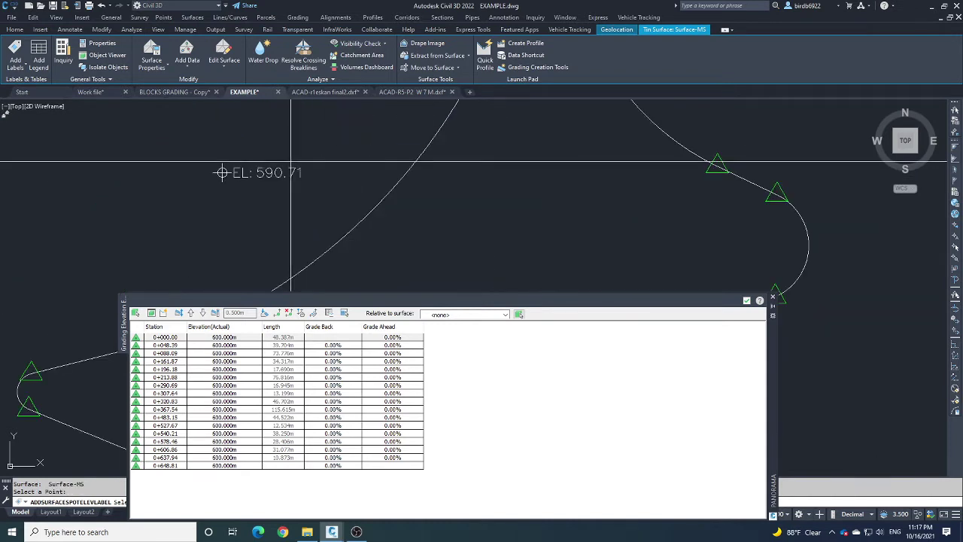
scroll(179, 161, down, 5)
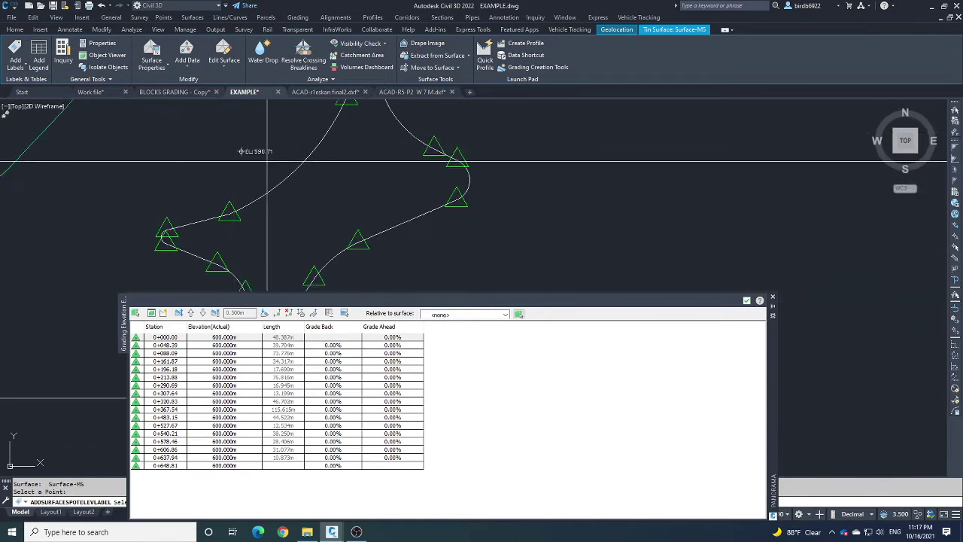
scroll(301, 151, up, 5)
click(401, 226)
scroll(442, 243, down, 3)
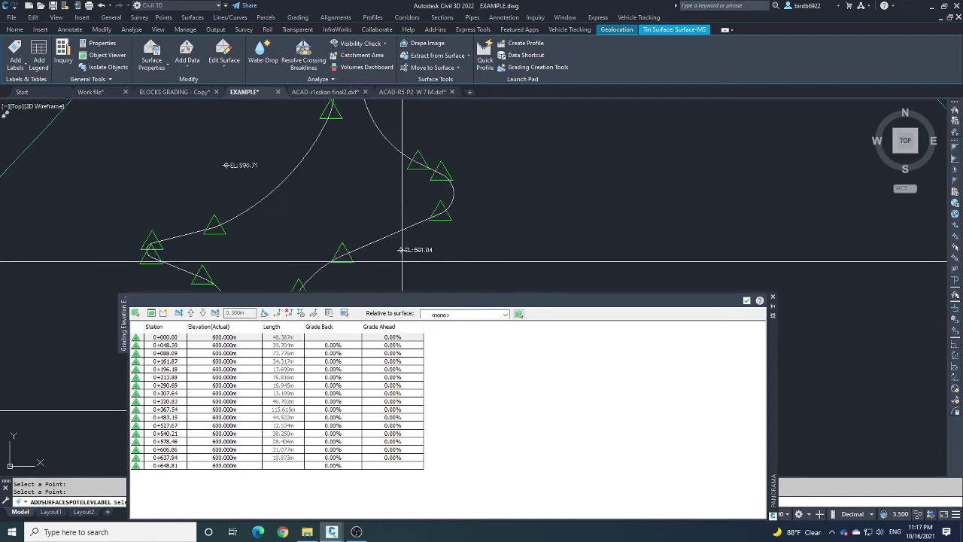
scroll(441, 130, up, 2)
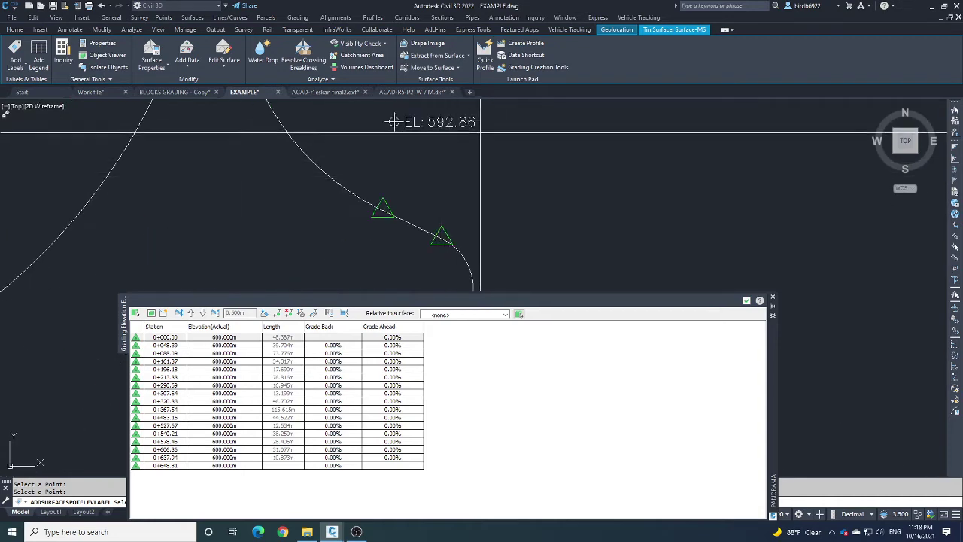
scroll(407, 150, down, 5)
scroll(394, 223, up, 5)
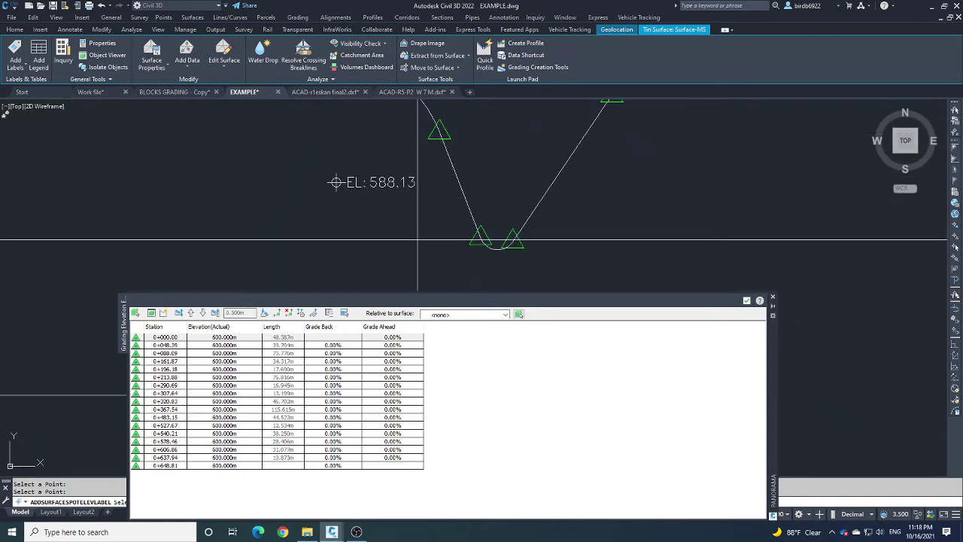
- Compare the surface spot elevations around the star-shaped feature line with the elevations assigned to its stations
scroll(312, 250, down, 3)
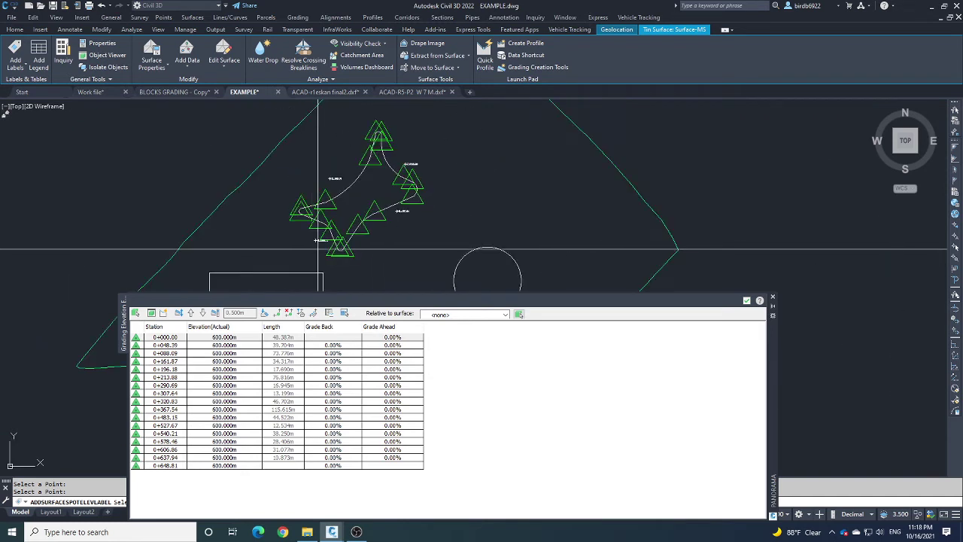
scroll(392, 225, up, 4)
scroll(418, 160, up, 3)
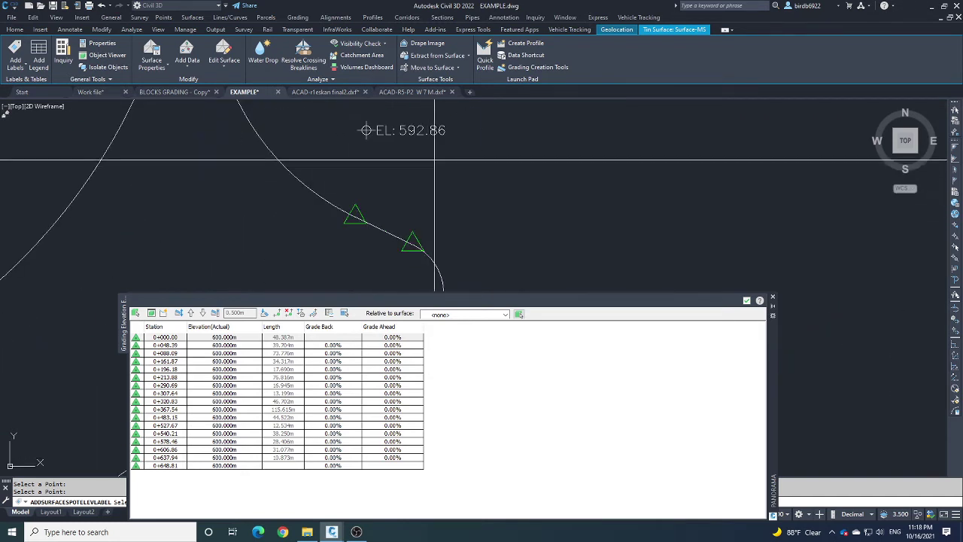
scroll(390, 134, down, 1)
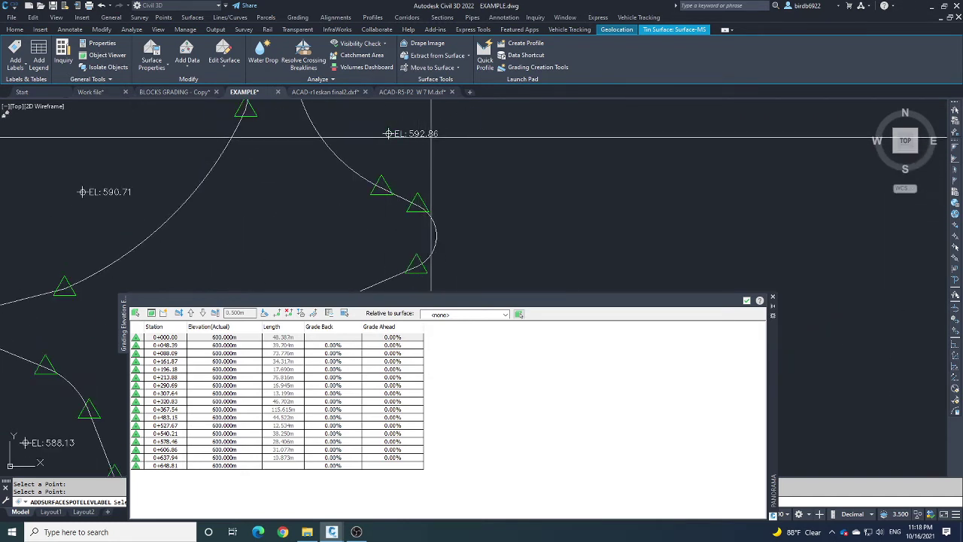
scroll(393, 133, down, 2)
scroll(425, 143, up, 3)
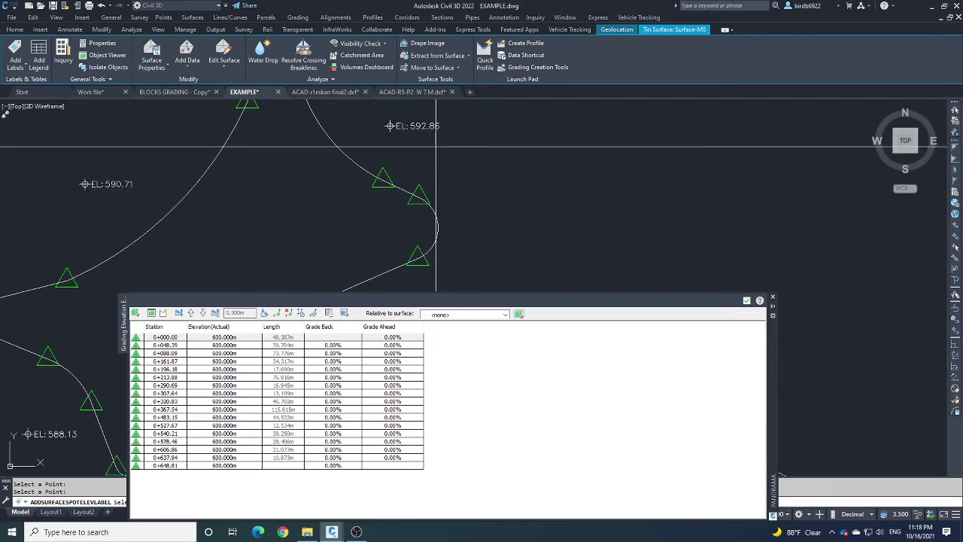
scroll(417, 139, down, 3)
scroll(264, 200, down, 2)
scroll(262, 276, up, 2)
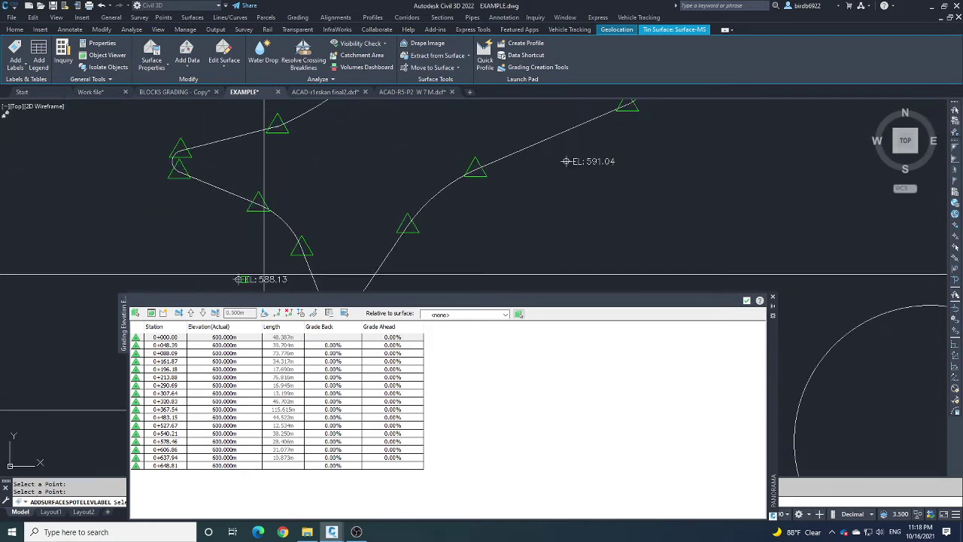
scroll(262, 276, down, 2)
scroll(398, 159, up, 2)
scroll(397, 159, up, 3)
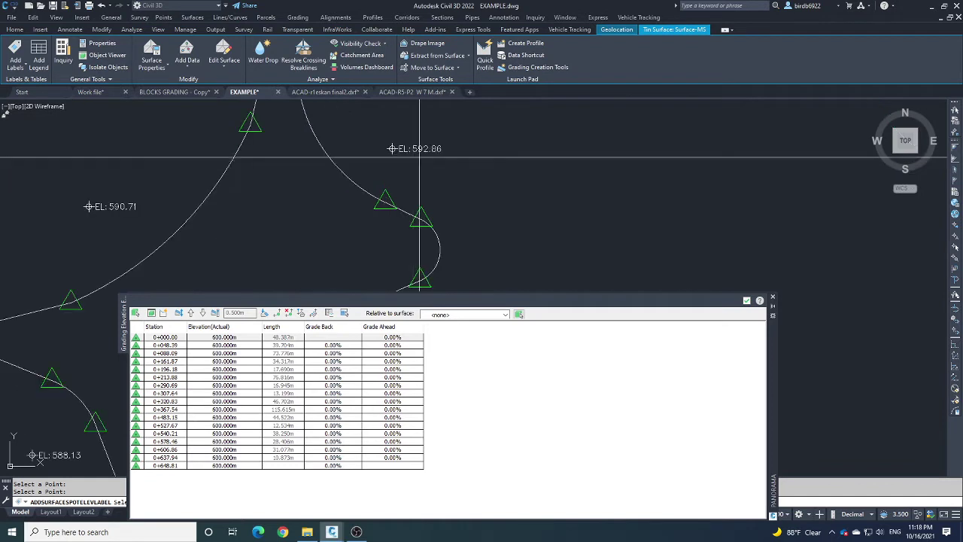
scroll(425, 162, down, 3)
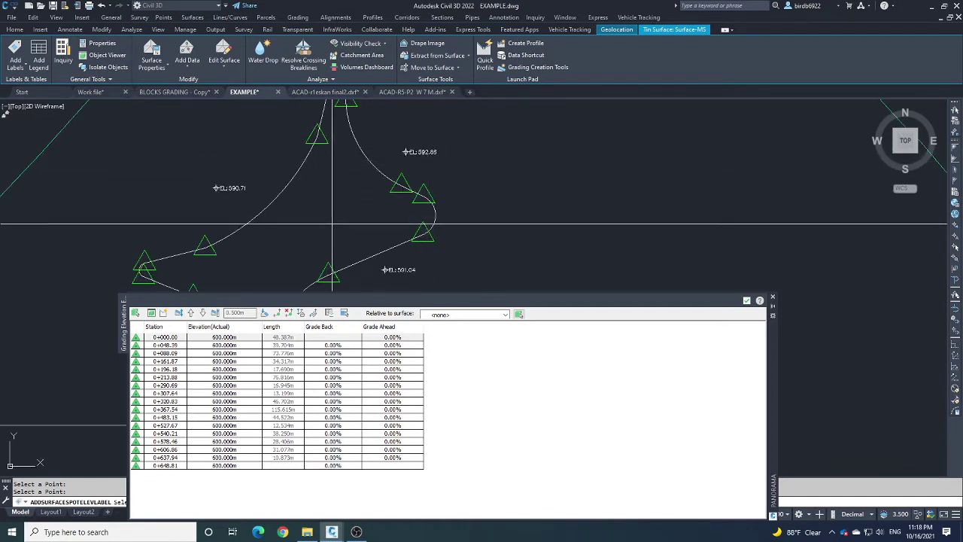
scroll(344, 228, up, 3)
scroll(343, 228, down, 3)
scroll(367, 261, up, 3)
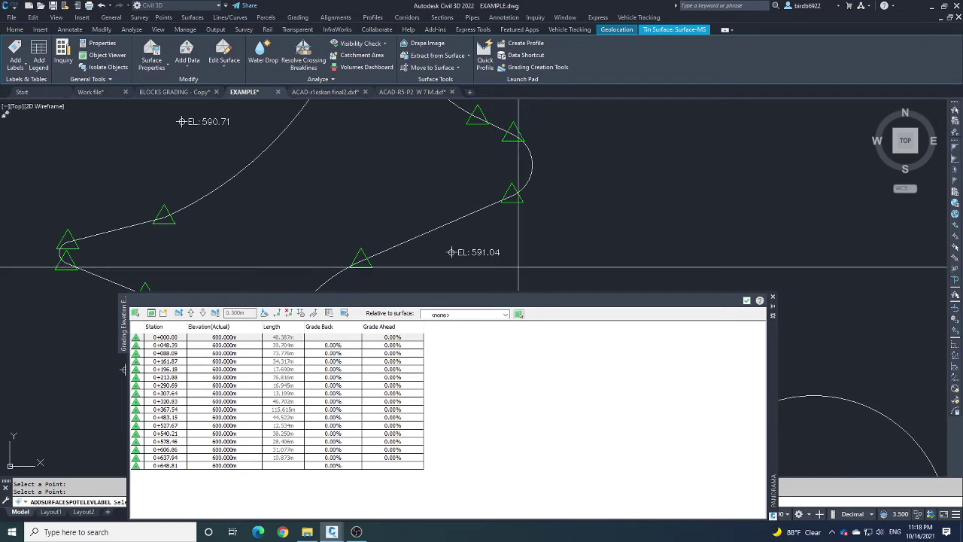
scroll(293, 186, down, 2)
scroll(319, 224, down, 2)
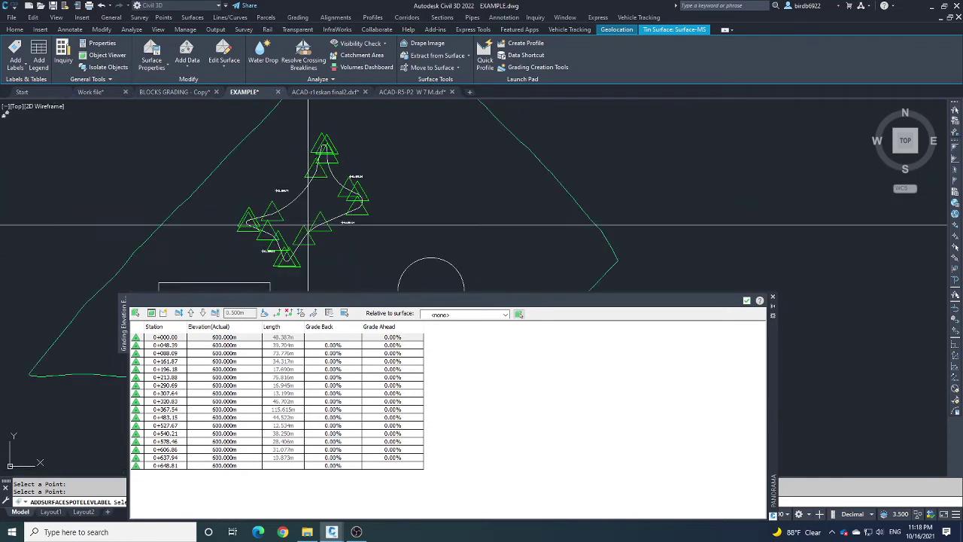
scroll(324, 219, up, 3)
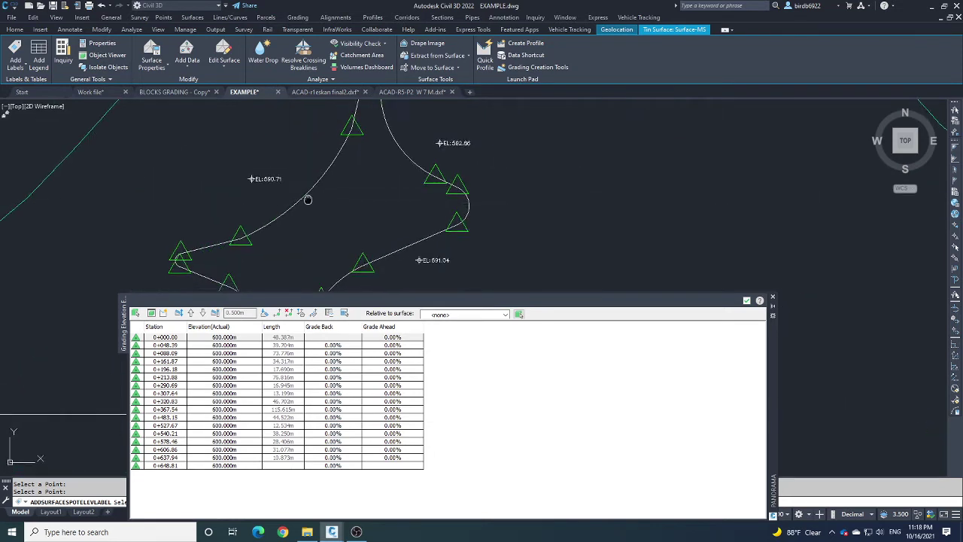
scroll(345, 194, down, 2)
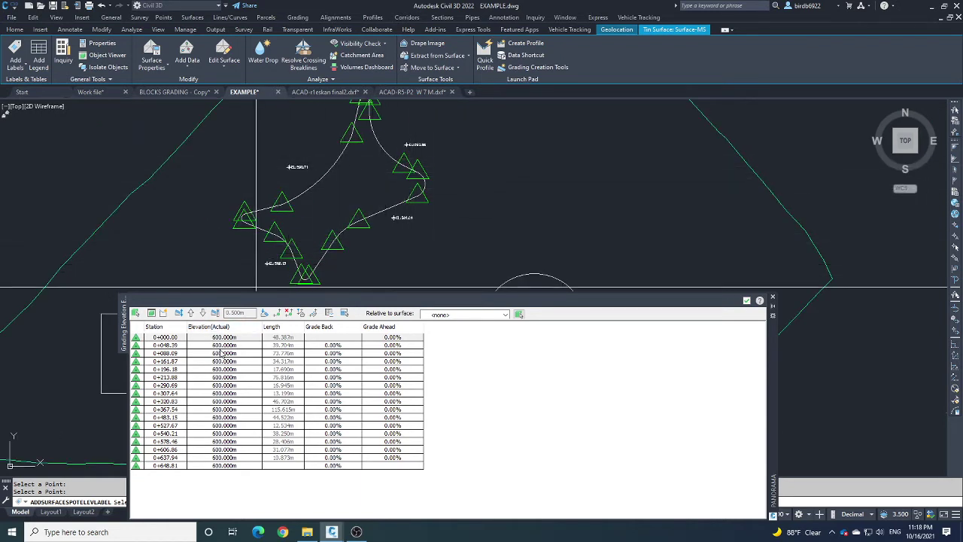
scroll(291, 267, up, 3)
scroll(331, 209, down, 3)
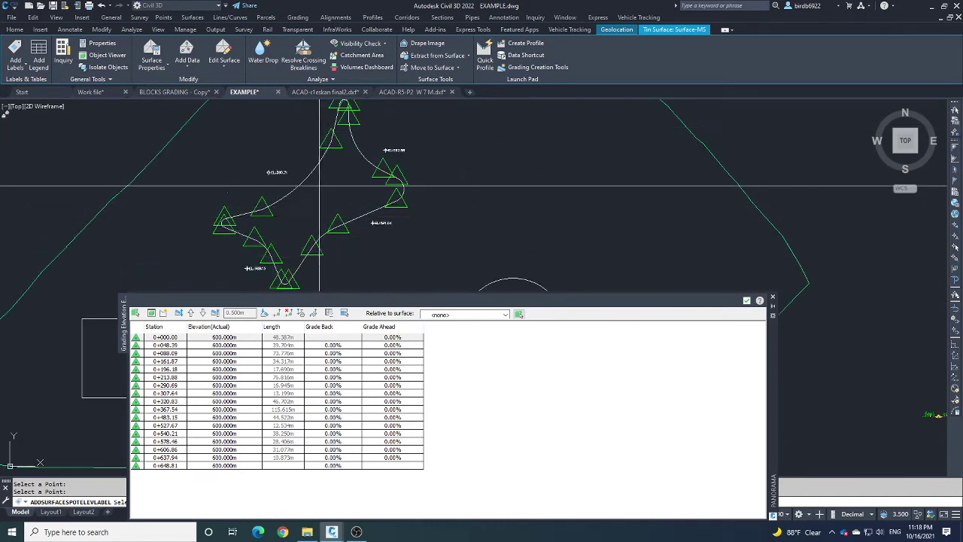
scroll(314, 184, up, 3)
middle_drag(310, 194, 317, 170)
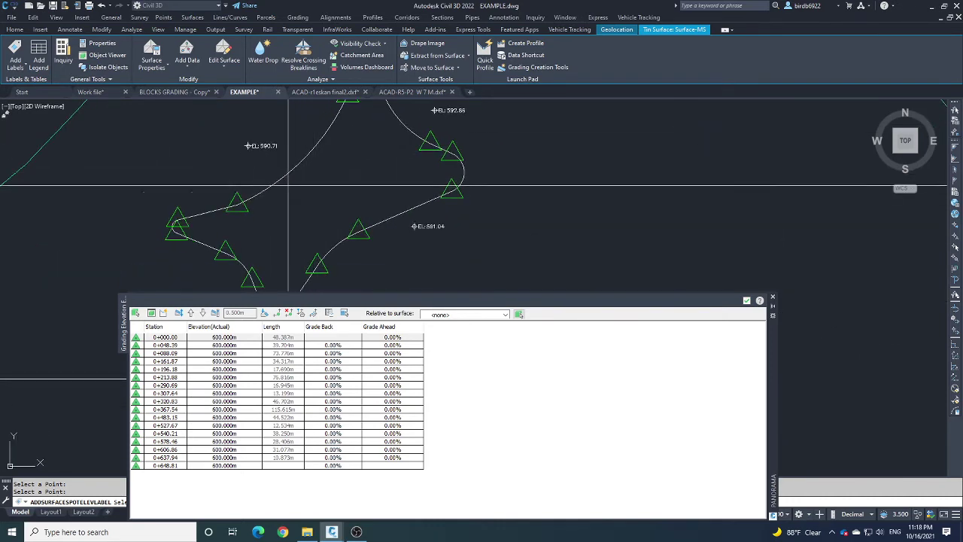
scroll(332, 203, down, 3)
scroll(433, 179, up, 5)
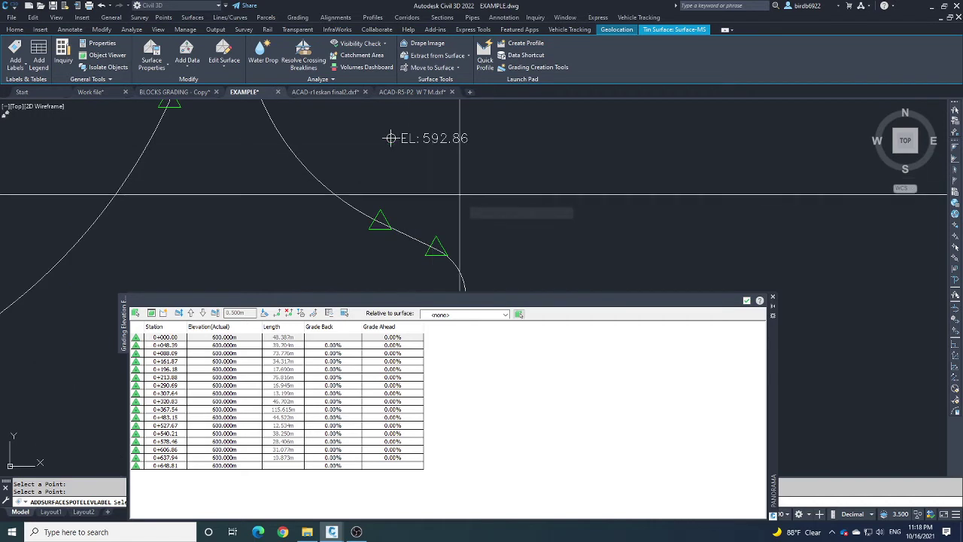
- Inspect the Surface-MS elevations near each of the four spot labels around the star-shaped feature line
scroll(477, 204, down, 3)
scroll(500, 200, up, 4)
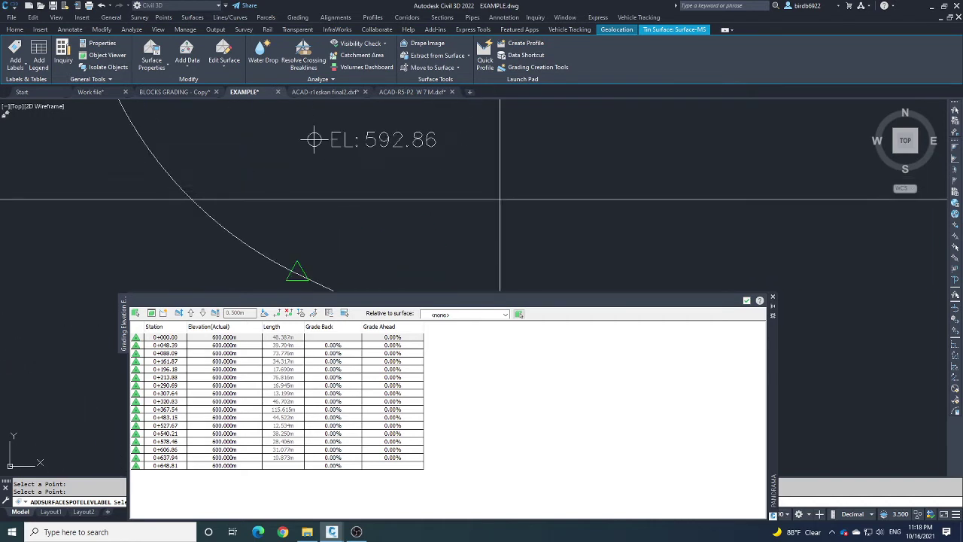
mouse_move(500, 200)
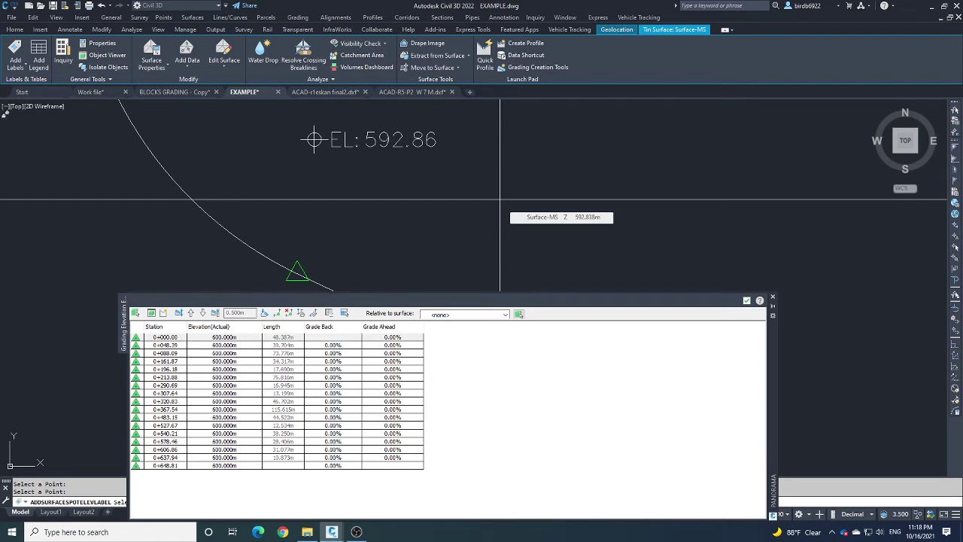
scroll(500, 201, down, 5)
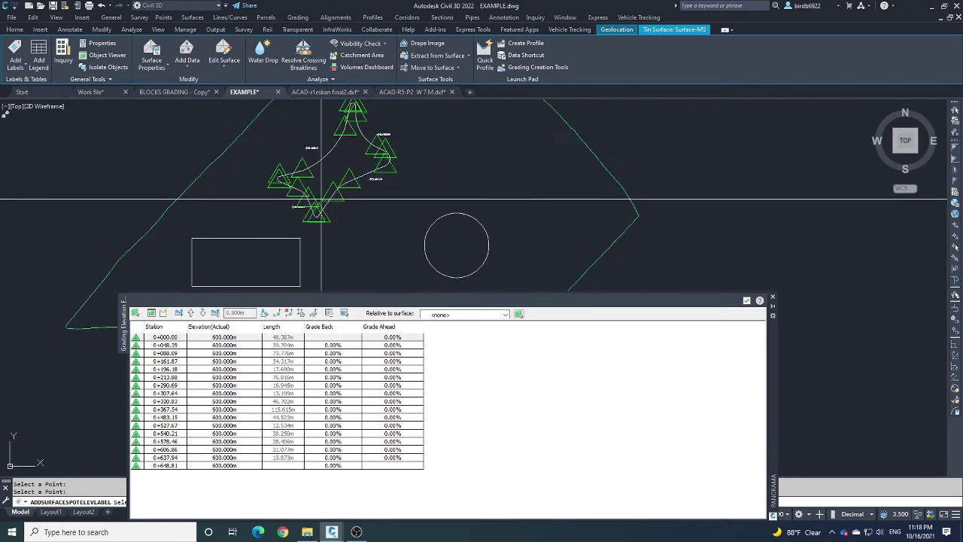
scroll(303, 211, up, 5)
mouse_move(321, 236)
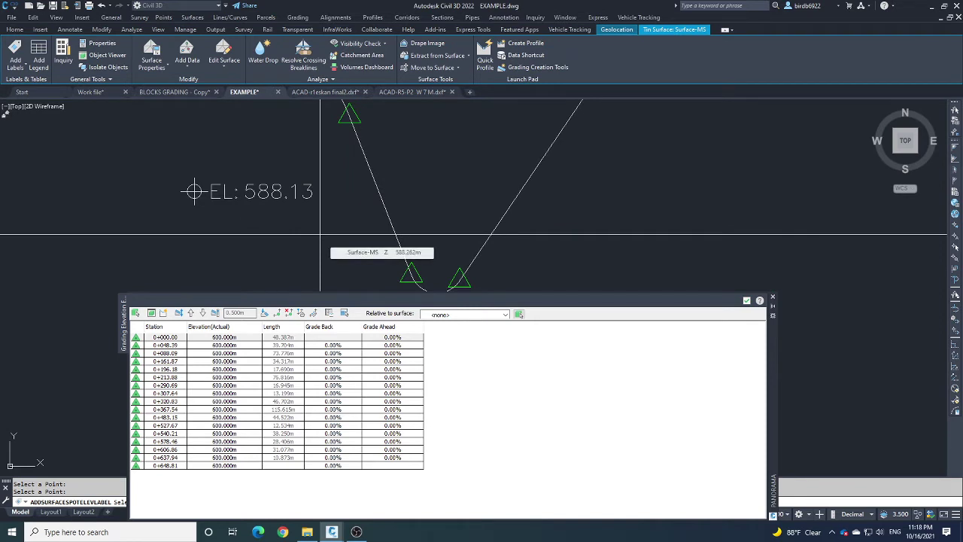
scroll(321, 236, down, 3)
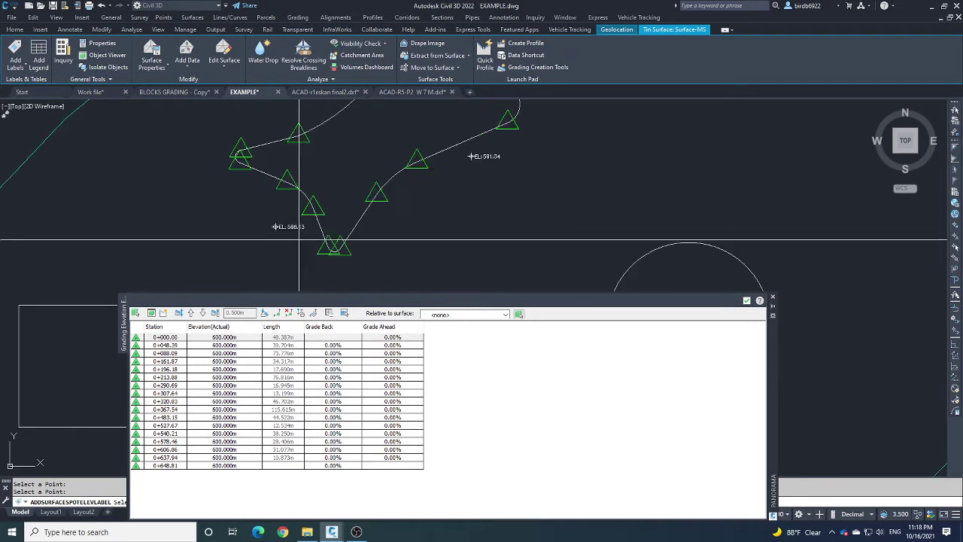
middle_drag(321, 236, 159, 292)
scroll(535, 214, up, 3)
mouse_move(535, 214)
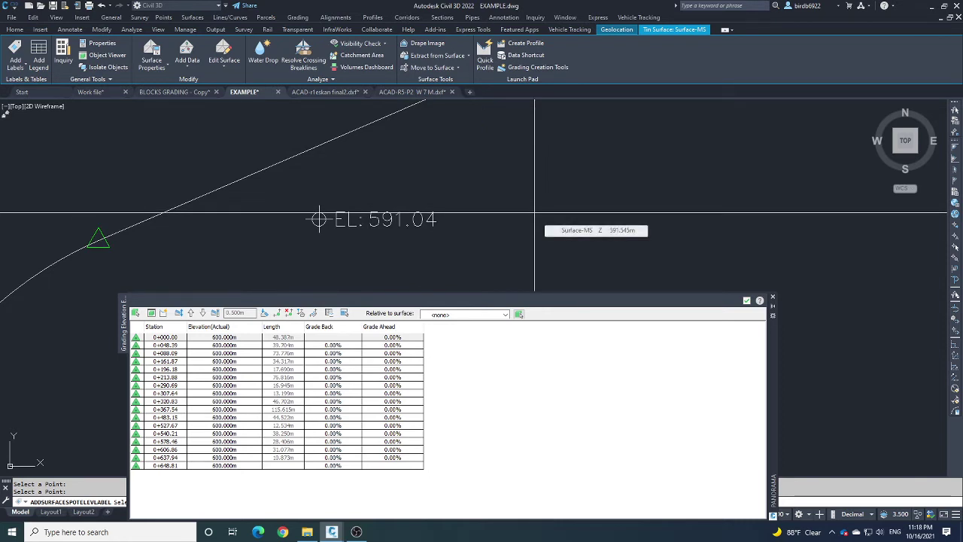
scroll(535, 214, down, 3)
scroll(337, 193, up, 3)
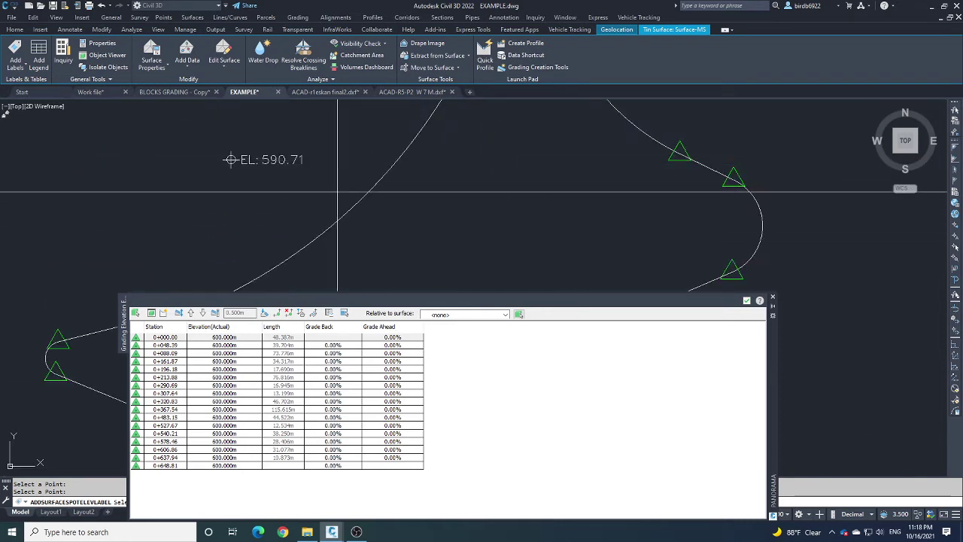
mouse_move(338, 193)
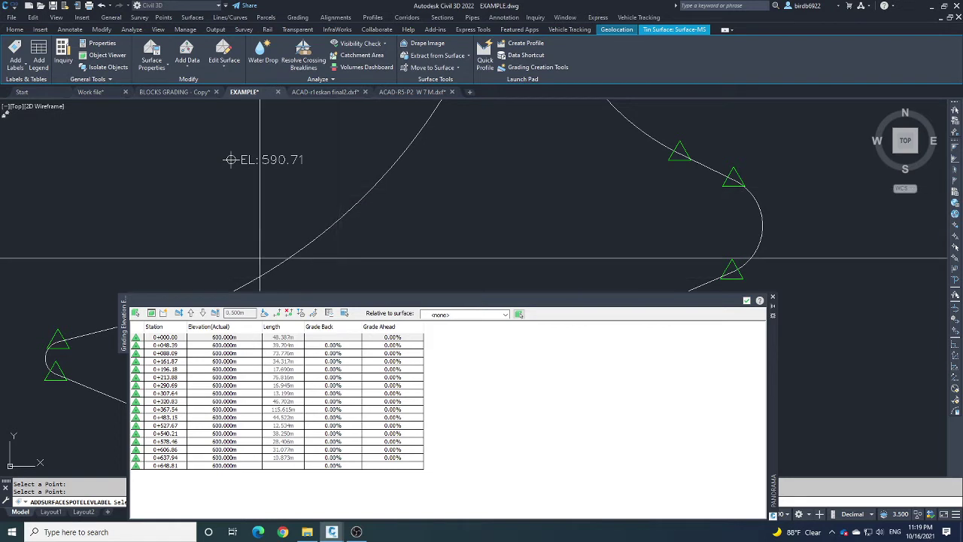
scroll(275, 260, down, 3)
scroll(275, 255, up, 3)
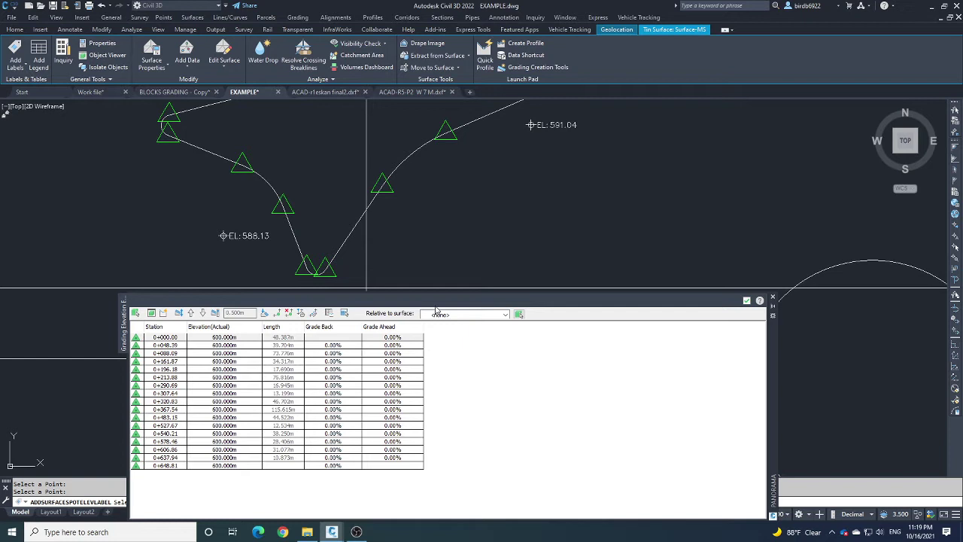
- Set the elevation of all BLOCK-1 feature line stations to 582.685 m and close the elevation table
double_click(249, 340)
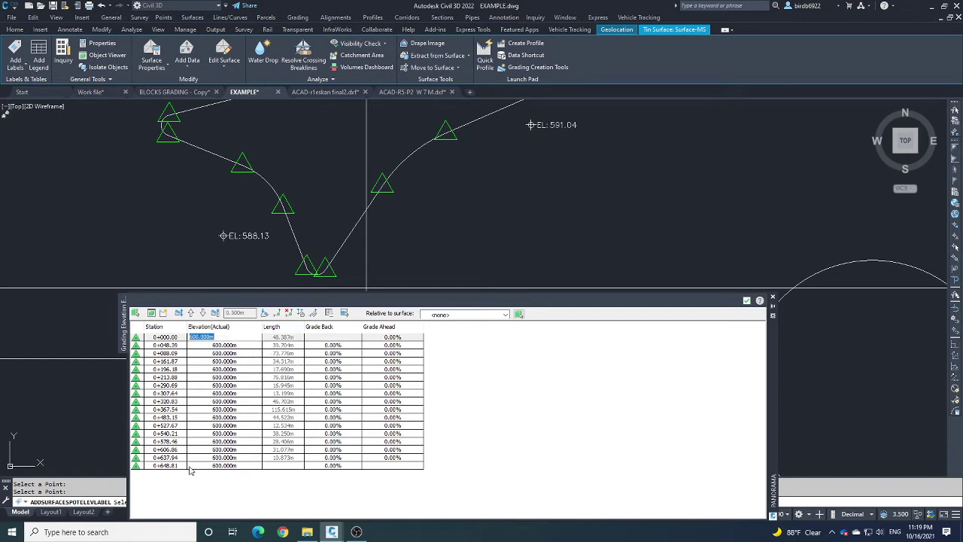
key(Return)
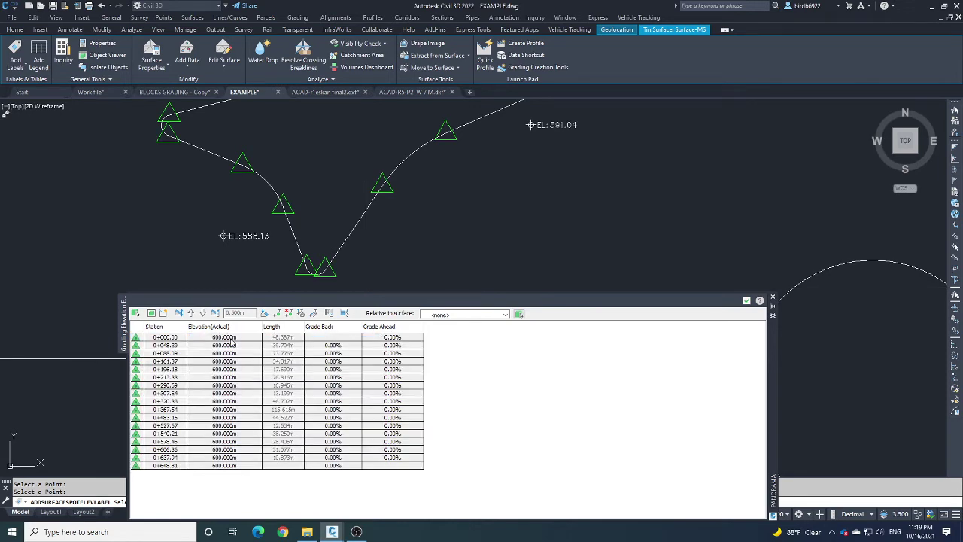
double_click(238, 337)
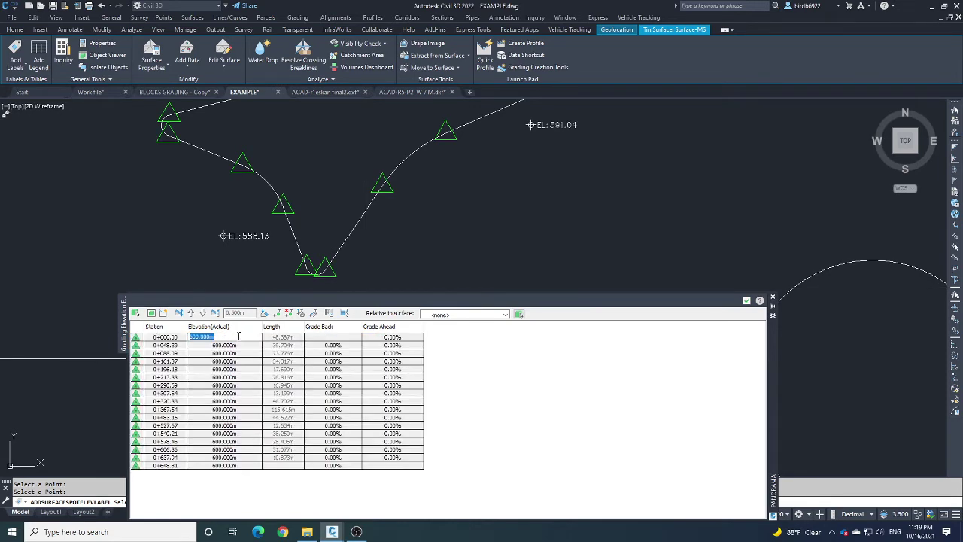
text(582.685)
key(Return)
key(Escape)
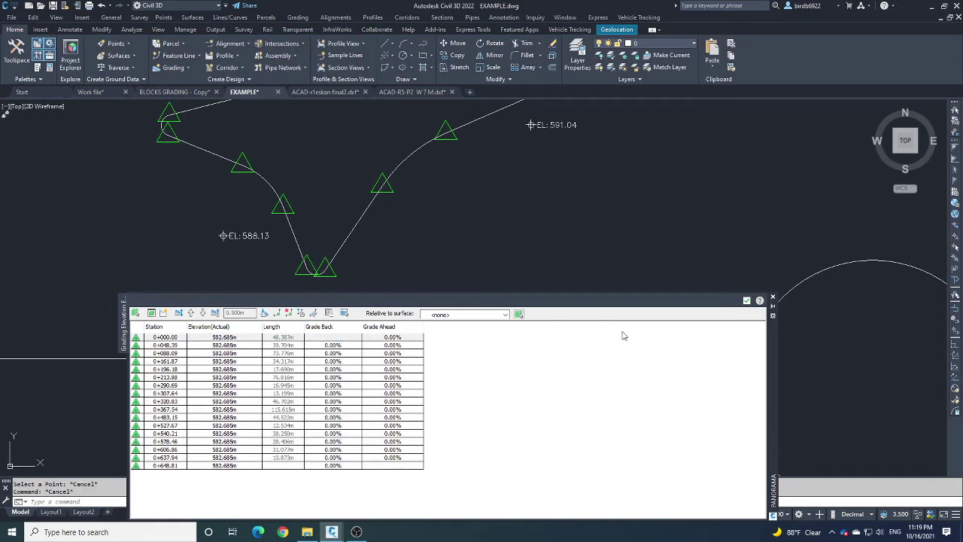
click(746, 301)
- Bring the star-shaped BLOCK-1 feature line to the front of the display order
scroll(439, 316, down, 2)
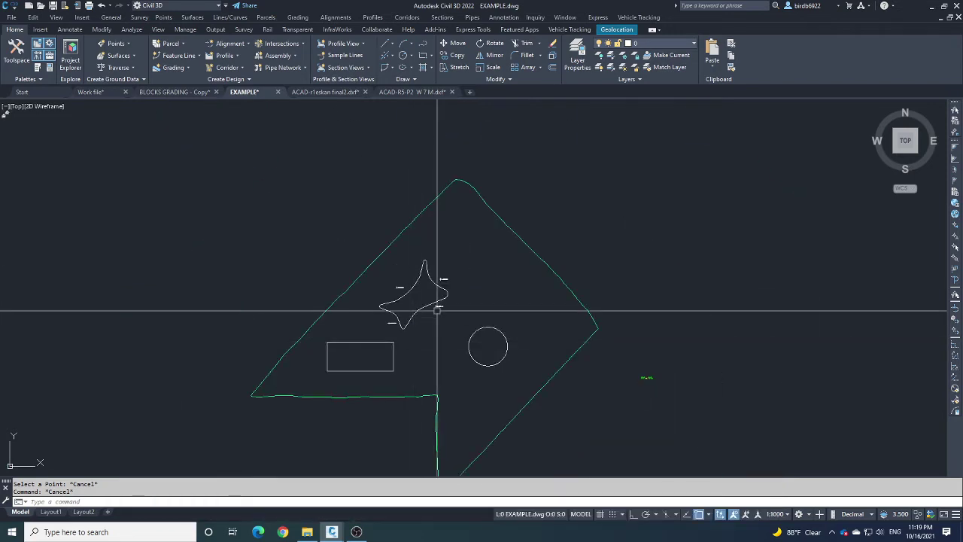
scroll(439, 308, up, 4)
click(406, 308)
scroll(403, 319, up, 3)
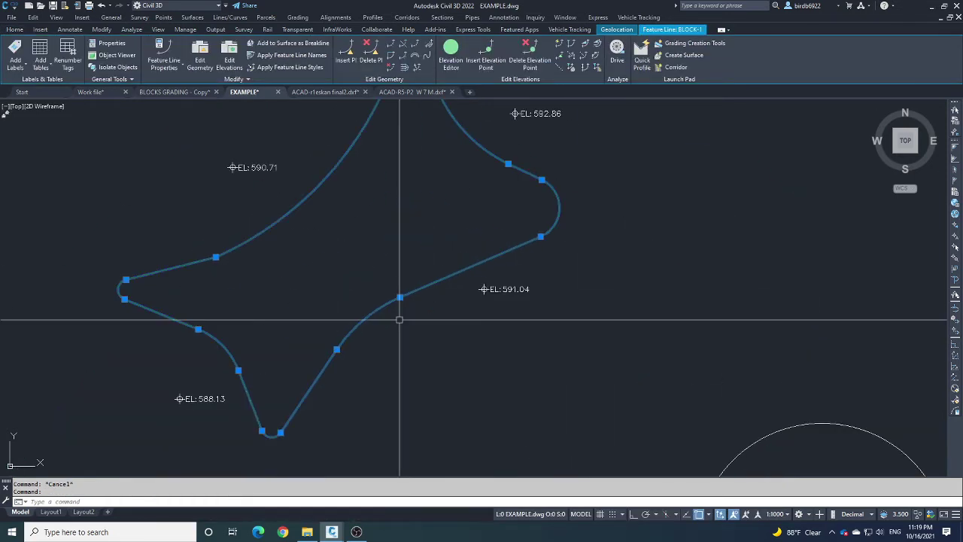
scroll(407, 334, up, 4)
key(Escape)
scroll(391, 308, down, 3)
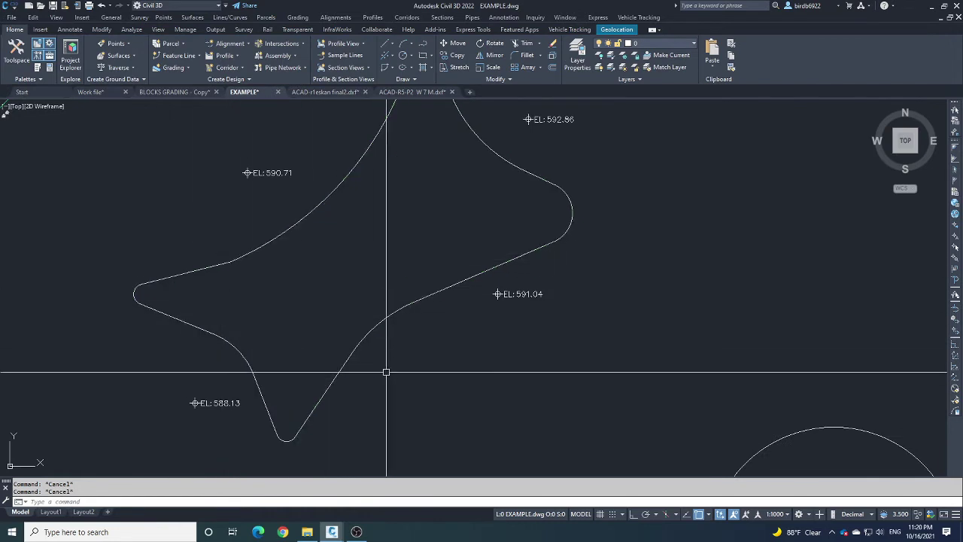
click(397, 312)
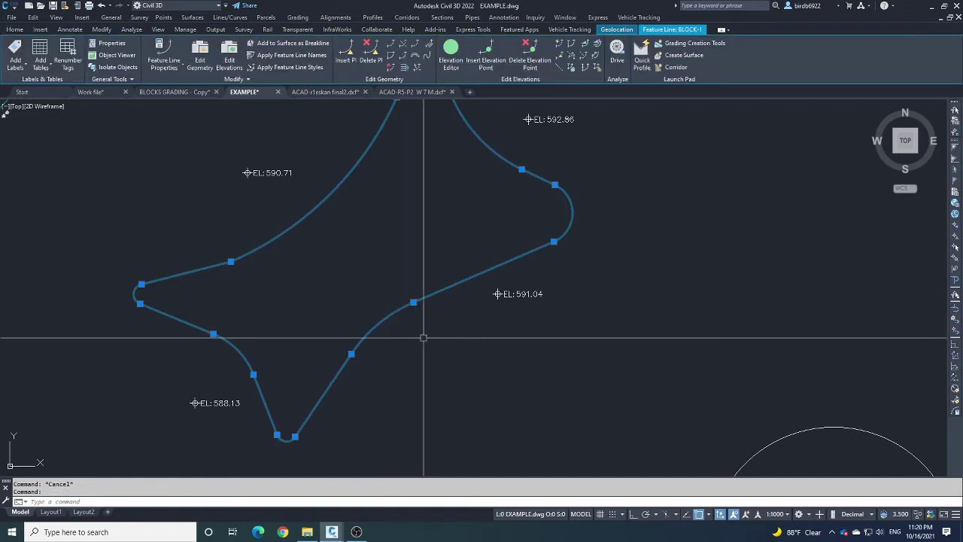
right_click(422, 327)
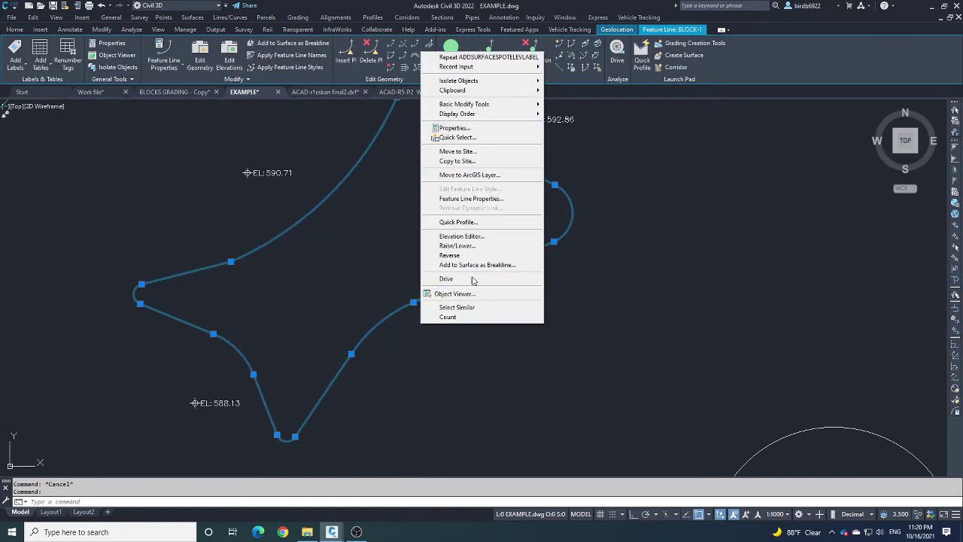
mouse_move(497, 120)
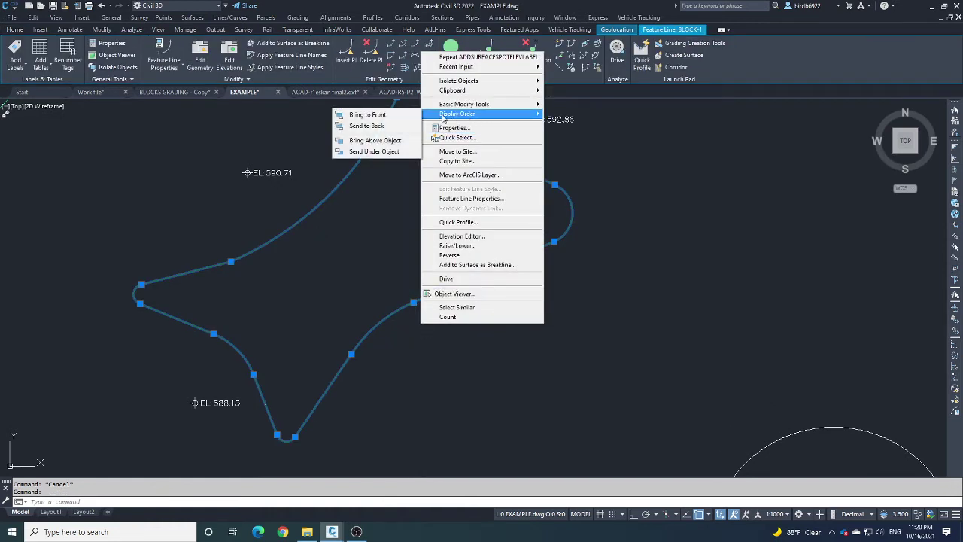
click(368, 118)
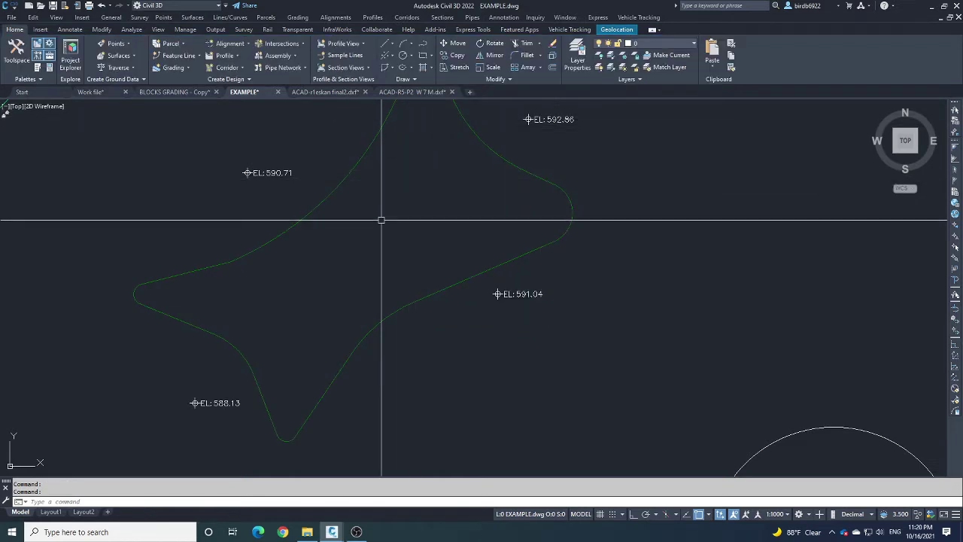
- Check the station elevations of the star-shaped feature line in the Elevation Editor, and close it
click(322, 200)
scroll(370, 248, down, 5)
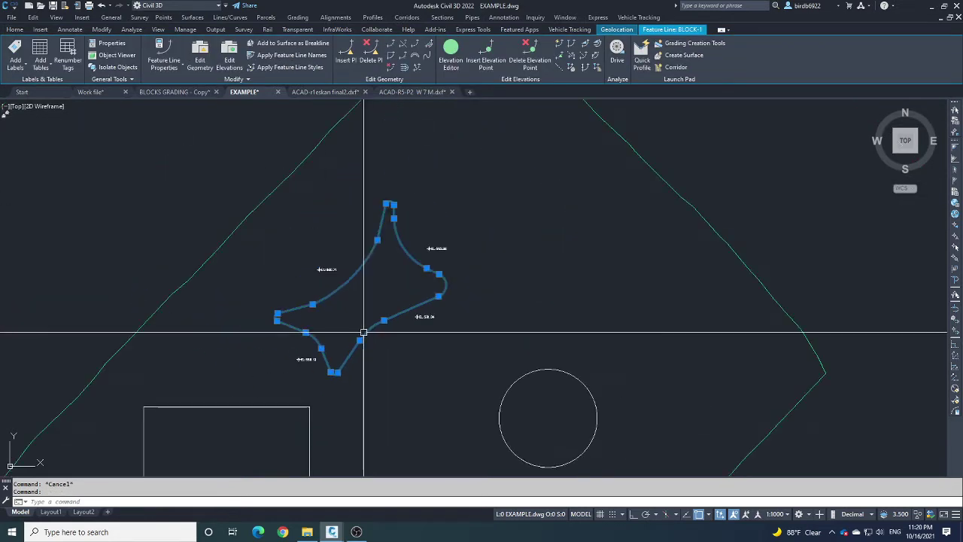
scroll(378, 291, up, 5)
scroll(394, 275, down, 2)
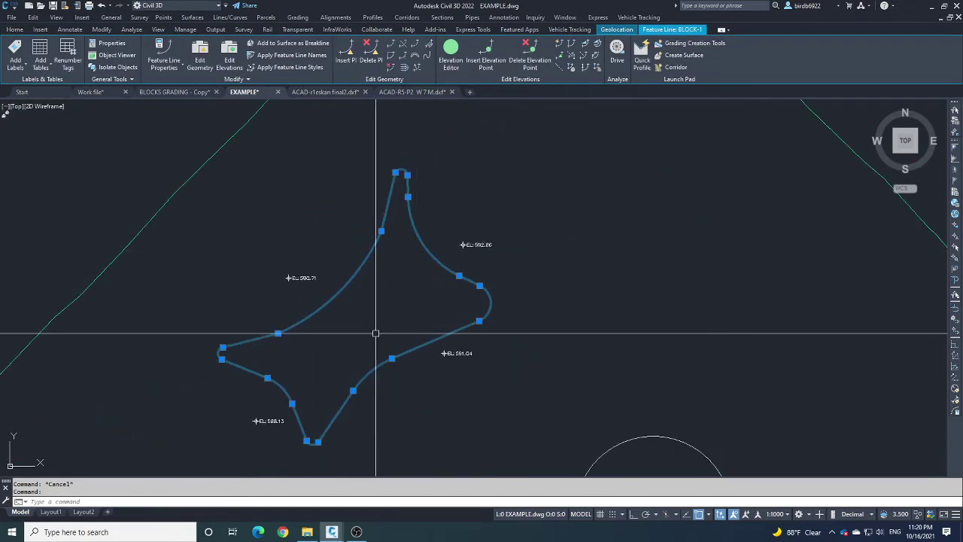
key(Escape)
click(382, 216)
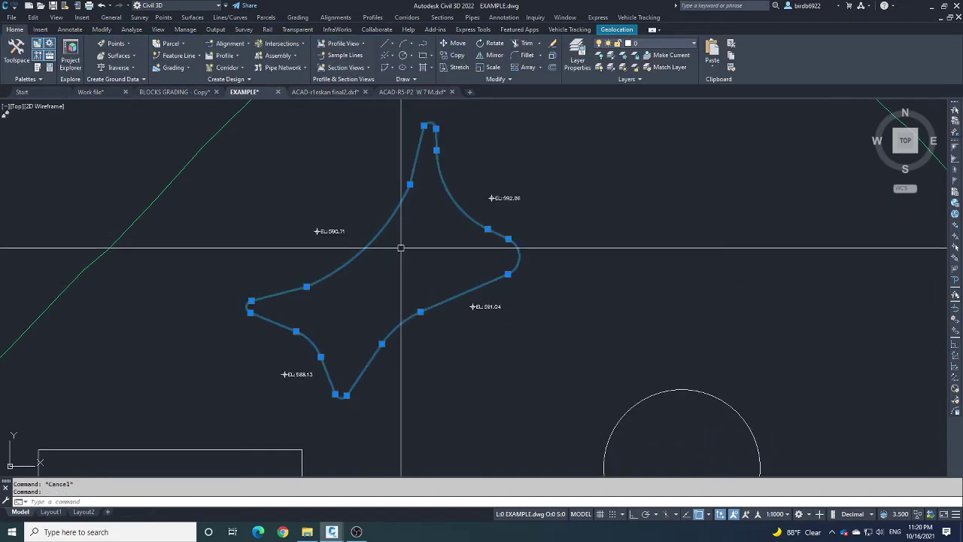
click(451, 53)
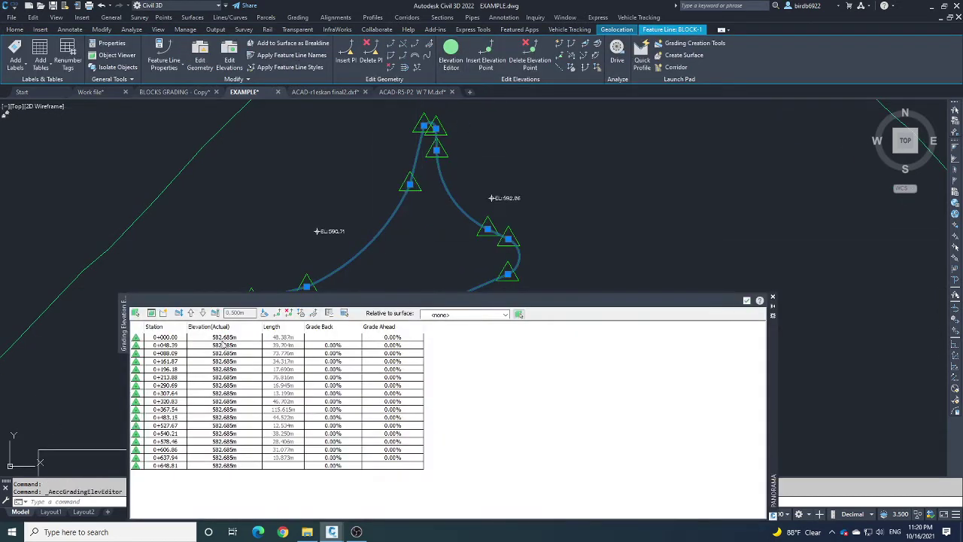
click(773, 298)
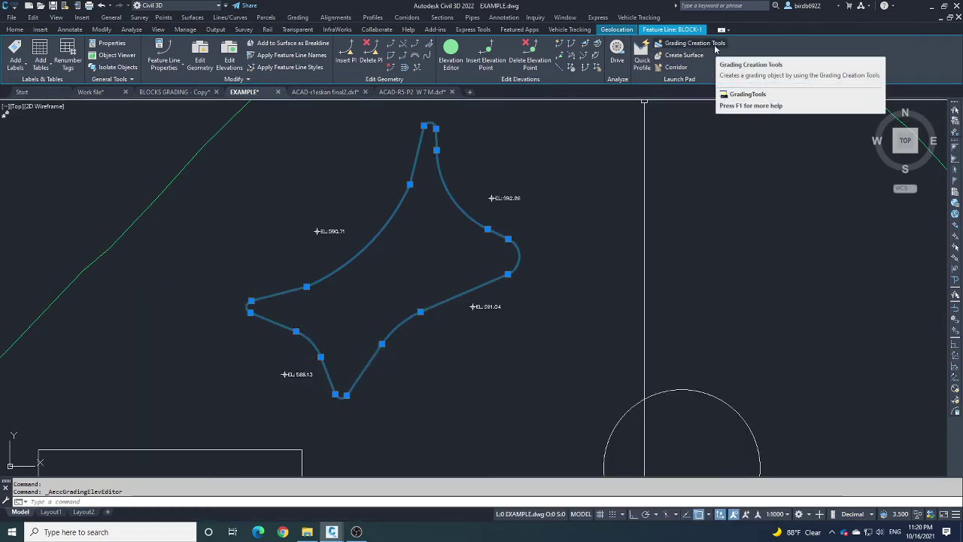
- Open the Grading Creation Tools for the BLOCK-1 feature line and choose the Grade to Surface criteria
click(706, 45)
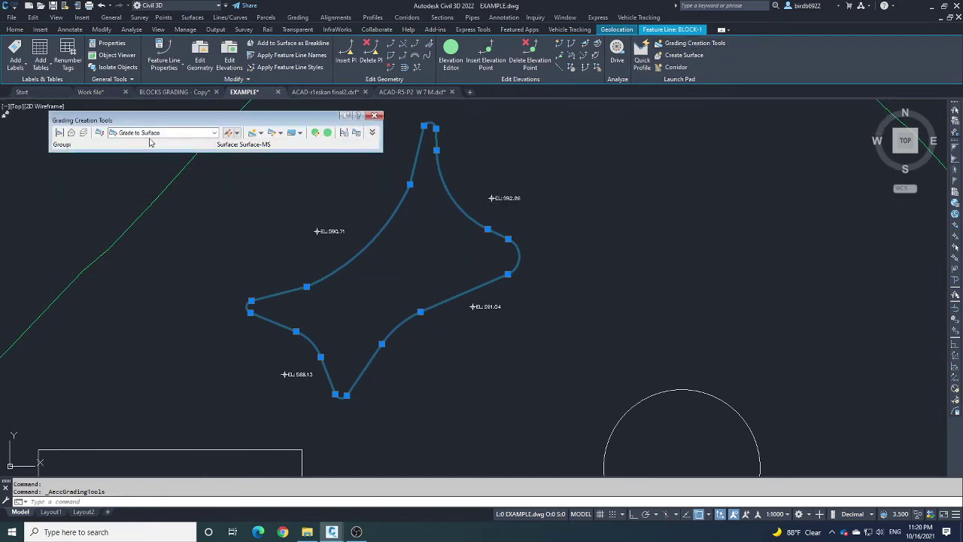
click(178, 134)
click(159, 143)
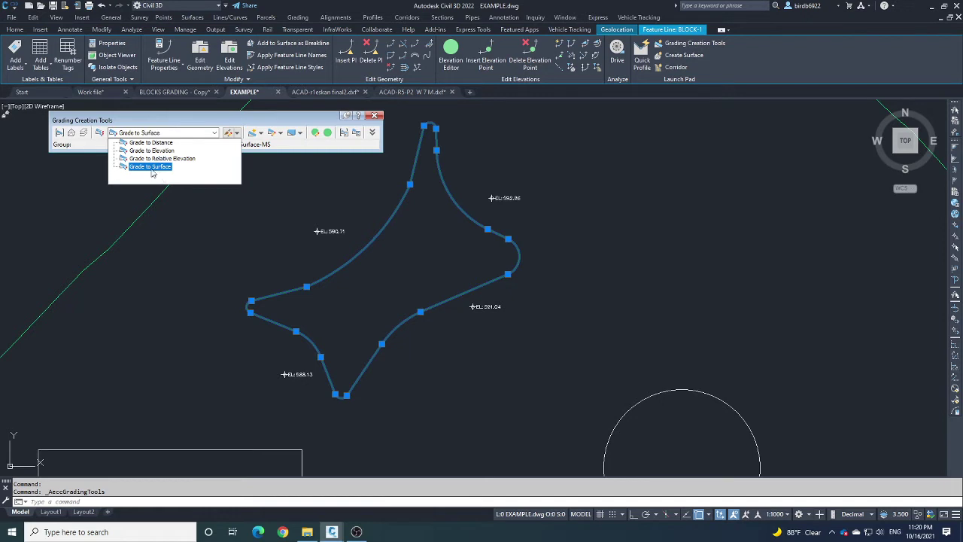
click(152, 171)
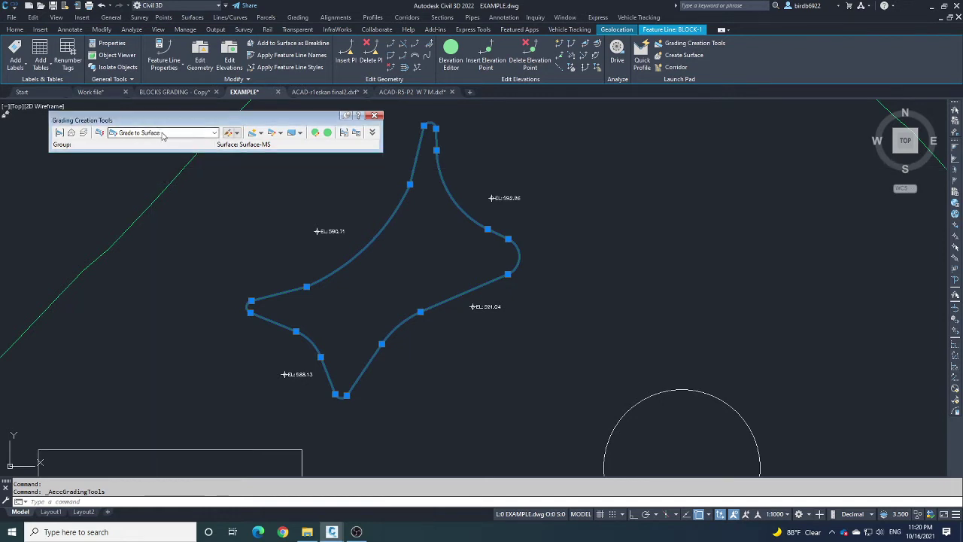
- Assign SITE-1 as the site for a new grading group
scroll(218, 222, down, 5)
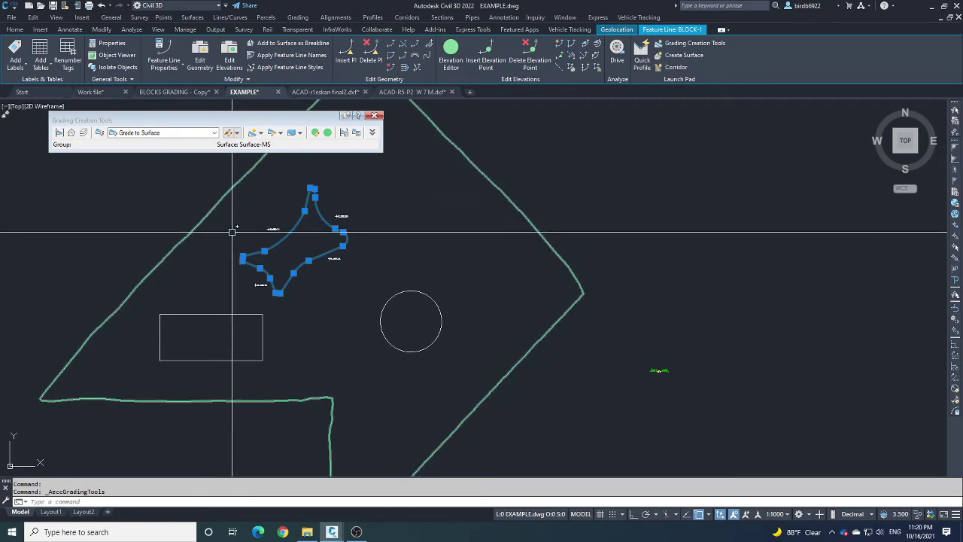
scroll(293, 266, up, 2)
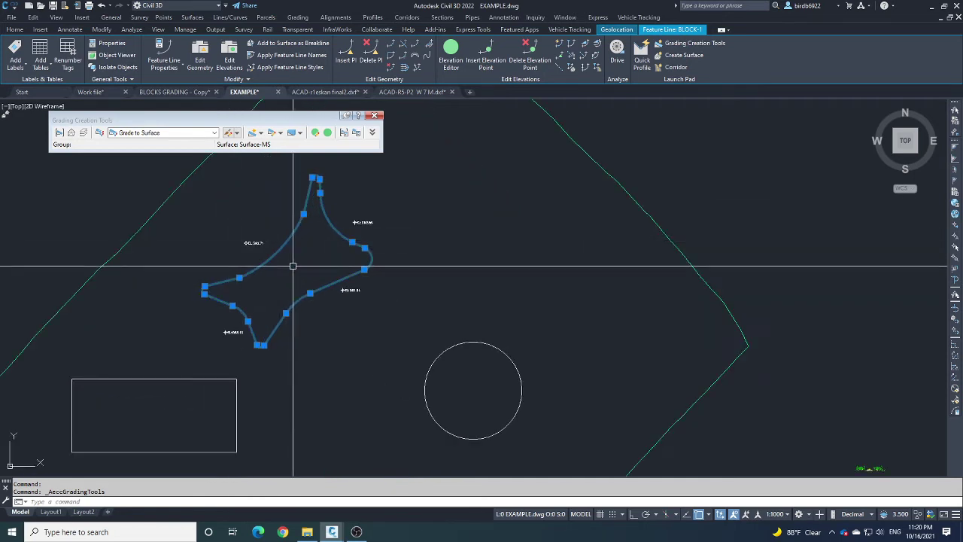
middle_drag(295, 269, 290, 273)
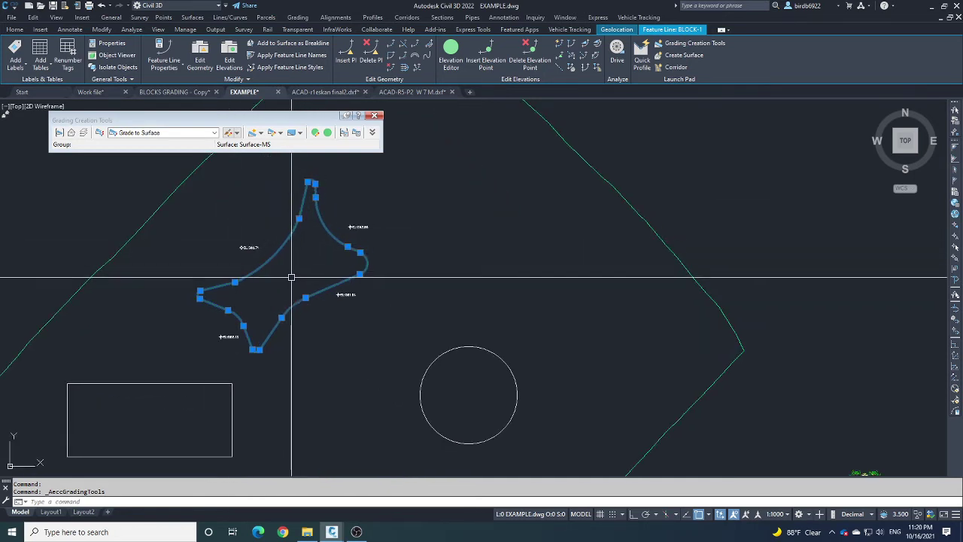
middle_drag(181, 183, 179, 189)
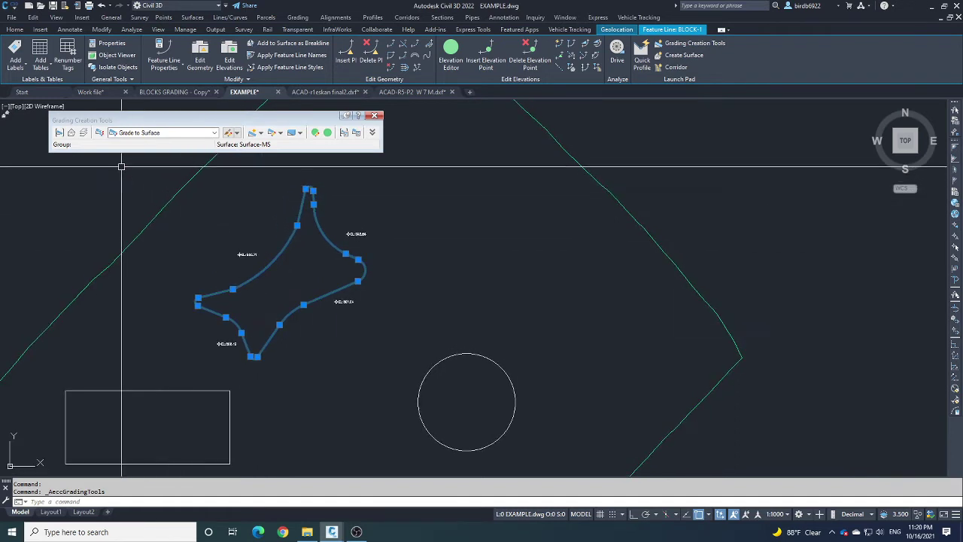
click(59, 133)
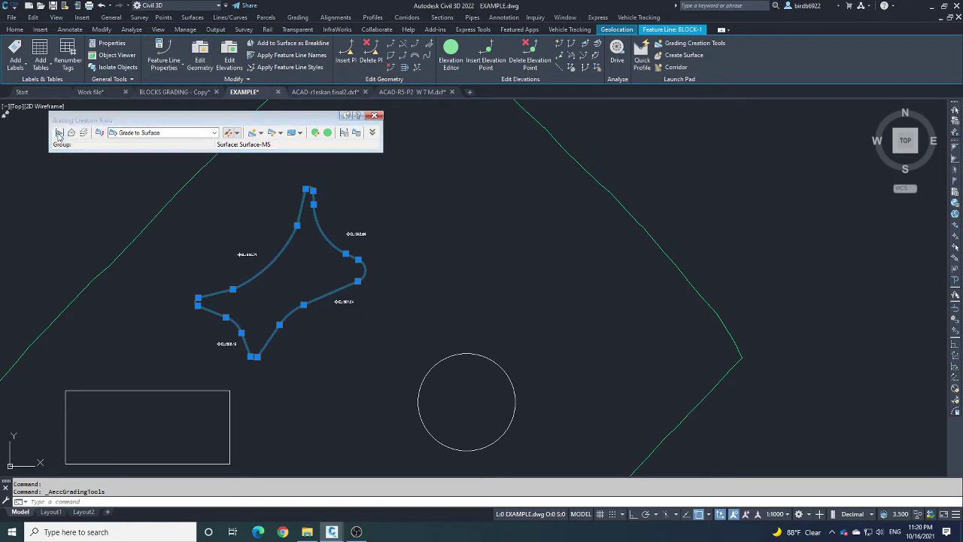
click(651, 126)
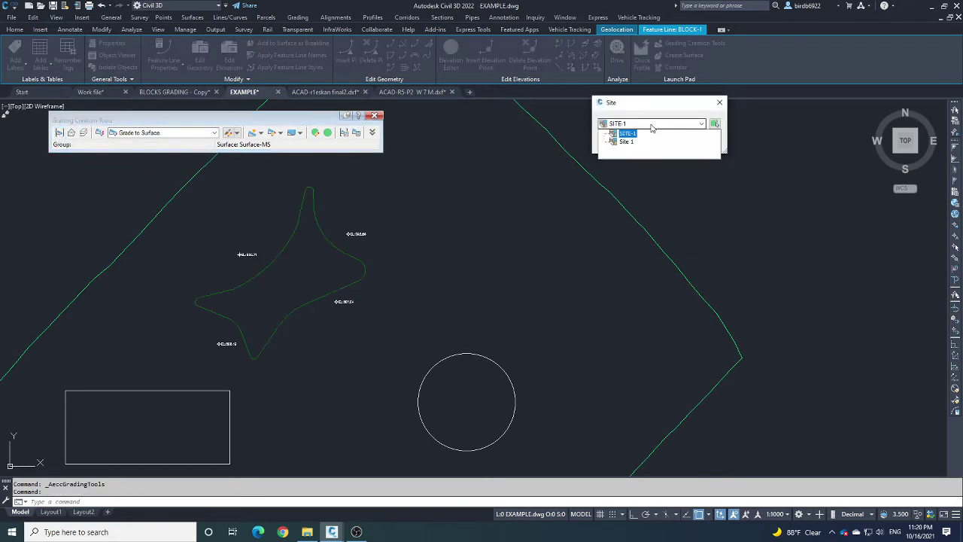
click(652, 127)
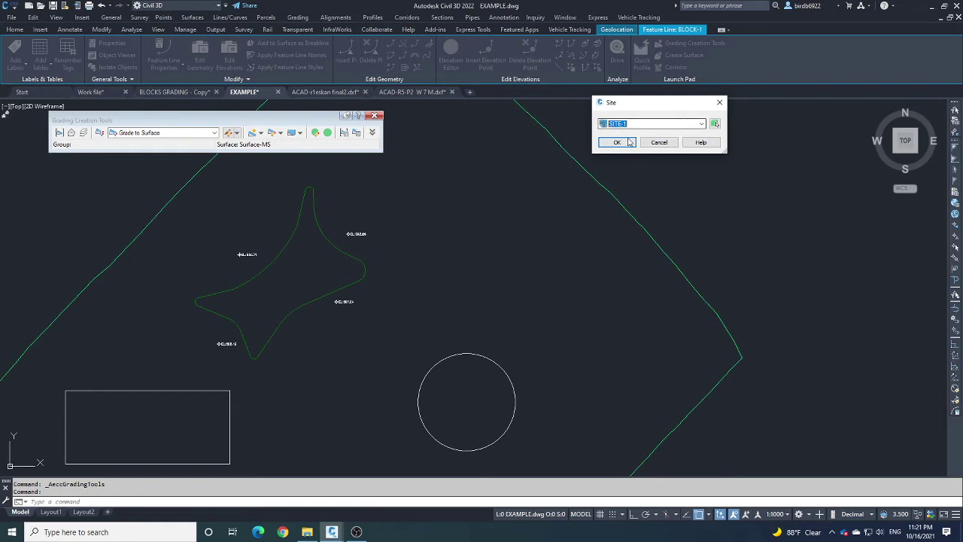
click(617, 143)
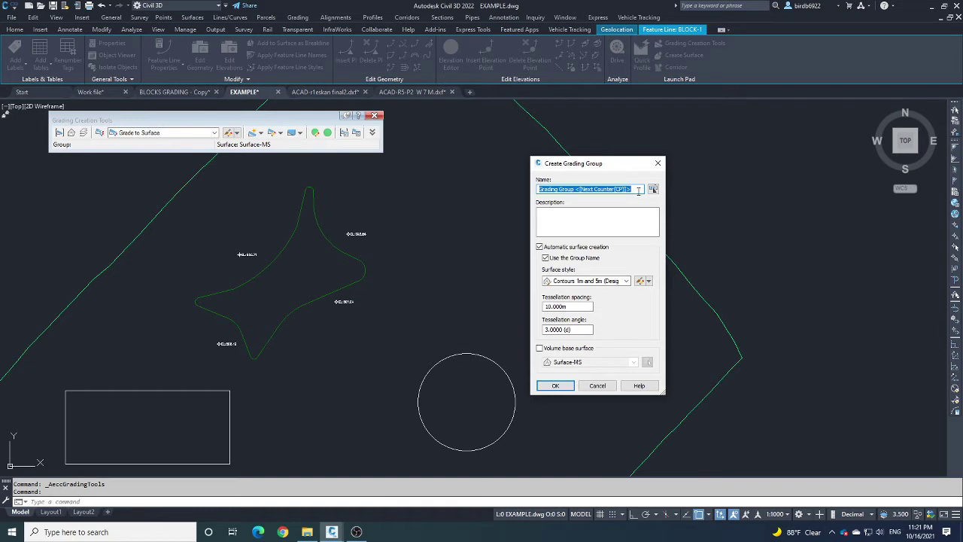
- Create a grading group with automatic surface creation, the group name option off, Surface-MS as volume base, and a TIN surface styled Contours 1m and 5m (Design)
drag(638, 190, 595, 194)
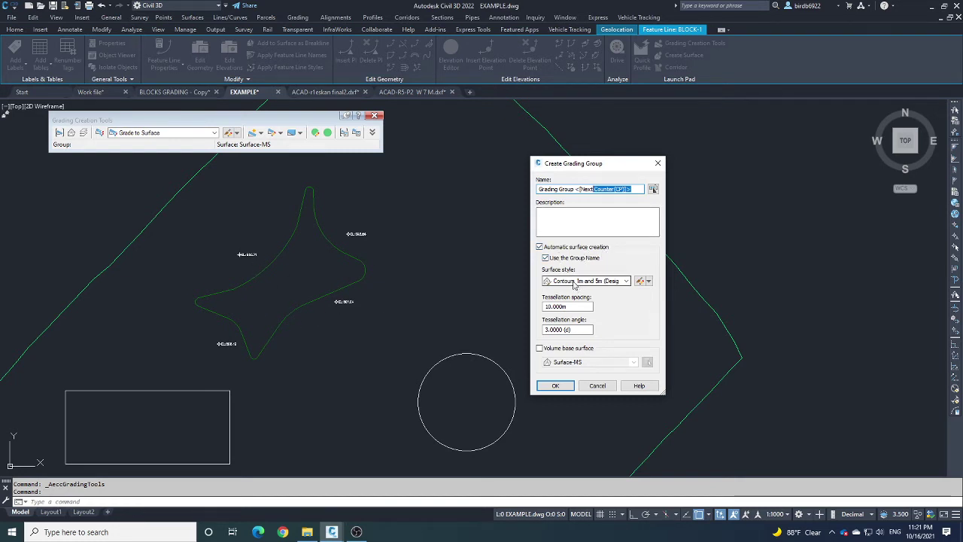
click(626, 281)
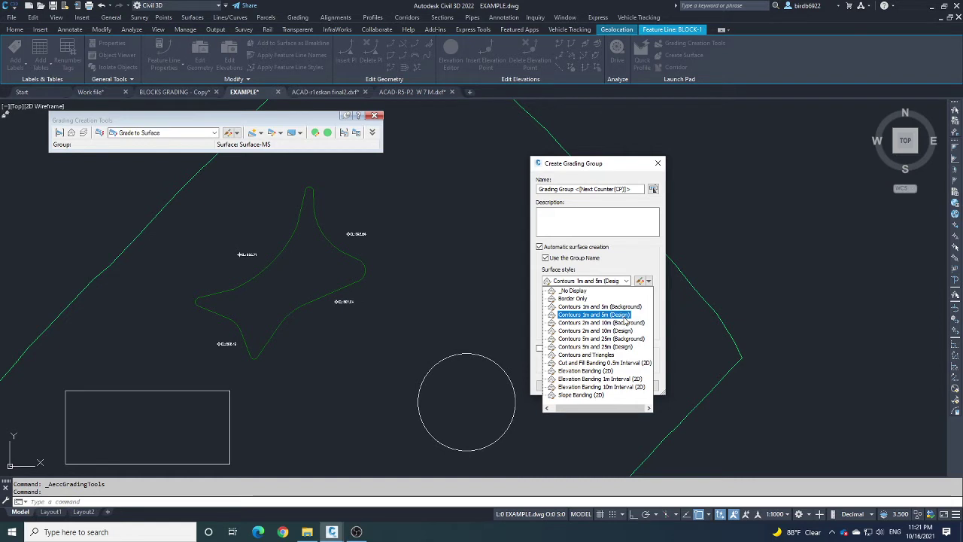
click(640, 282)
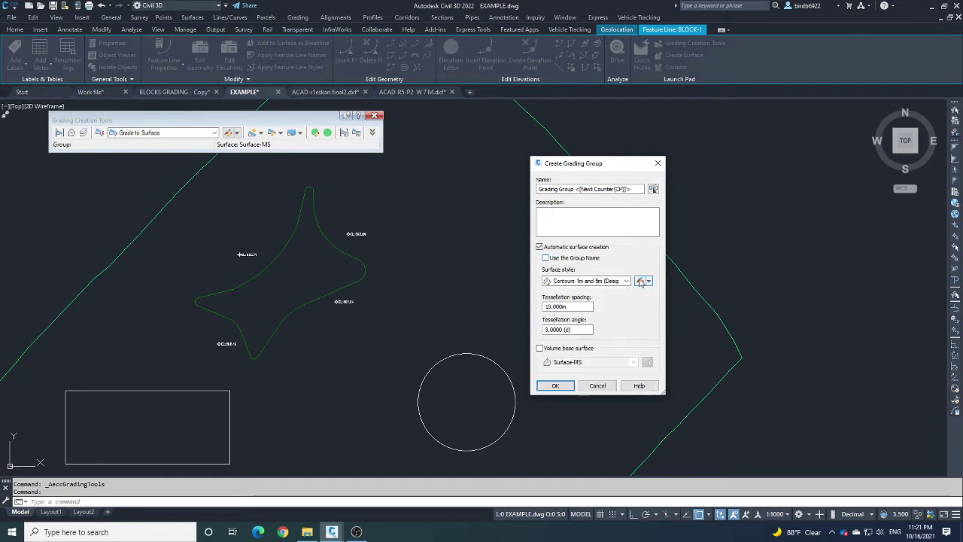
click(542, 350)
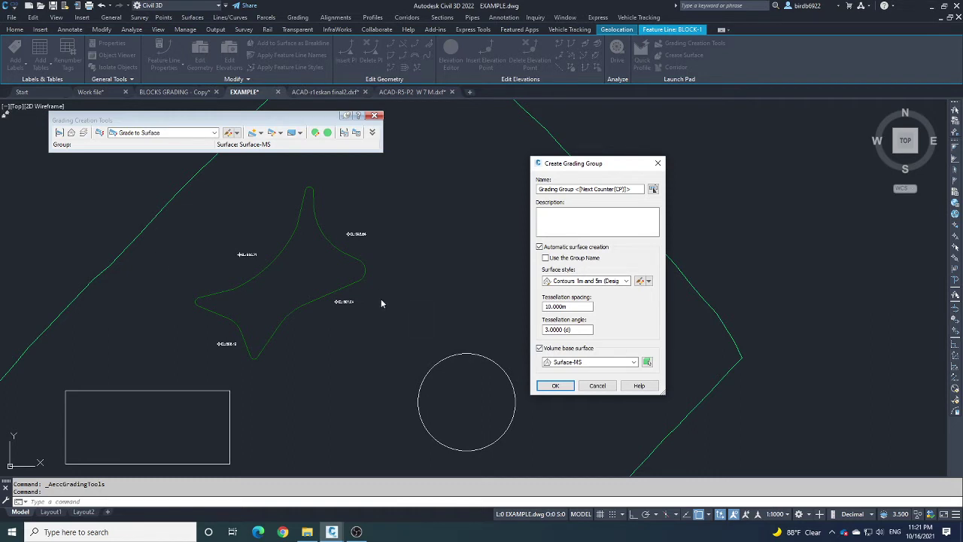
click(629, 365)
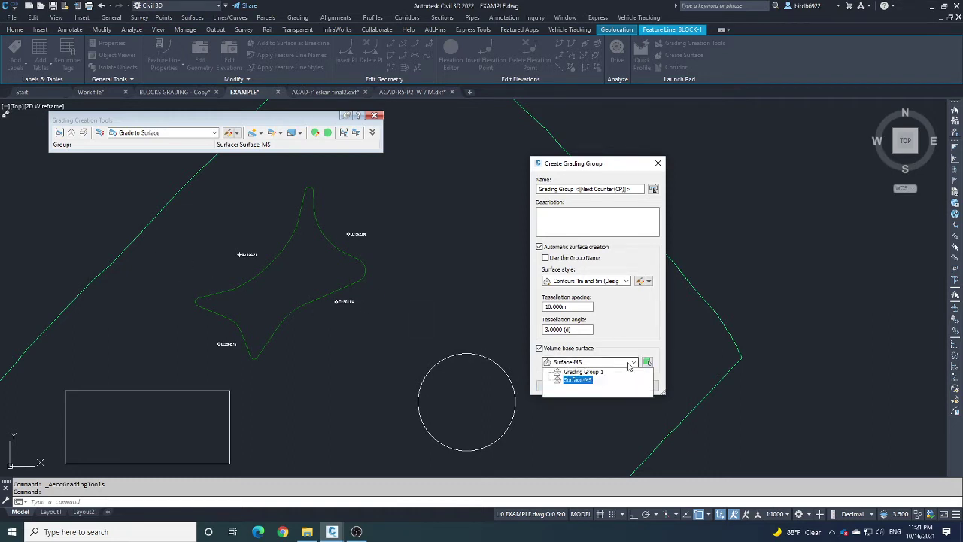
click(578, 382)
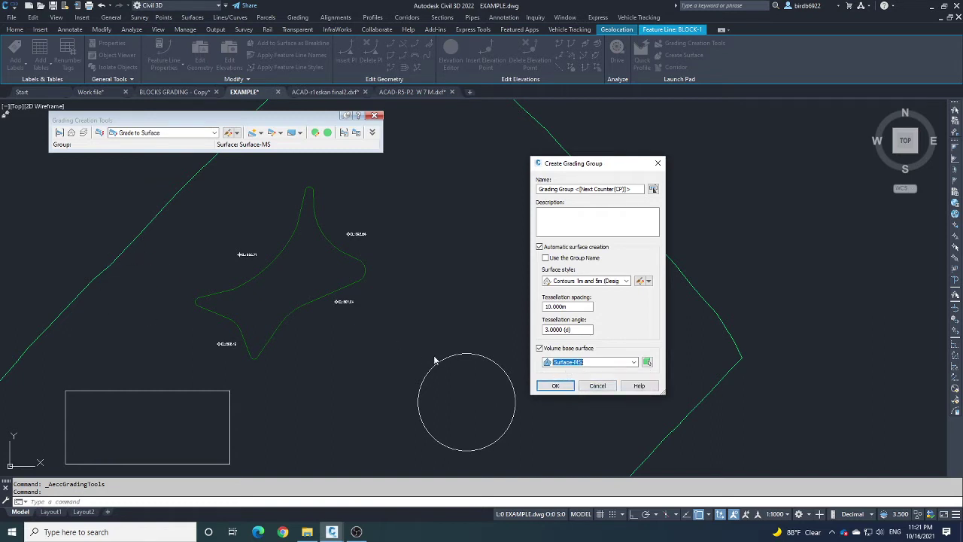
click(565, 385)
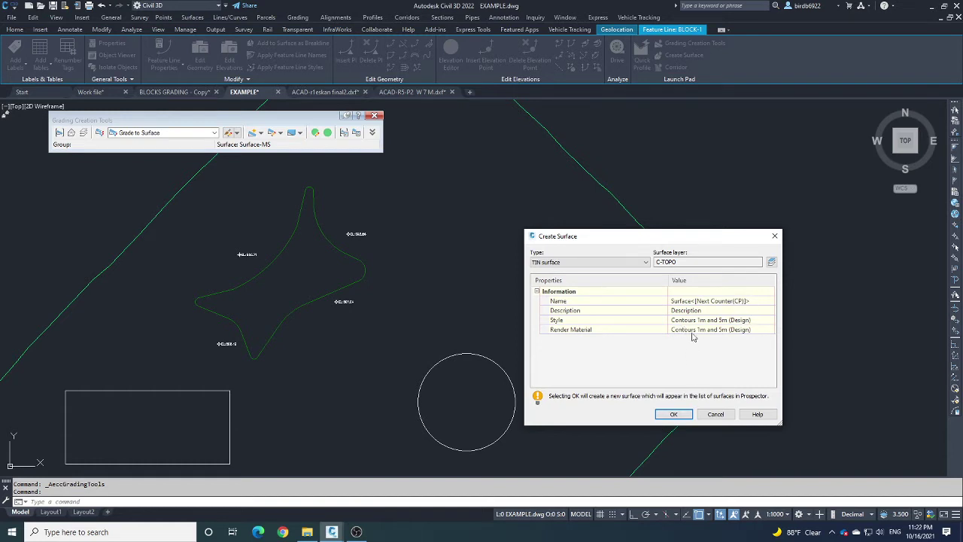
click(671, 415)
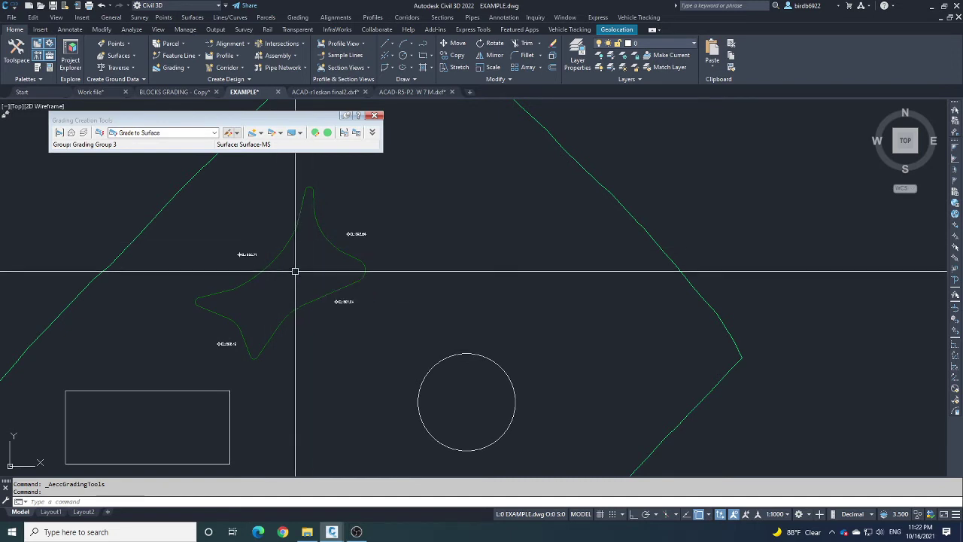
- Set Surface-MS as the grading's target surface and accept C-TOPO-GRAD as the grading layer
click(162, 208)
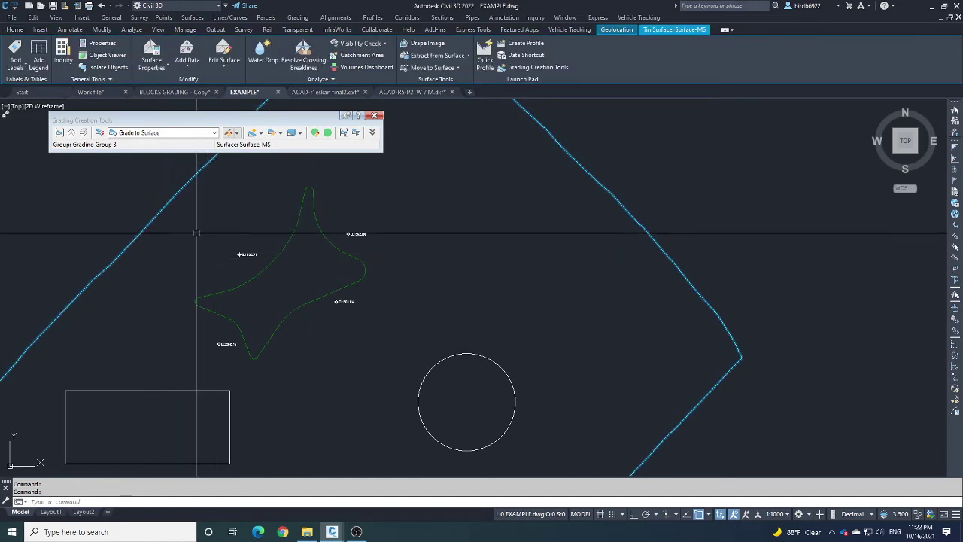
key(Escape)
click(71, 133)
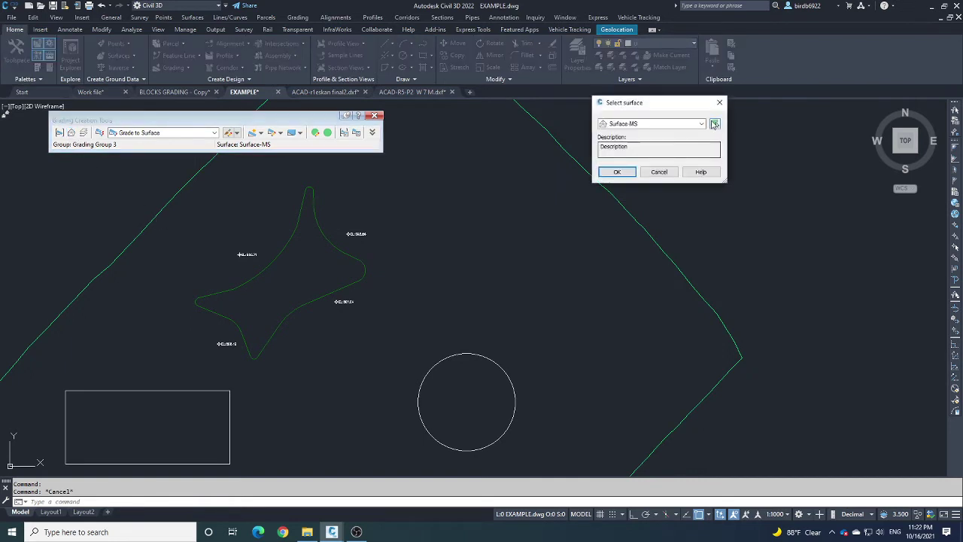
click(677, 124)
click(654, 144)
click(617, 172)
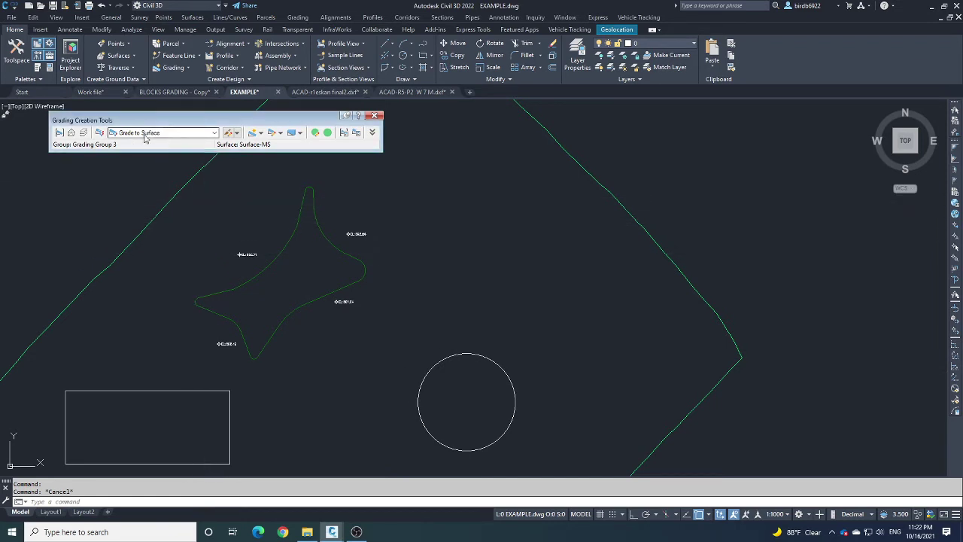
click(83, 132)
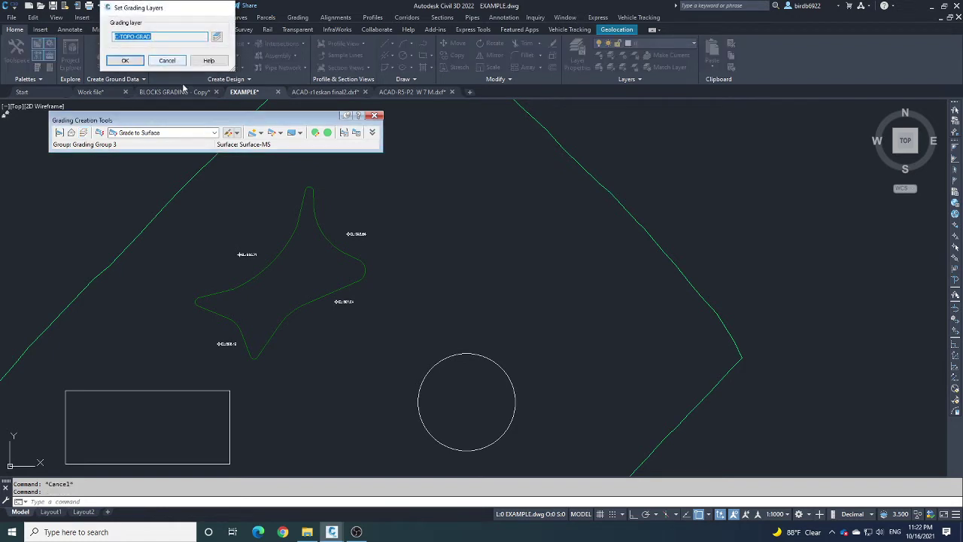
click(125, 61)
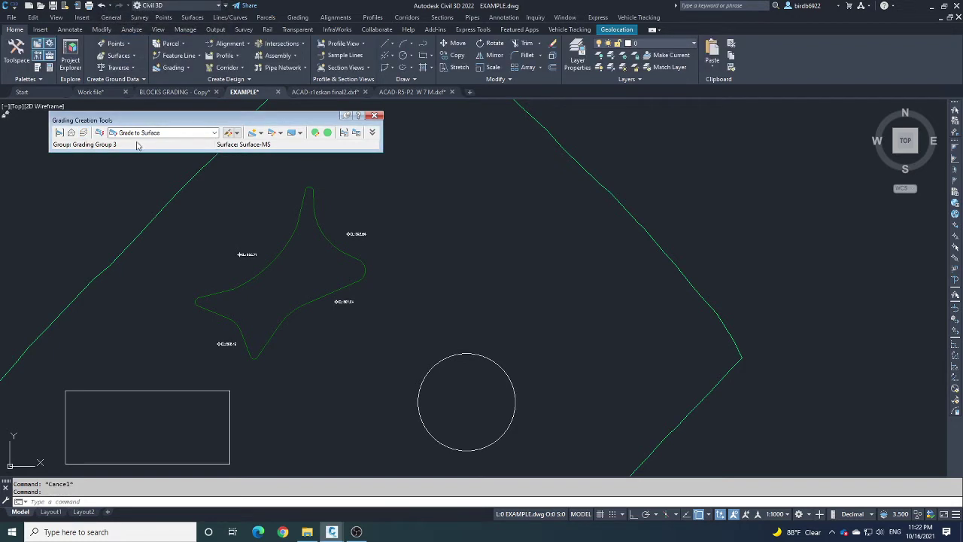
- Open the Grade to Surface criteria for editing and choose the Cut/Fill Slope projection with Surface as the target
click(237, 134)
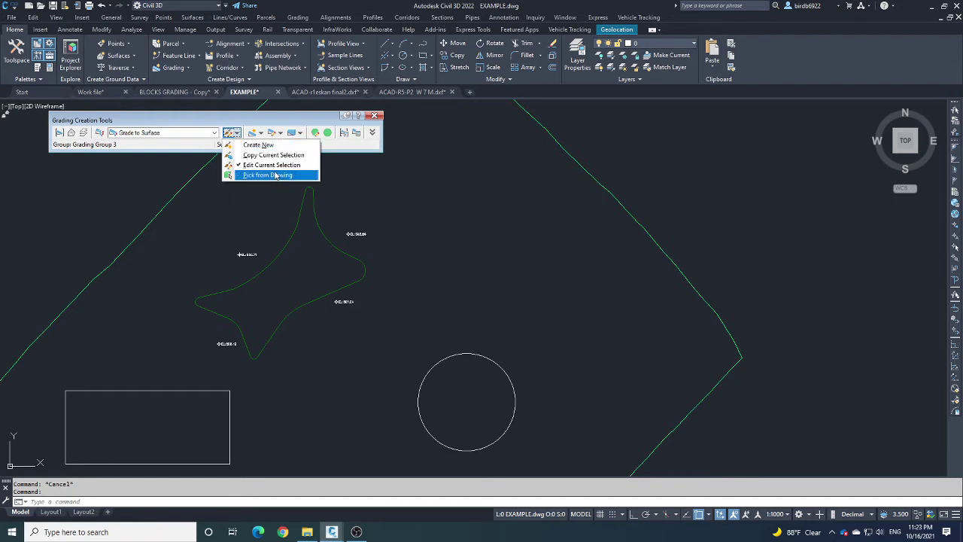
click(231, 134)
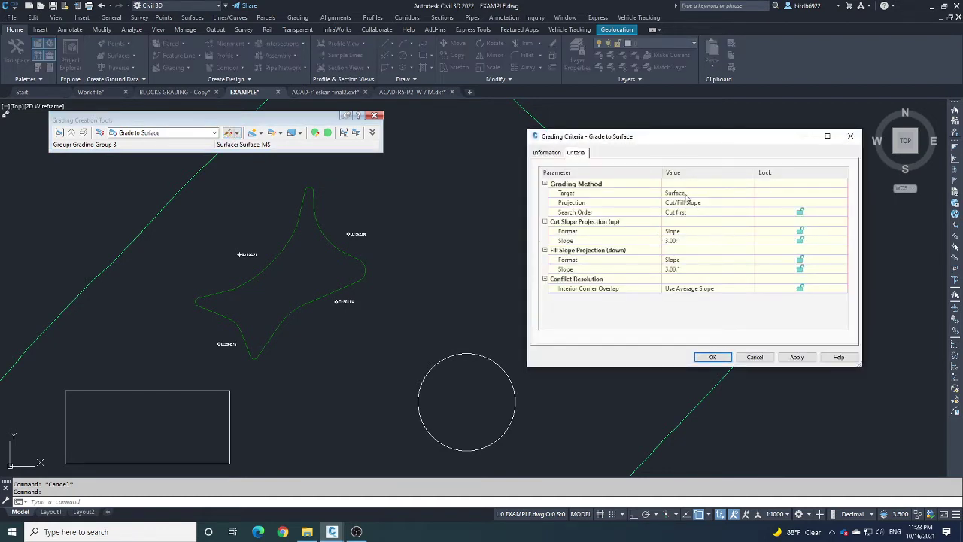
click(721, 193)
click(753, 194)
click(754, 196)
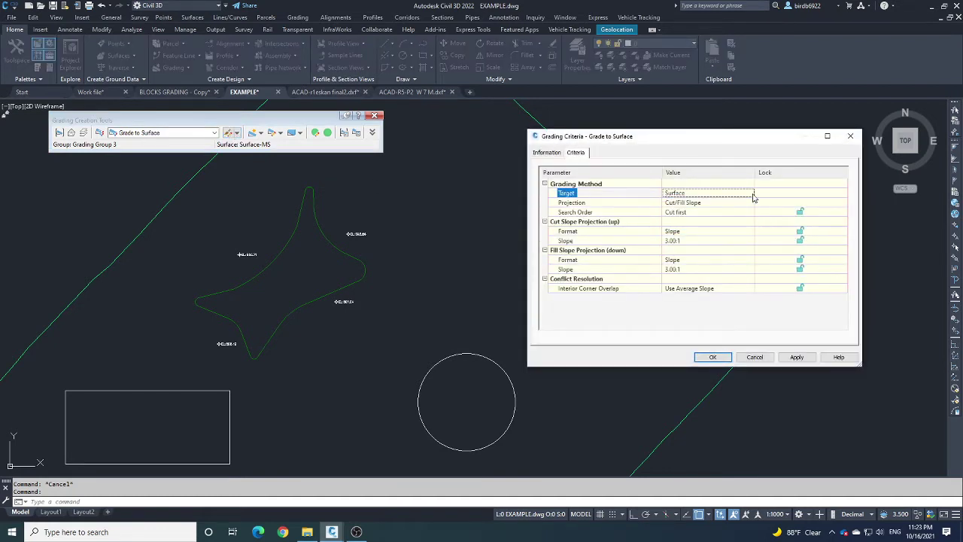
click(602, 195)
click(608, 204)
click(712, 205)
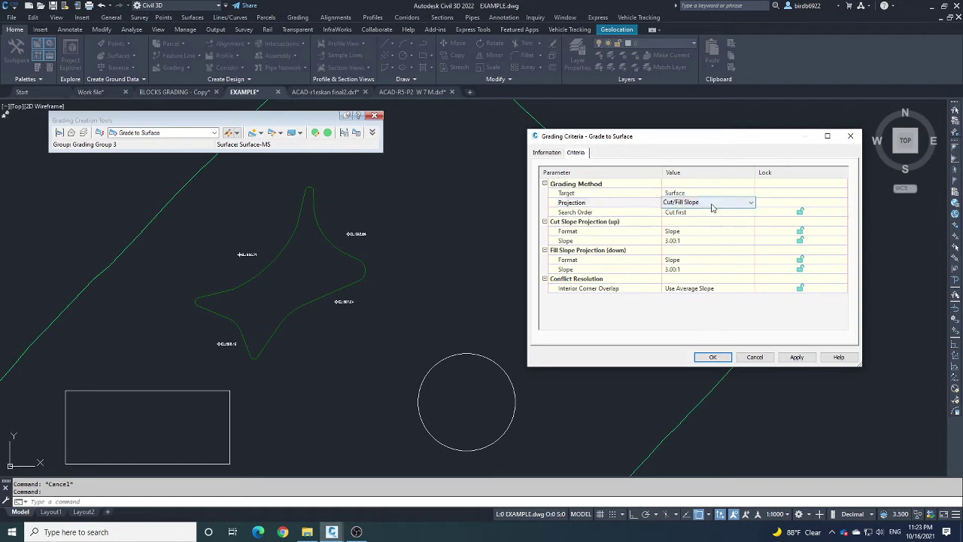
click(711, 204)
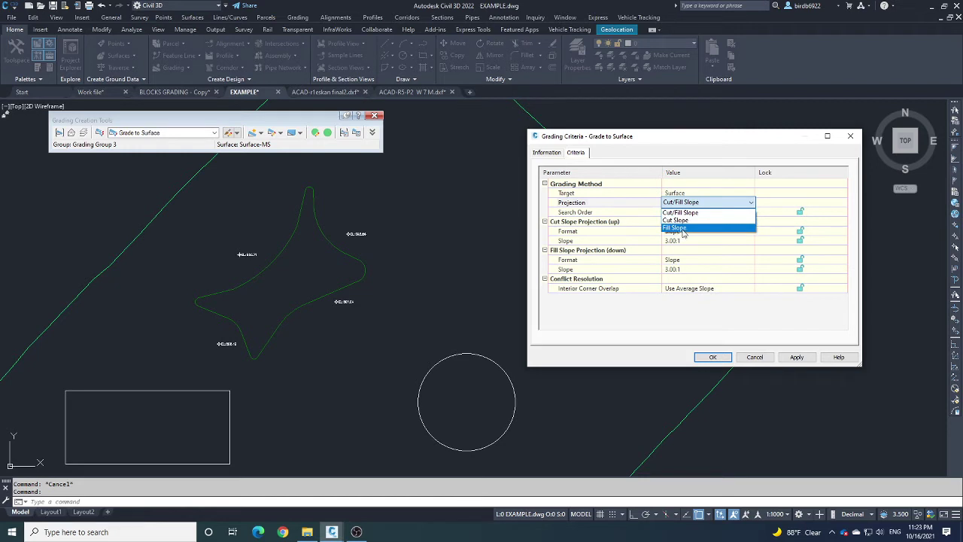
click(680, 212)
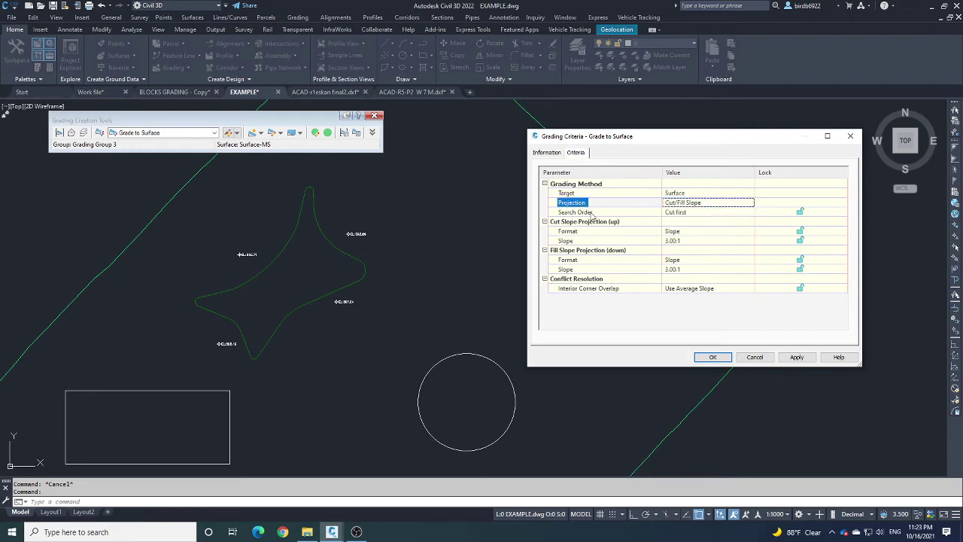
- Set the grading search order to Cut first and the cut projection format to Slope
click(695, 214)
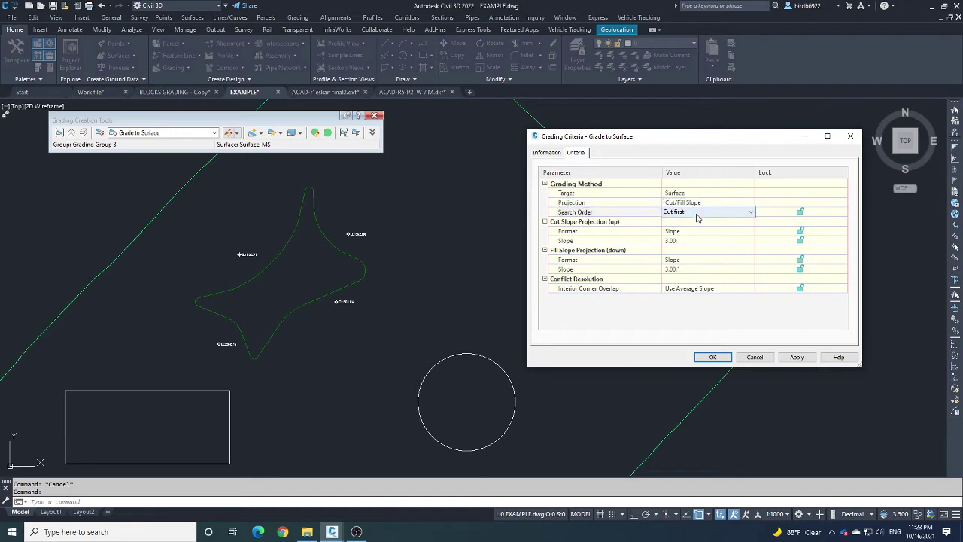
click(752, 215)
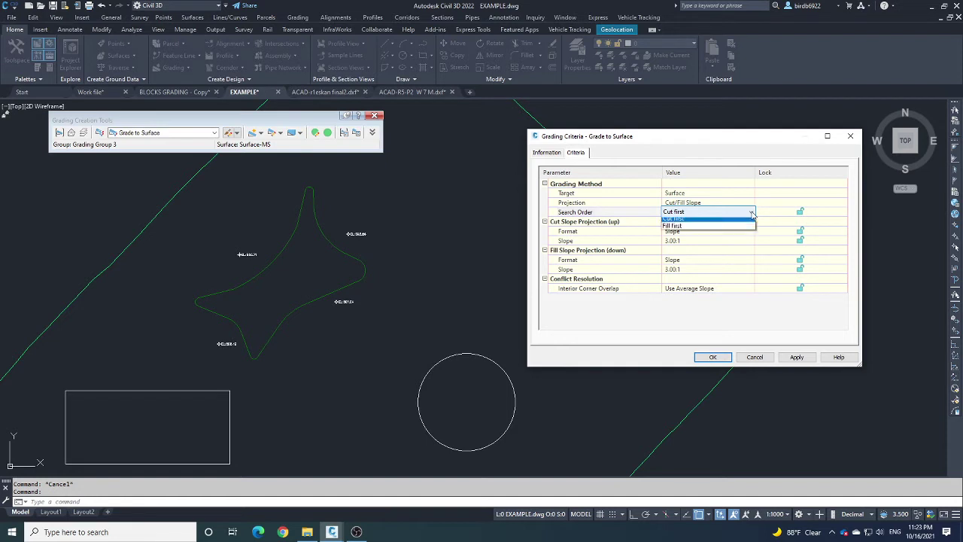
click(686, 223)
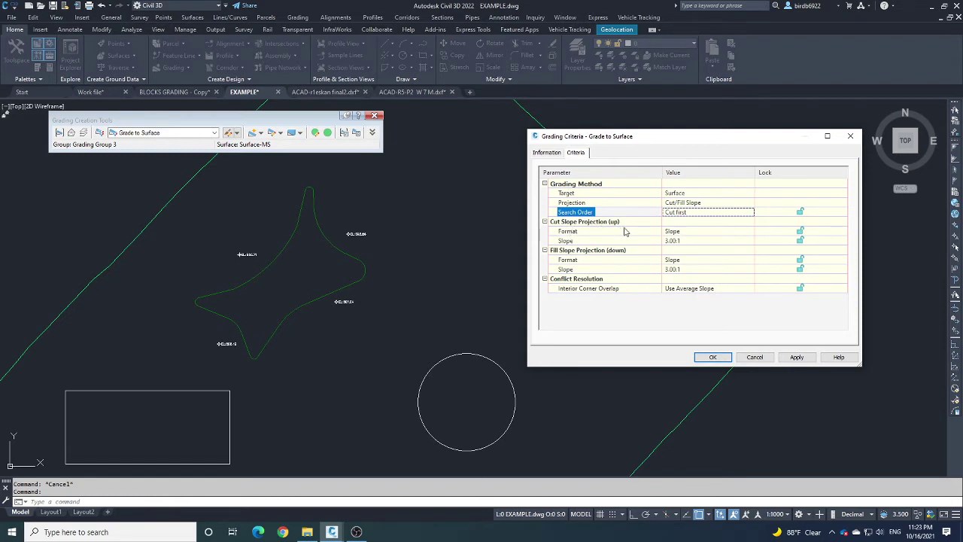
click(712, 233)
click(711, 235)
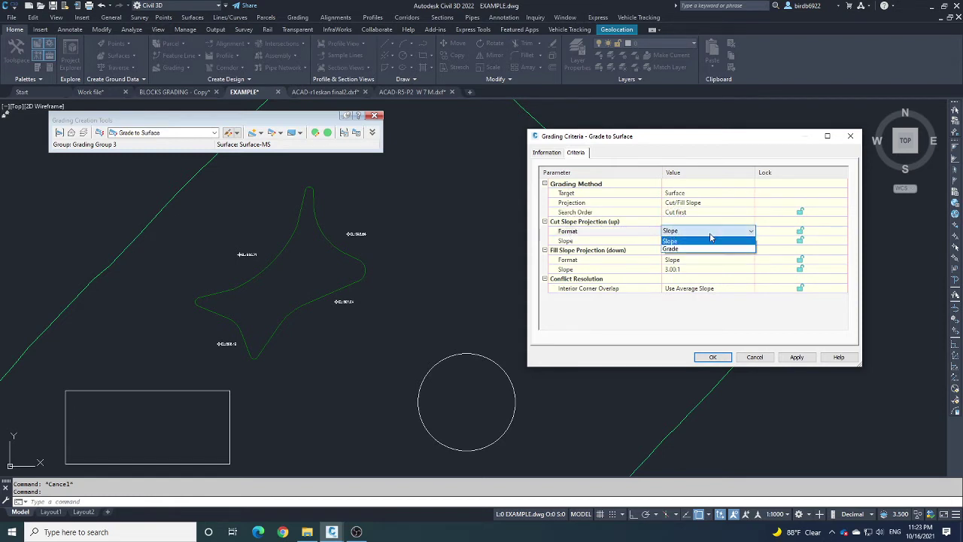
click(712, 240)
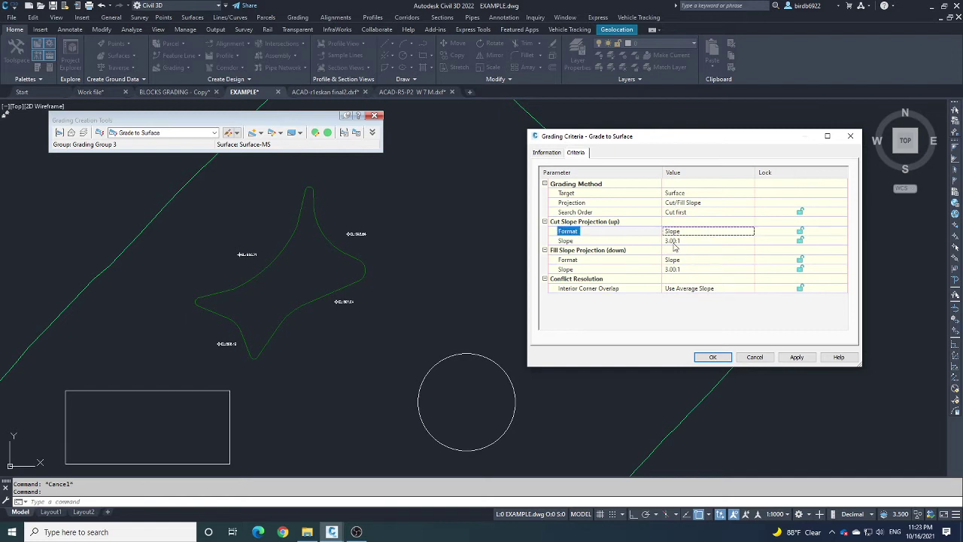
- Keep the cut and fill slopes at 3.00:1 and accept the grading criteria
click(679, 241)
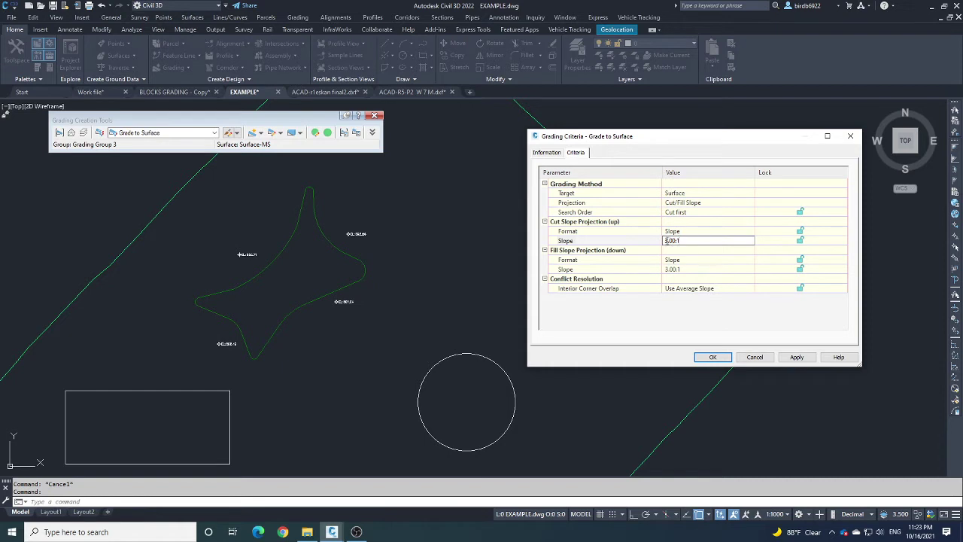
text(4)
click(672, 269)
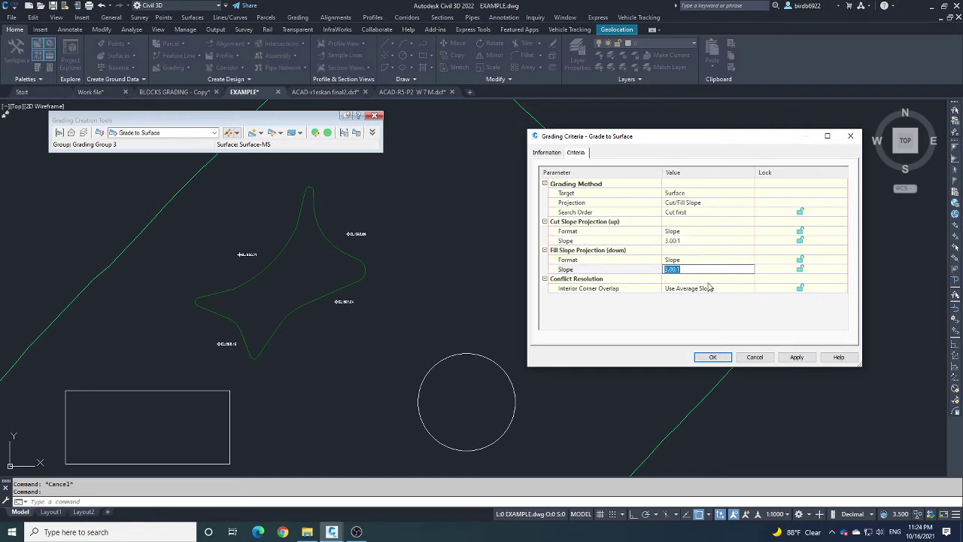
click(708, 358)
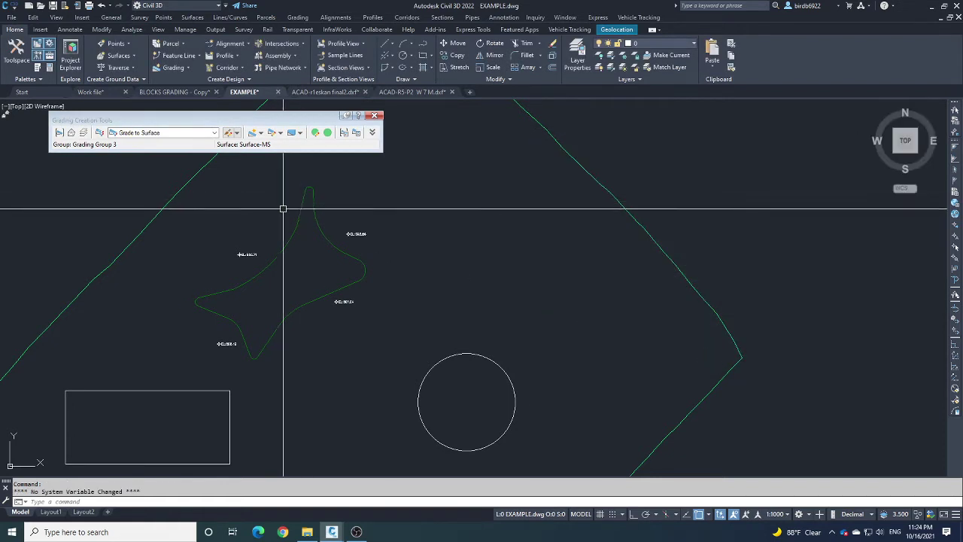
- Start Create Grading on the star-shaped BLOCK-1 feature line and pick the outside of the shape as the grading side
middle_drag(312, 241, 326, 212)
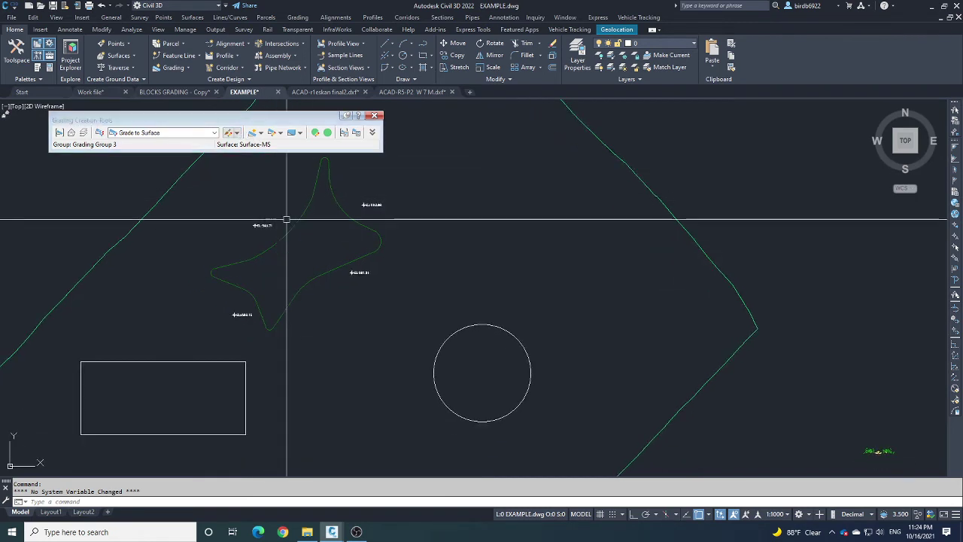
click(256, 135)
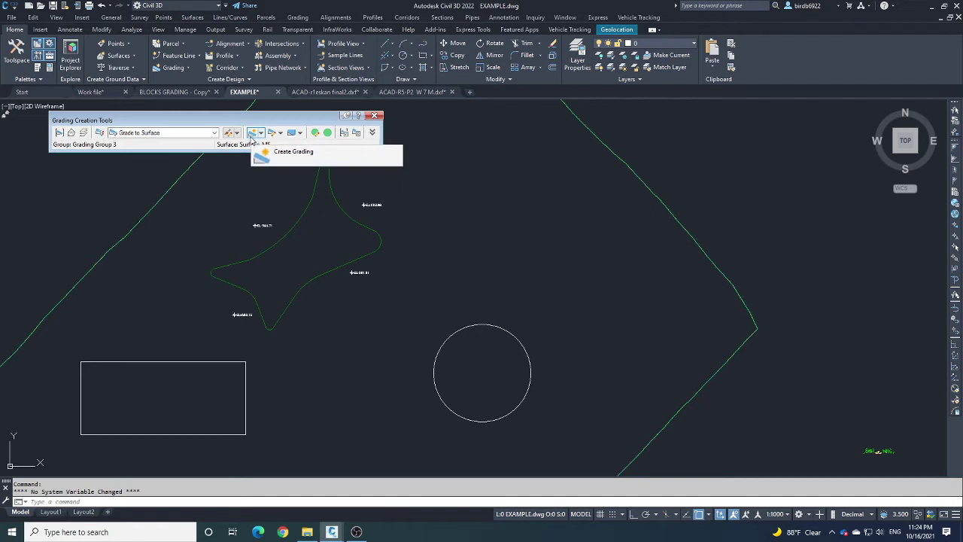
click(290, 152)
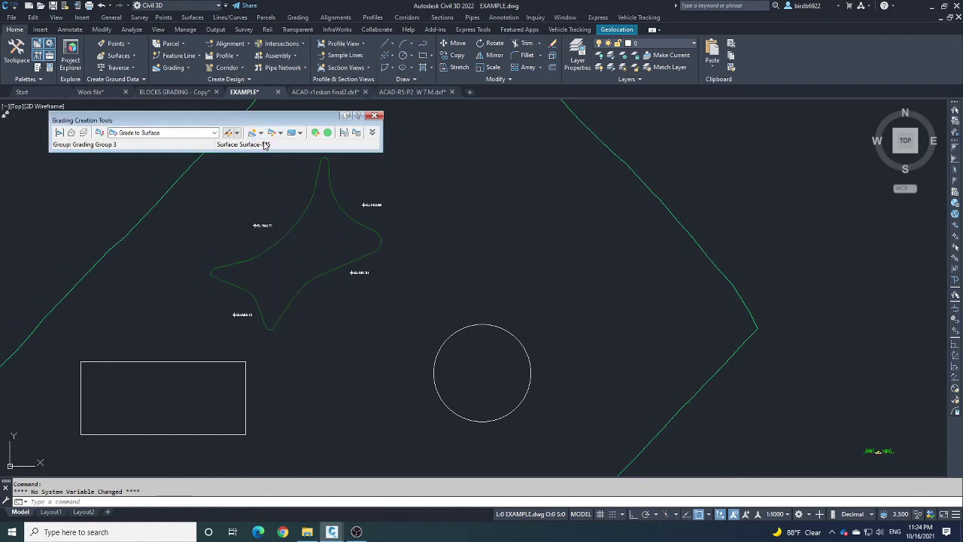
click(262, 136)
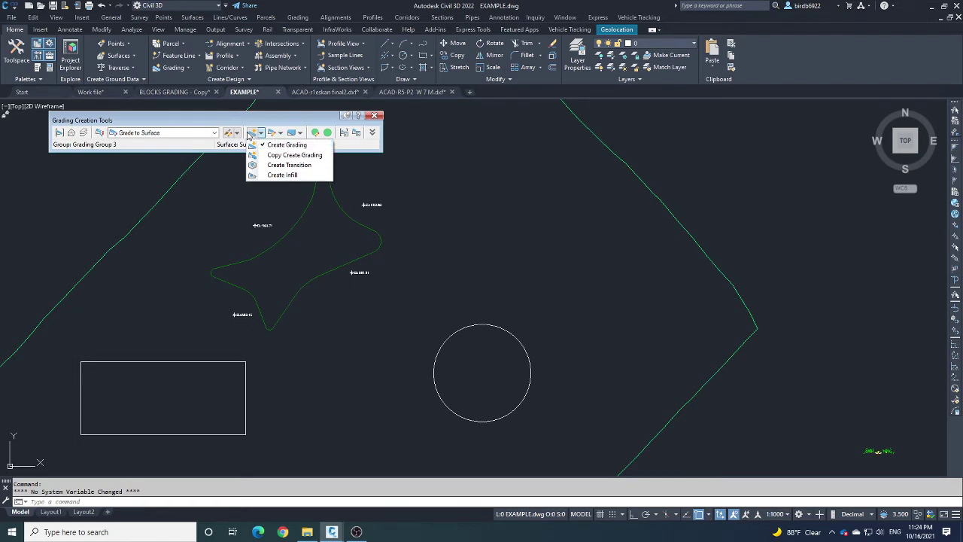
click(262, 124)
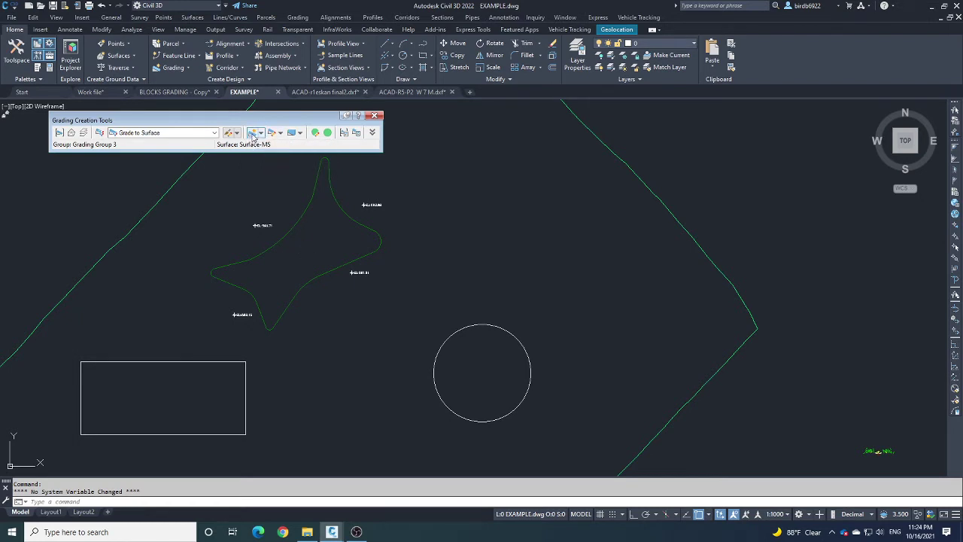
click(254, 134)
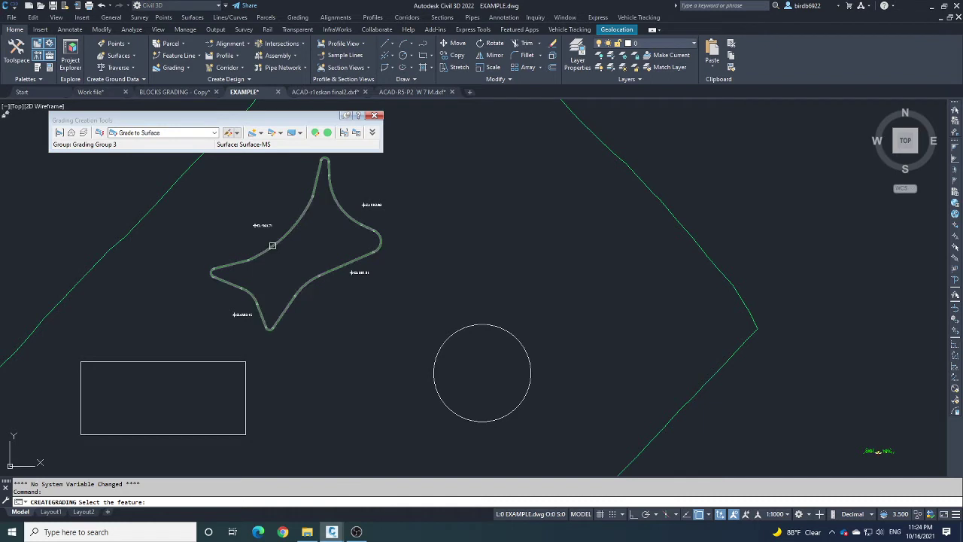
click(273, 246)
middle_drag(273, 251, 301, 275)
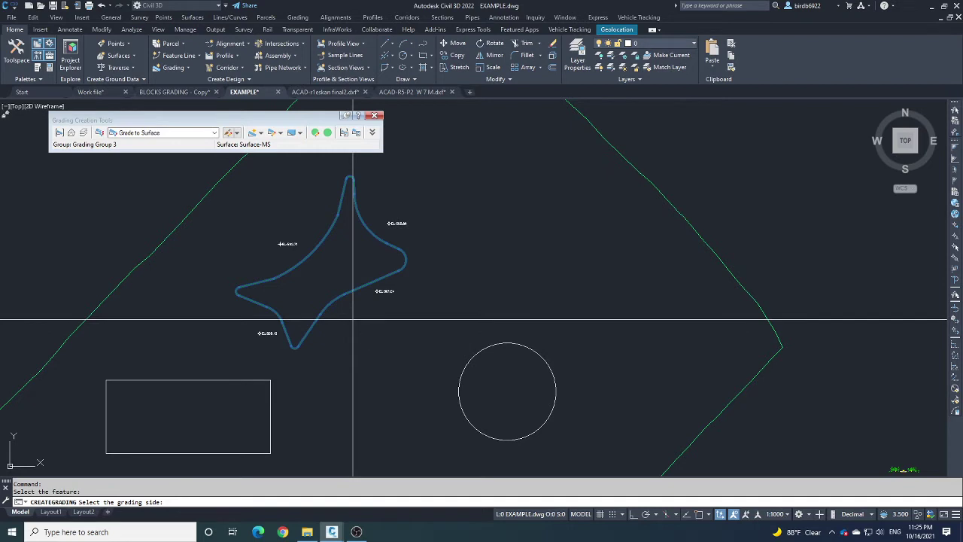
click(383, 323)
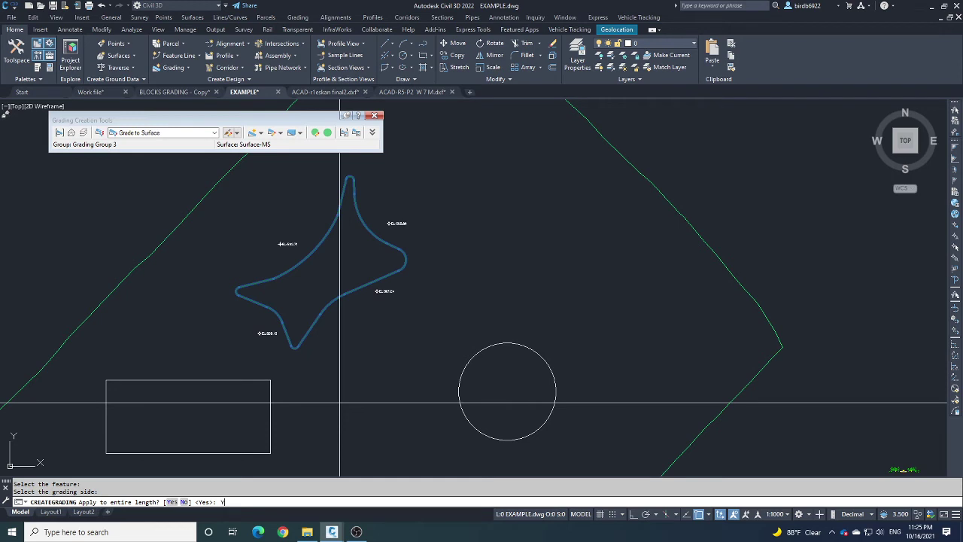
- Grade the entire length in Slope format with a cut slope of 2 and a fill slope of 3.00:1, and end the command
key(Return)
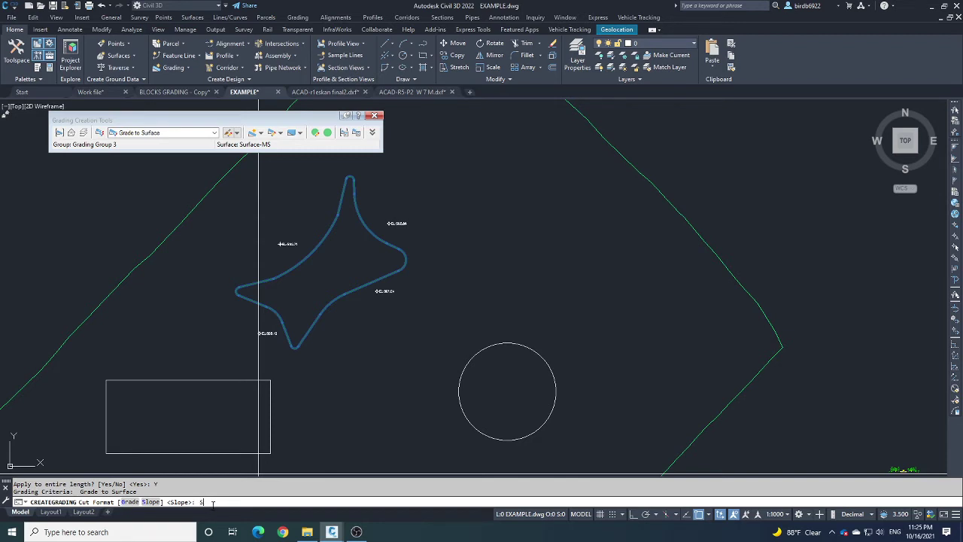
key(Return)
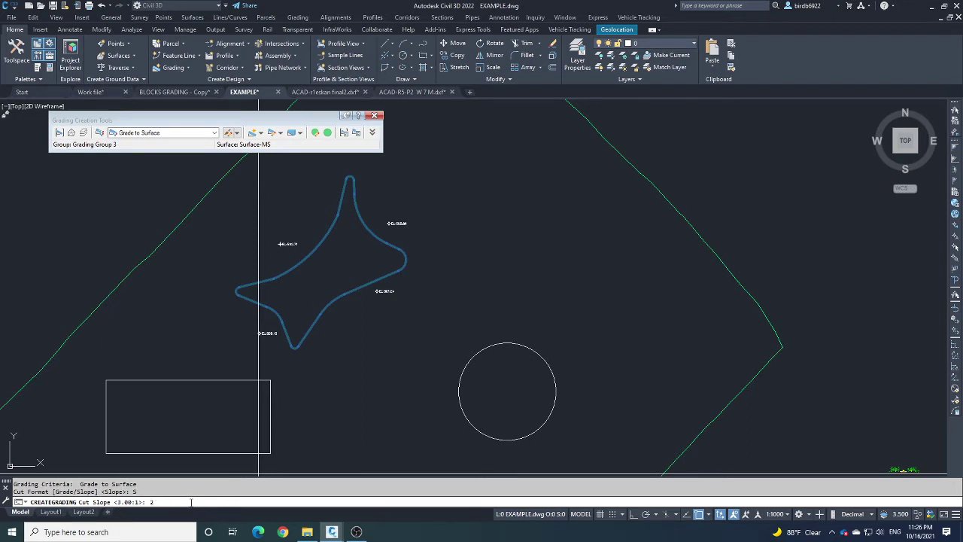
key(Return)
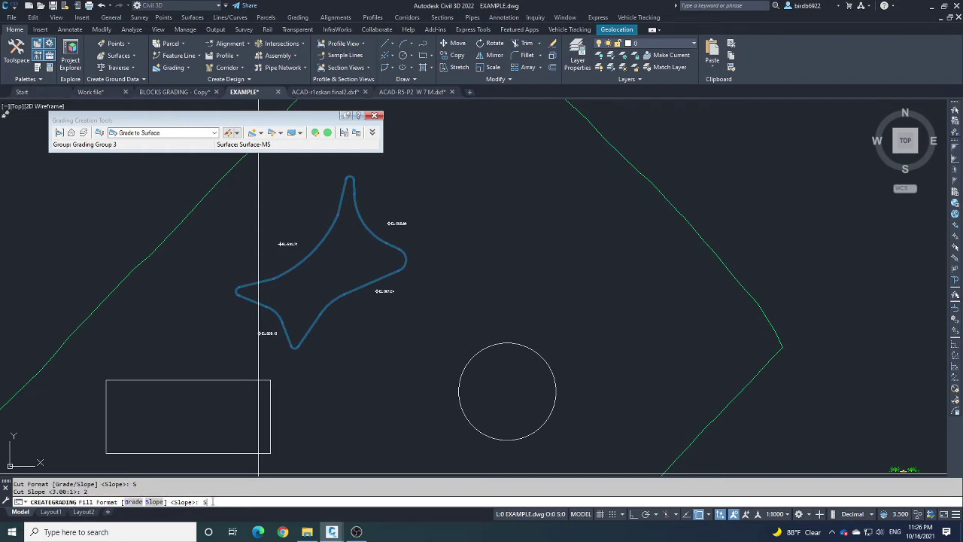
key(Return)
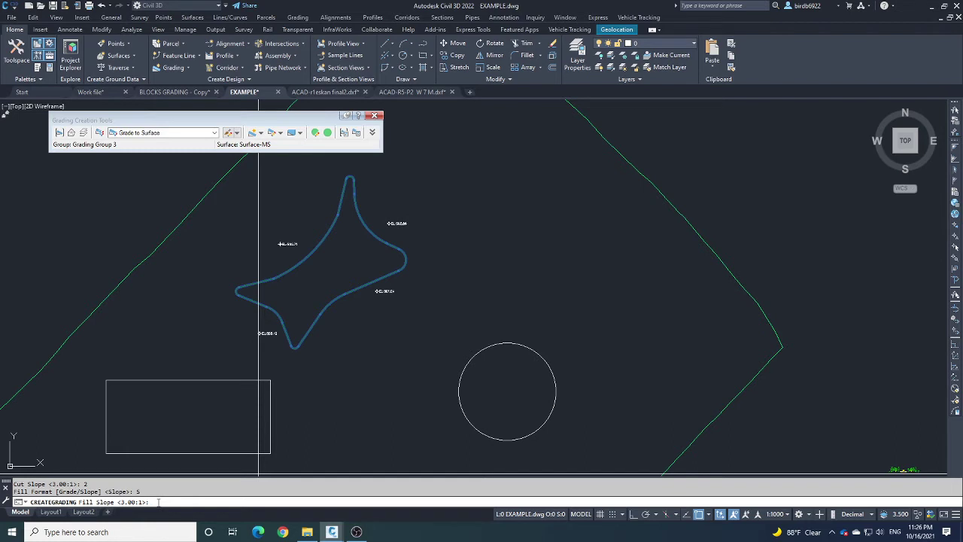
key(Return)
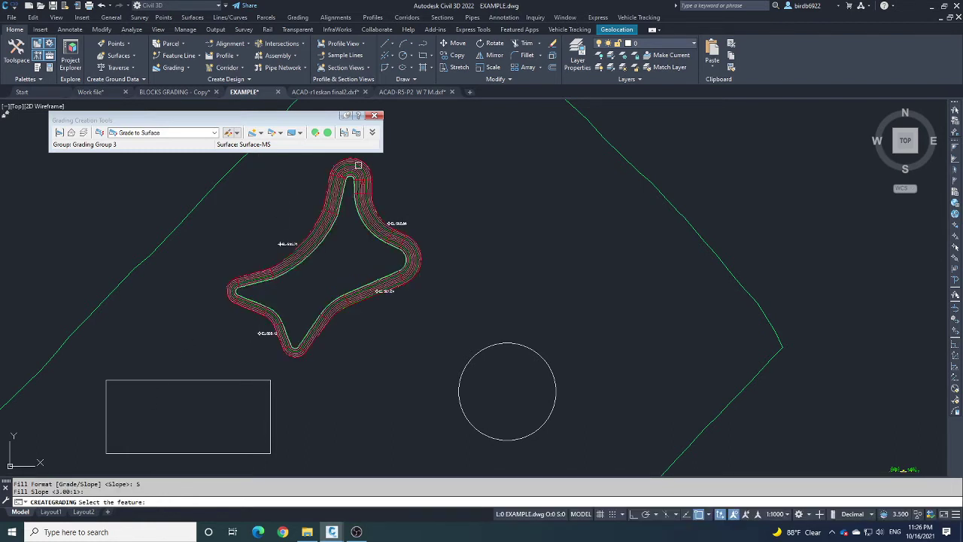
scroll(334, 280, up, 3)
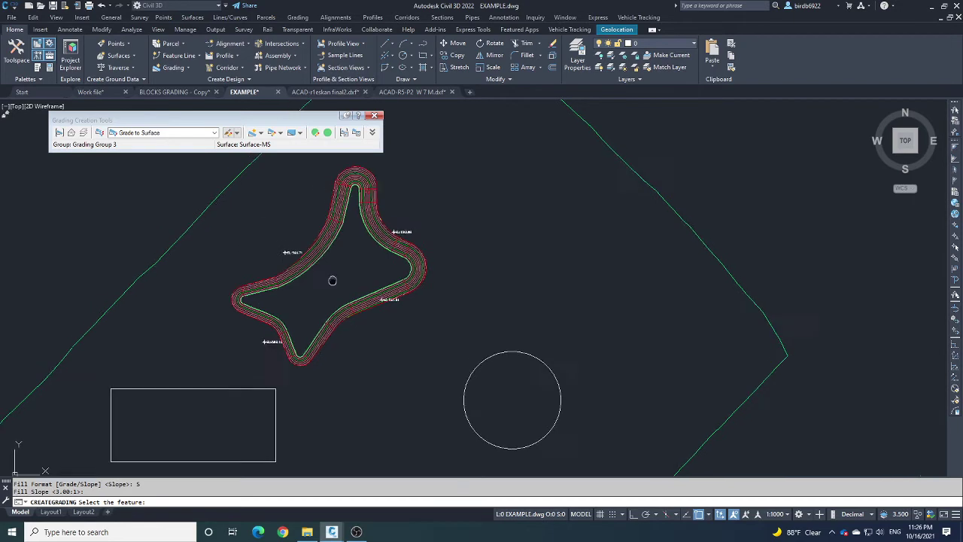
middle_drag(378, 301, 459, 286)
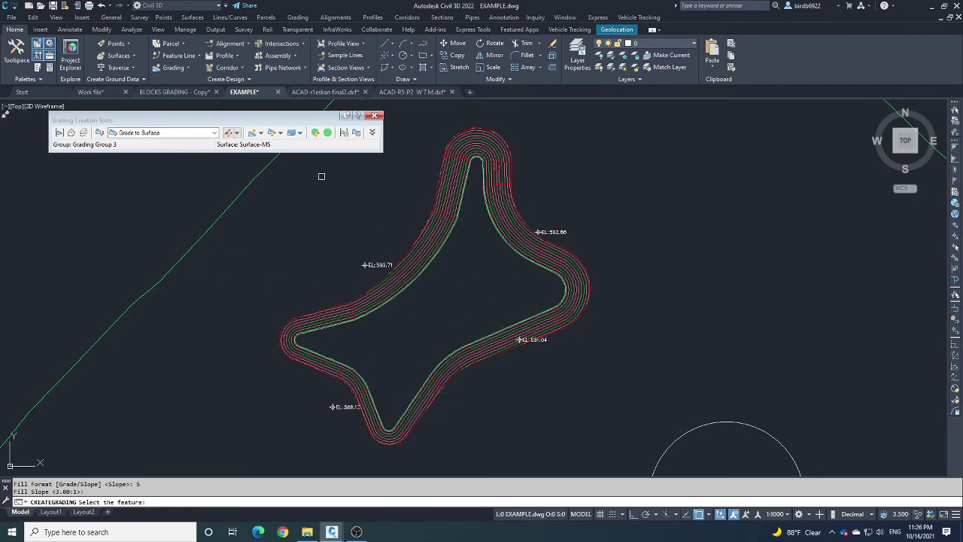
click(260, 134)
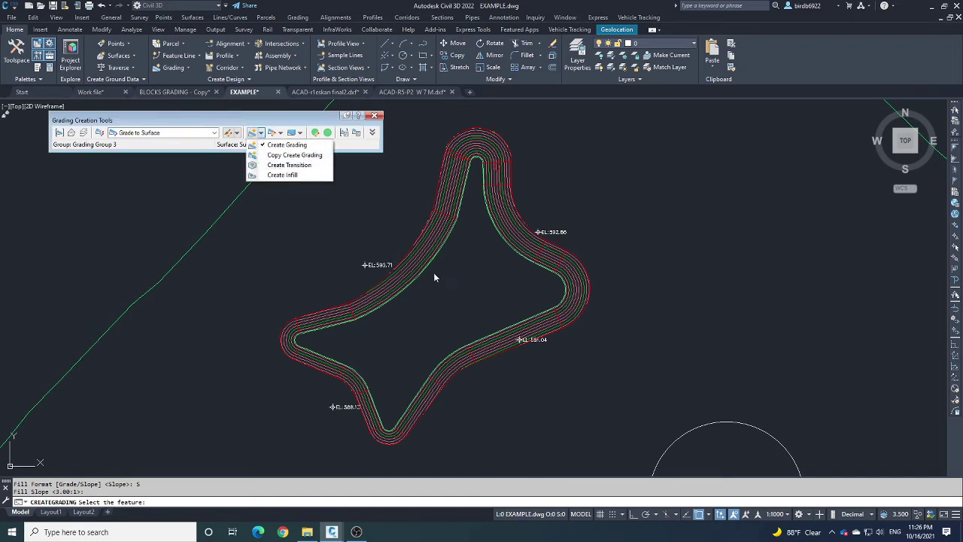
click(285, 122)
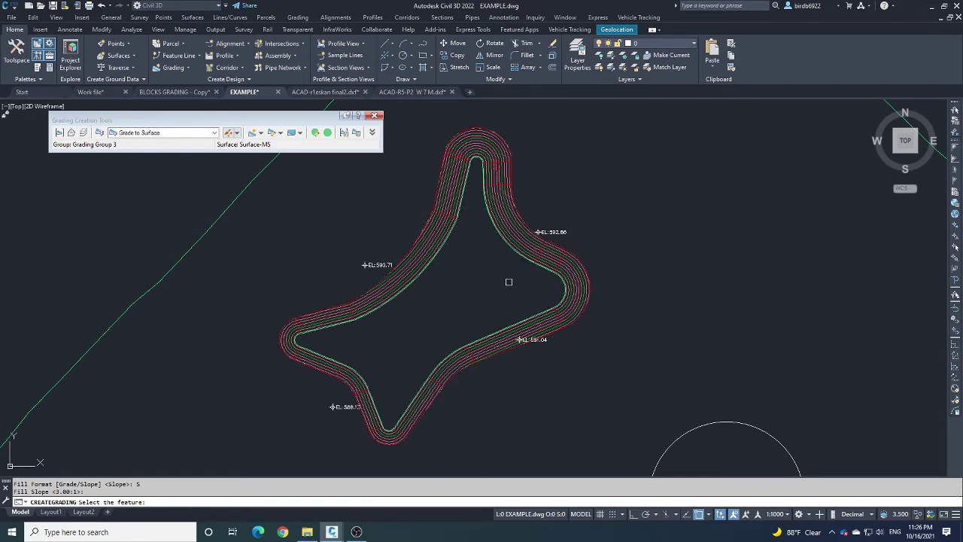
key(Escape)
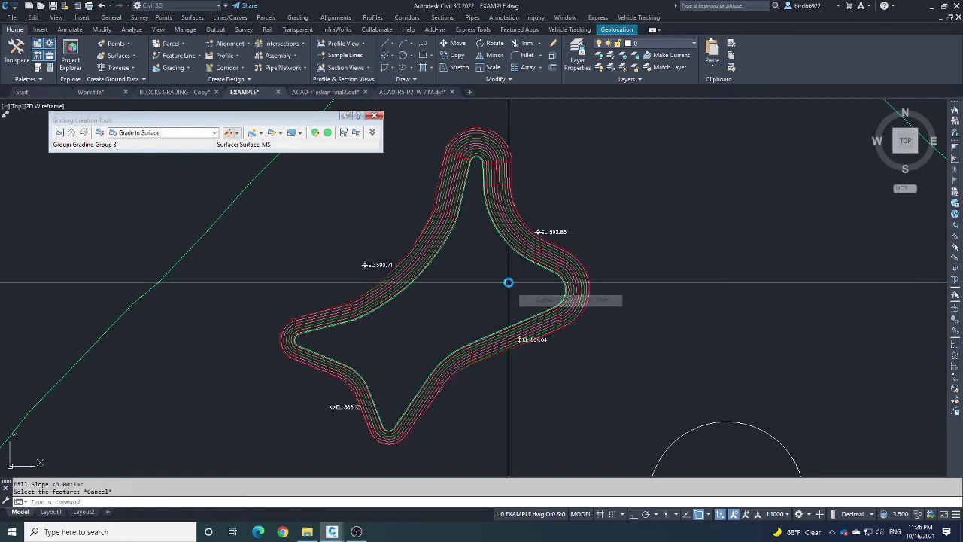
- Open the grading surface around BLOCK-1 in the Object Viewer for a brief top view, and close it
click(528, 239)
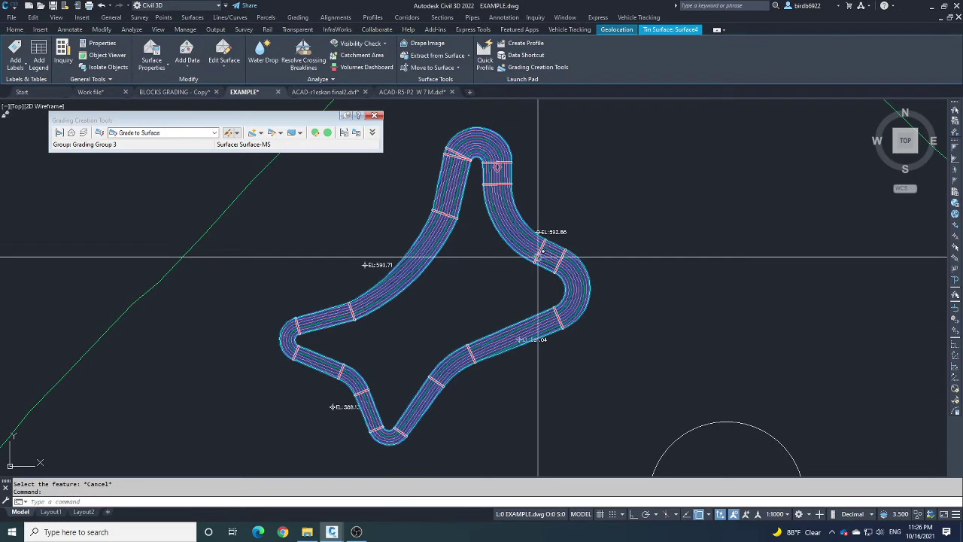
right_click(468, 279)
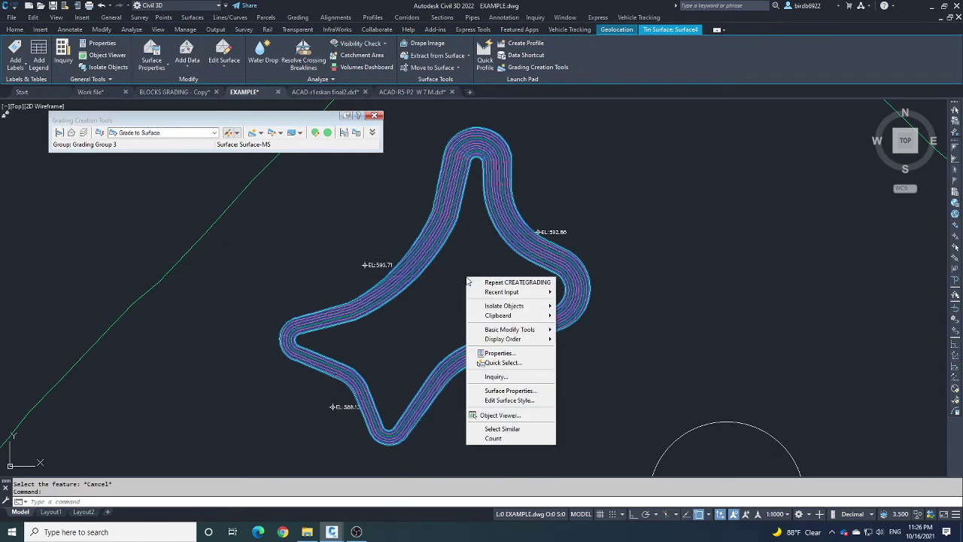
click(500, 415)
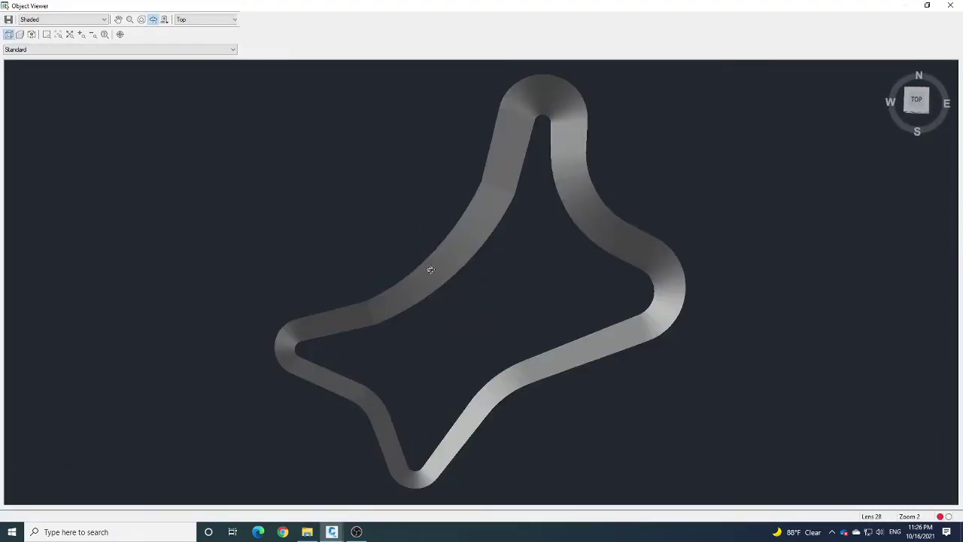
key(Escape)
key(Escape)
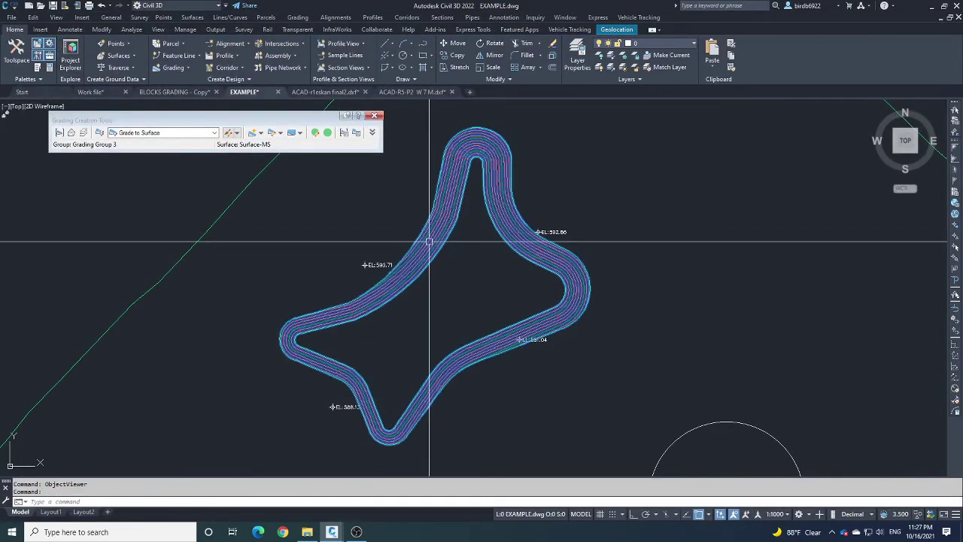
- Examine the grading surface's side slopes in the Object Viewer from tilted angles, the SW Isometric view and below
click(429, 242)
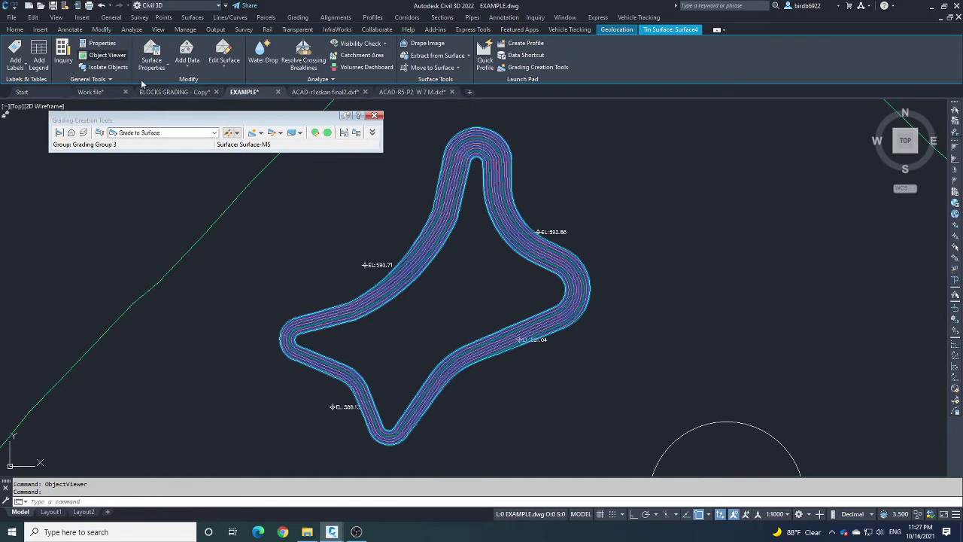
key(Return)
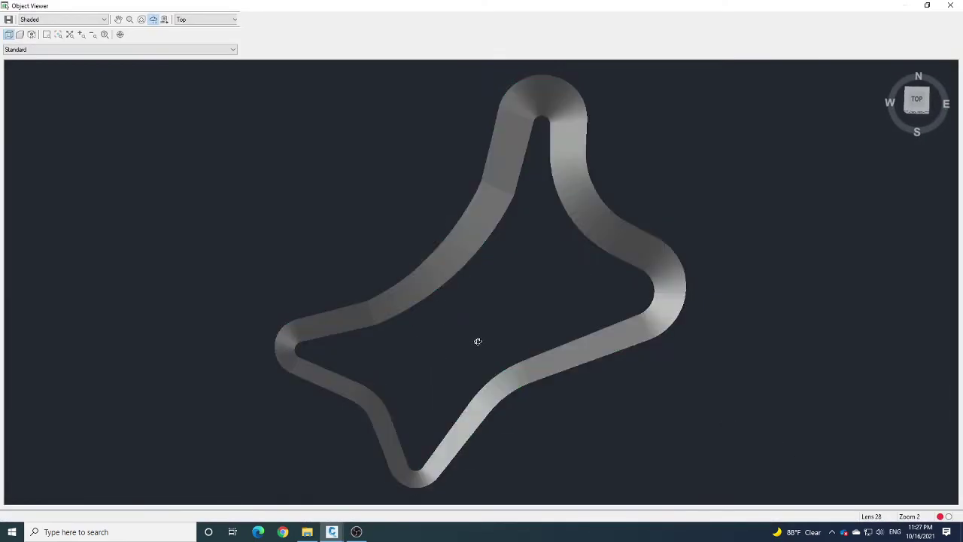
drag(444, 282, 443, 306)
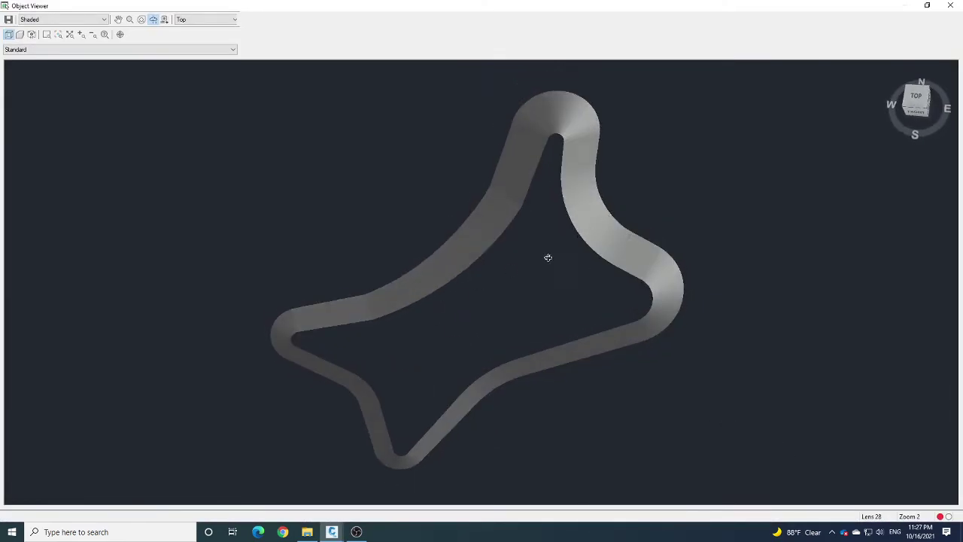
drag(565, 293, 455, 323)
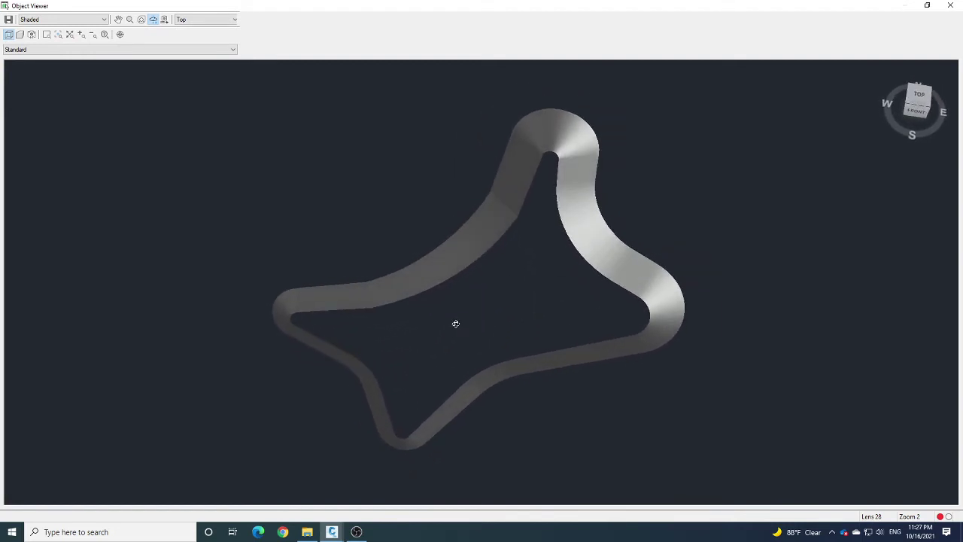
click(88, 20)
click(83, 20)
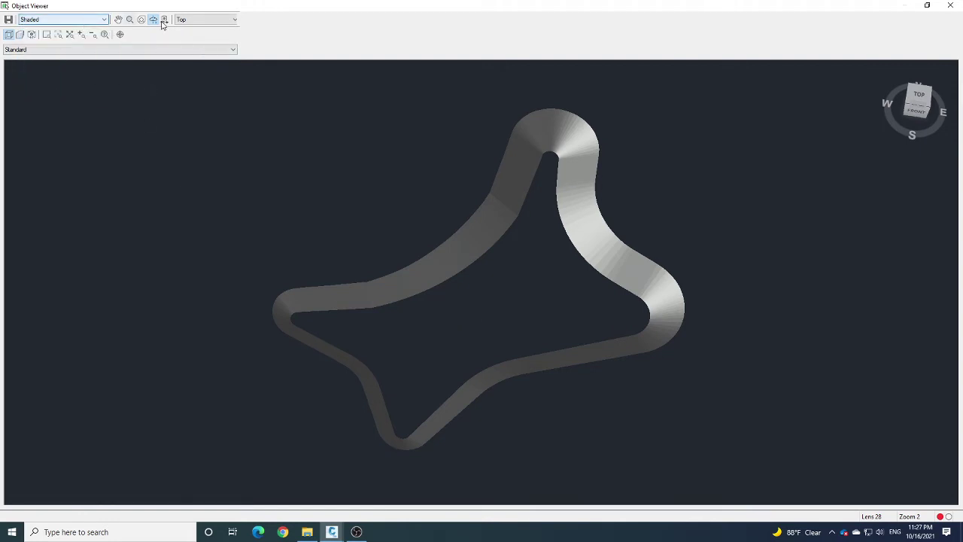
click(199, 20)
click(202, 67)
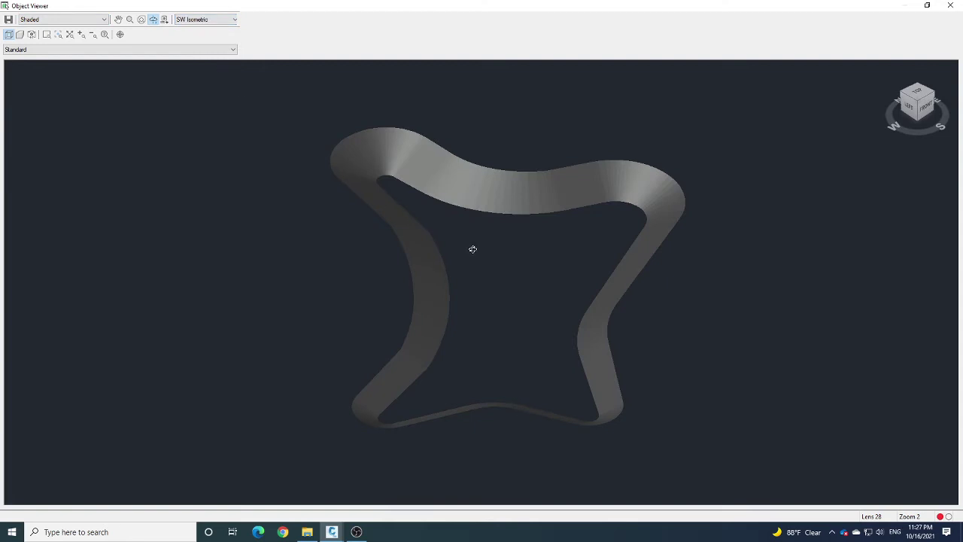
drag(472, 249, 126, 210)
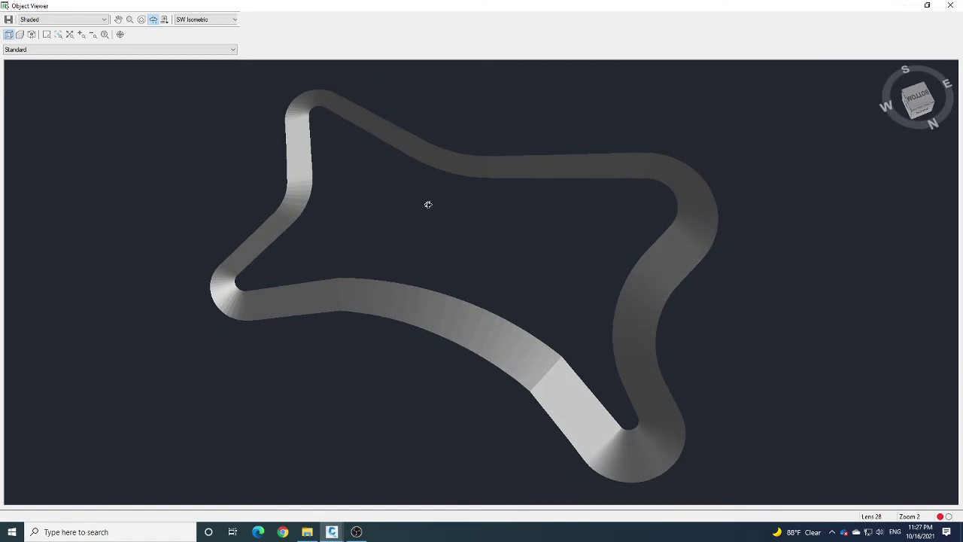
key(Escape)
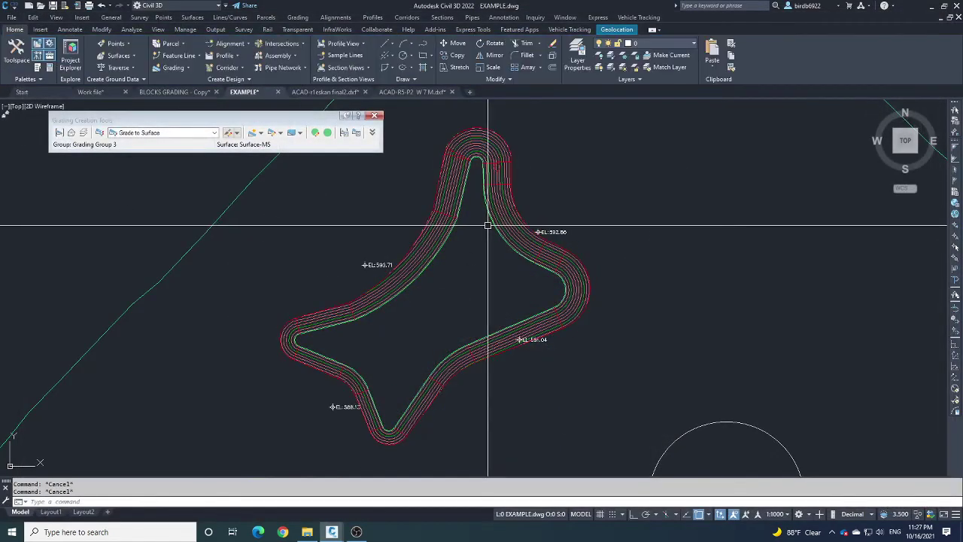
- Open the BLOCK-1 grading surface and Surface-MS together in the Object Viewer and inspect them from slightly tilted top views
scroll(436, 241, down, 3)
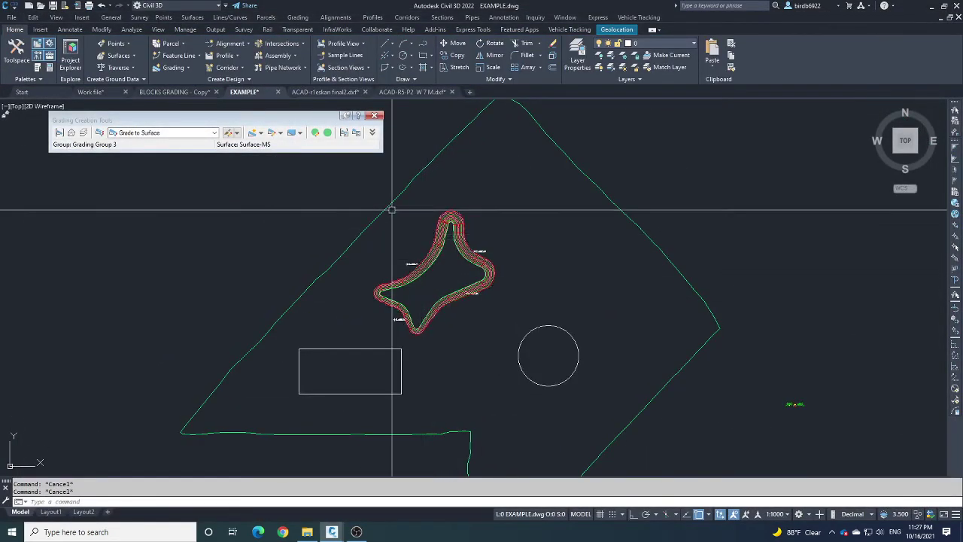
click(437, 242)
scroll(443, 253, up, 3)
click(392, 205)
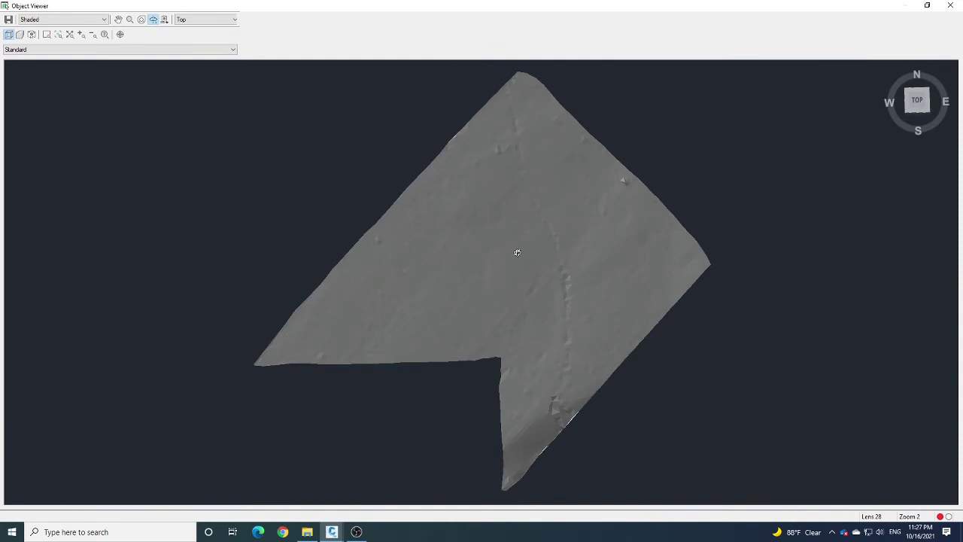
drag(517, 252, 470, 192)
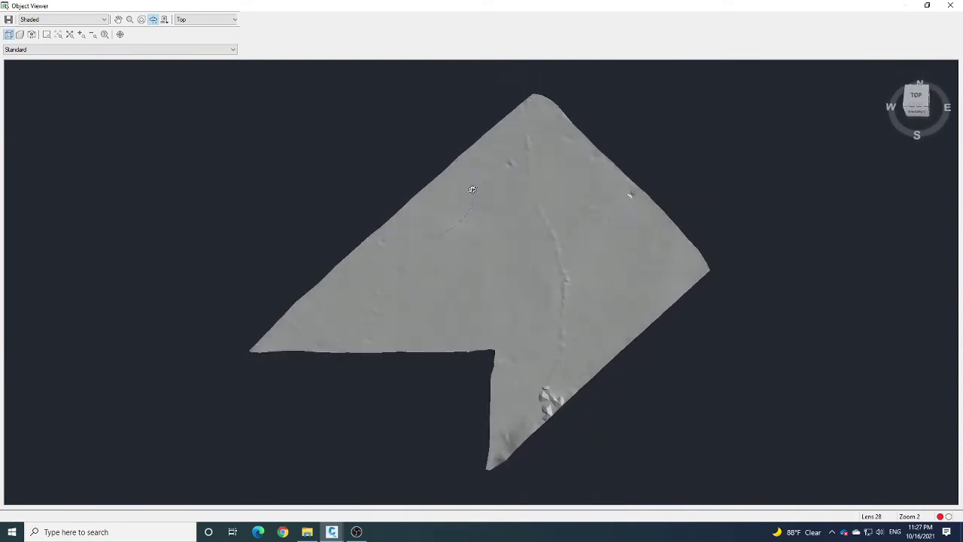
scroll(472, 196, up, 5)
scroll(507, 231, down, 5)
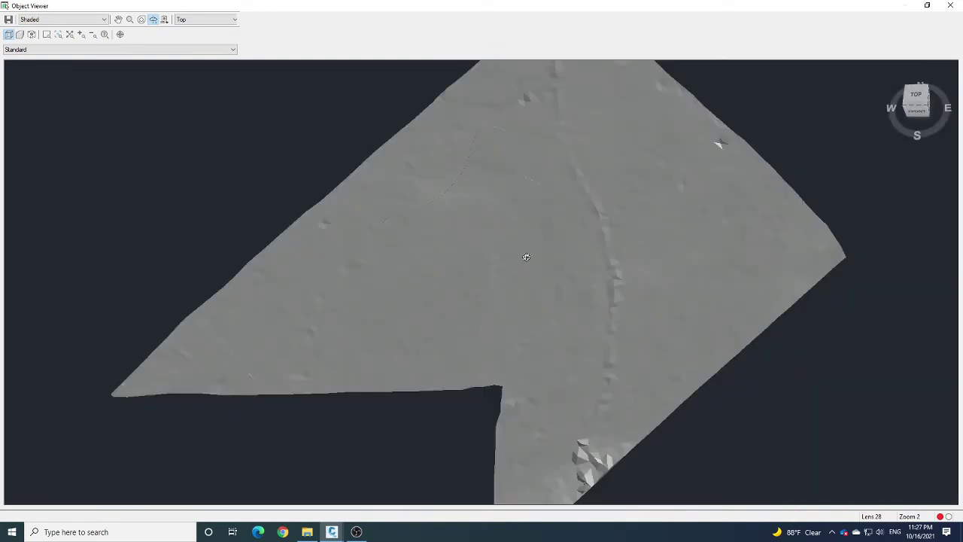
mouse_move(527, 258)
mouse_down()
mouse_move(529, 217)
mouse_move(544, 221)
mouse_move(501, 237)
mouse_up()
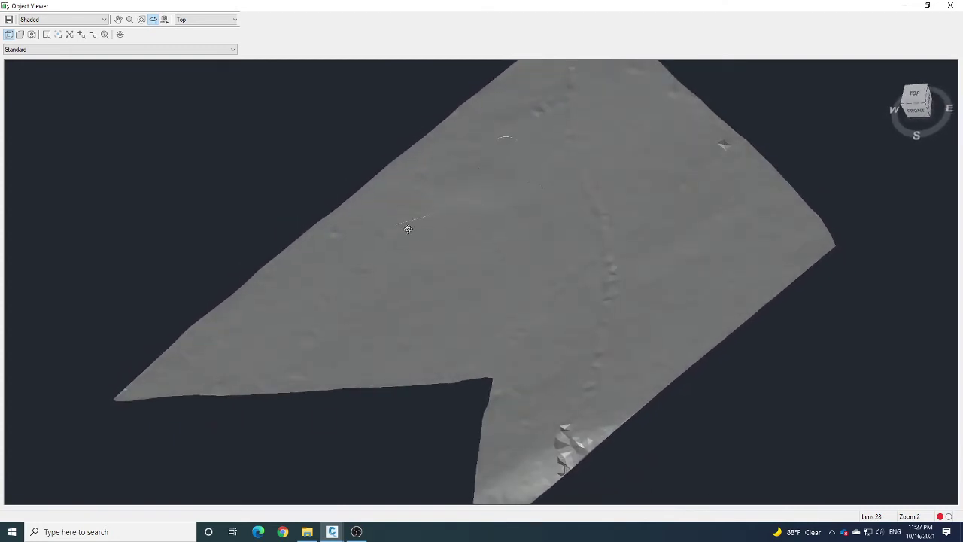
- Examine both surfaces from the SW Isometric view, from the side and from below, and close the Object Viewer
click(213, 20)
click(197, 68)
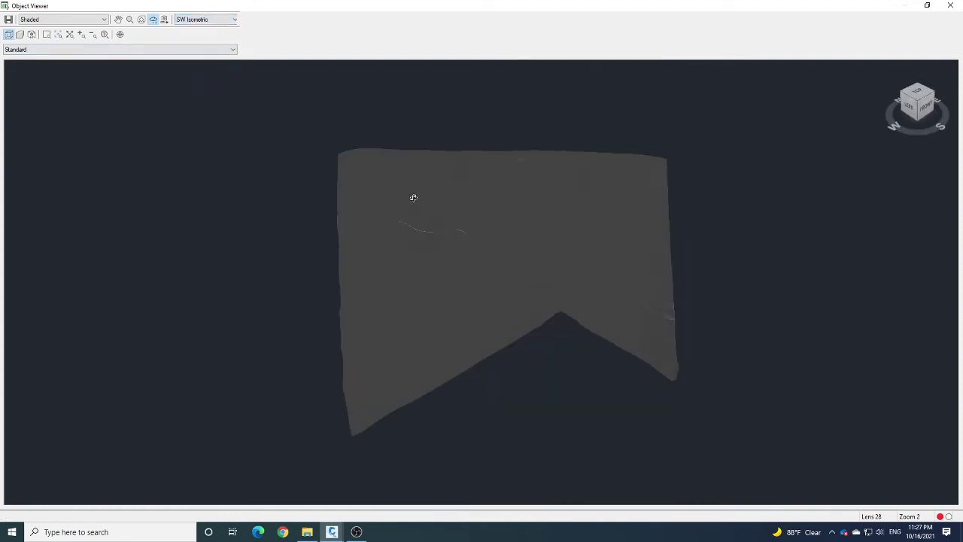
drag(517, 174, 514, 207)
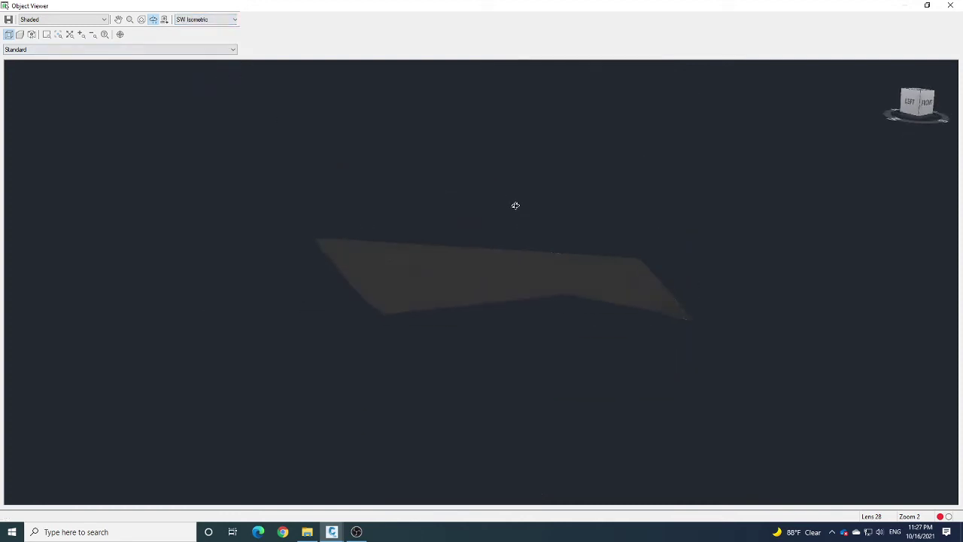
mouse_move(394, 299)
mouse_down()
mouse_move(436, 251)
mouse_move(344, 213)
mouse_move(312, 218)
mouse_move(305, 243)
mouse_up()
scroll(512, 311, up, 5)
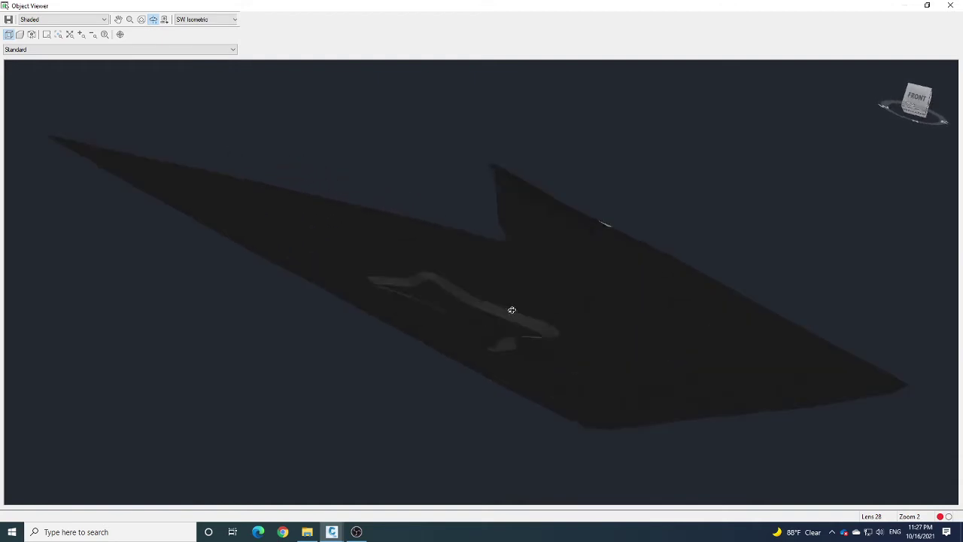
middle_drag(475, 333, 500, 237)
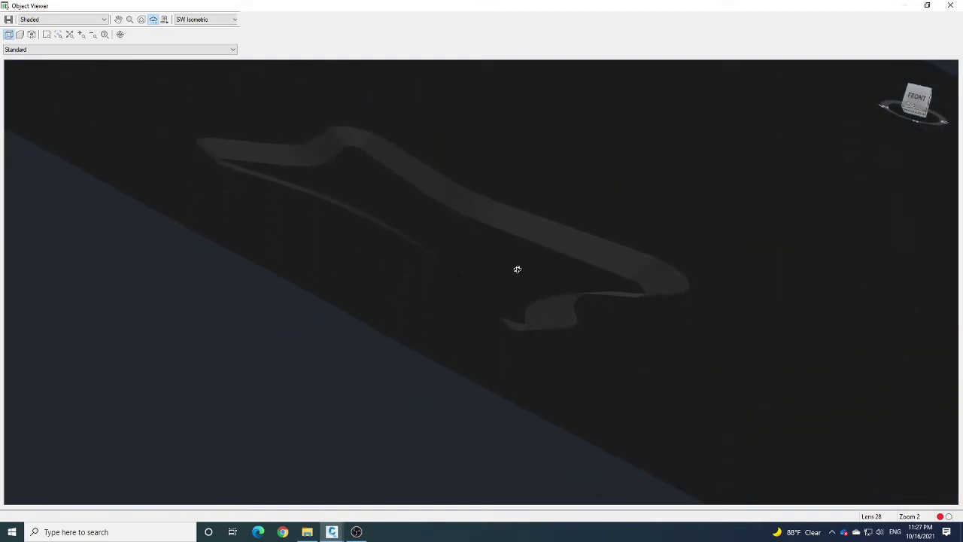
scroll(544, 224, down, 5)
drag(544, 313, 551, 368)
key(Escape)
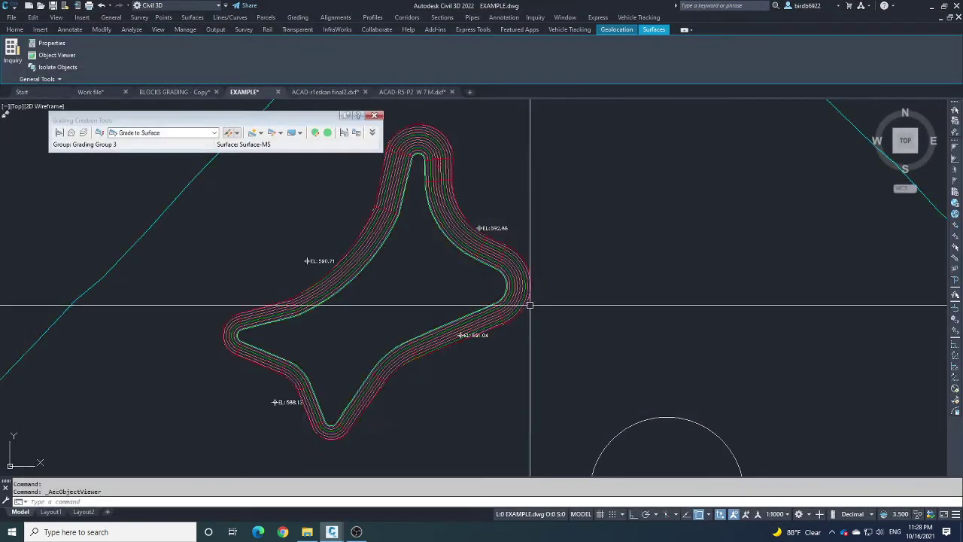
scroll(527, 301, down, 4)
key(Escape)
scroll(462, 278, up, 3)
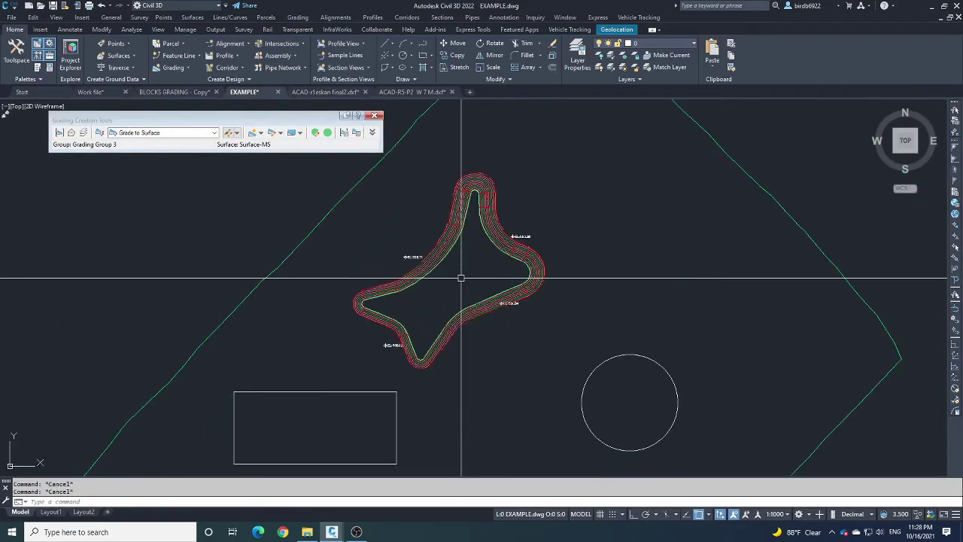
middle_drag(461, 278, 441, 293)
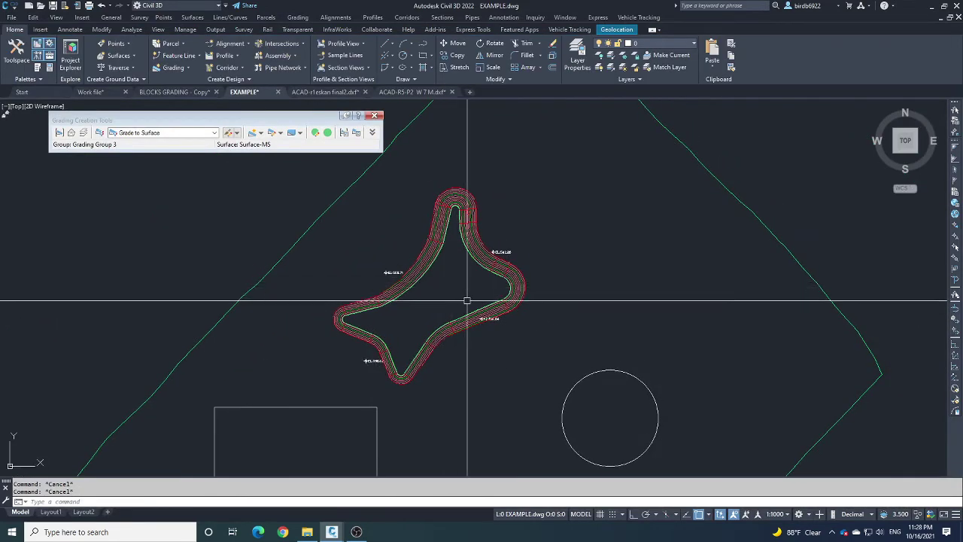
click(428, 247)
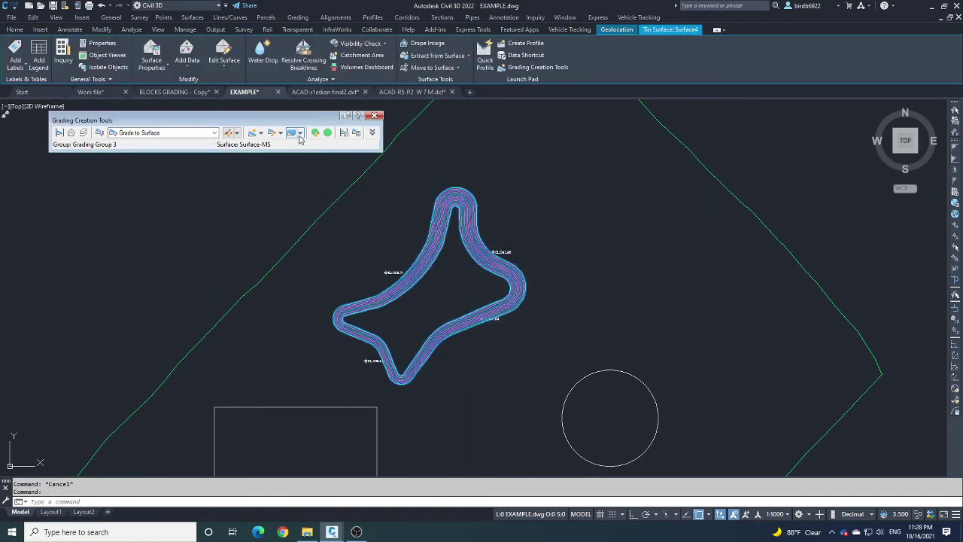
click(260, 134)
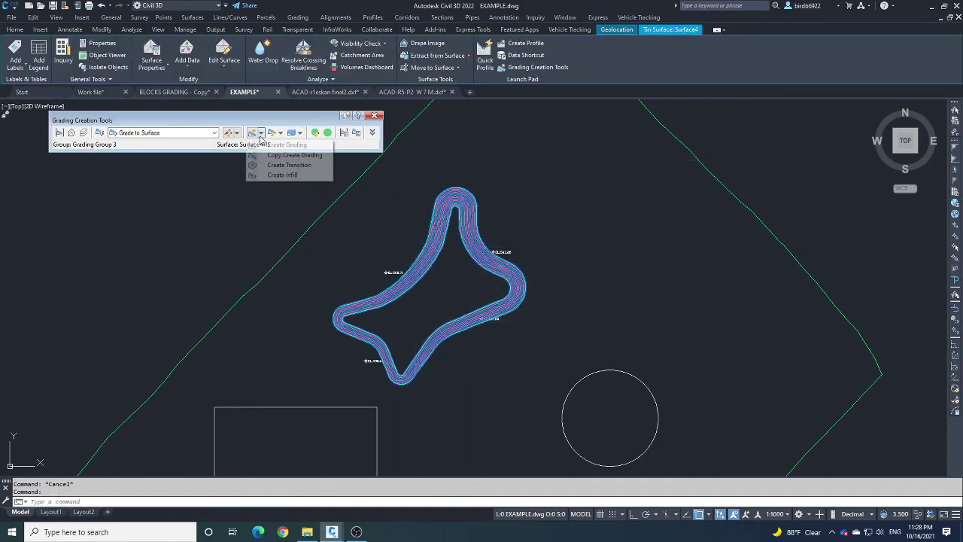
click(282, 175)
- Send the grading surface around BLOCK-1 to the back of the display order
scroll(429, 260, up, 8)
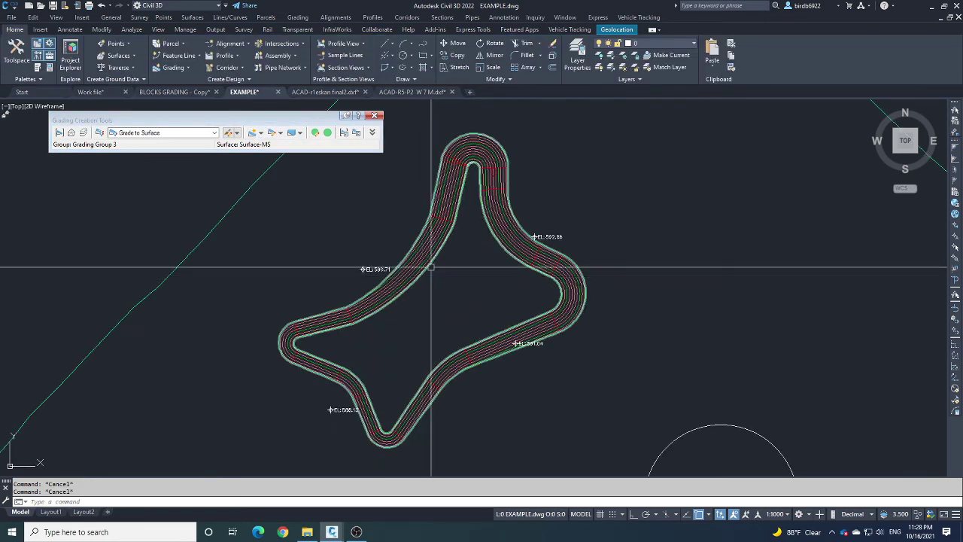
middle_drag(428, 254, 420, 227)
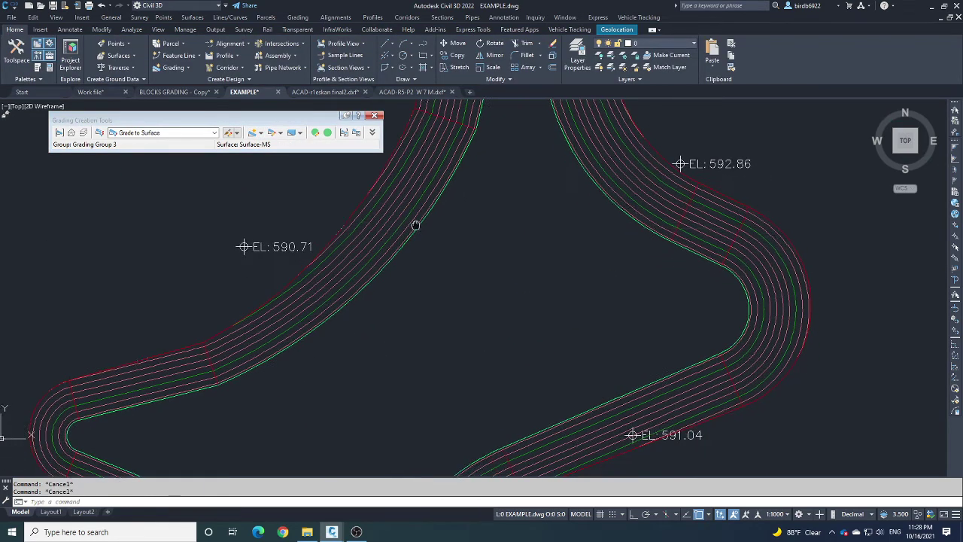
click(423, 224)
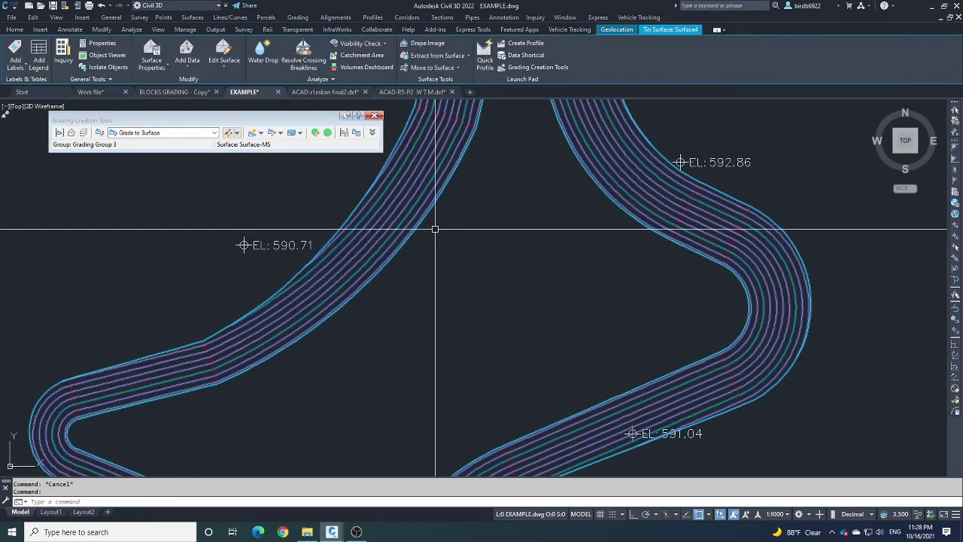
right_click(447, 228)
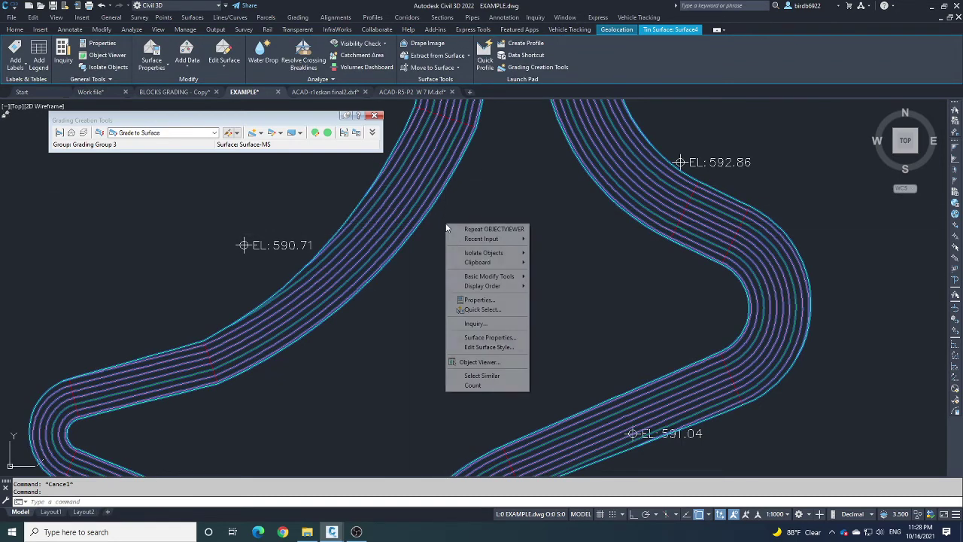
mouse_move(515, 292)
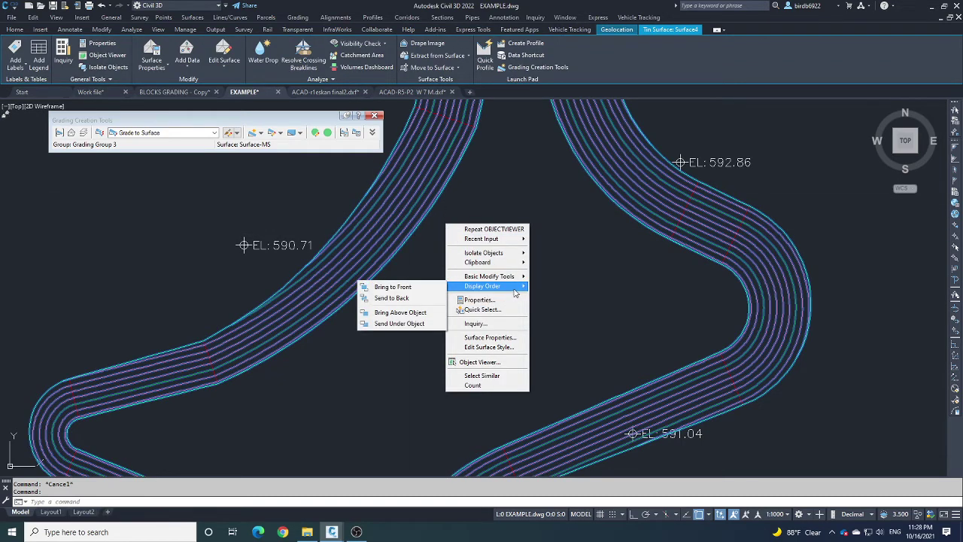
click(413, 299)
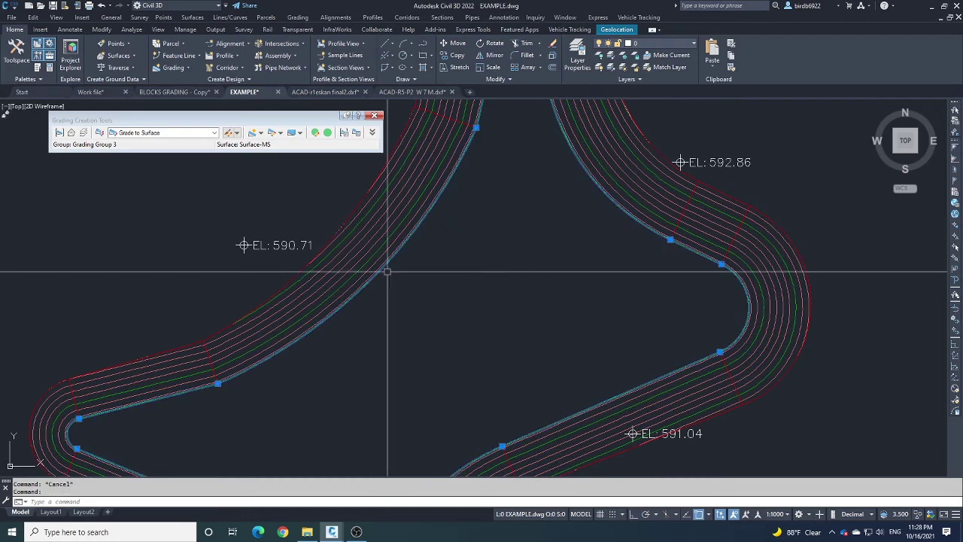
- Create a grading infill in the area inside the BLOCK-1 feature line and end the command
click(387, 271)
scroll(456, 251, down, 4)
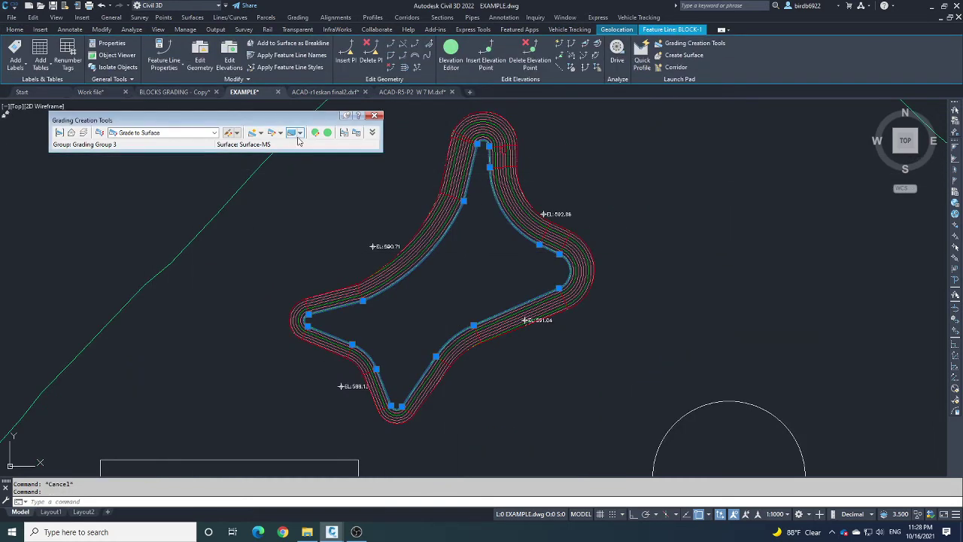
click(261, 133)
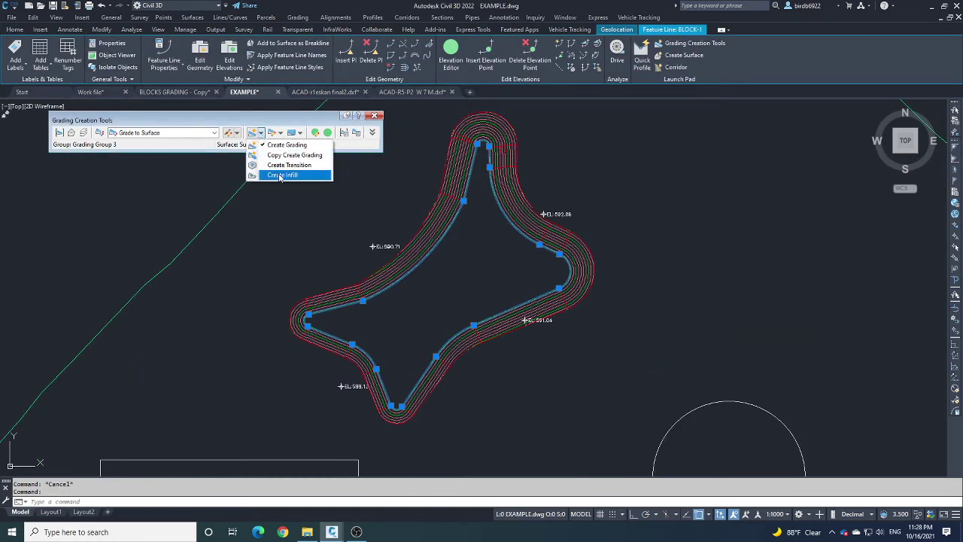
click(280, 176)
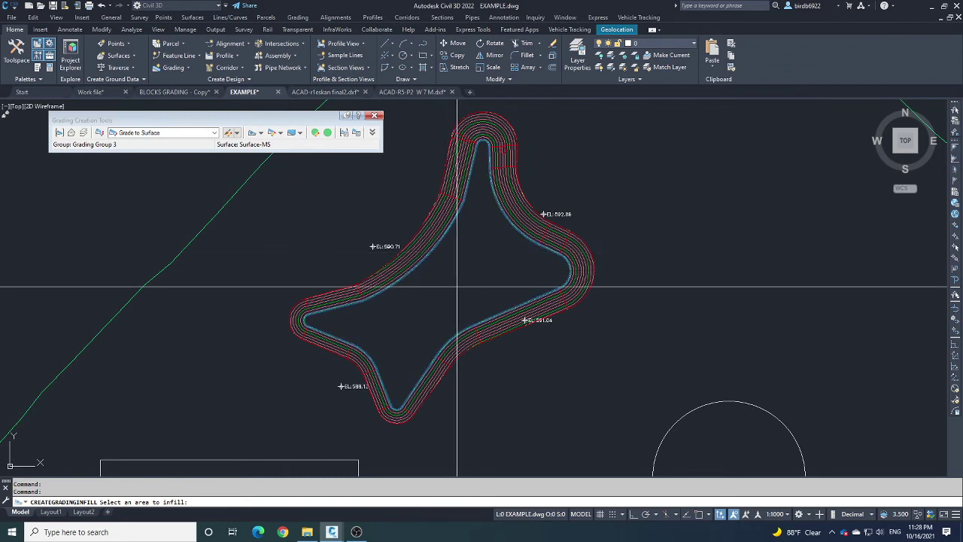
click(491, 270)
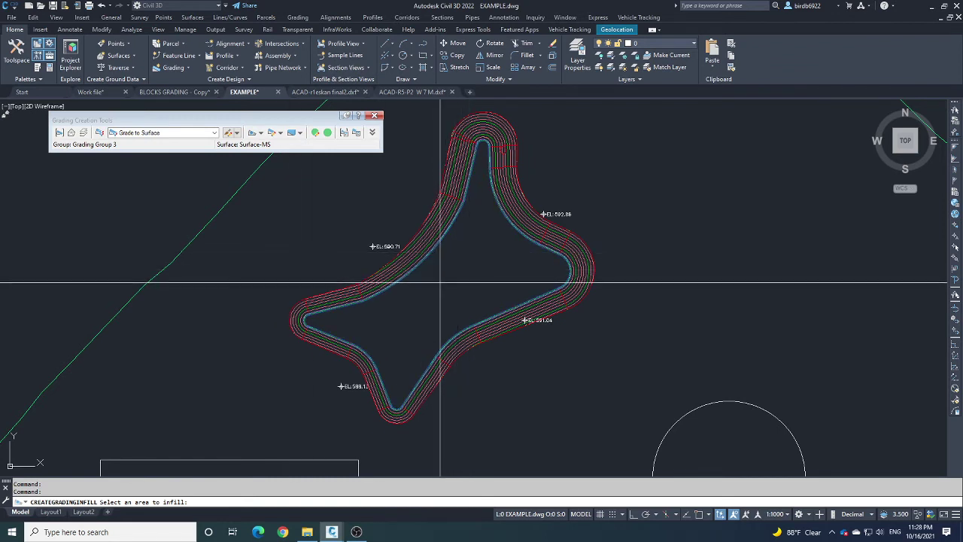
scroll(492, 269, up, 4)
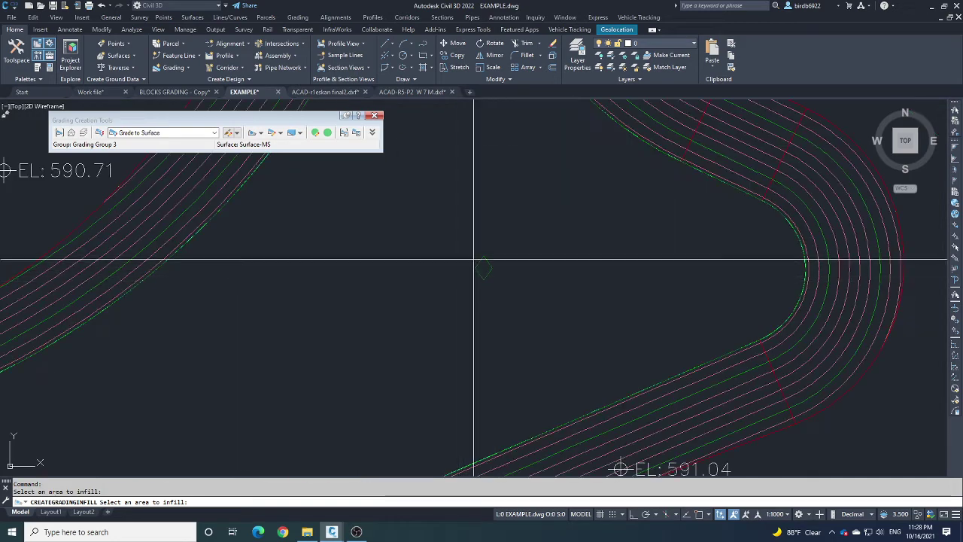
scroll(497, 283, down, 2)
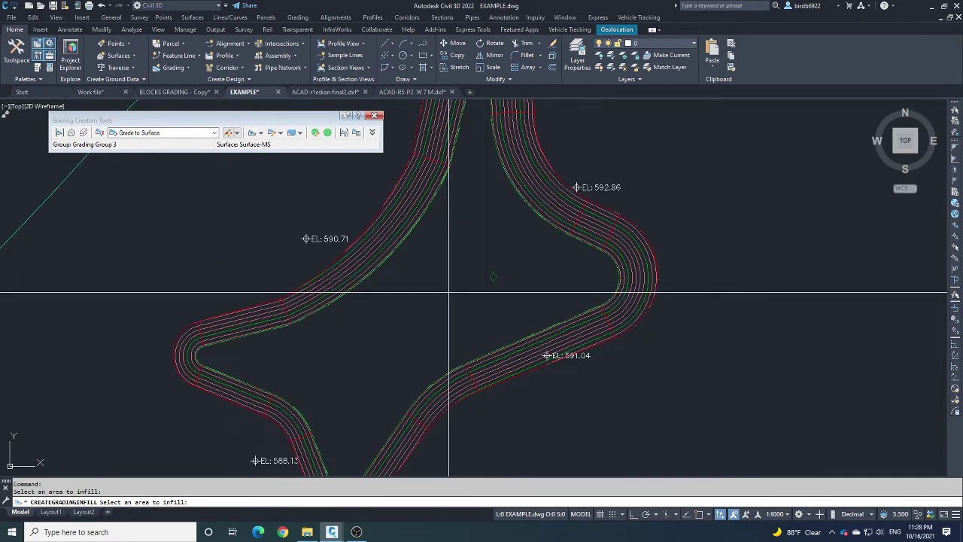
key(Escape)
scroll(466, 290, down, 3)
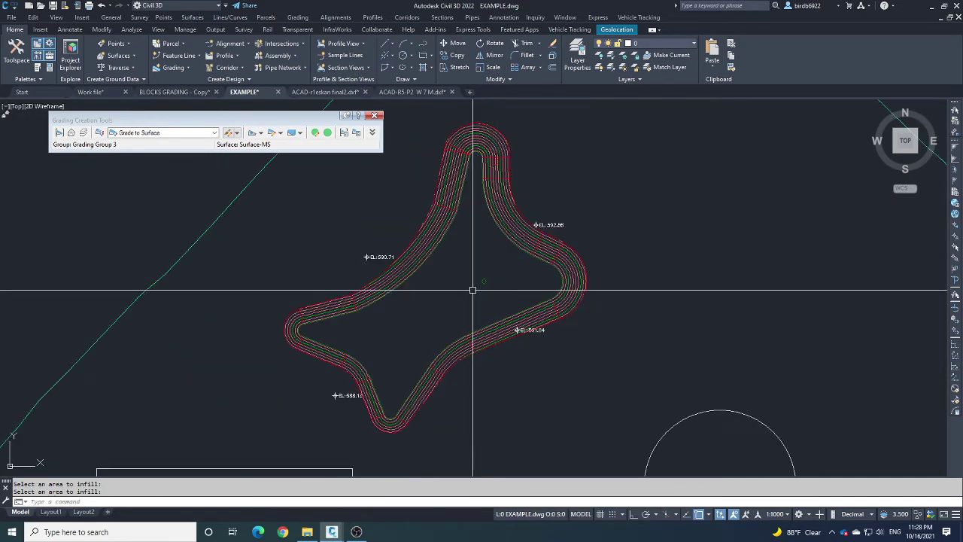
- Inspect the infilled grading surface in the Object Viewer from the top and a tilted angle, and close the viewer
click(572, 271)
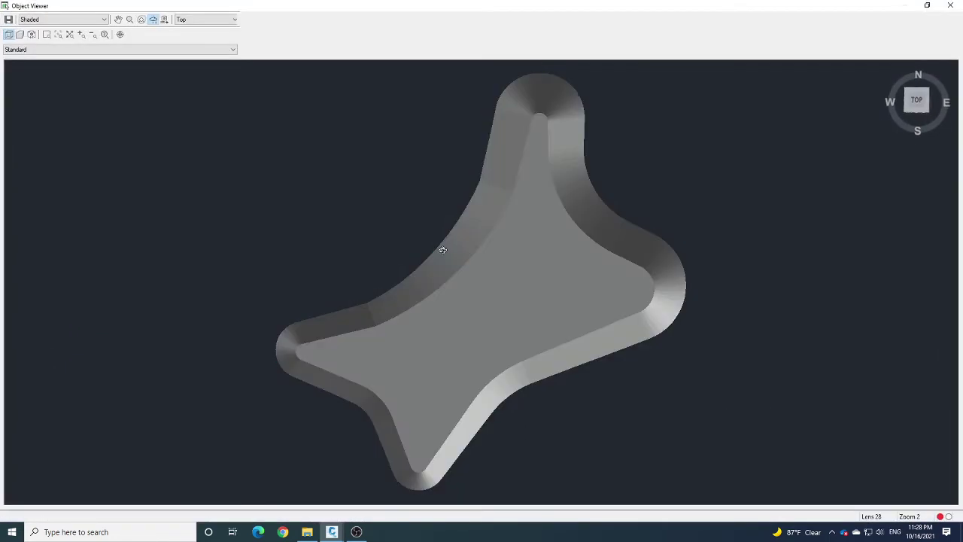
mouse_move(455, 281)
mouse_down()
mouse_move(439, 223)
mouse_move(451, 275)
mouse_move(447, 200)
mouse_move(478, 175)
mouse_move(439, 185)
mouse_move(432, 249)
mouse_move(486, 198)
mouse_move(455, 189)
mouse_move(522, 296)
mouse_move(432, 301)
mouse_move(496, 308)
mouse_move(392, 314)
mouse_up()
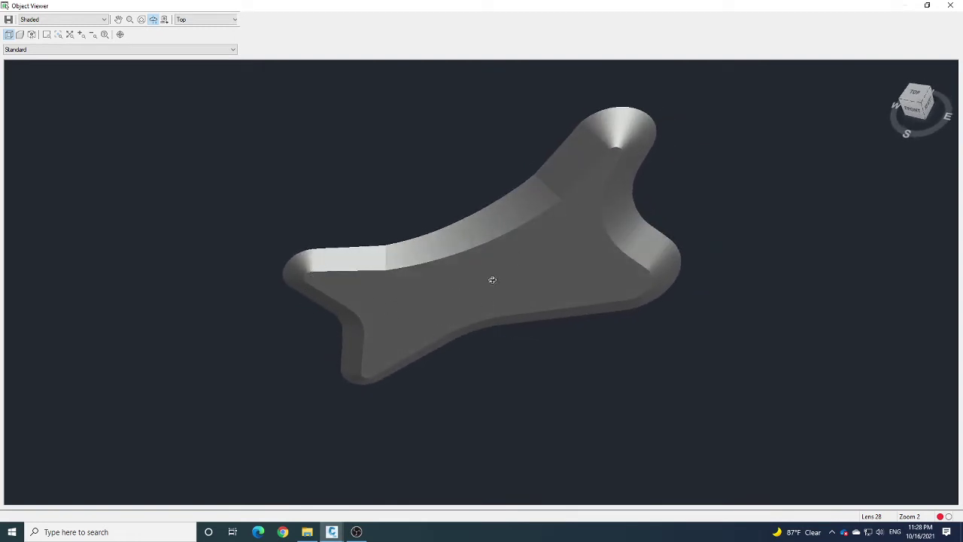
key(Escape)
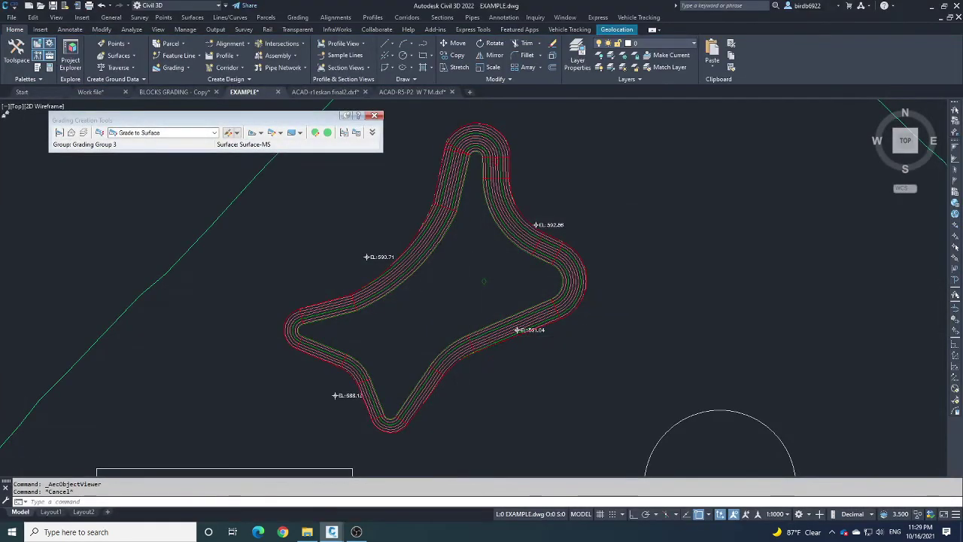
- Close the Grading Creation Tools
scroll(474, 154, up, 5)
scroll(486, 167, down, 5)
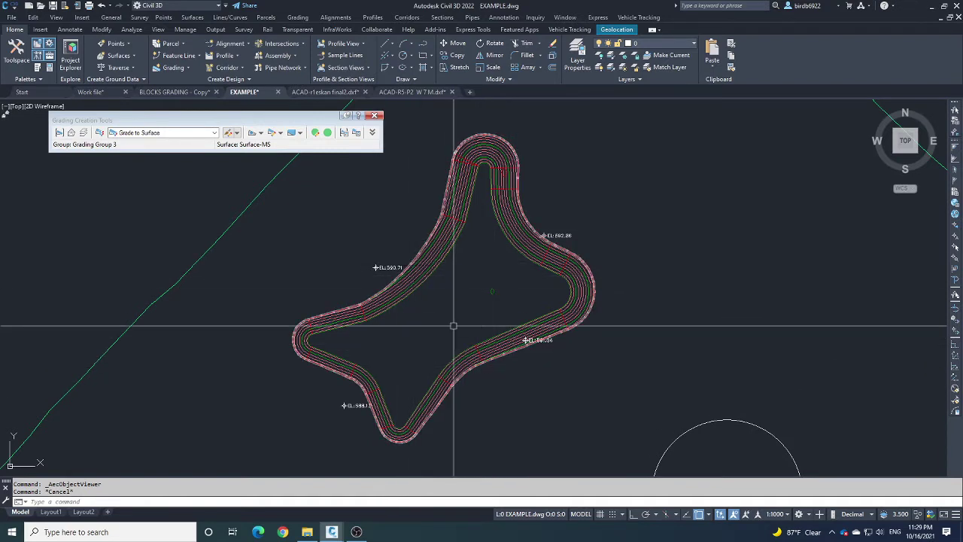
scroll(469, 185, down, 2)
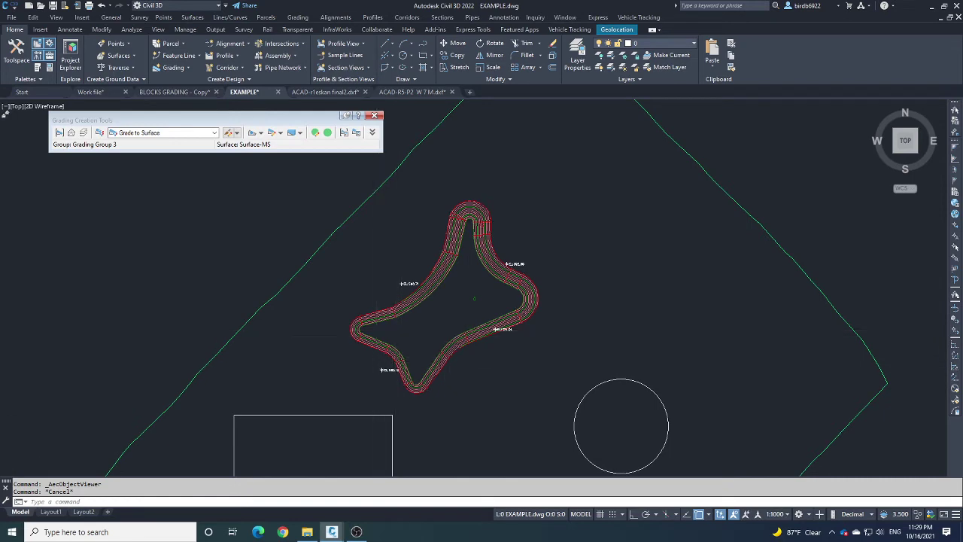
scroll(499, 354, up, 2)
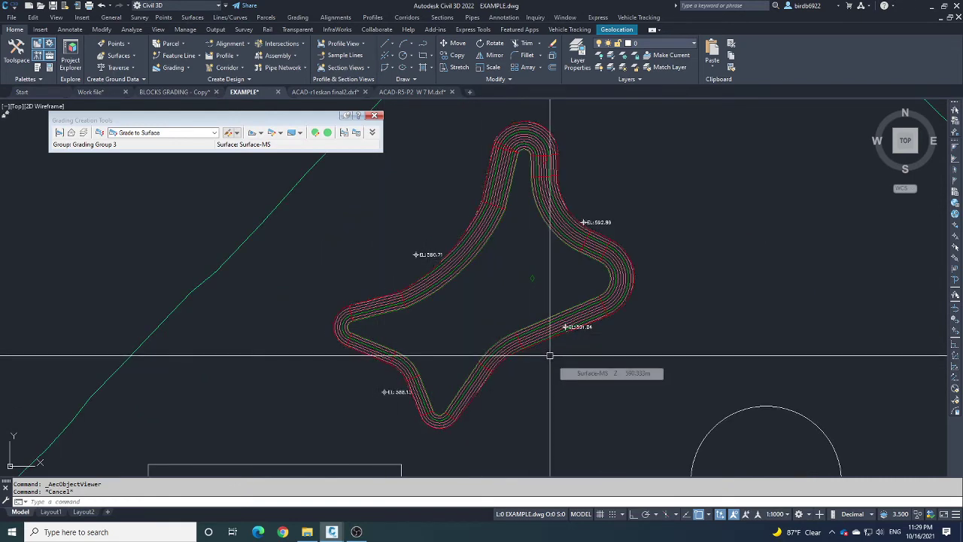
scroll(505, 338, down, 2)
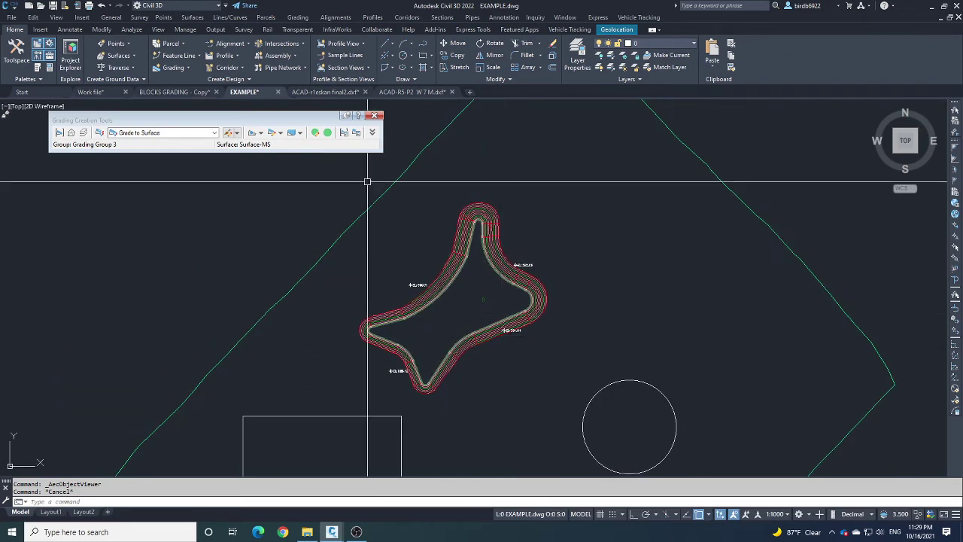
click(374, 115)
key(Escape)
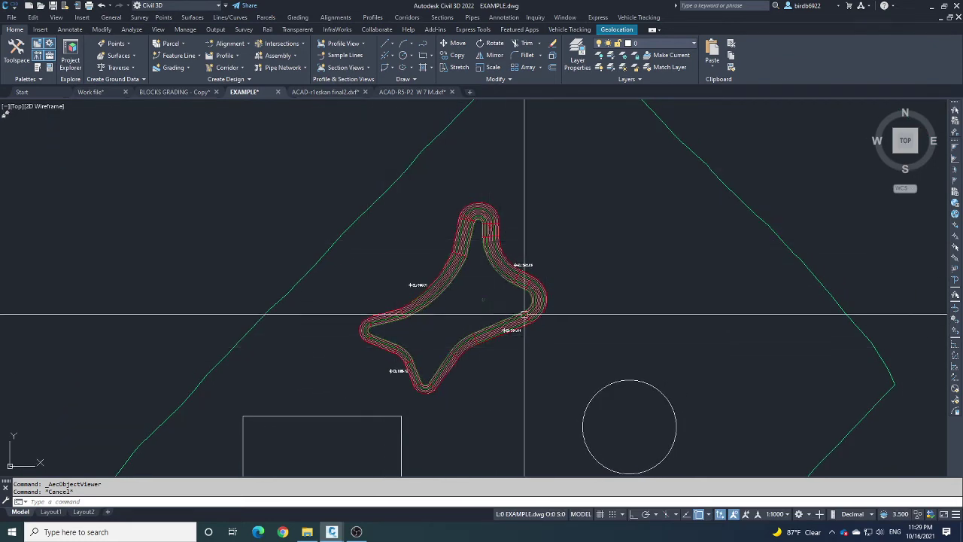
- Select the infilled grading surface around BLOCK-1
scroll(452, 301, down, 2)
scroll(506, 351, up, 4)
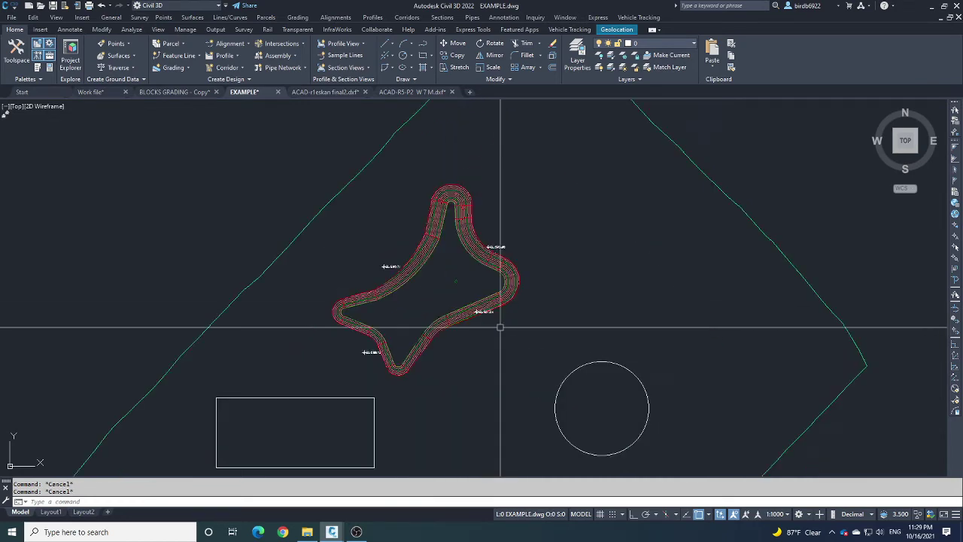
scroll(353, 307, down, 2)
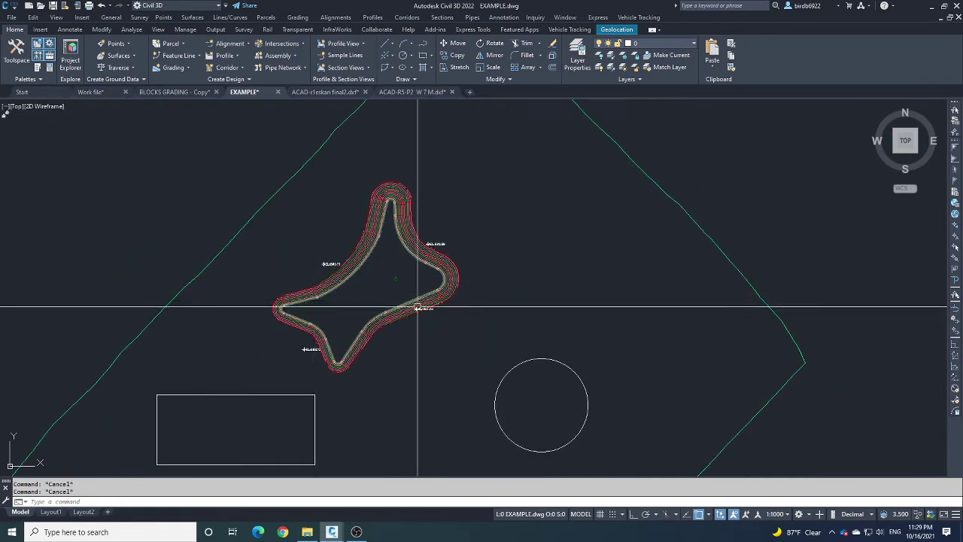
scroll(419, 247, up, 2)
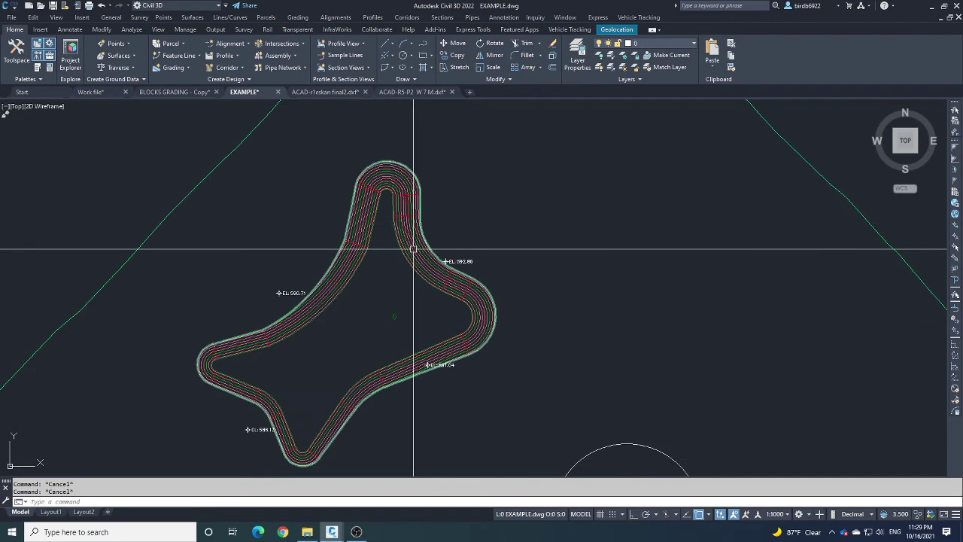
scroll(417, 247, up, 2)
click(416, 247)
scroll(392, 226, down, 4)
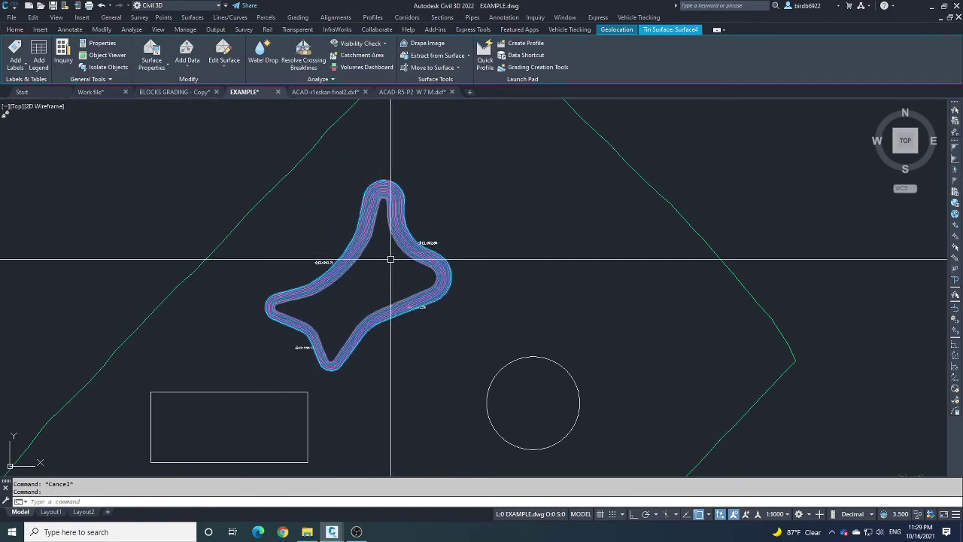
key(Escape)
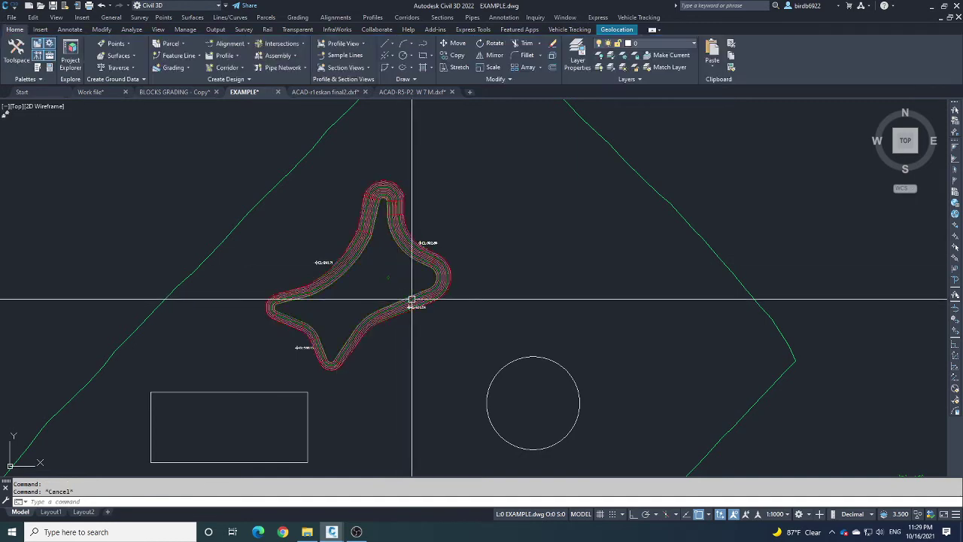
scroll(407, 225, up, 4)
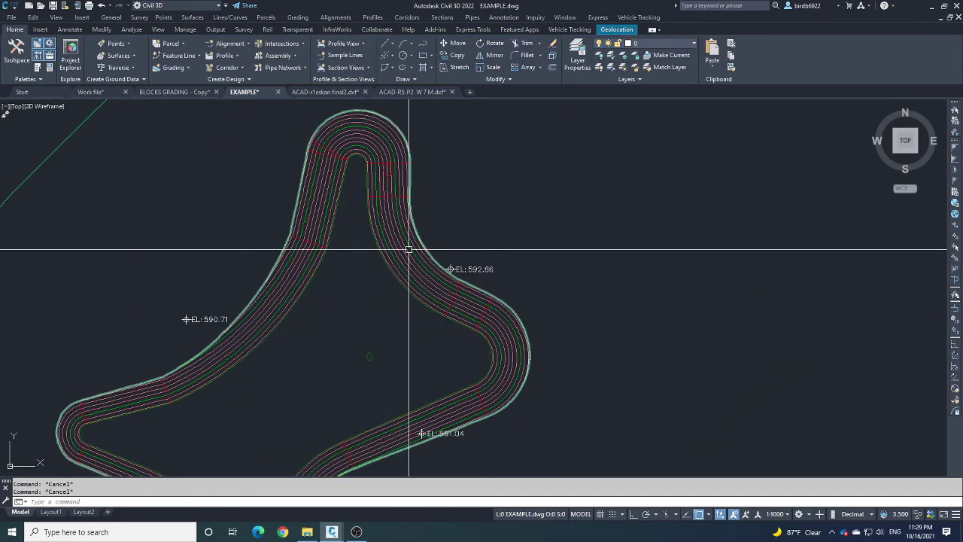
click(406, 252)
scroll(406, 256, down, 4)
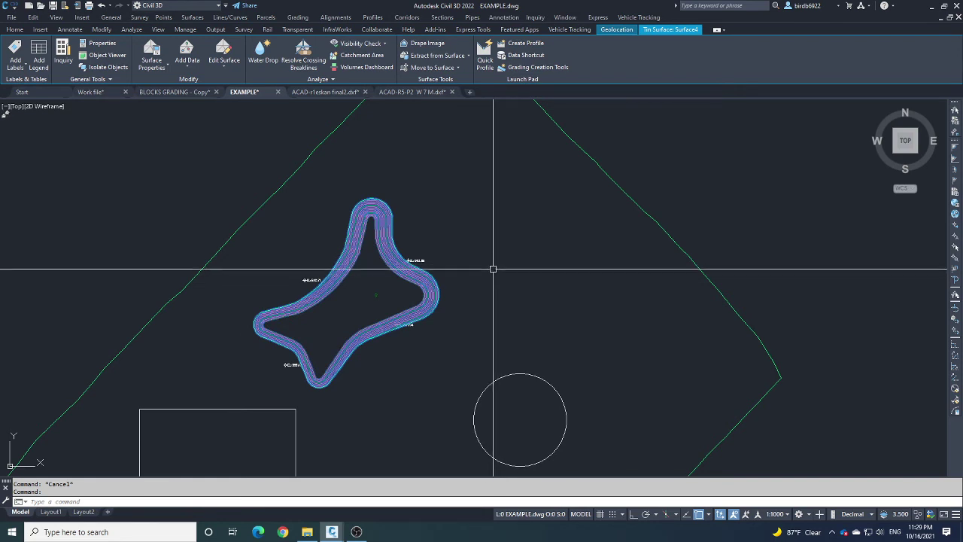
scroll(394, 242, up, 3)
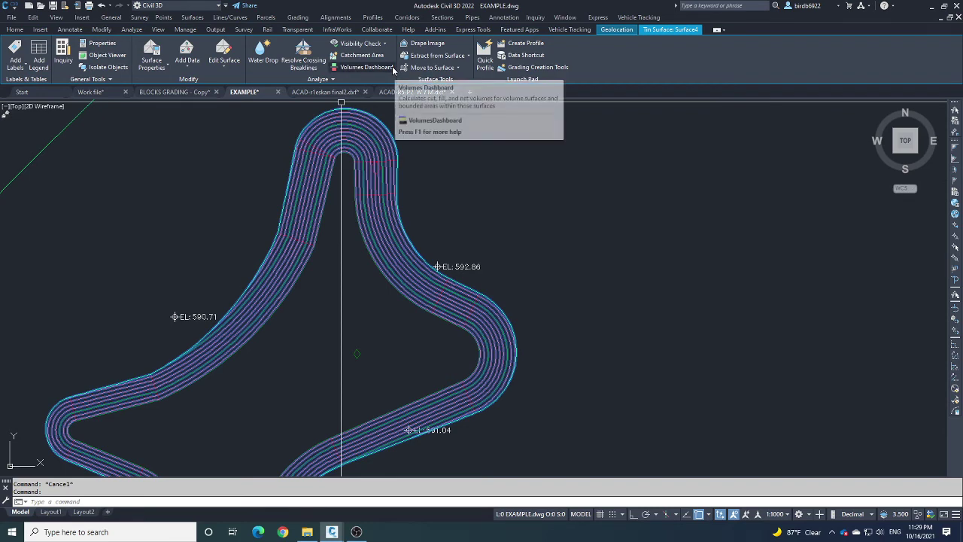
key(Escape)
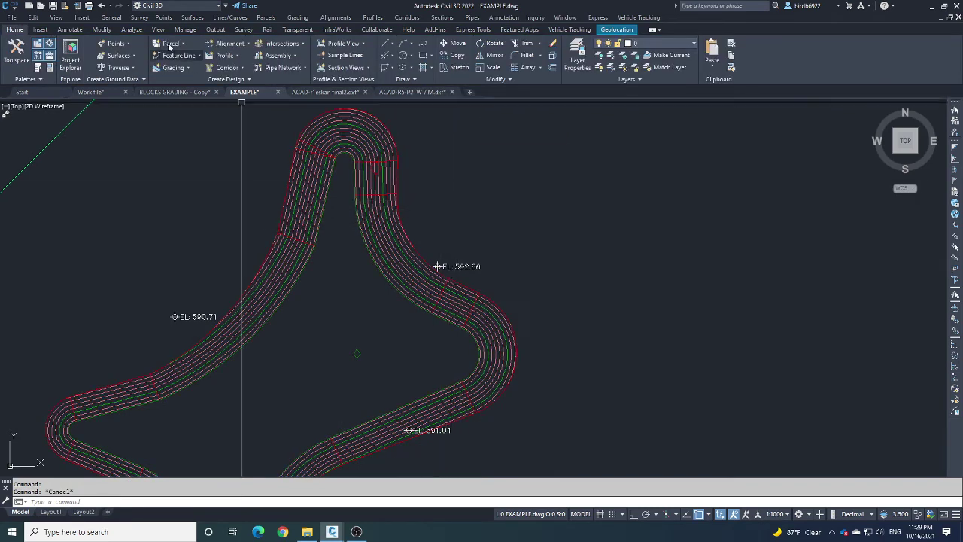
- Open the Volumes Dashboard for calculating the cut and fill of the graded star-shaped area
click(132, 30)
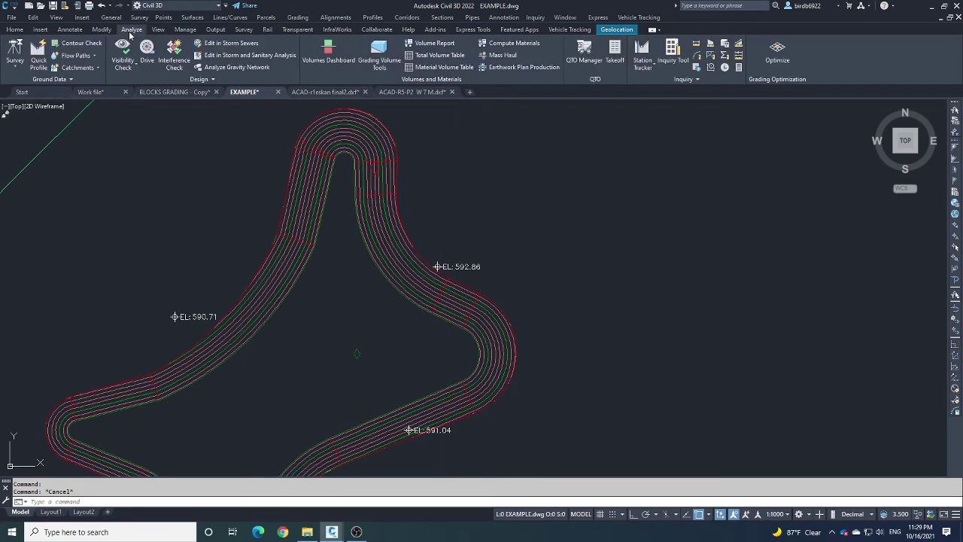
click(334, 59)
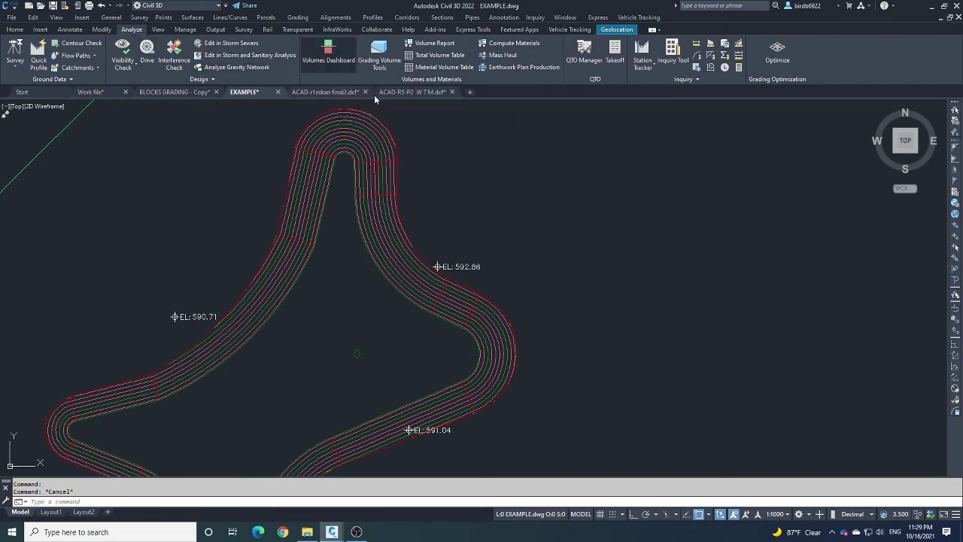
scroll(498, 191, down, 5)
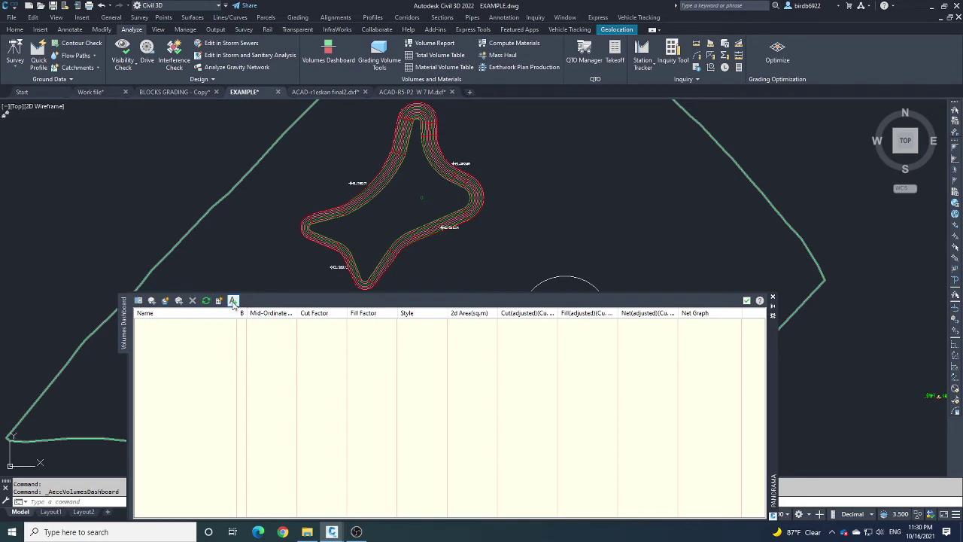
click(233, 300)
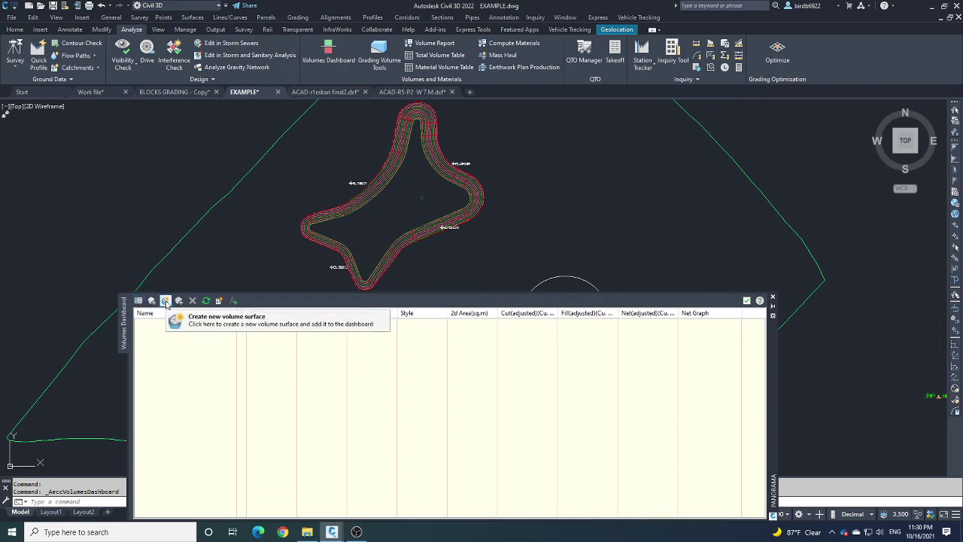
- Start creating a new volume surface from the dashboard with its type set to TIN volume surface
click(166, 302)
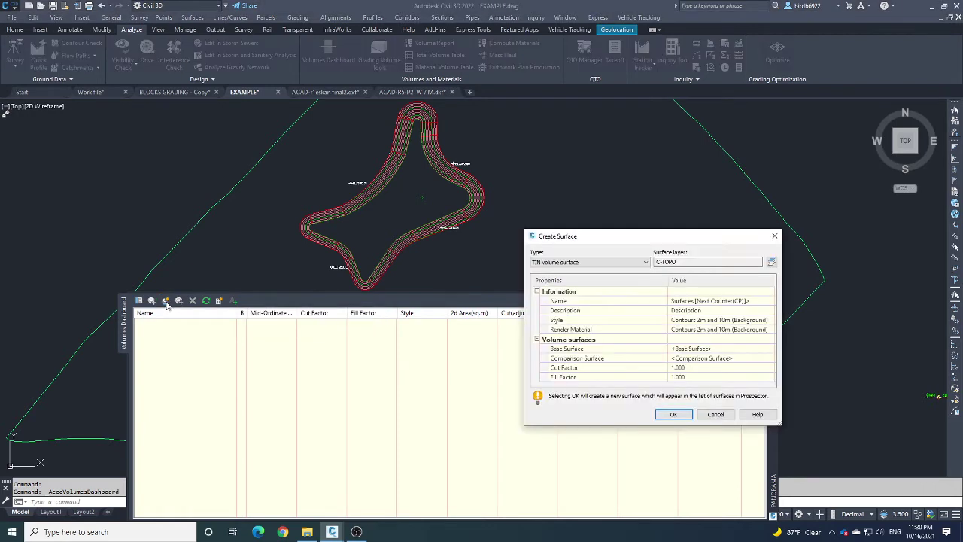
drag(626, 246, 652, 251)
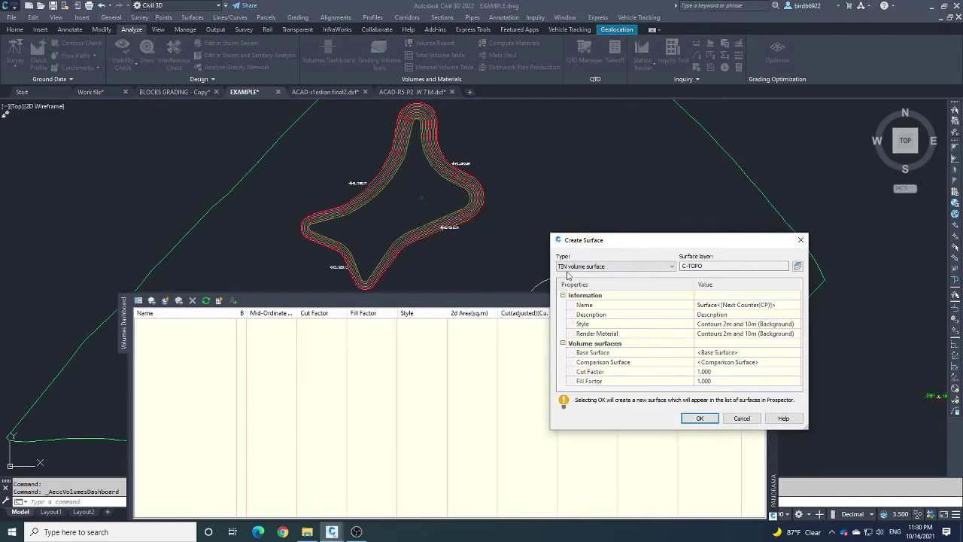
click(650, 269)
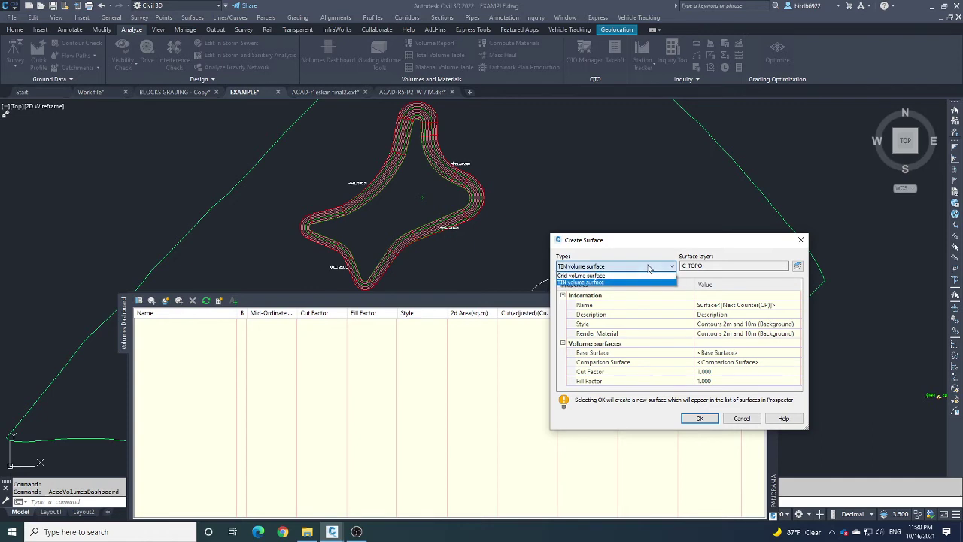
click(604, 283)
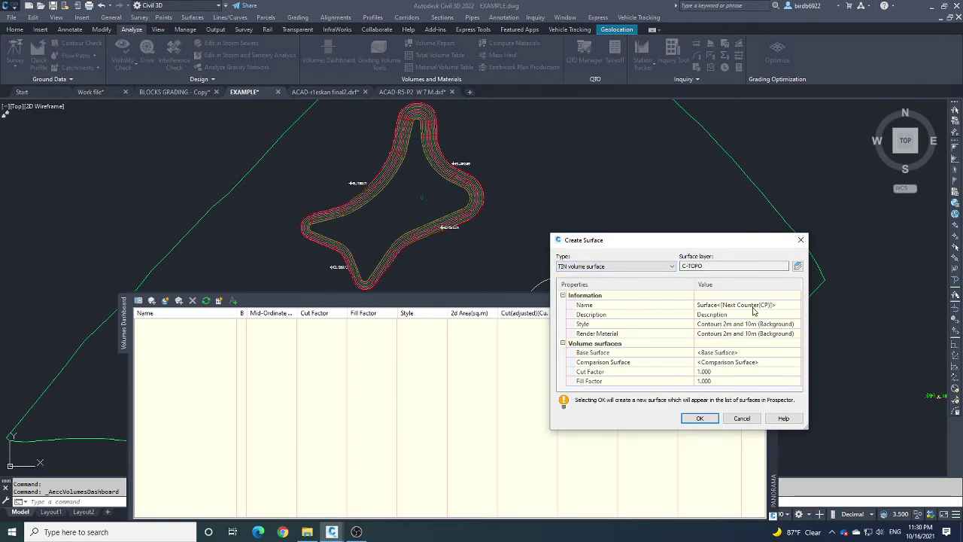
click(794, 306)
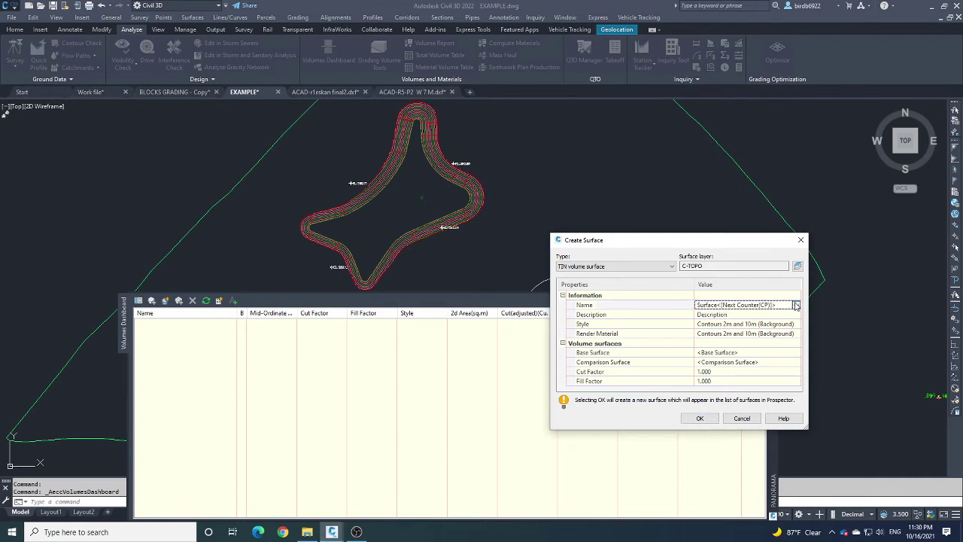
click(796, 305)
click(489, 373)
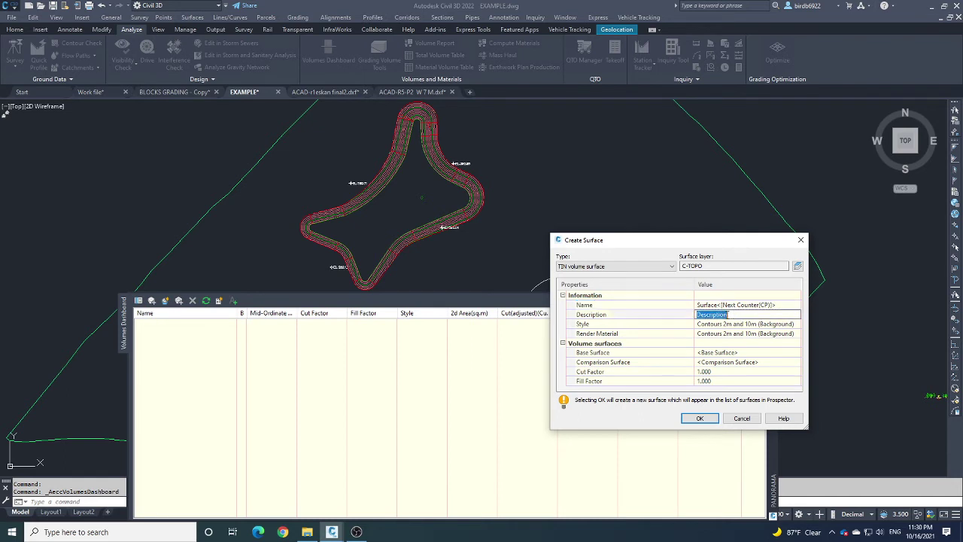
click(739, 316)
key(Return)
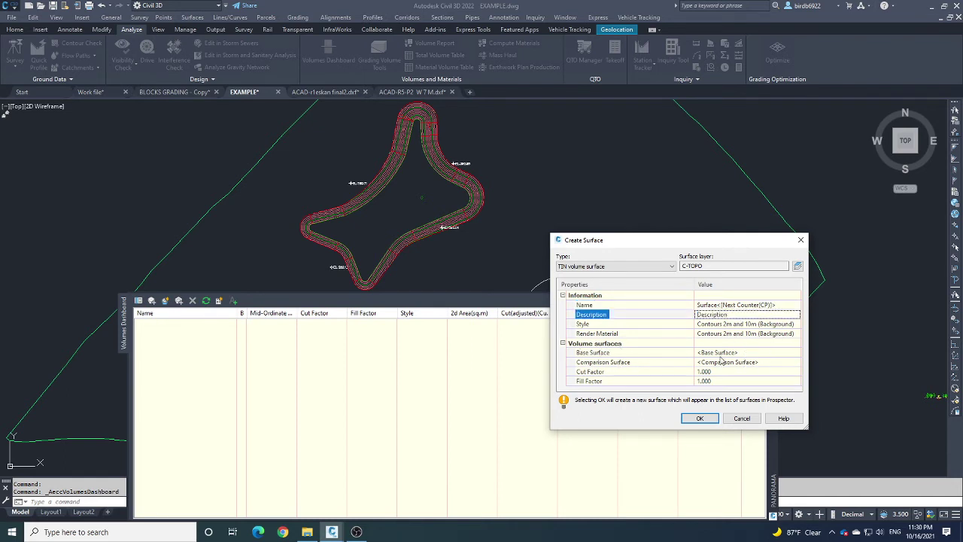
- Set Surface-MS as the base surface of the new TIN volume surface
click(749, 352)
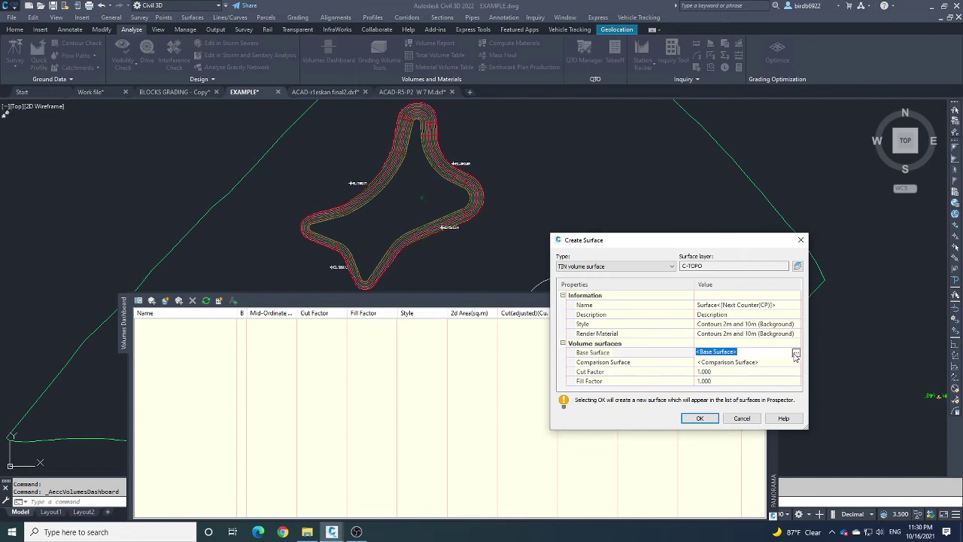
click(746, 354)
click(669, 353)
click(796, 353)
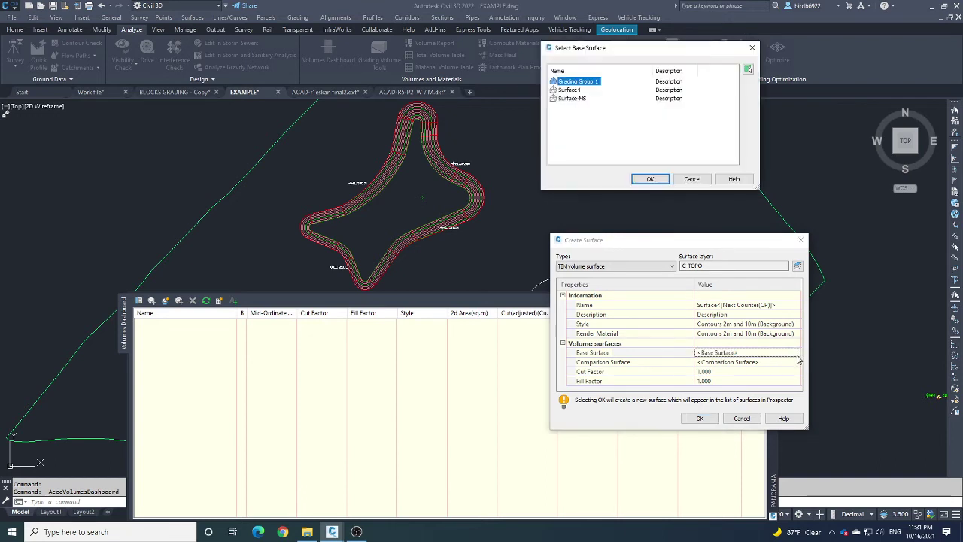
click(576, 98)
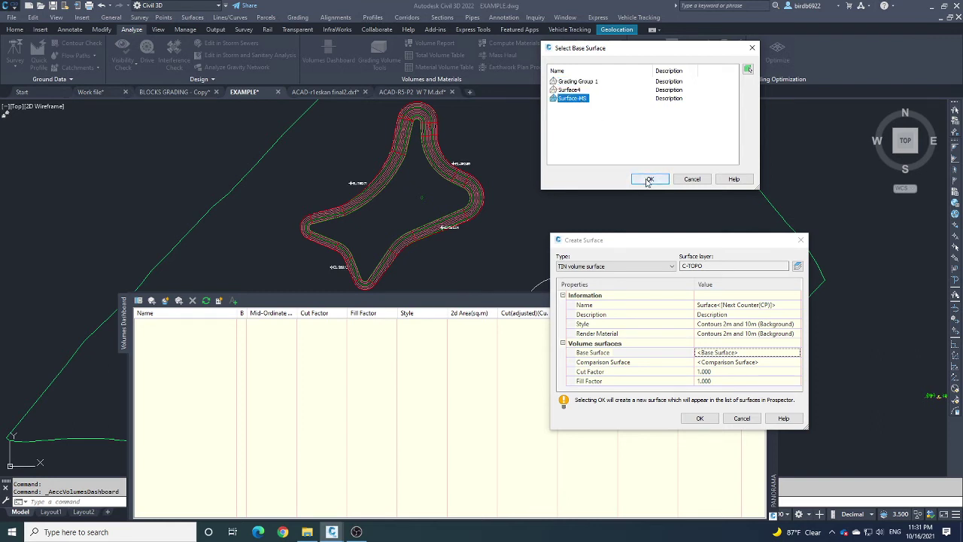
click(648, 180)
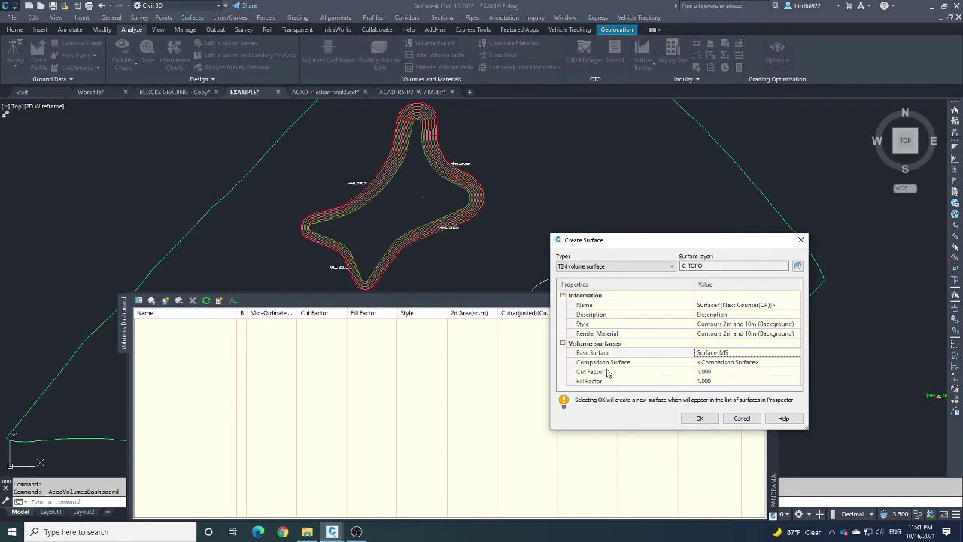
- Set Surface4 as the comparison surface of the new TIN volume surface
click(770, 362)
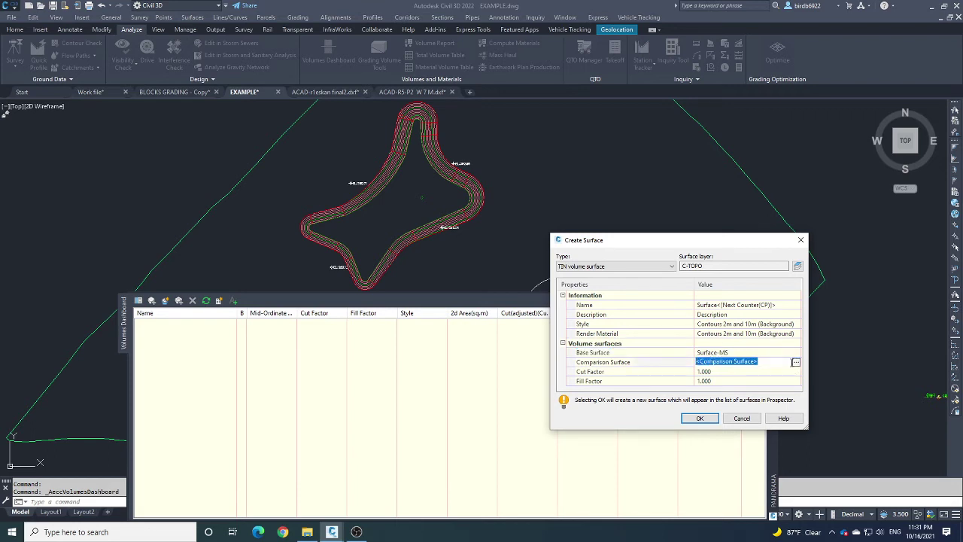
click(796, 363)
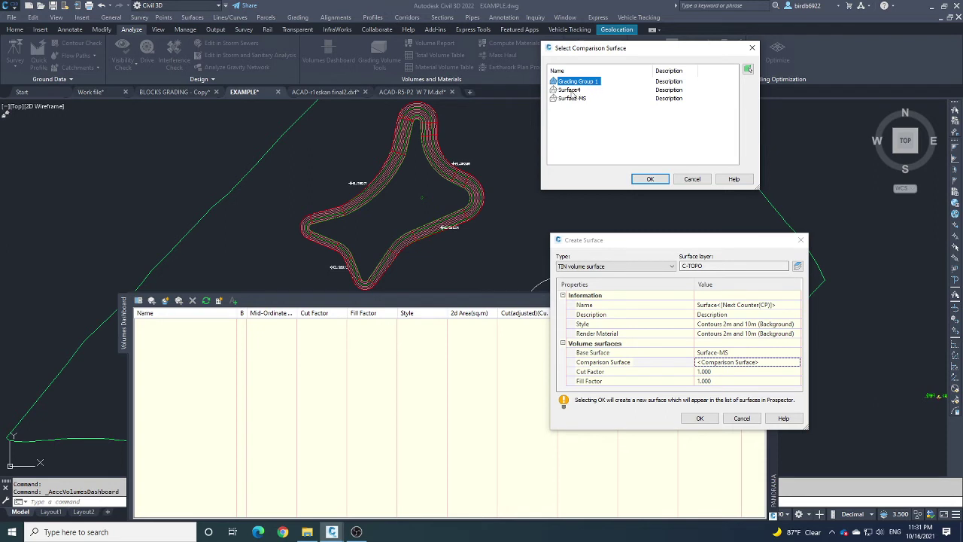
click(574, 90)
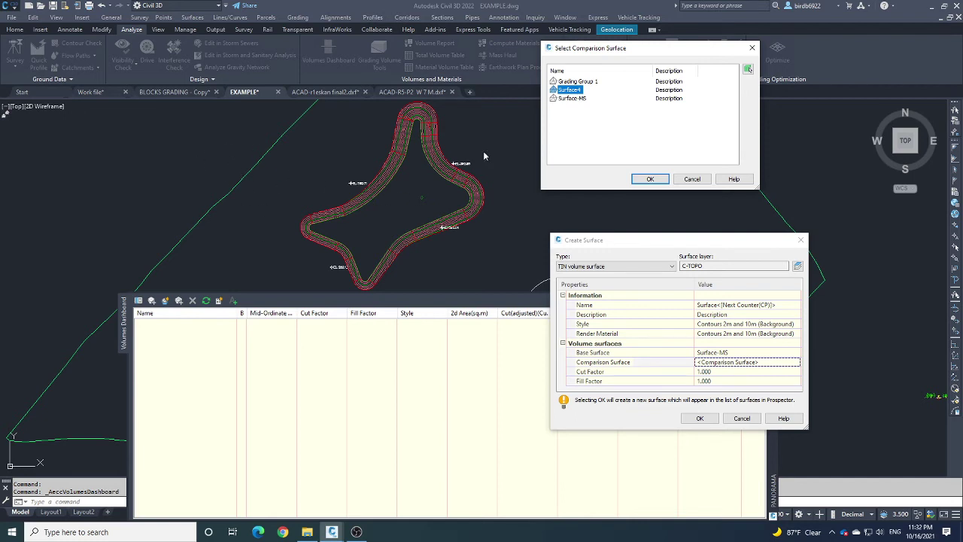
click(652, 180)
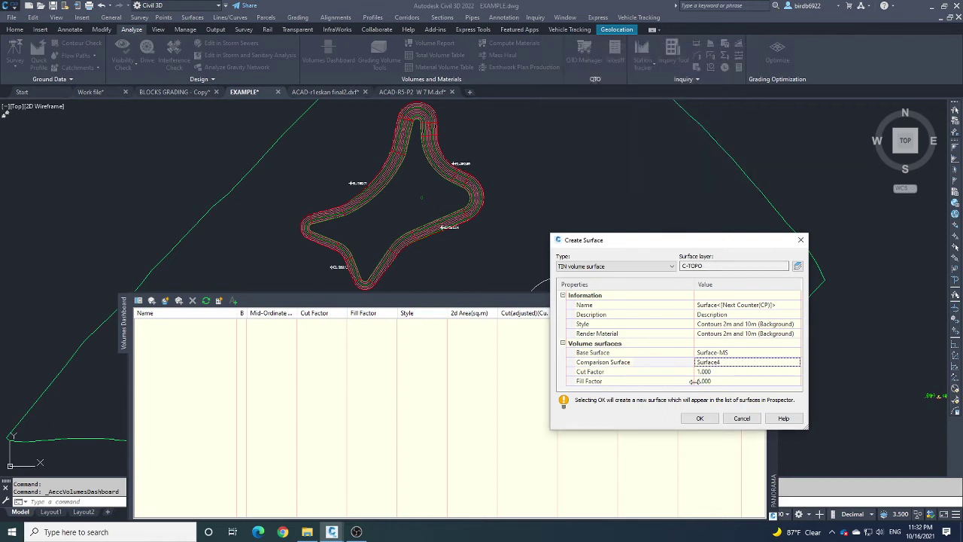
- Create the volume surface with a cut factor and a fill factor of 1.000
click(722, 372)
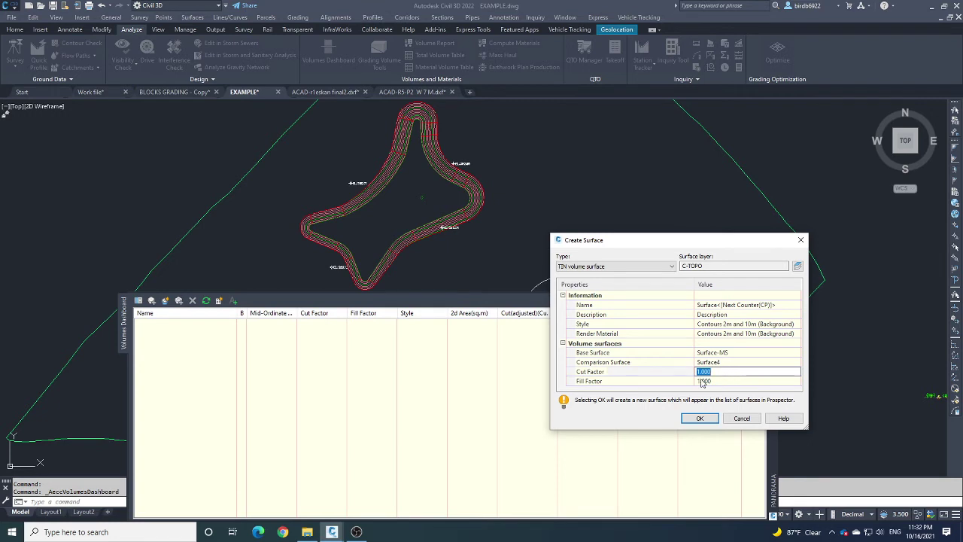
click(717, 381)
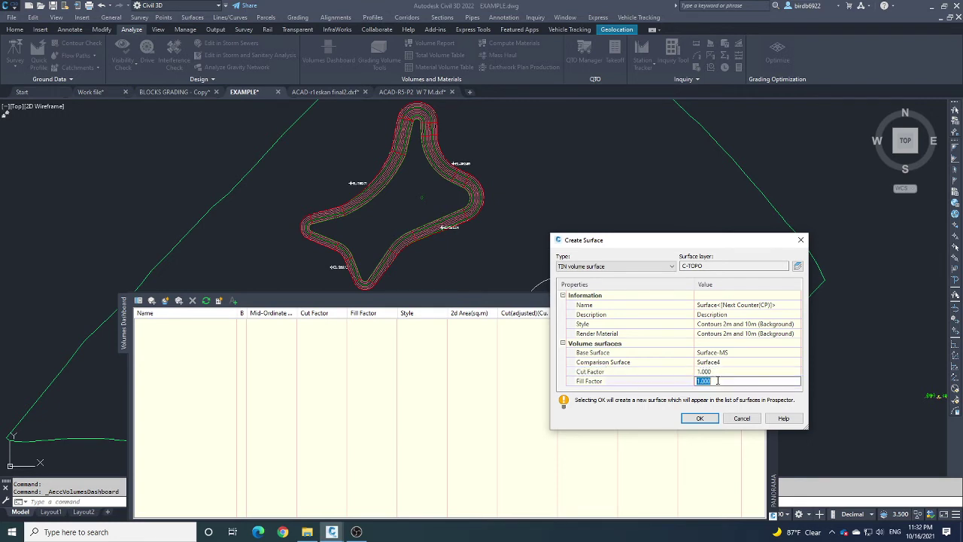
key(Return)
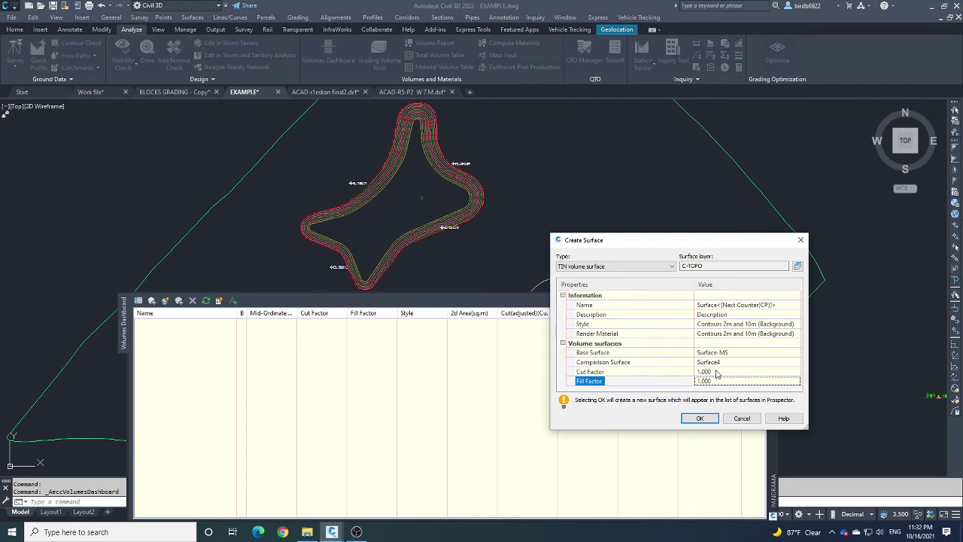
click(702, 419)
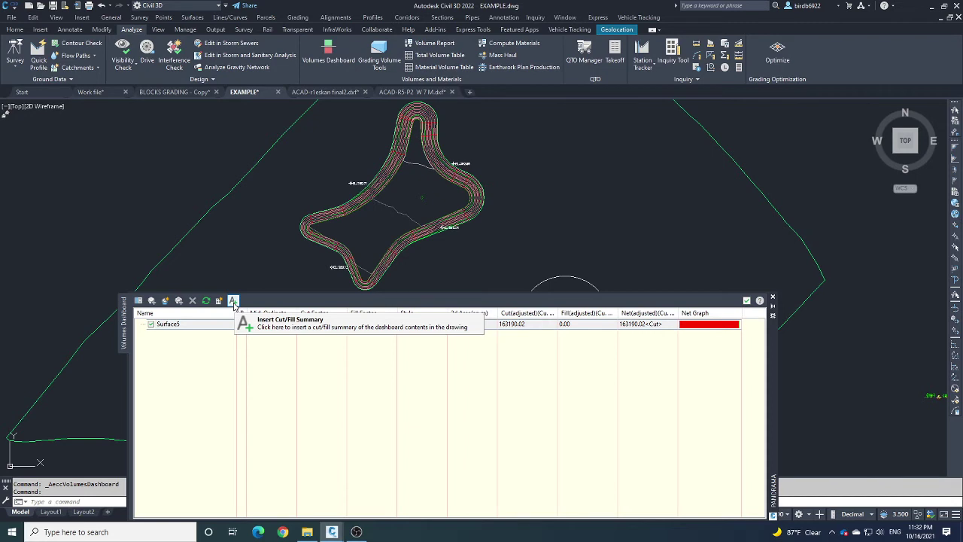
- Insert the cut/fill summary into the drawing east of the star-shaped grading and close the Volumes Dashboard
click(233, 300)
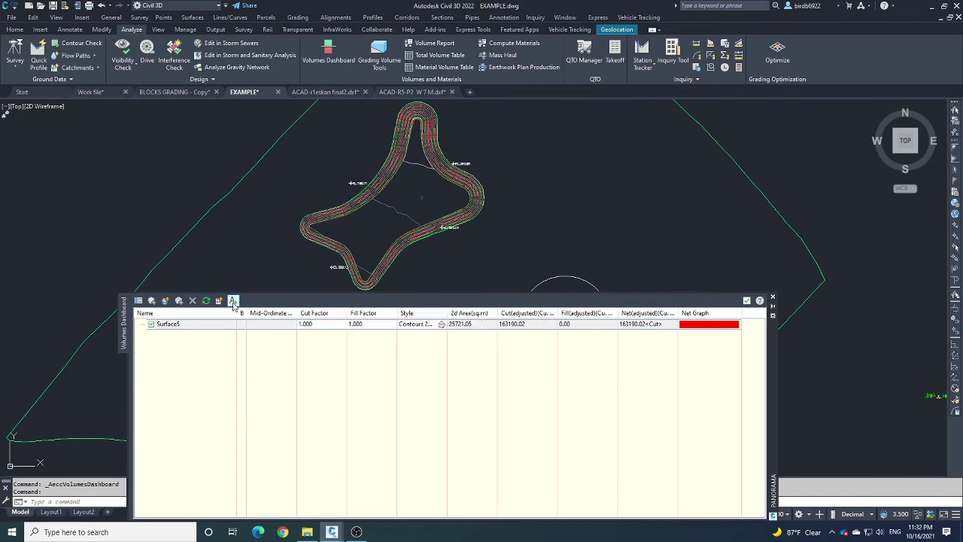
click(528, 214)
scroll(620, 230, up, 5)
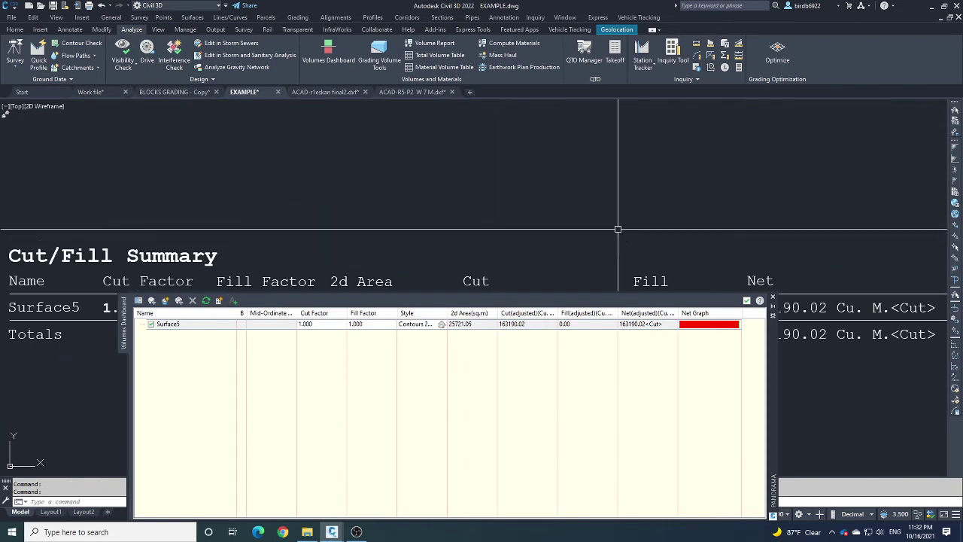
scroll(572, 209, down, 6)
scroll(526, 248, up, 4)
scroll(527, 248, down, 2)
scroll(527, 226, up, 2)
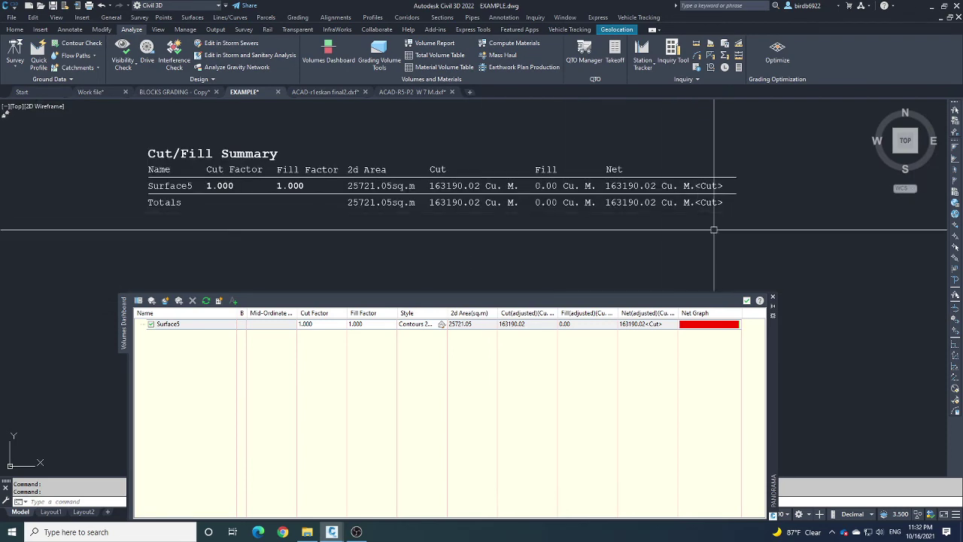
middle_drag(542, 204, 467, 204)
scroll(673, 286, down, 2)
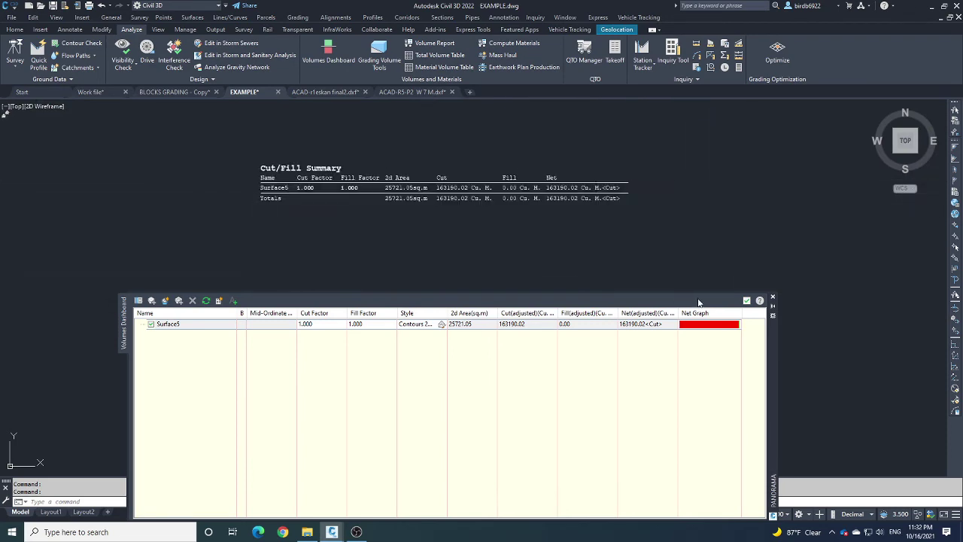
click(747, 301)
- Display the new TIN volume surface of the star-shaped grading in the Object Viewer
middle_drag(650, 213, 563, 248)
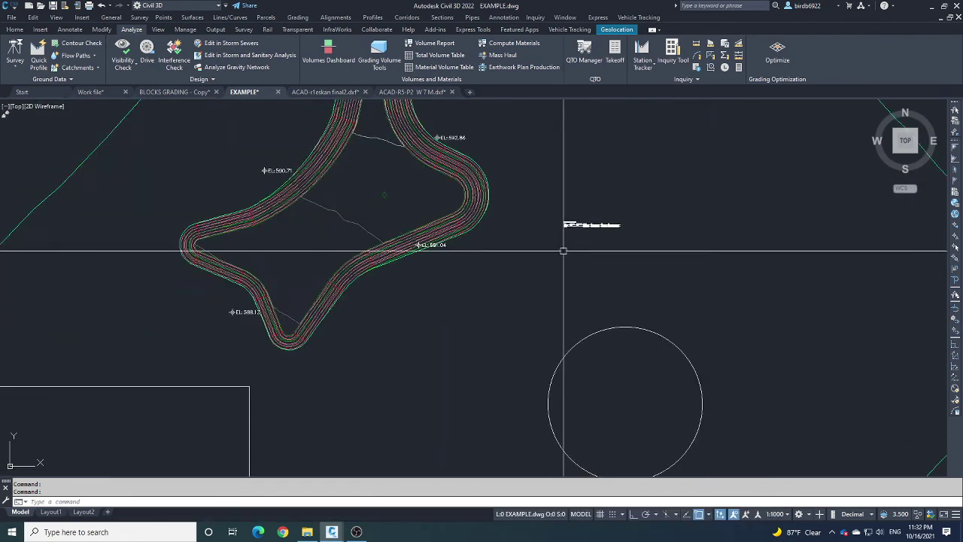
scroll(380, 263, up, 1)
click(359, 258)
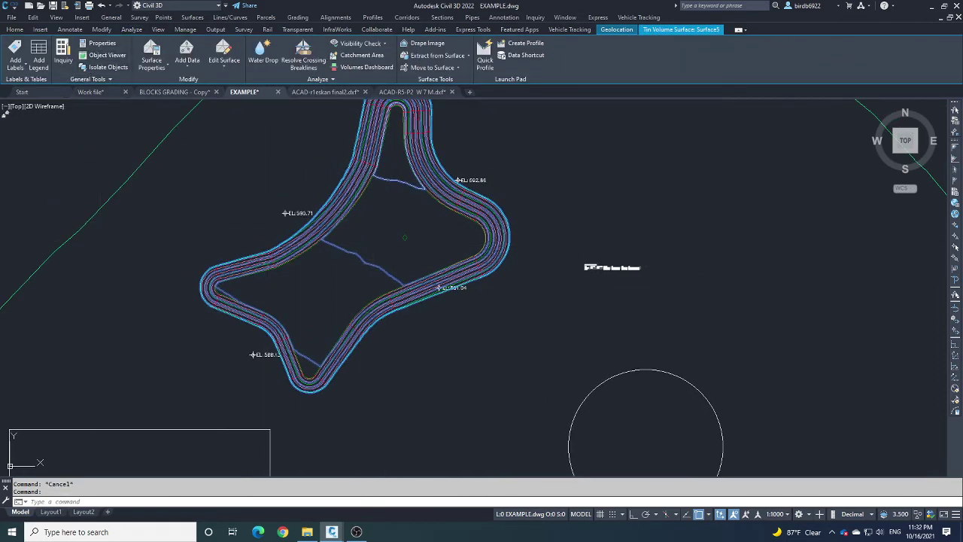
click(103, 55)
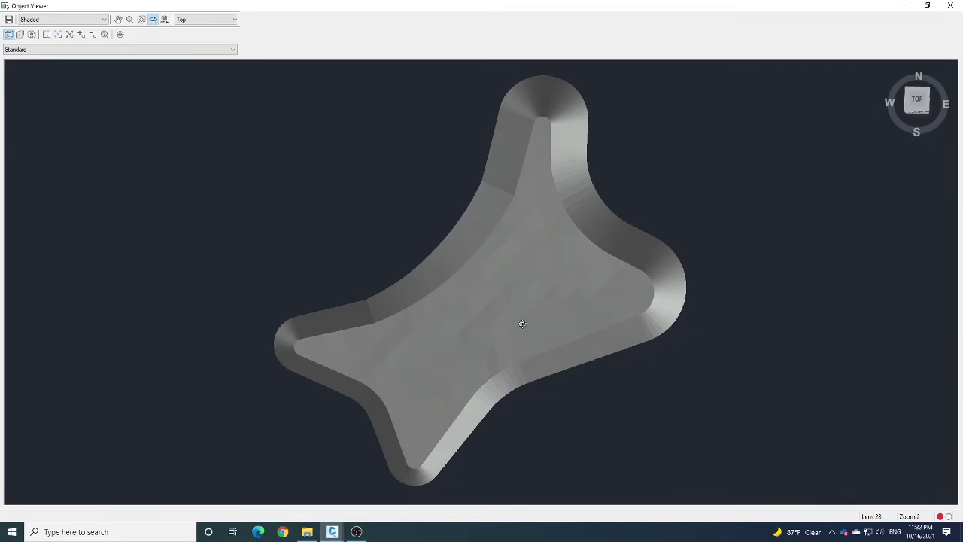
- Orbit the shaded volume surface to inspect its side slopes and close the Object Viewer
mouse_move(522, 324)
mouse_down()
mouse_move(555, 189)
mouse_move(453, 284)
mouse_move(489, 251)
mouse_up()
key(Escape)
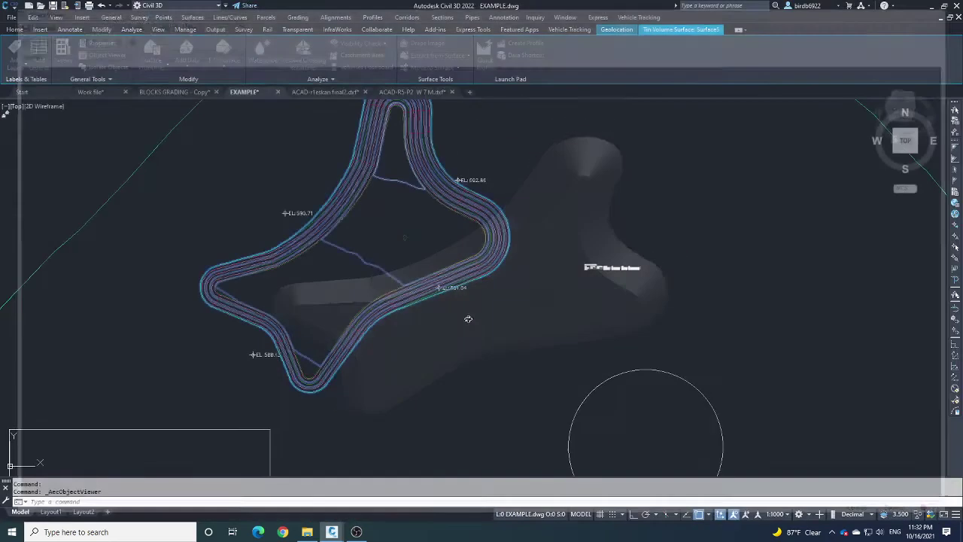
key(Escape)
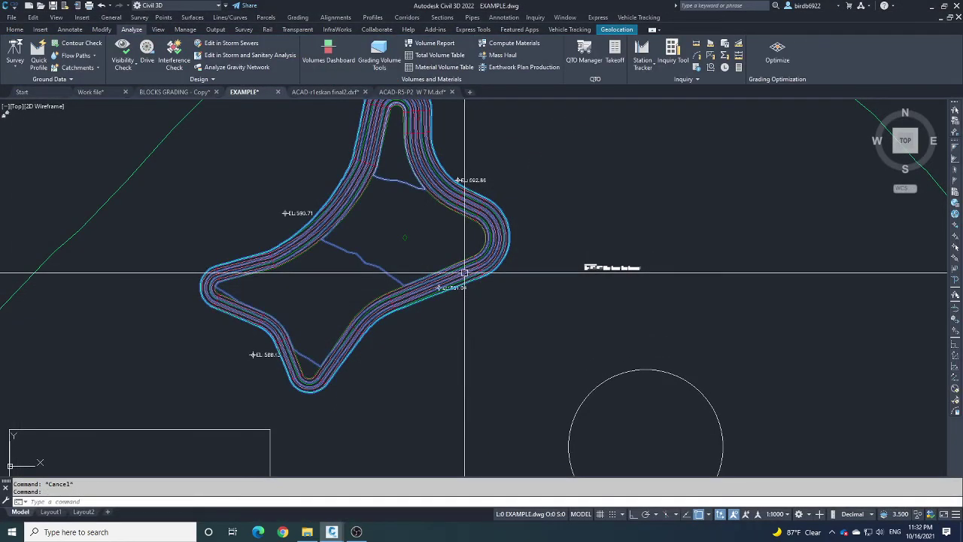
- Inspect the volume surface again in the Object Viewer from the SW Isometric view and other angles, and close the viewer
click(464, 272)
click(104, 55)
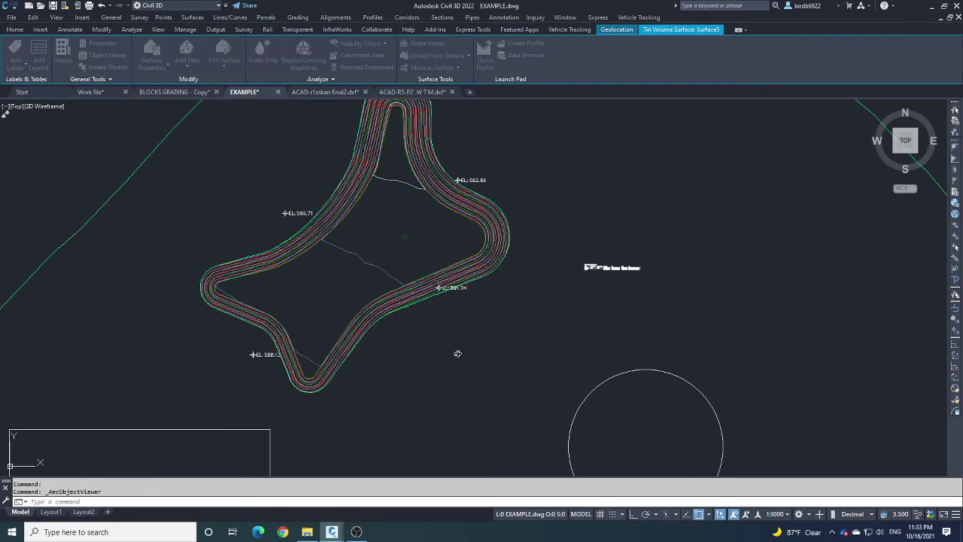
mouse_move(449, 362)
mouse_down()
mouse_move(423, 249)
mouse_move(522, 351)
mouse_move(377, 293)
mouse_move(415, 243)
mouse_move(399, 342)
mouse_move(495, 445)
mouse_move(209, 146)
mouse_up()
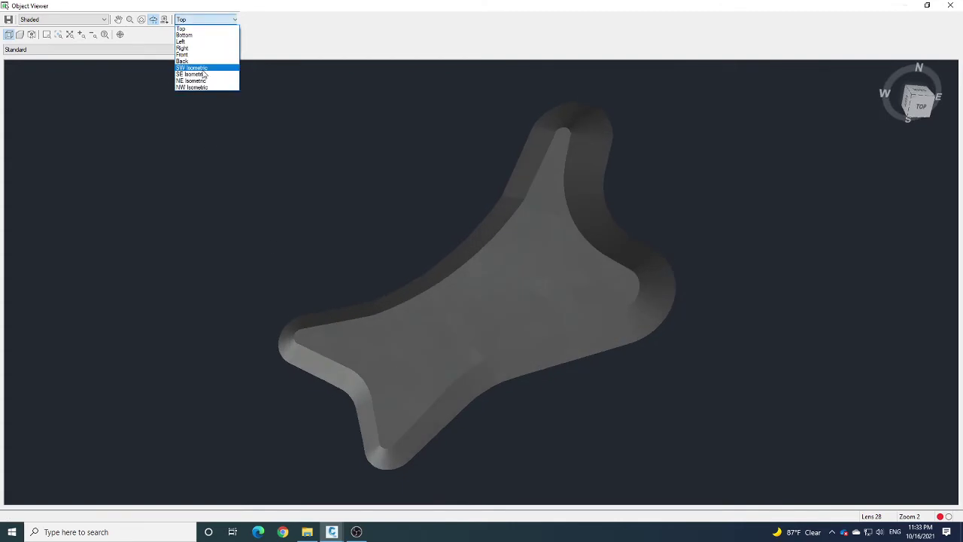
click(202, 70)
mouse_move(553, 310)
mouse_down()
mouse_move(539, 248)
mouse_move(555, 149)
mouse_move(518, 320)
mouse_move(493, 146)
mouse_move(466, 239)
mouse_up()
key(Escape)
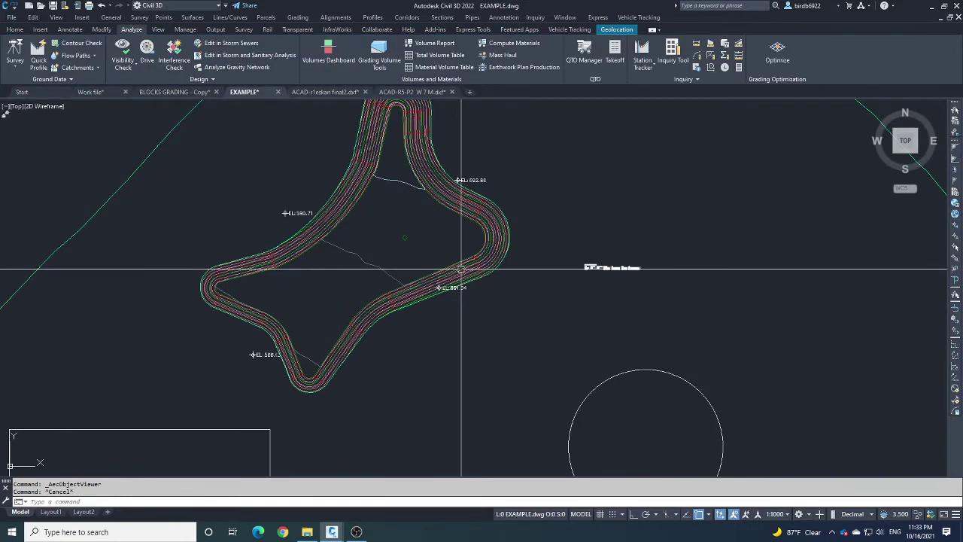
- View the overlapping surfaces and feature line of the star-shaped grading together in the Object Viewer, tilt them, and close the viewer
click(498, 271)
click(505, 271)
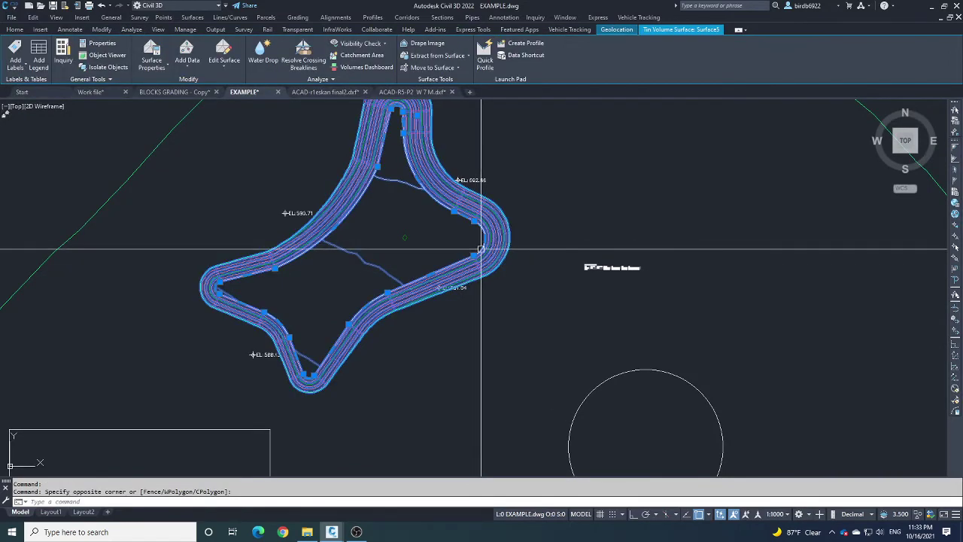
click(505, 252)
click(505, 221)
click(85, 103)
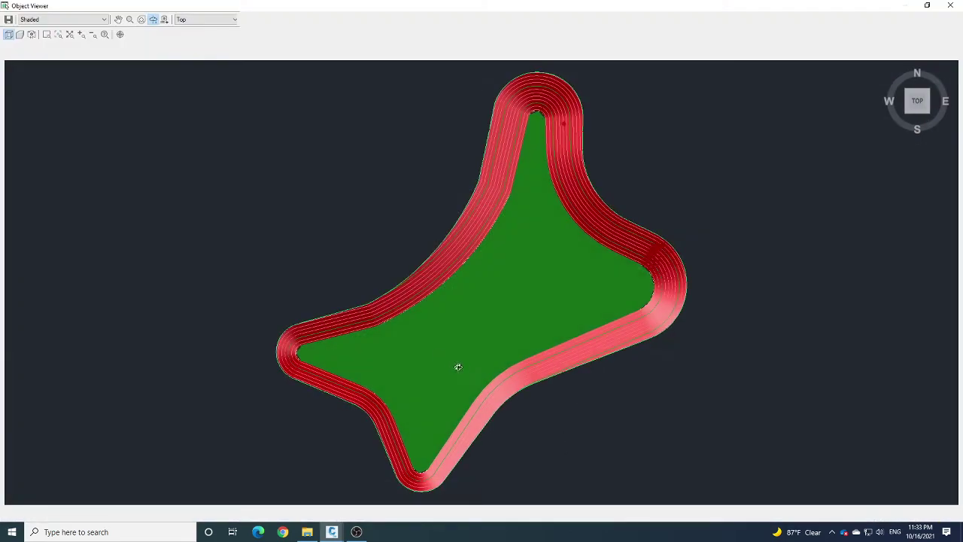
drag(456, 366, 454, 323)
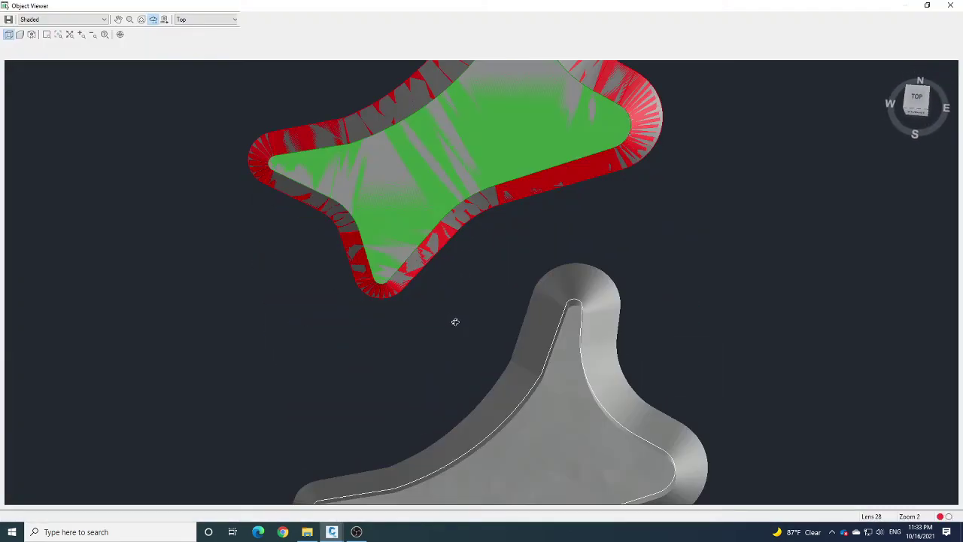
scroll(409, 260, down, 5)
key(Escape)
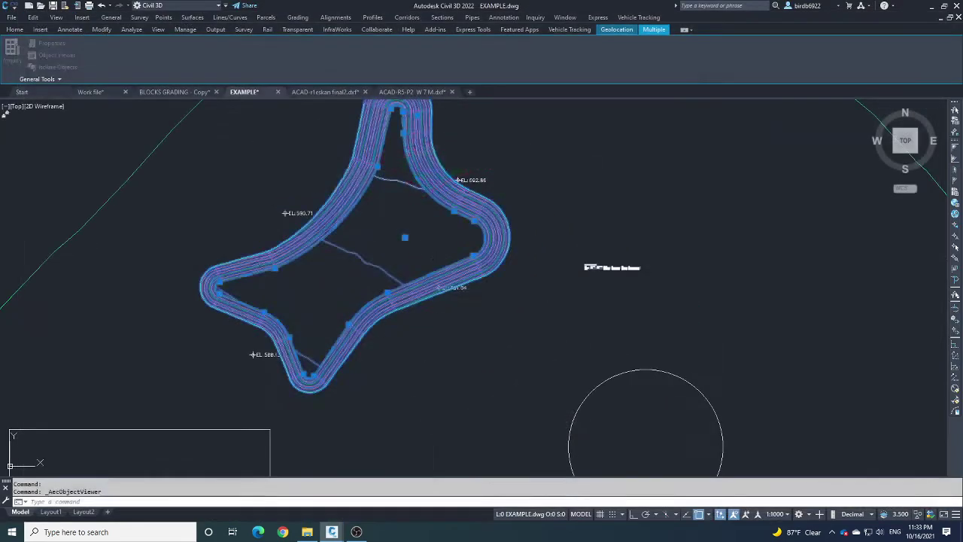
scroll(404, 319, down, 2)
key(Escape)
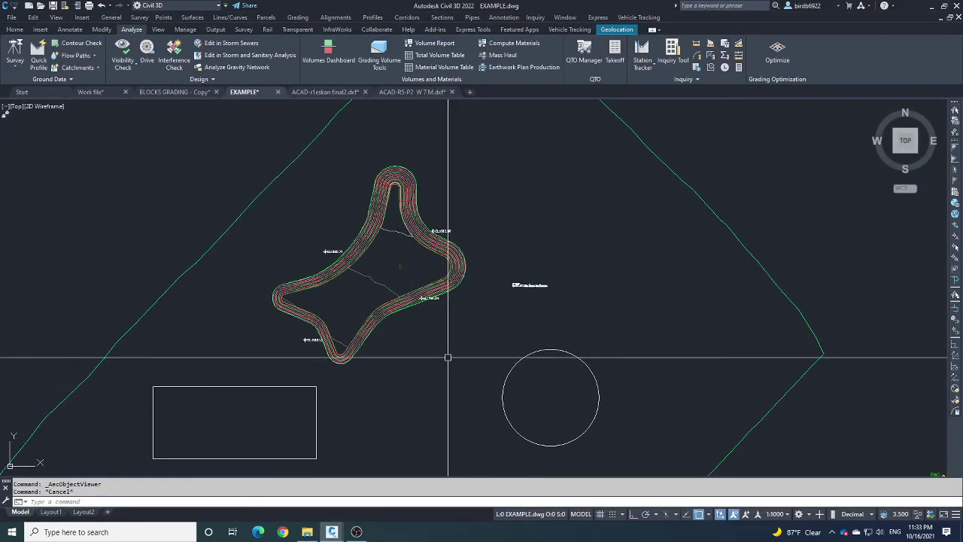
scroll(399, 351, down, 3)
mouse_move(387, 326)
middle_down()
mouse_move(374, 298)
mouse_move(409, 351)
middle_up()
scroll(409, 350, up, 8)
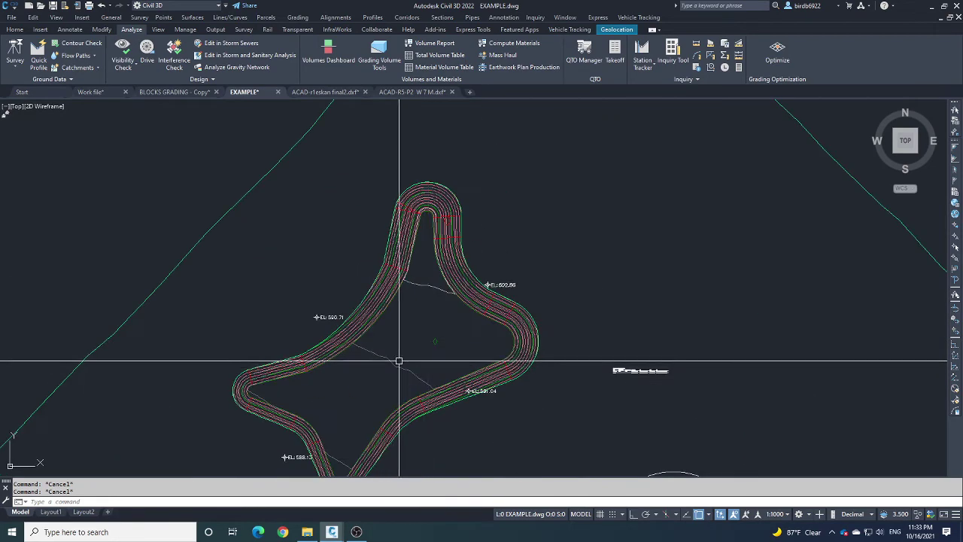
click(374, 367)
scroll(374, 368, down, 6)
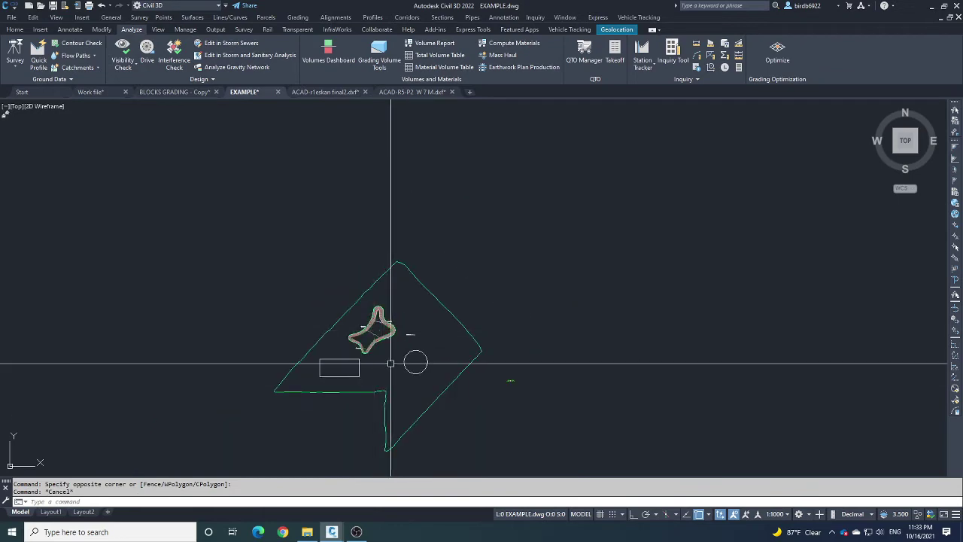
key(Escape)
scroll(346, 356, up, 2)
scroll(301, 301, down, 2)
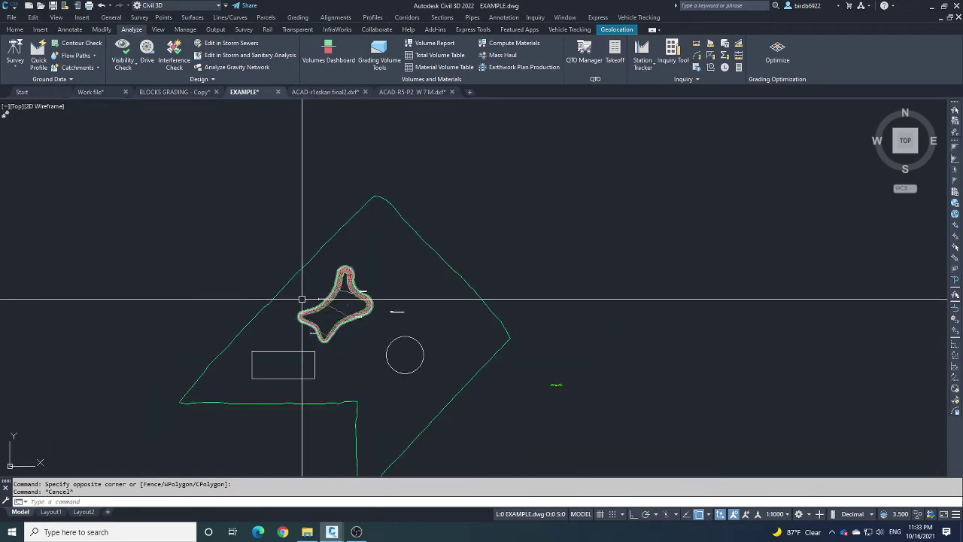
- Draw a straight polyline diagonally across the star-shaped grading, from outside its southwest edge to beyond its northeast edge
scroll(333, 339, up, 4)
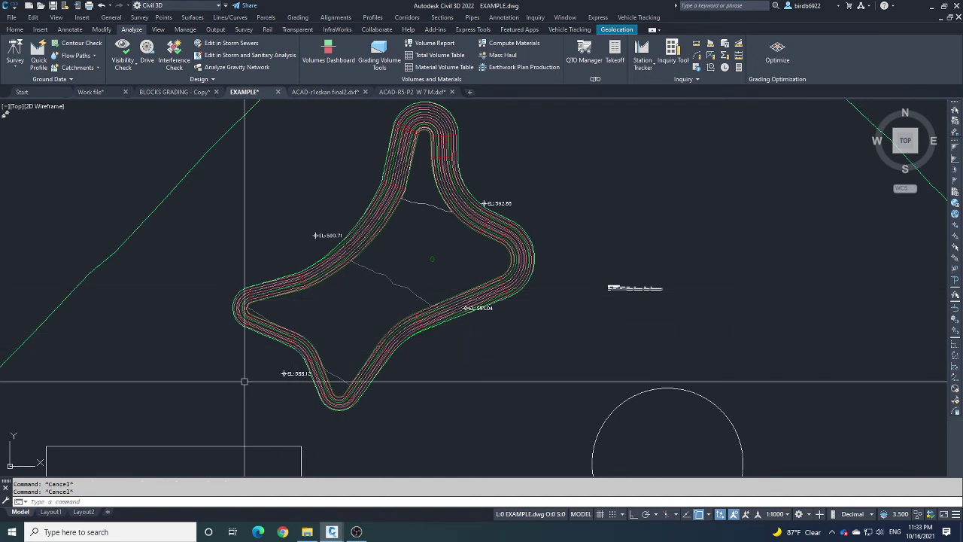
key(Return)
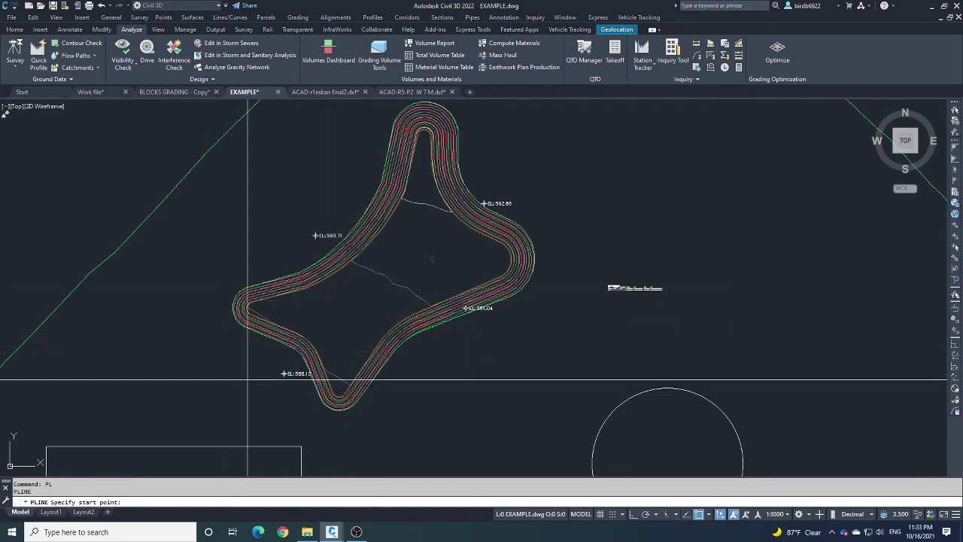
click(249, 378)
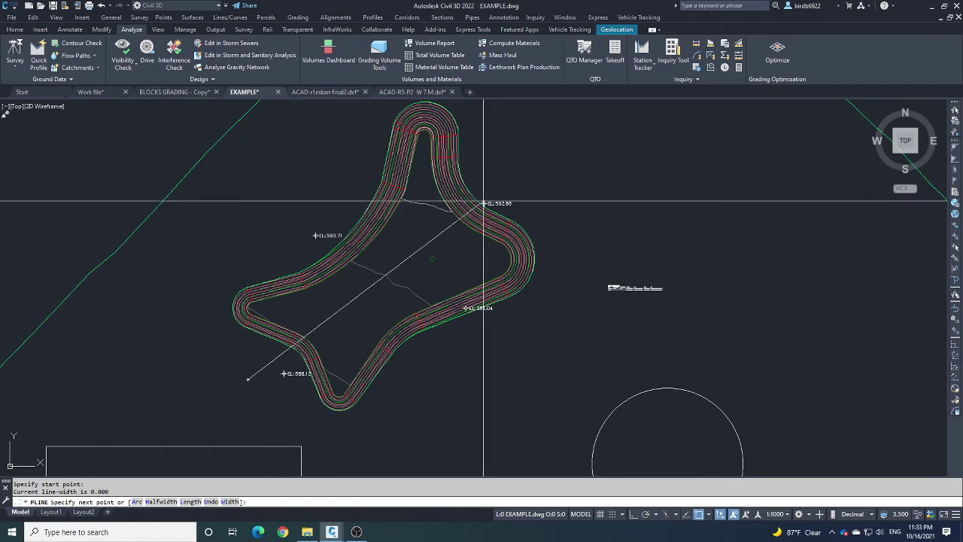
click(550, 141)
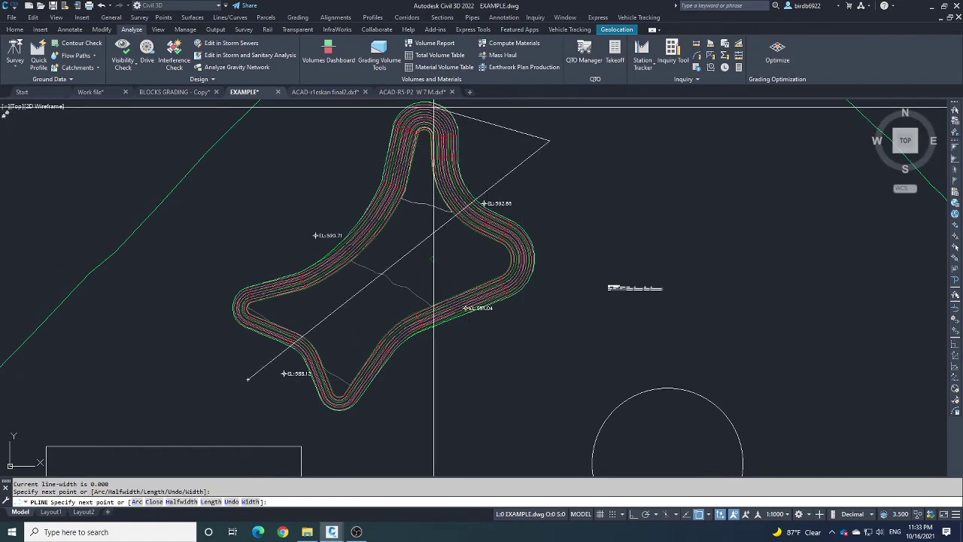
middle_drag(448, 105, 444, 167)
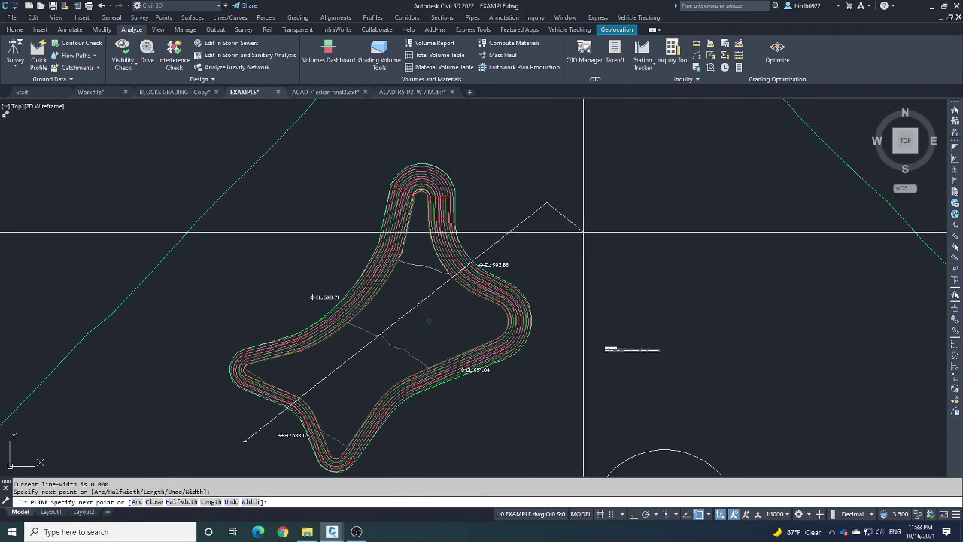
key(Escape)
scroll(429, 264, down, 4)
scroll(441, 237, up, 3)
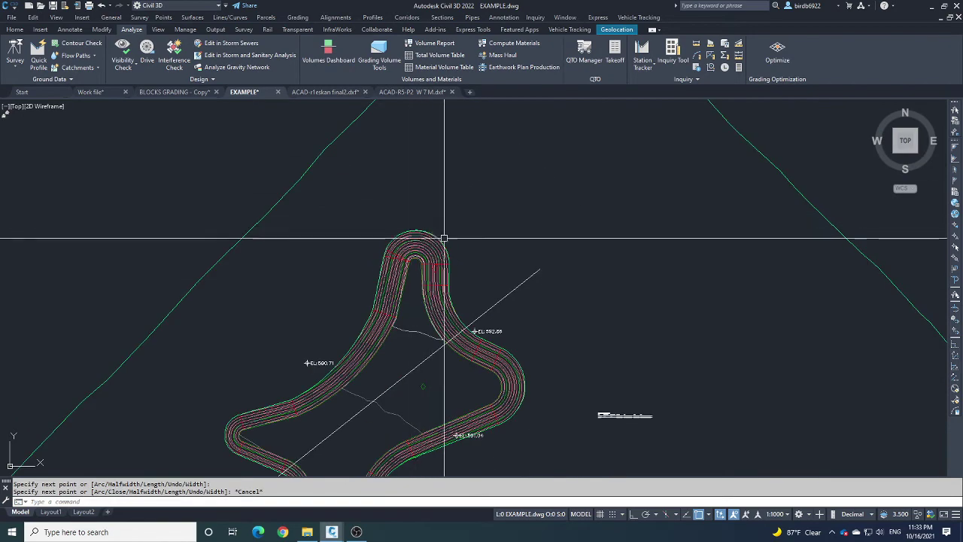
scroll(441, 281, down, 3)
scroll(418, 361, up, 2)
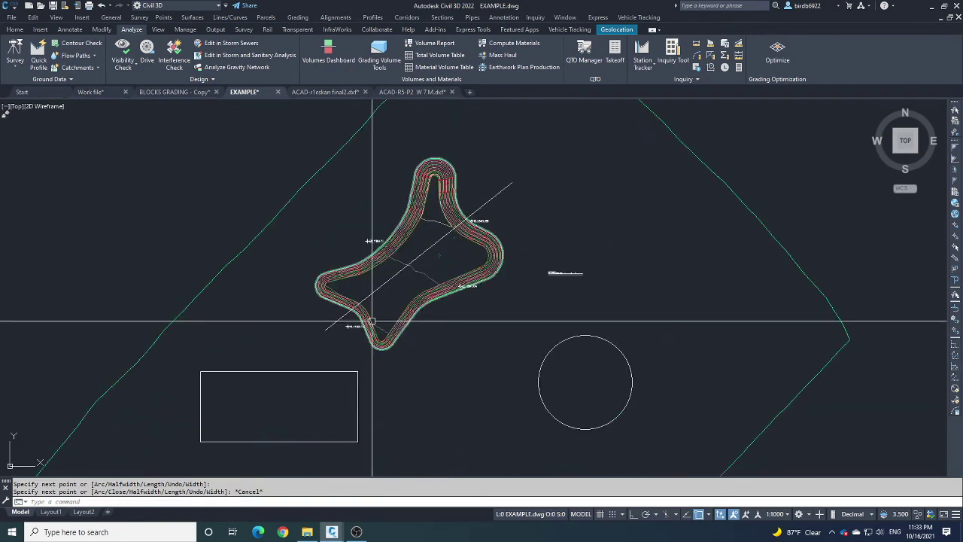
key(Escape)
key(Escape)
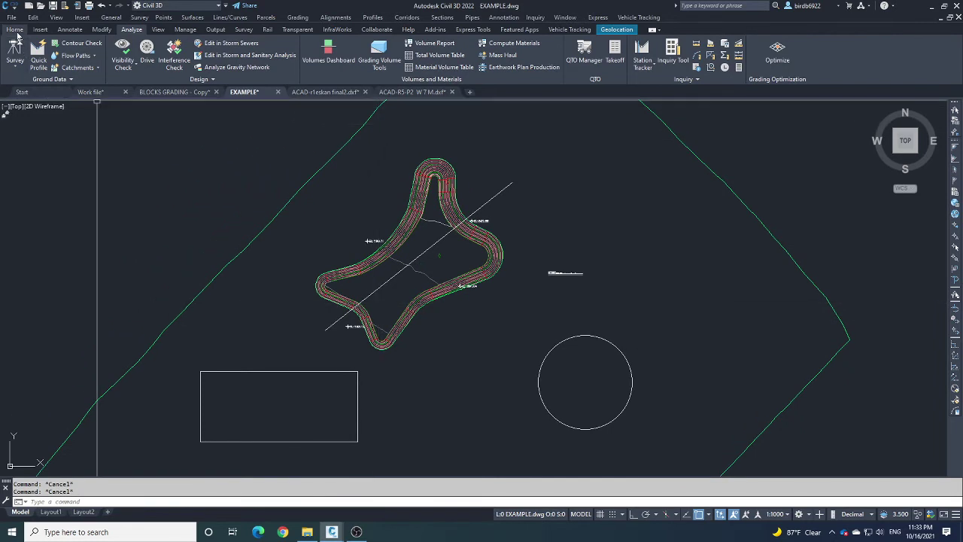
- Create a centerline alignment from the diagonal polyline, keeping its direction, the Proposed style and the Major and Minor only label set
click(15, 30)
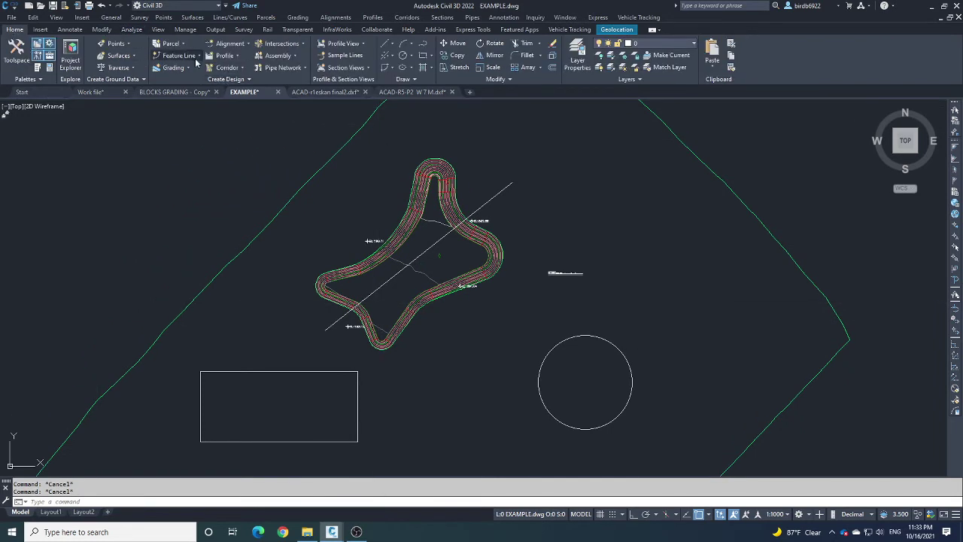
click(246, 44)
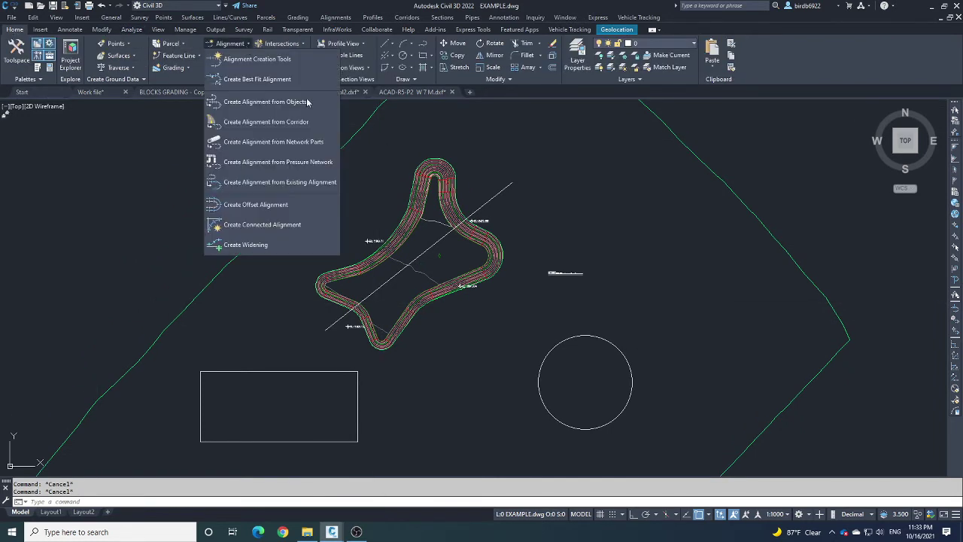
click(276, 103)
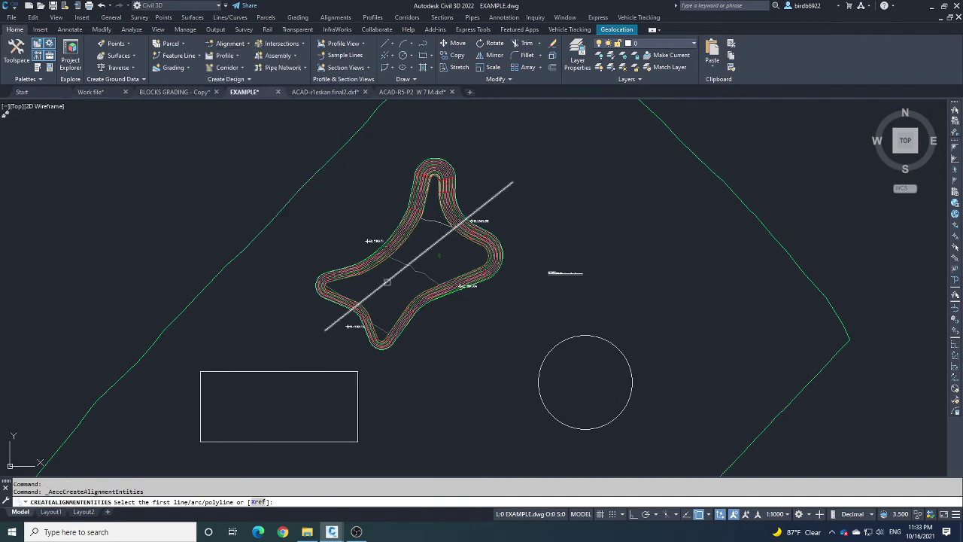
key(Return)
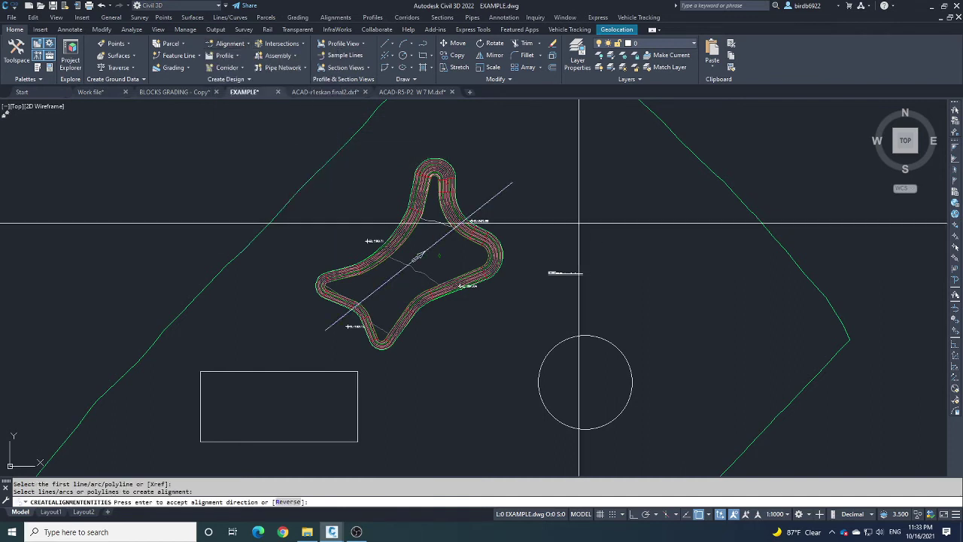
key(Return)
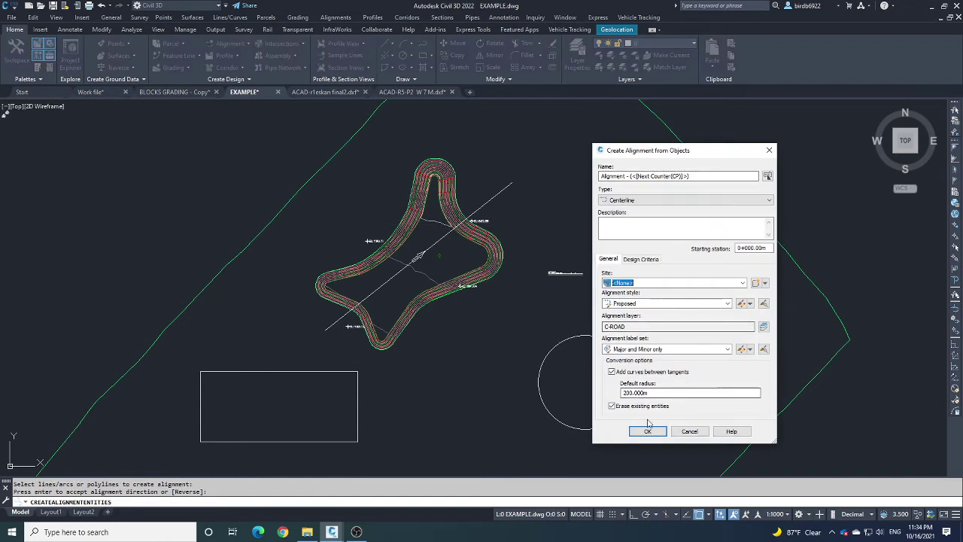
double_click(672, 349)
click(649, 434)
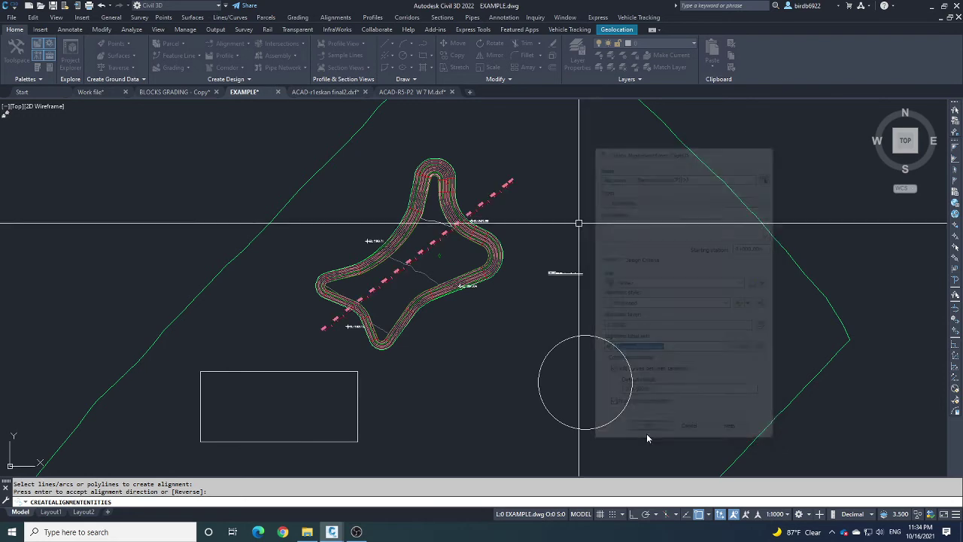
scroll(441, 338, up, 8)
scroll(405, 298, down, 10)
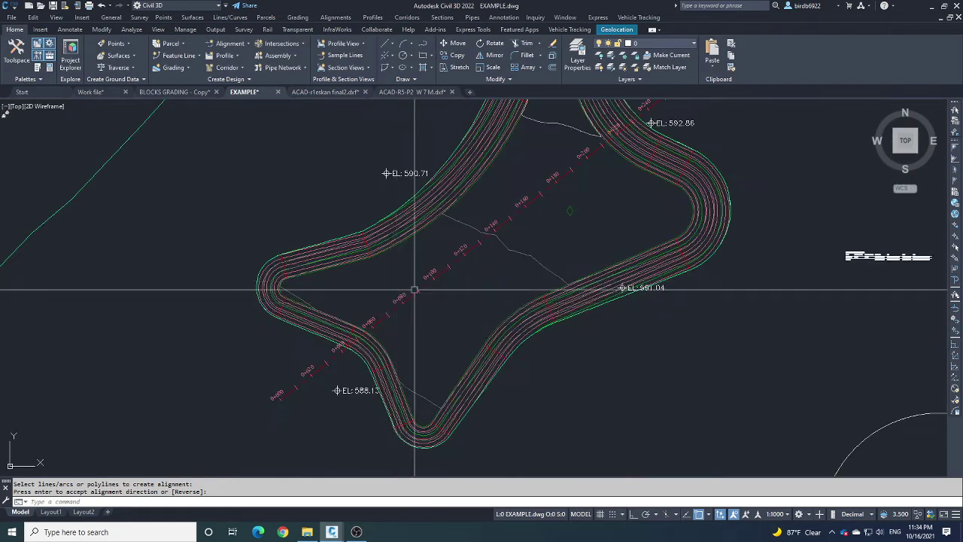
scroll(483, 255, down, 3)
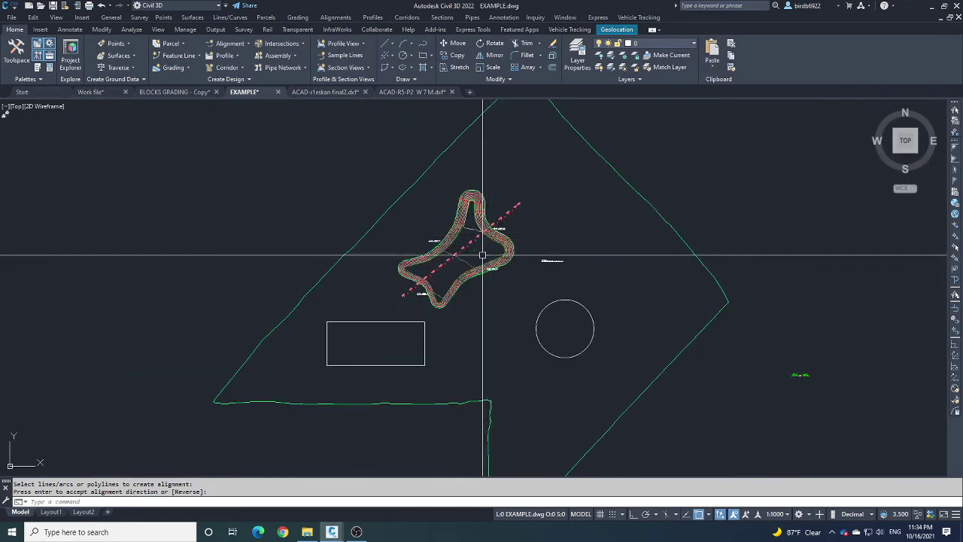
- Create a quick profile of feature line BLOCK-1 without sampling Grading Group 1, and place its profile view in the drawing
key(Escape)
scroll(493, 237, up, 2)
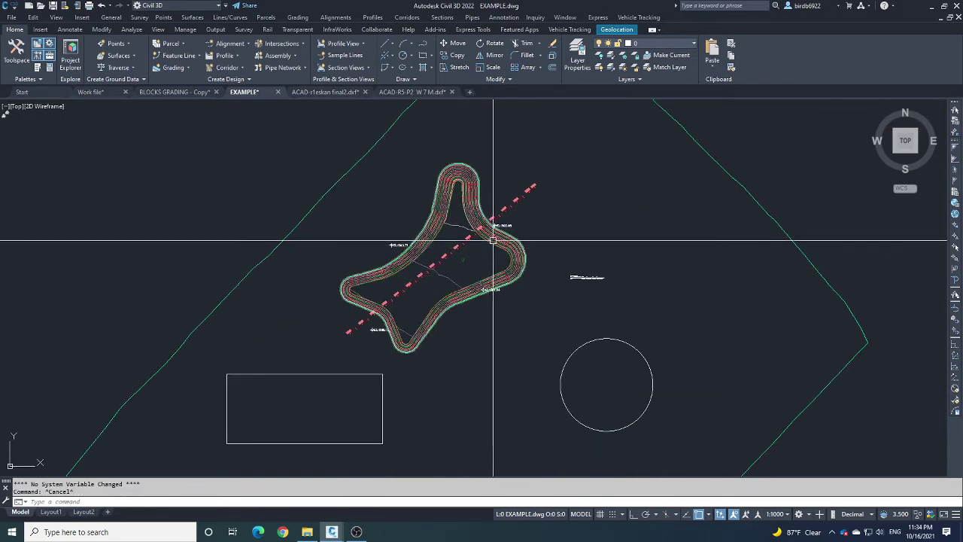
scroll(517, 283, up, 6)
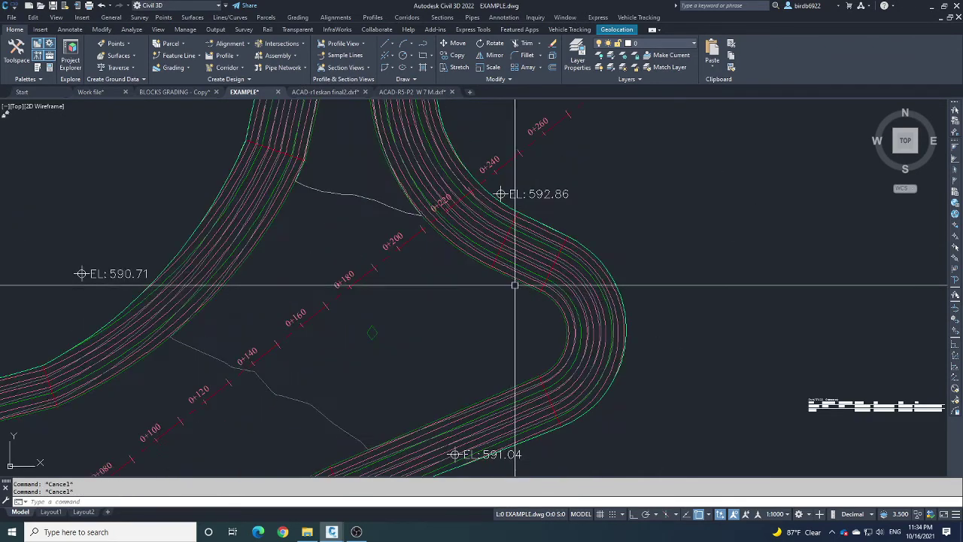
click(517, 283)
scroll(423, 260, down, 4)
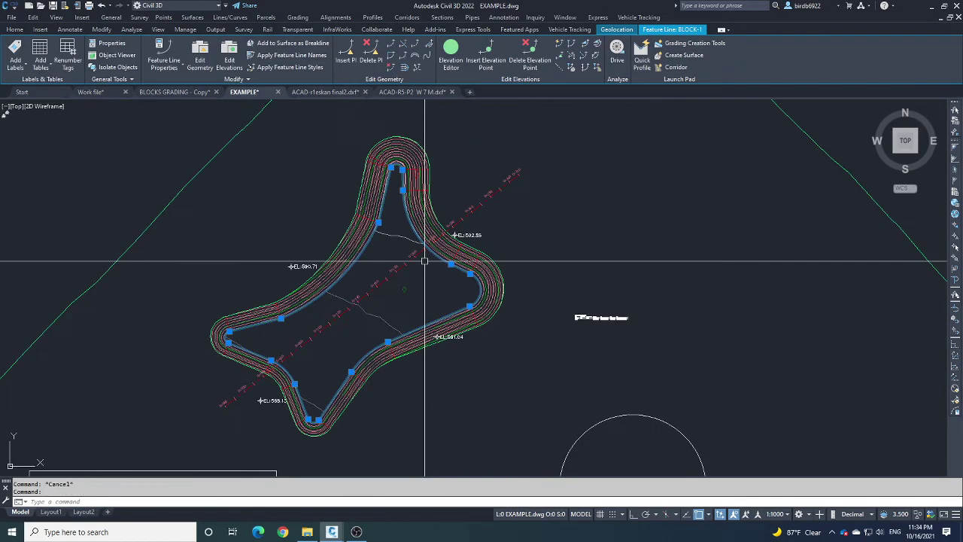
click(642, 59)
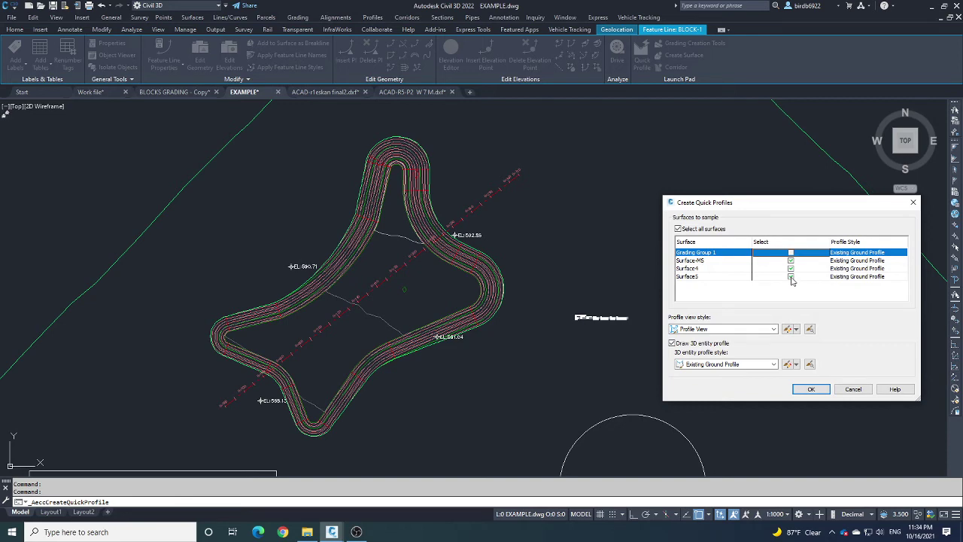
click(812, 389)
scroll(441, 308, down, 5)
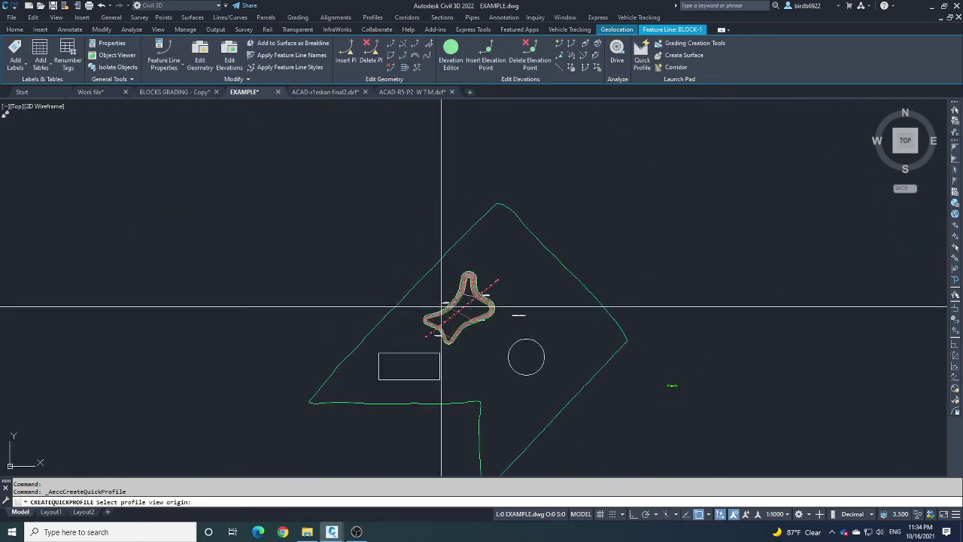
click(560, 367)
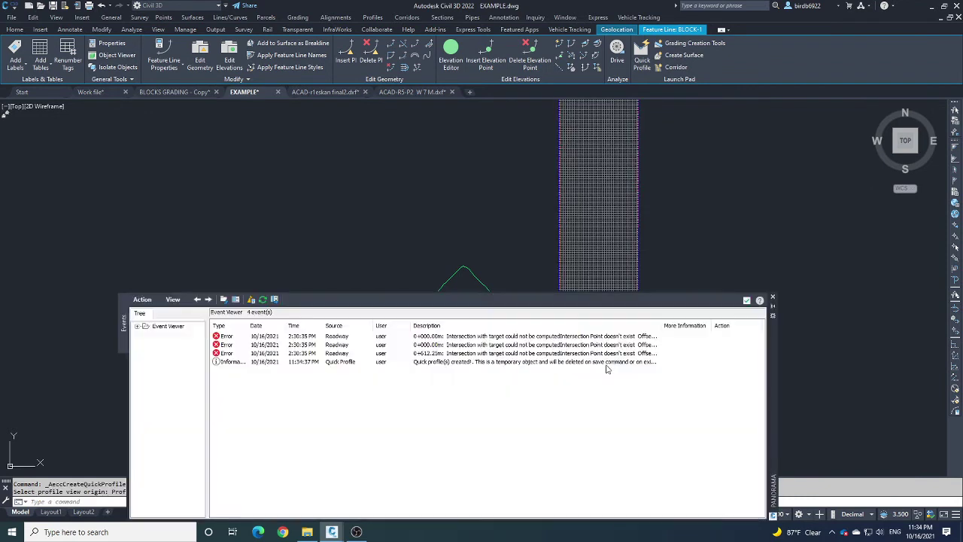
- Dismiss the event list, check the quick profile view, and undo the quick profile of the feature line
click(747, 301)
scroll(658, 249, down, 5)
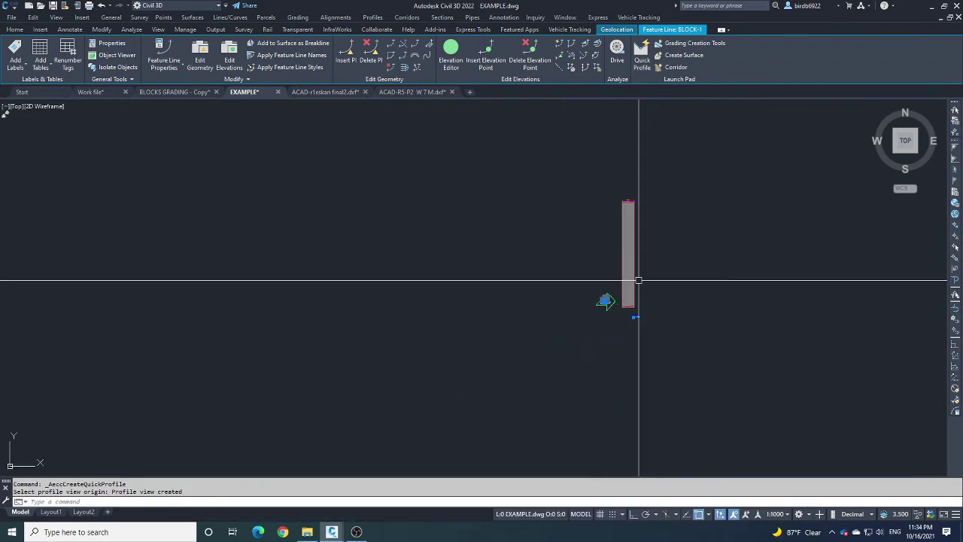
scroll(630, 200, up, 10)
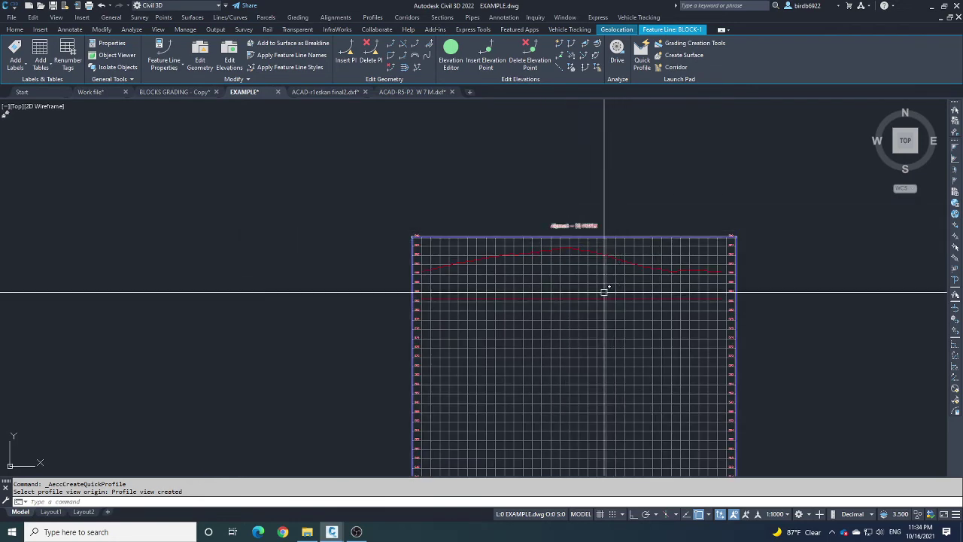
key(ctrl+z)
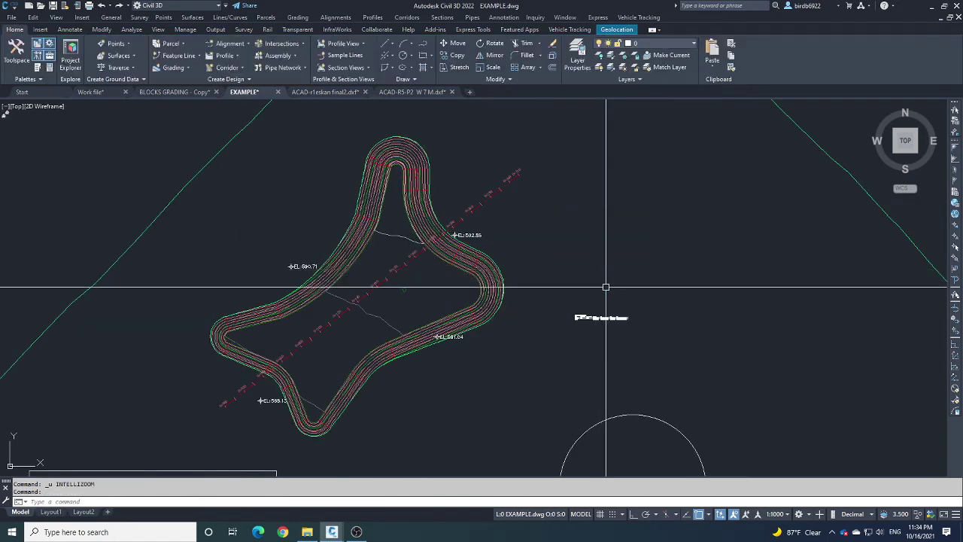
scroll(540, 302, down, 2)
key(Escape)
key(Escape)
- Set up surface profiles along Alignment - (3), adding Surface-MS and Surface4 over the alignment's full station range
middle_drag(449, 284, 409, 262)
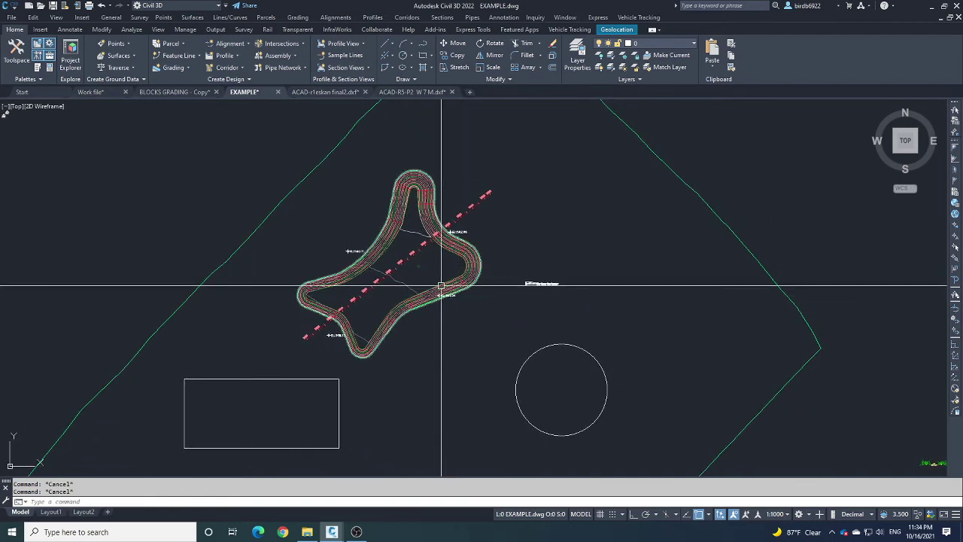
scroll(440, 280, up, 2)
scroll(438, 275, up, 5)
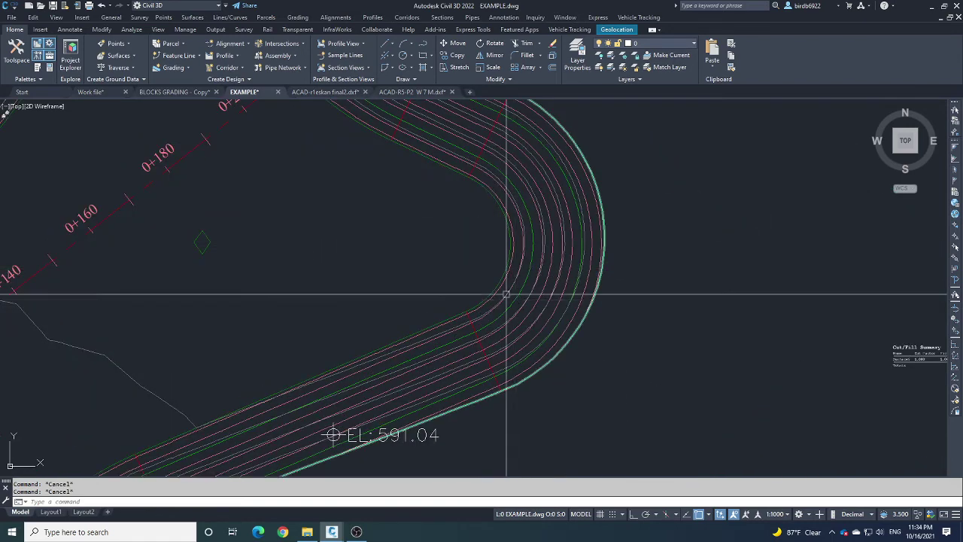
scroll(505, 294, down, 5)
middle_drag(430, 238, 415, 263)
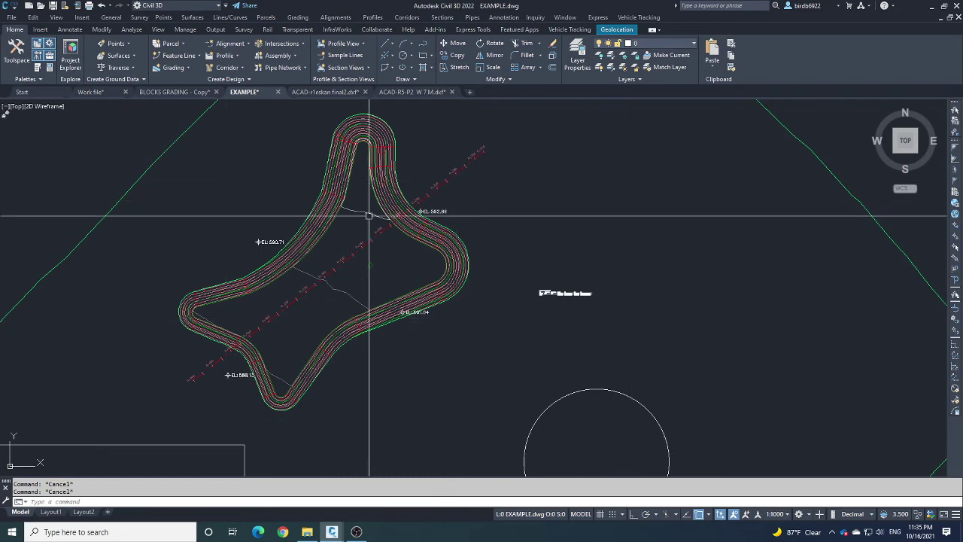
scroll(413, 241, up, 2)
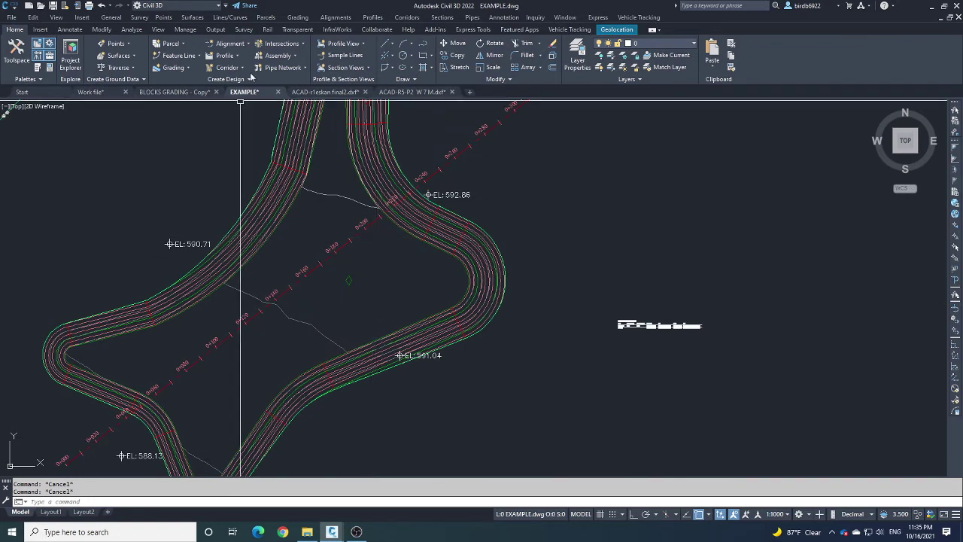
click(233, 57)
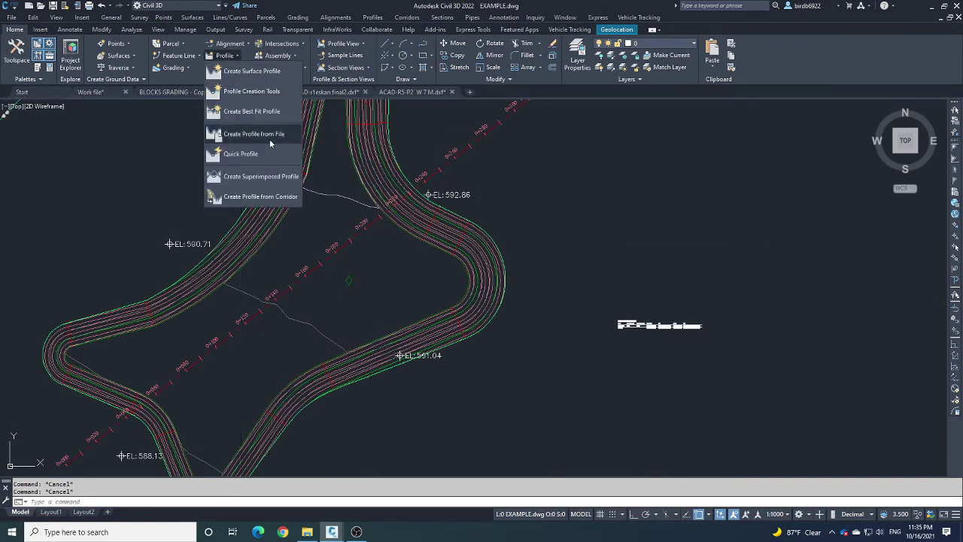
click(254, 73)
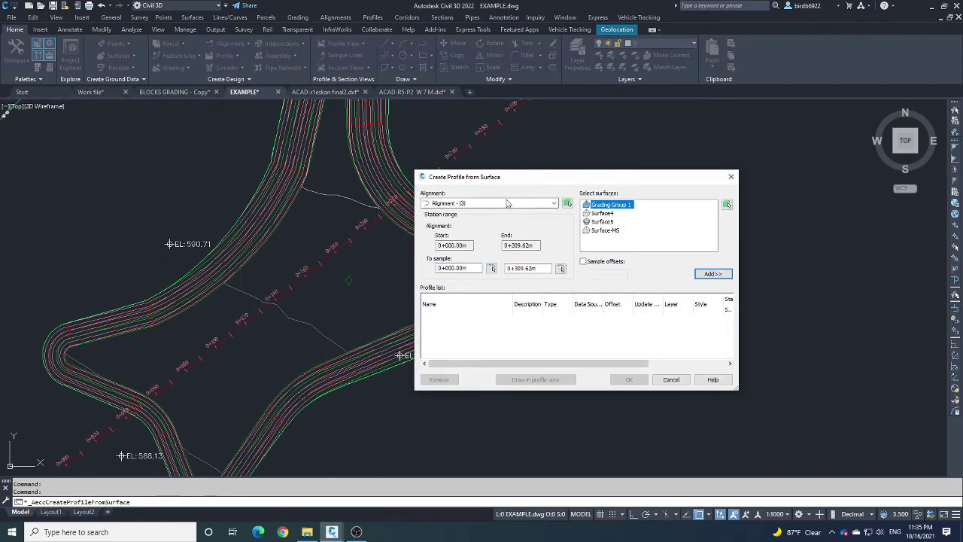
click(507, 204)
click(507, 203)
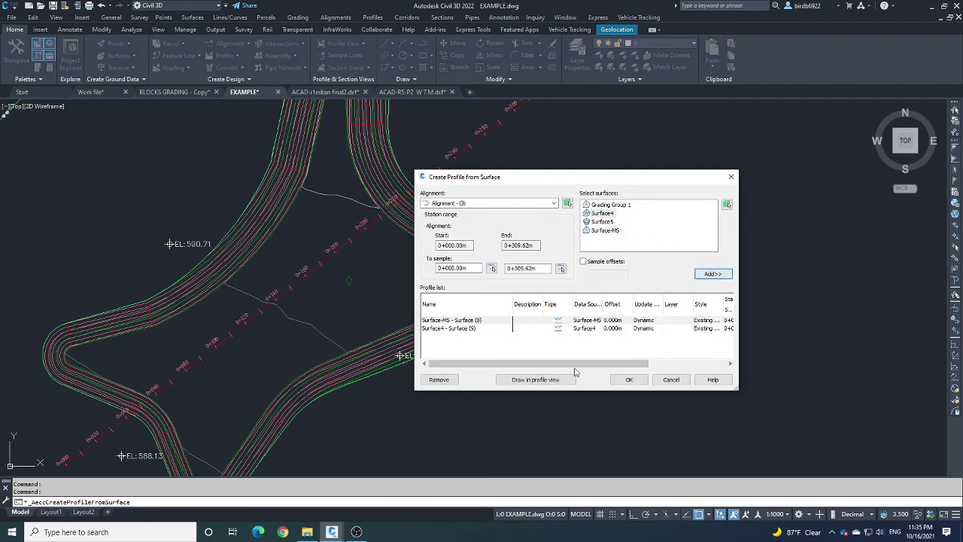
- Create a profile view with automatic station range and the EG-FG Elevations and Stations band set, placing its origin east of the star-shaped grading
click(549, 380)
click(511, 377)
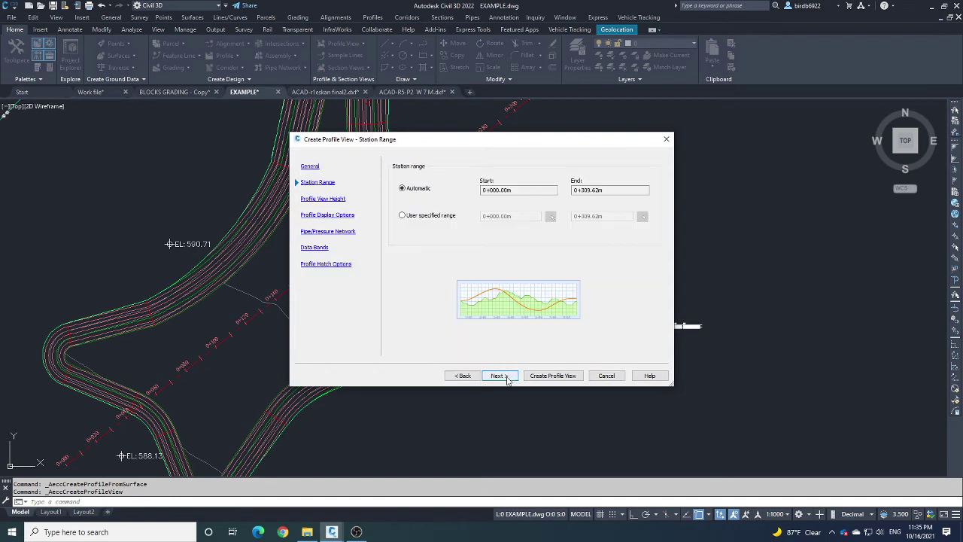
click(507, 377)
click(507, 378)
click(508, 378)
click(507, 377)
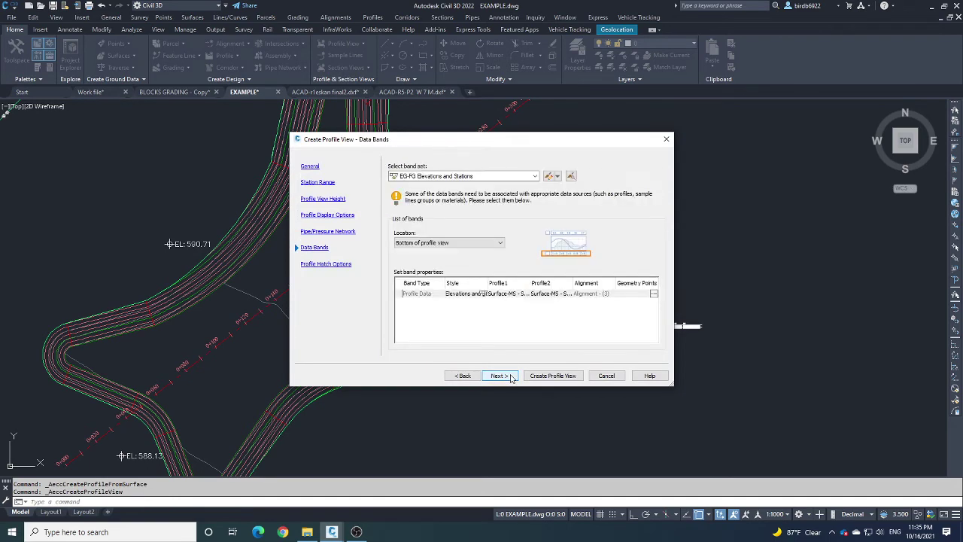
click(508, 378)
click(552, 376)
scroll(527, 332, down, 4)
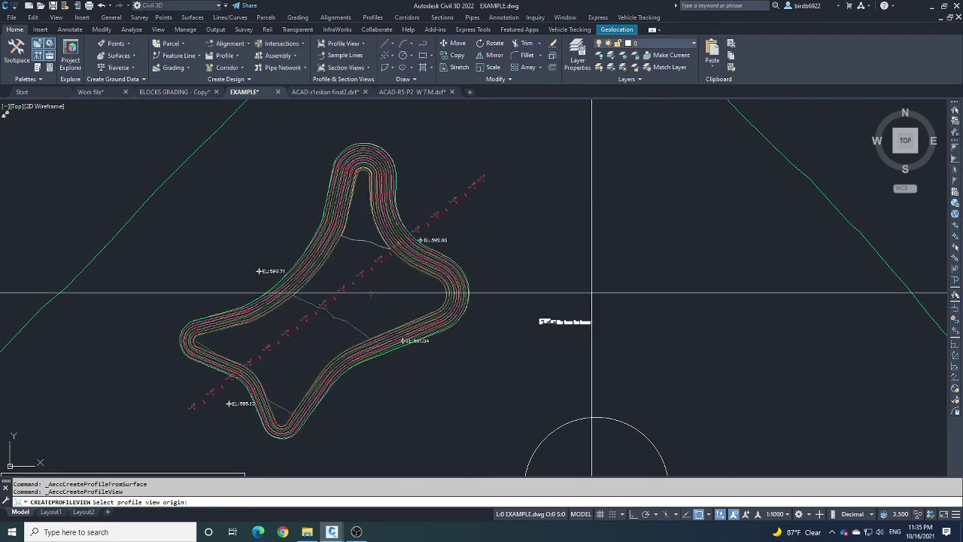
click(585, 318)
scroll(569, 324, down, 1)
middle_drag(569, 324, 530, 327)
scroll(650, 290, up, 1)
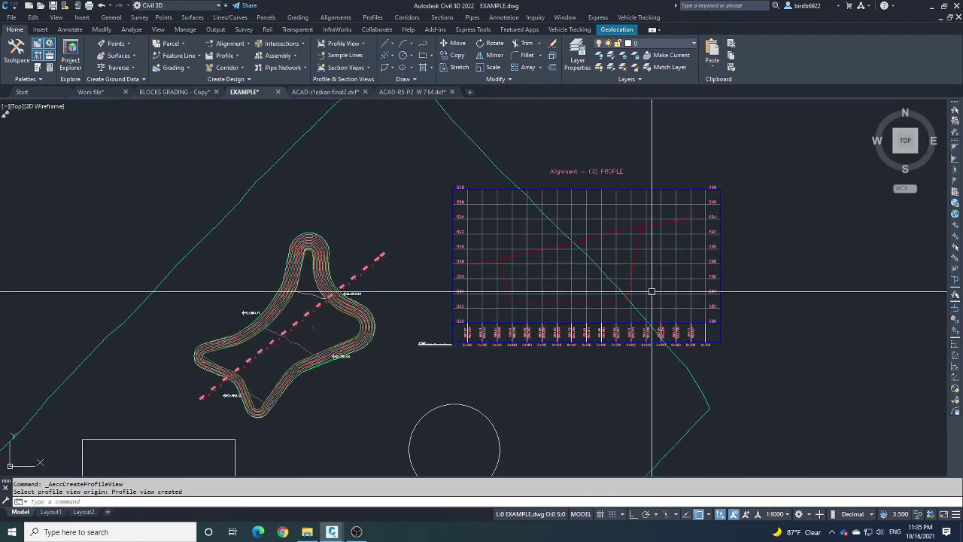
- Move the Alignment - (3) profile view into the empty area east of the green site boundary
middle_drag(649, 291, 502, 308)
scroll(526, 312, up, 2)
key(Escape)
key(Escape)
scroll(595, 338, down, 3)
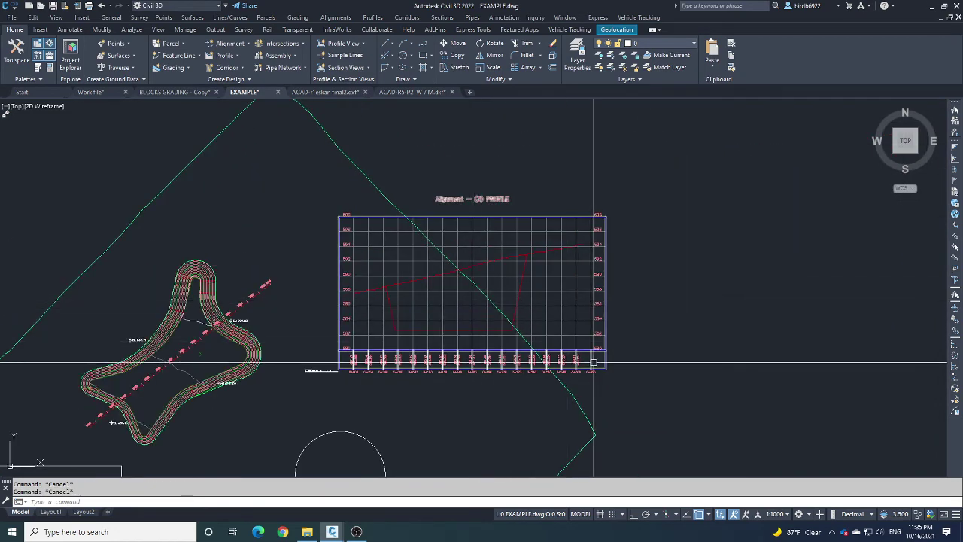
click(645, 365)
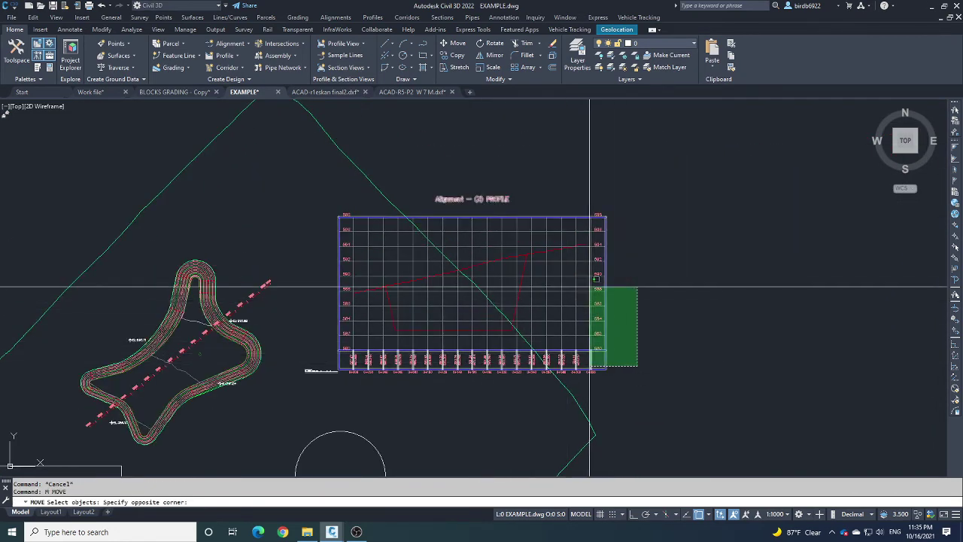
click(550, 305)
click(456, 387)
click(408, 327)
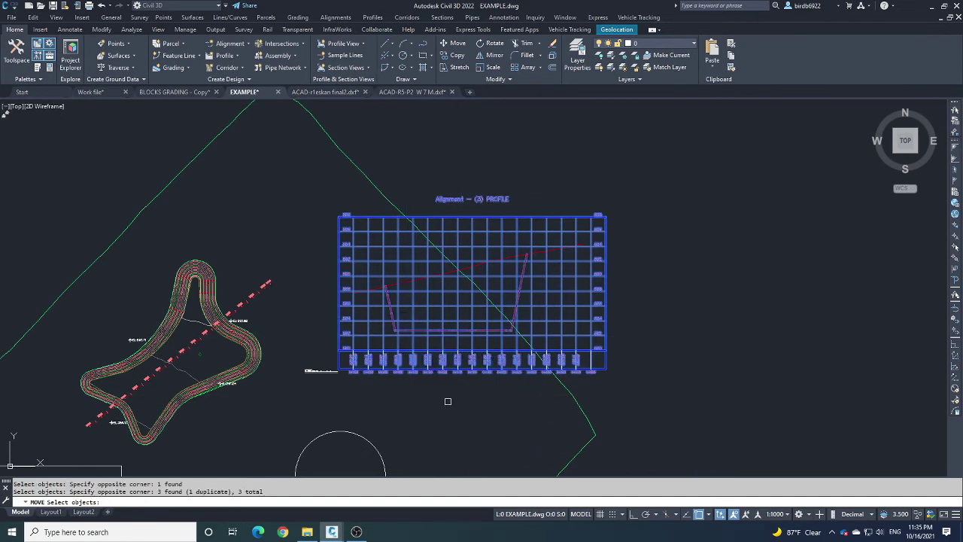
key(Return)
click(445, 400)
scroll(682, 346, down, 5)
scroll(451, 369, up, 3)
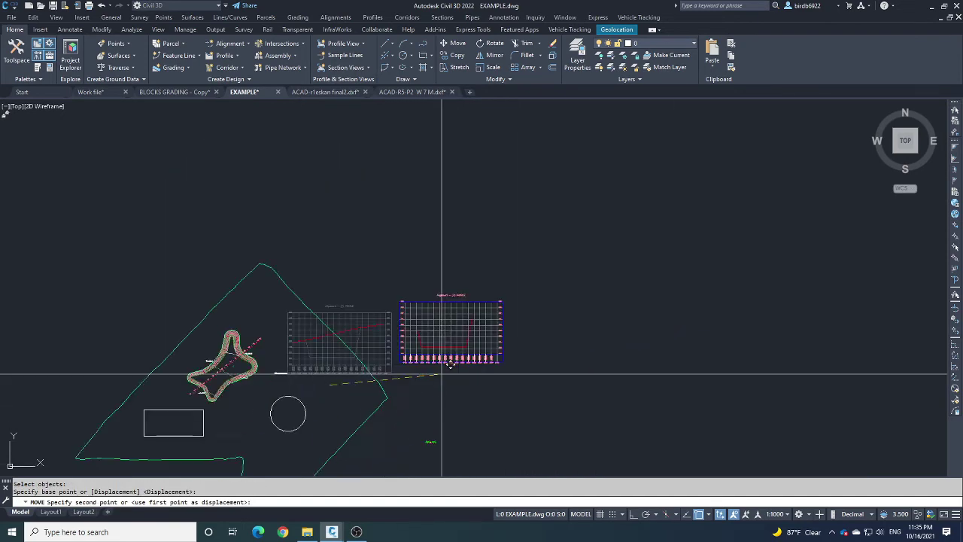
click(420, 373)
scroll(492, 333, up, 5)
key(Escape)
key(Escape)
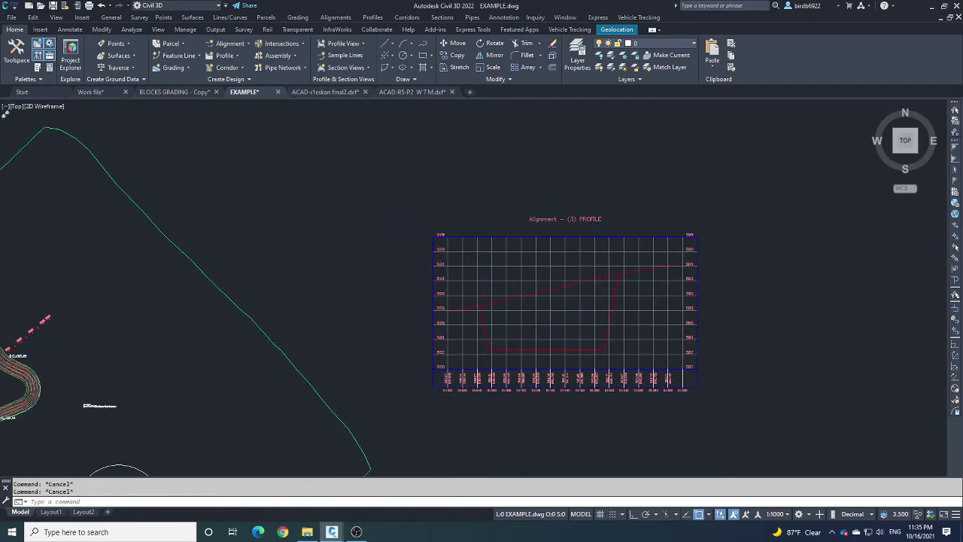
- Highlight the Surface-MS profile line and the Surface4 profile line in turn to compare existing ground with the graded shape
scroll(482, 299, up, 8)
click(473, 286)
scroll(475, 301, down, 3)
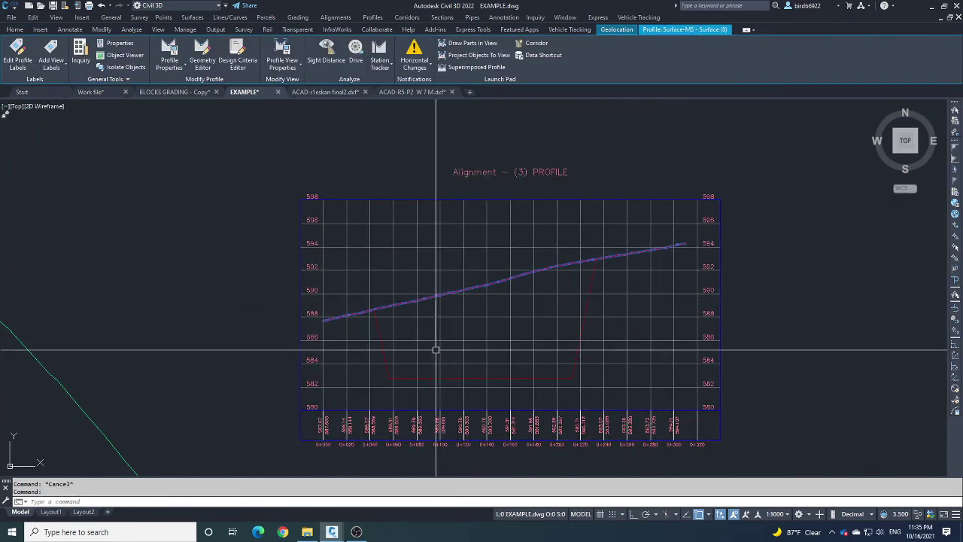
key(Escape)
click(378, 326)
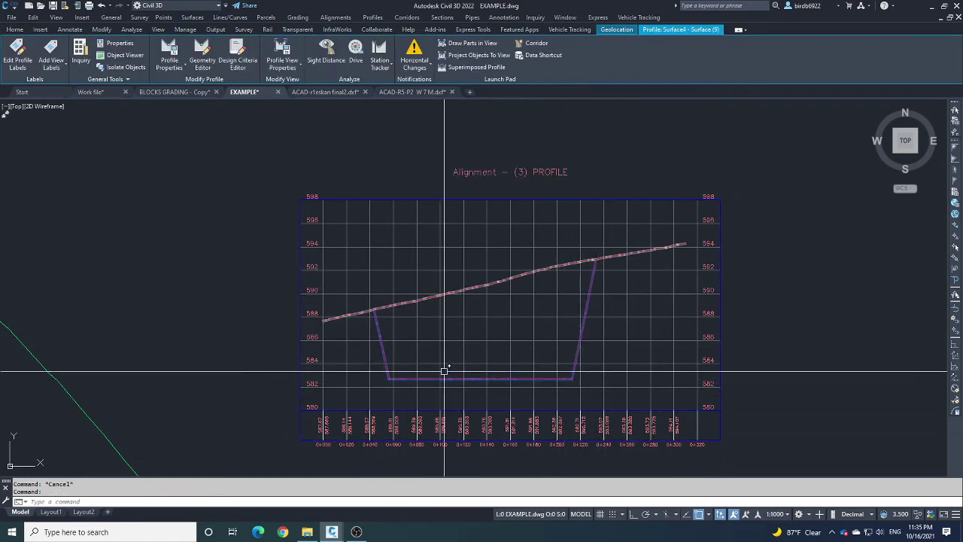
scroll(512, 341, down, 2)
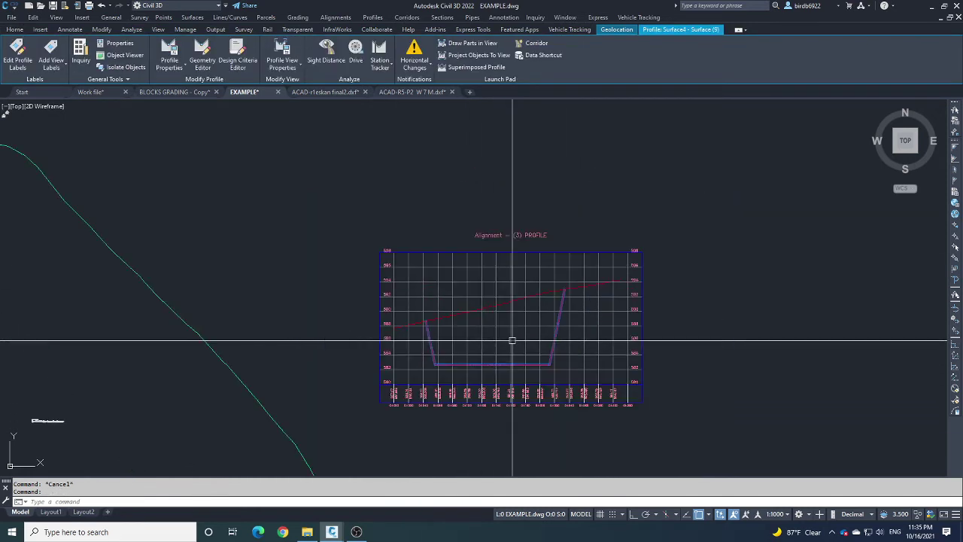
key(Escape)
scroll(482, 342, up, 2)
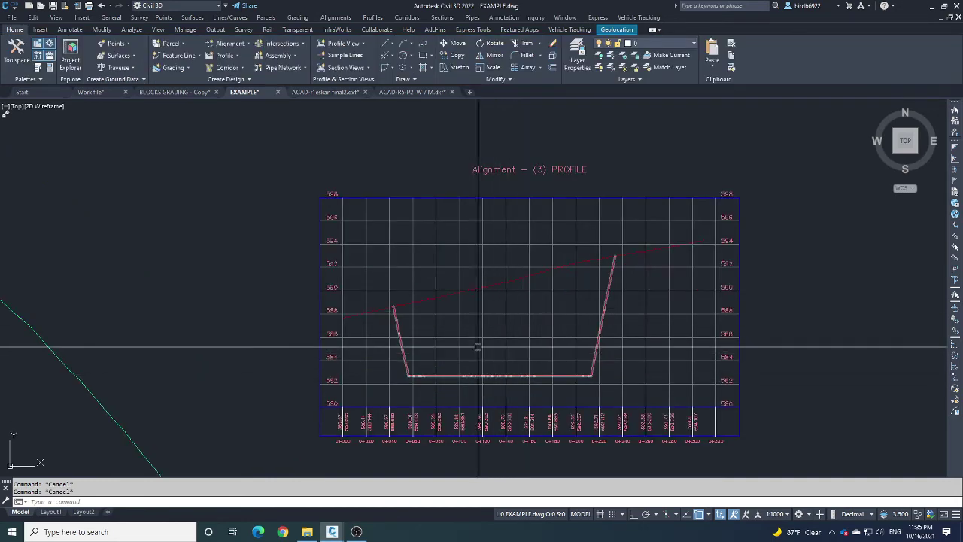
- Examine the profile view's grid, both surface lines and the elevation and station band beneath them
scroll(481, 345, down, 2)
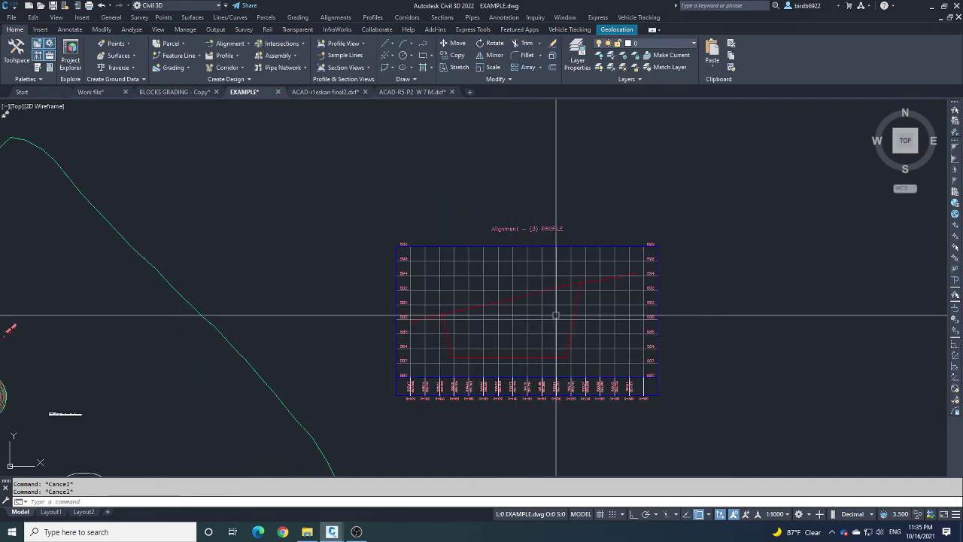
scroll(555, 316, down, 2)
scroll(554, 312, up, 2)
scroll(507, 353, up, 2)
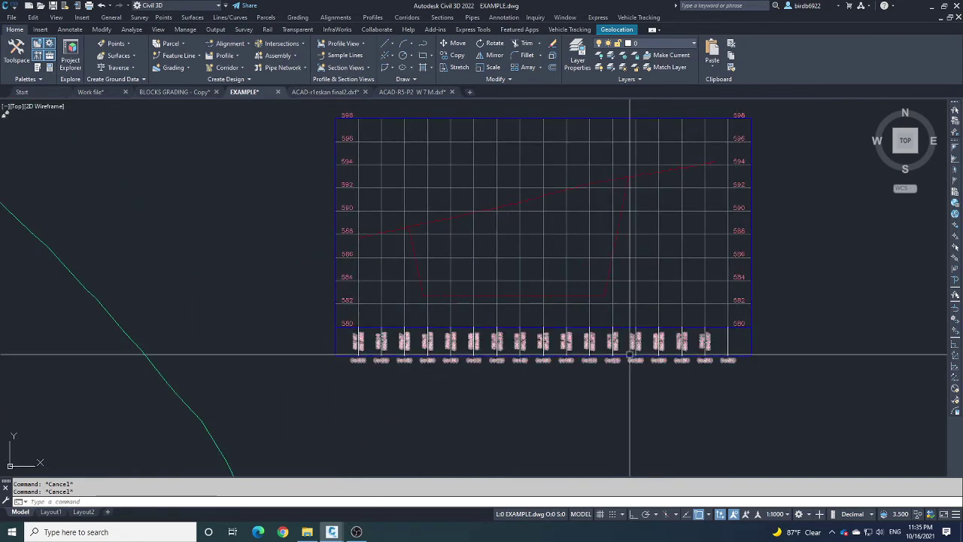
scroll(510, 264, down, 5)
scroll(518, 269, up, 4)
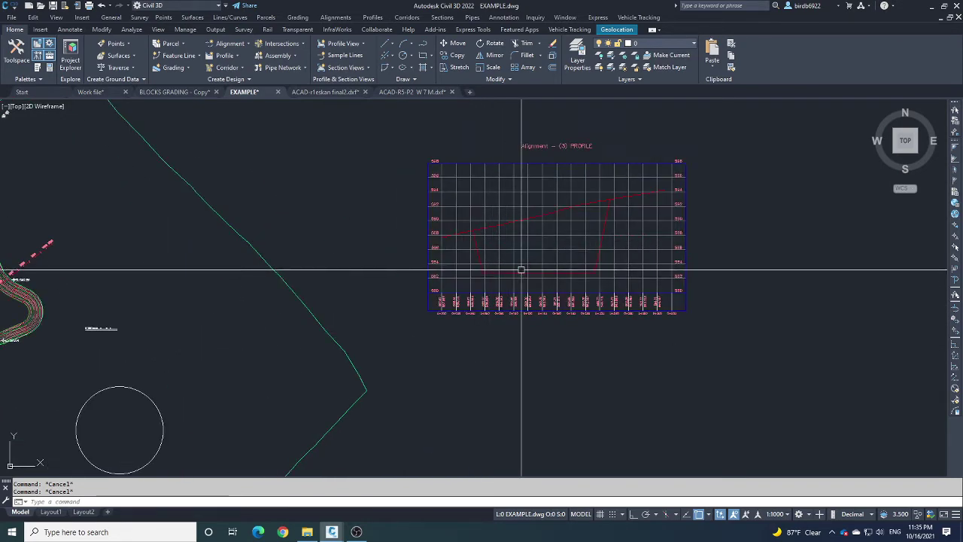
scroll(624, 263, down, 4)
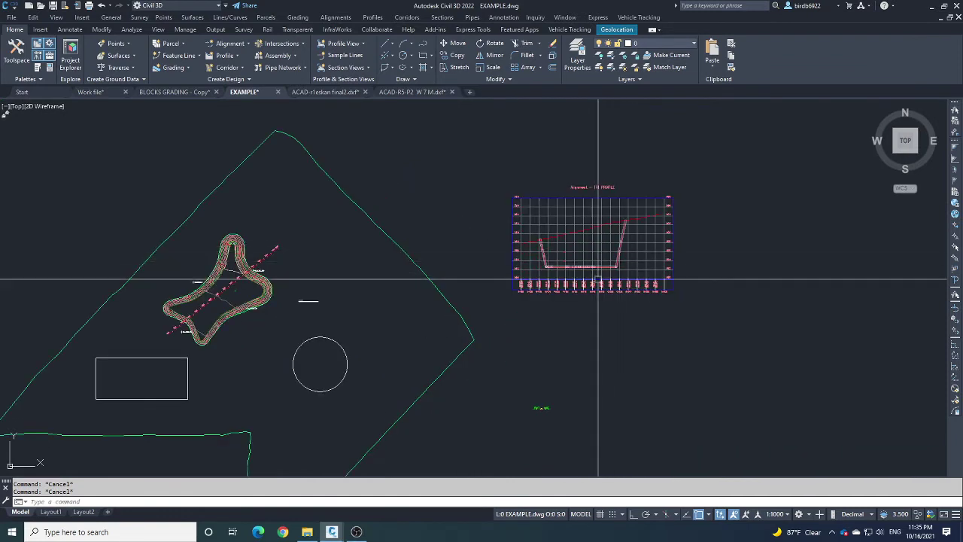
scroll(566, 248, up, 3)
scroll(640, 275, down, 3)
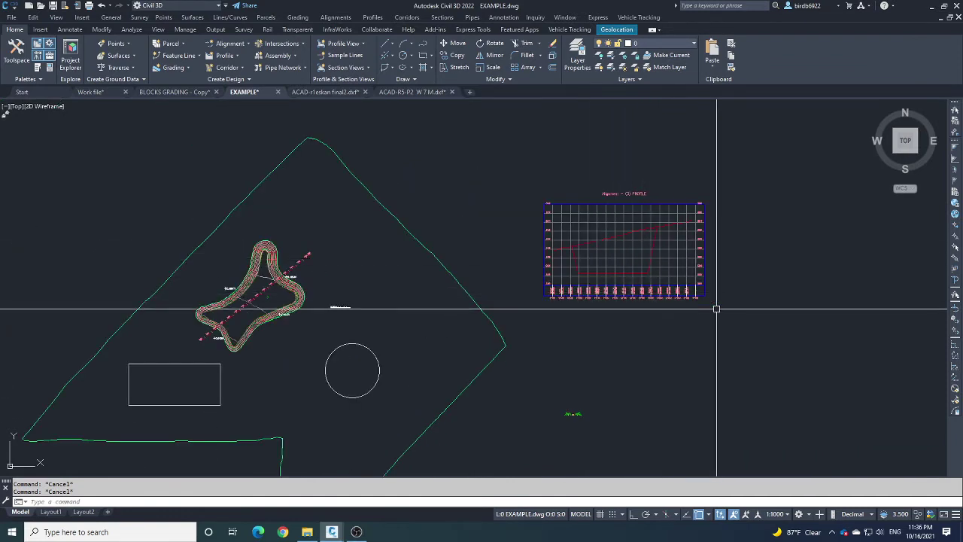
scroll(655, 262, up, 1)
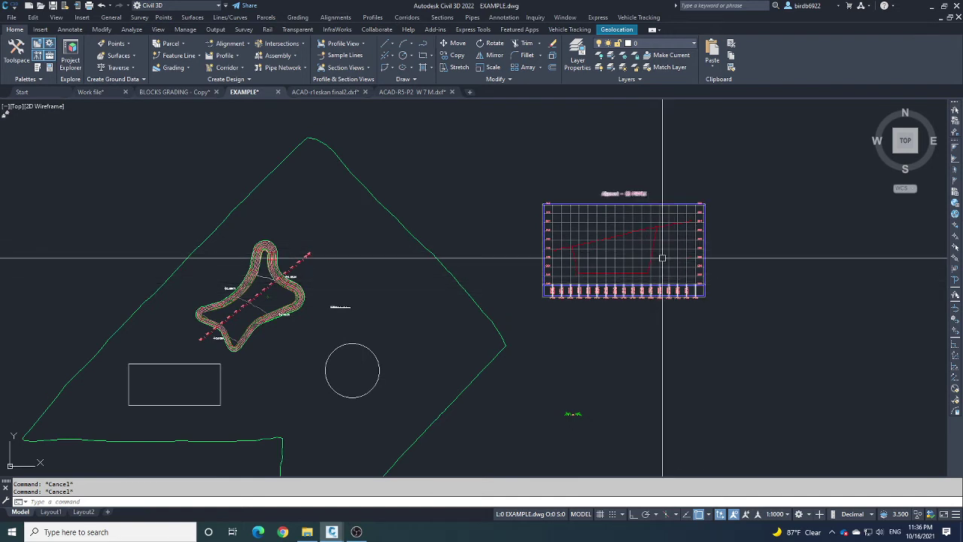
scroll(587, 264, down, 1)
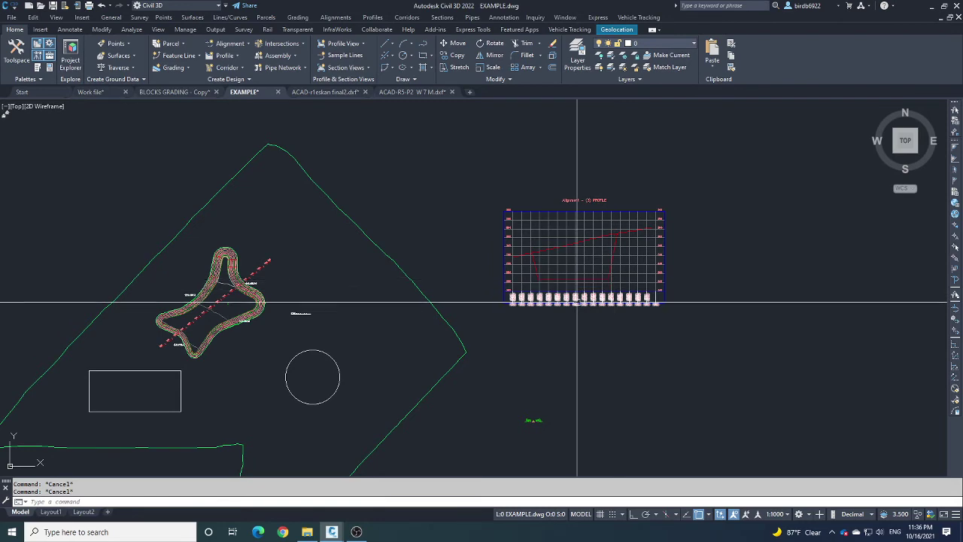
- Start creating sample lines on Alignment - (3), the alignment crossing the star-shaped grading
scroll(218, 297, down, 1)
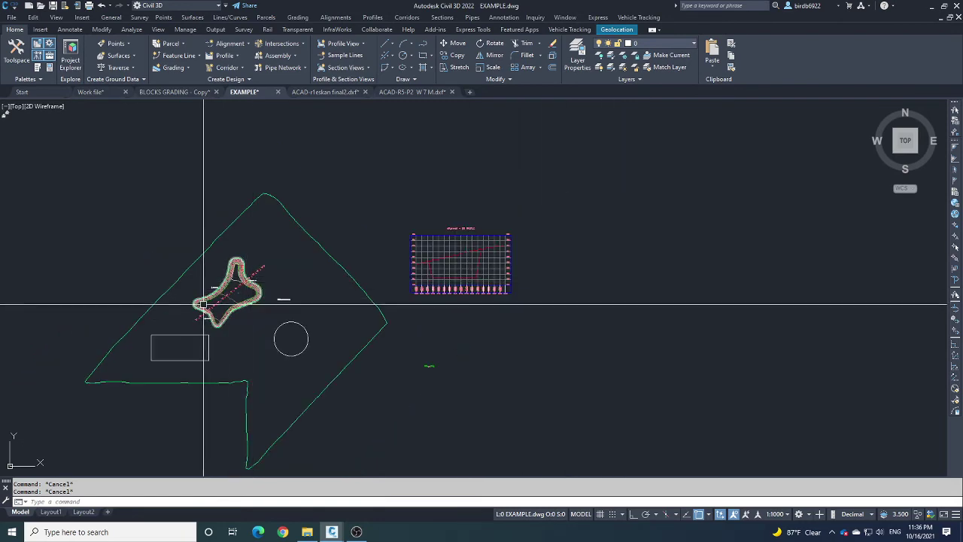
scroll(233, 305, up, 2)
scroll(242, 304, up, 1)
scroll(233, 302, up, 2)
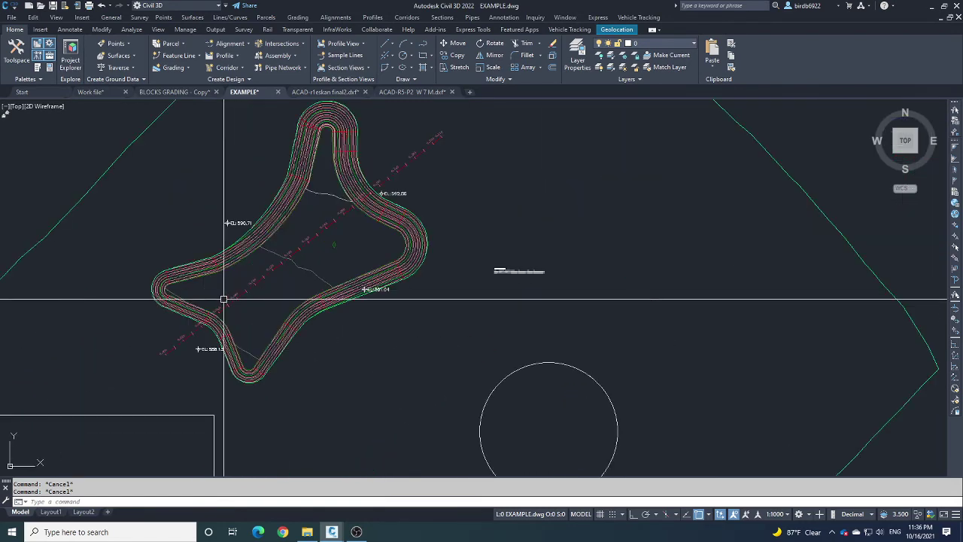
scroll(331, 353, down, 3)
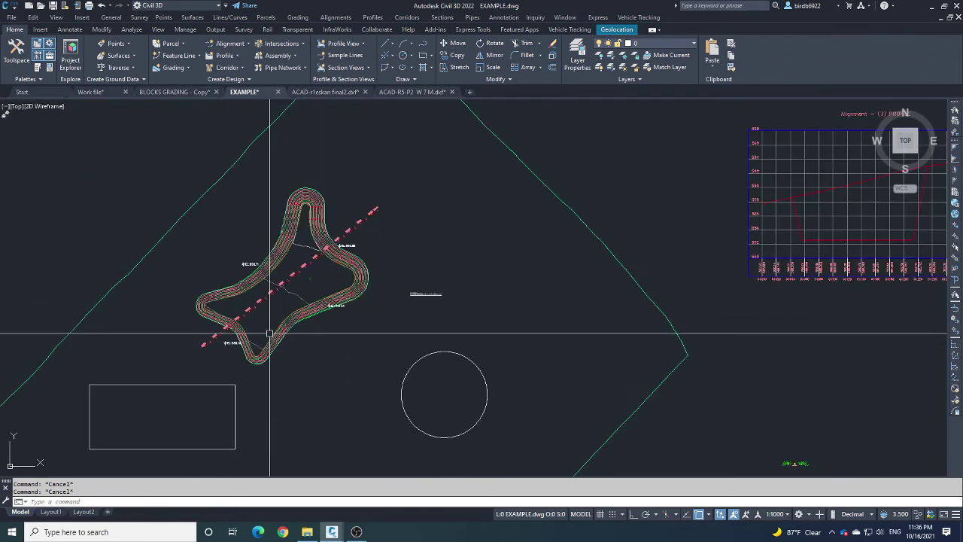
scroll(294, 334, down, 1)
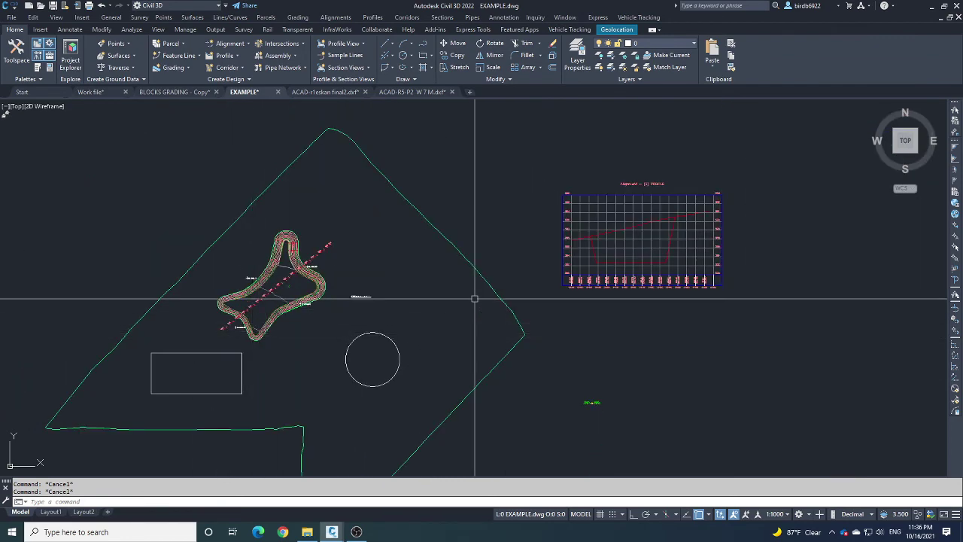
click(354, 57)
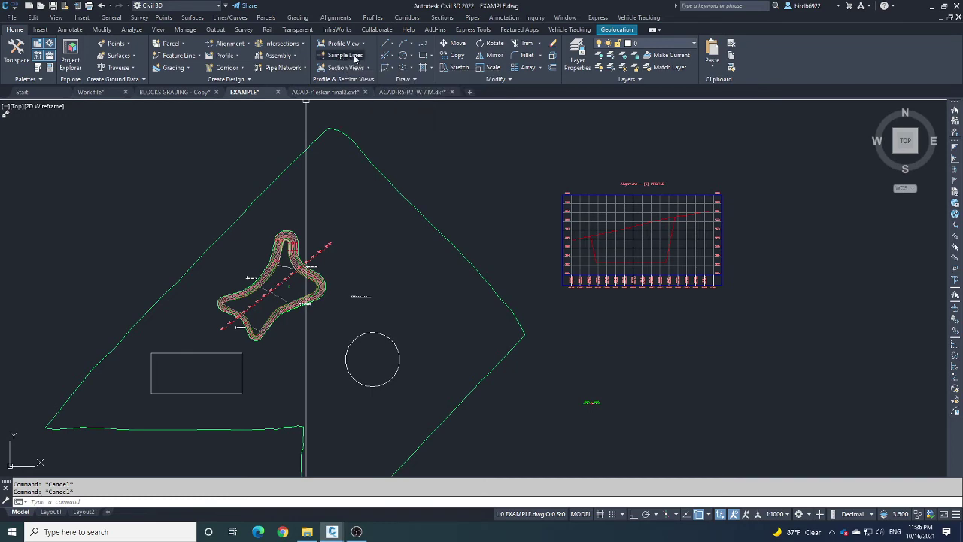
scroll(282, 292, up, 8)
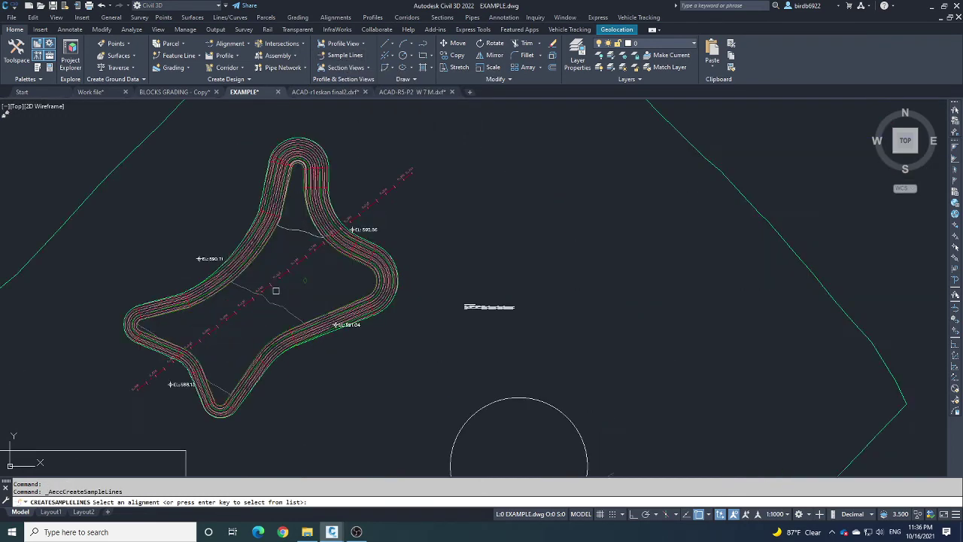
click(513, 439)
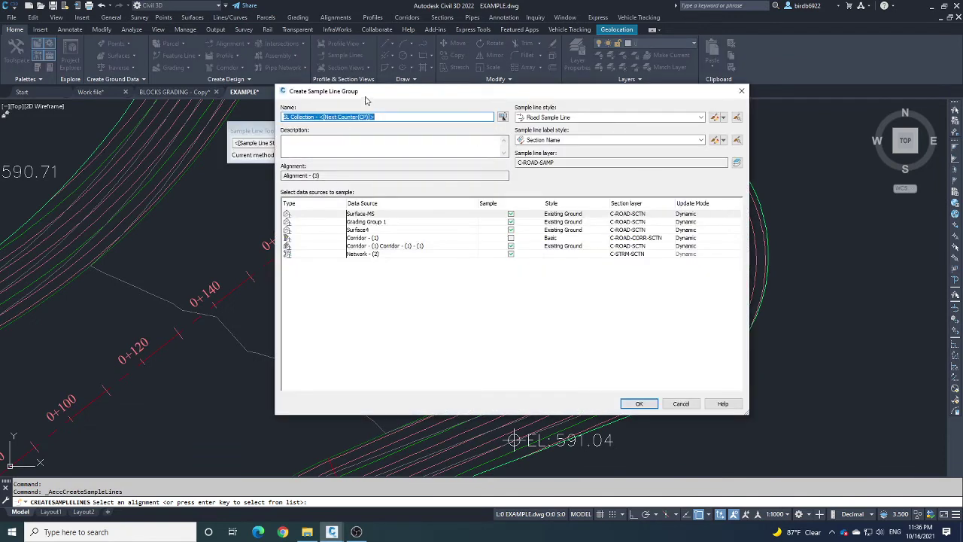
drag(367, 100, 452, 101)
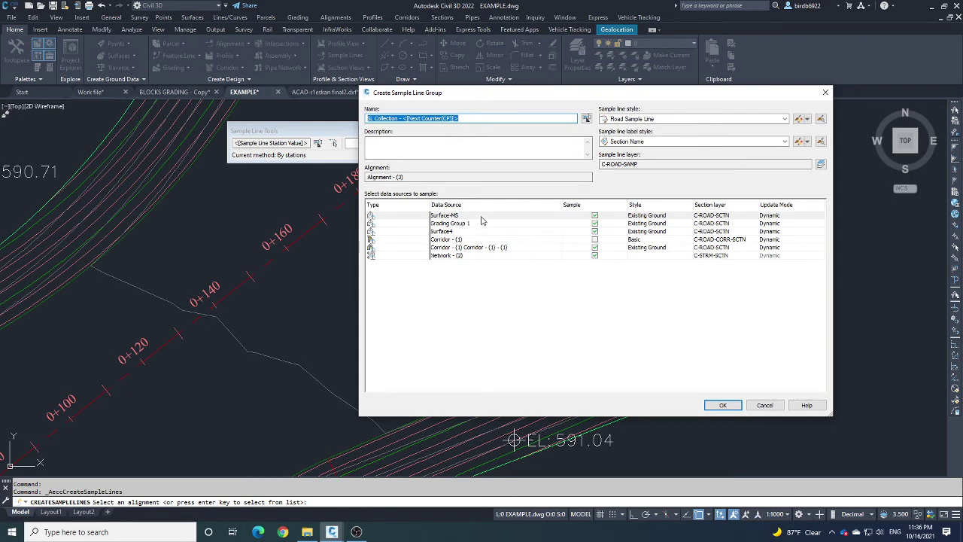
- Restrict the sample line group's sampled data sources to Surface-MS and Surface4 only
shift+click(401, 256)
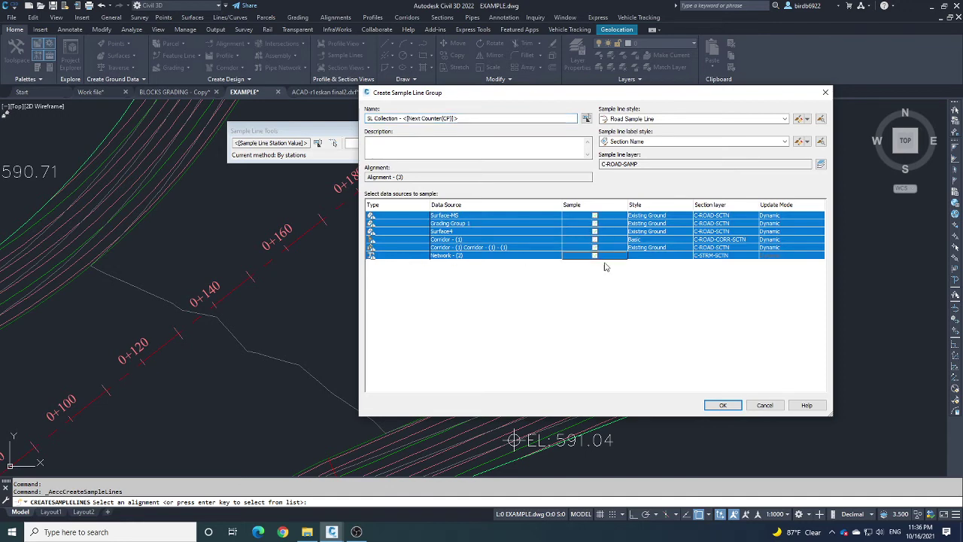
click(407, 217)
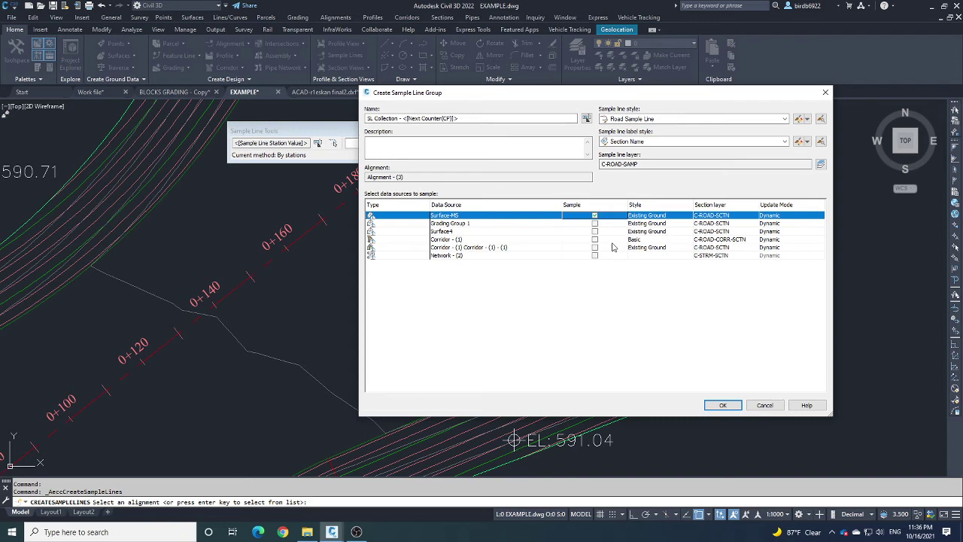
click(466, 231)
click(595, 231)
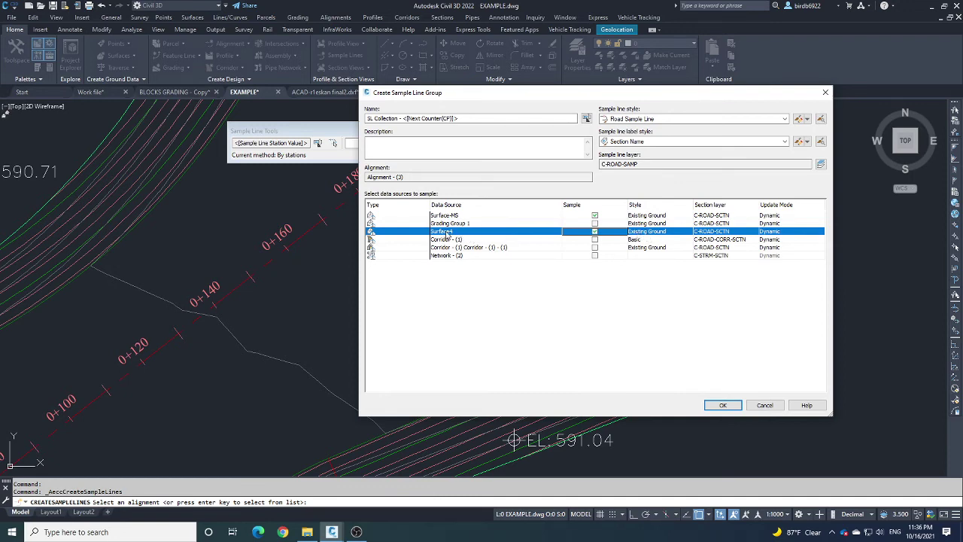
- Assign the Finished Ground section style to Surface4 and accept the sample line group settings
click(628, 234)
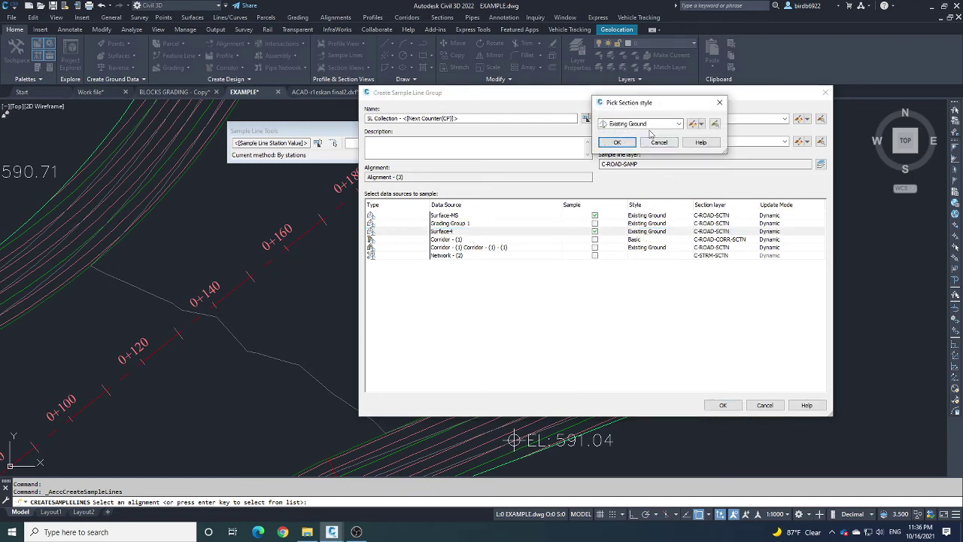
click(648, 125)
click(632, 140)
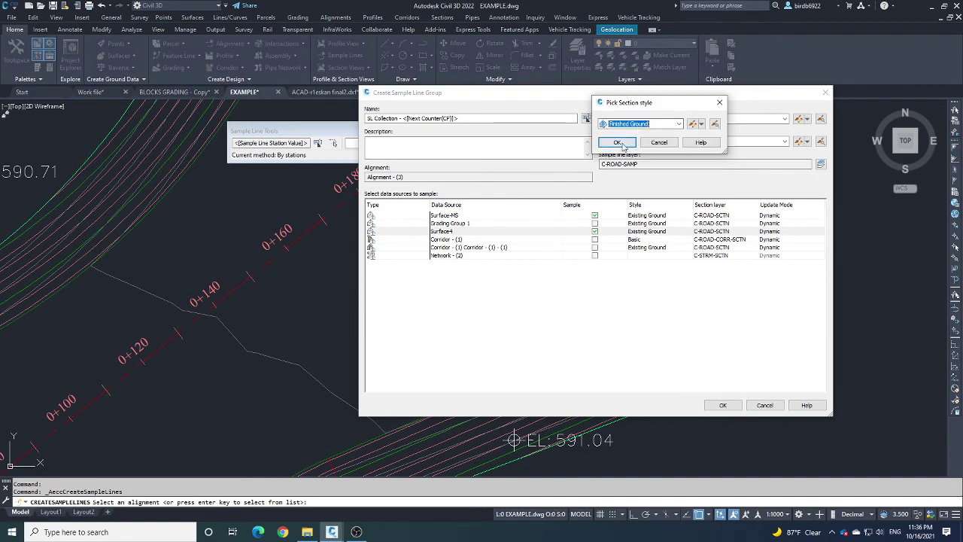
click(619, 143)
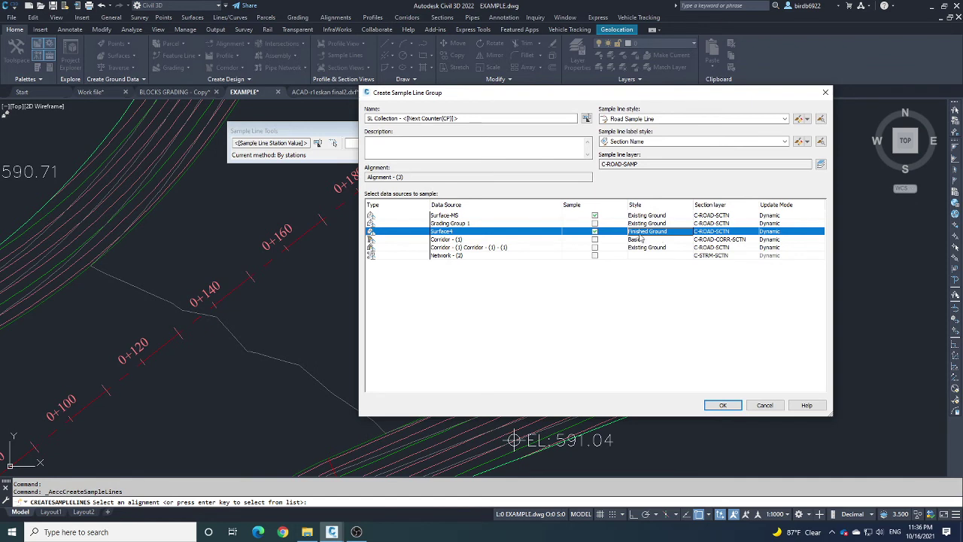
click(470, 216)
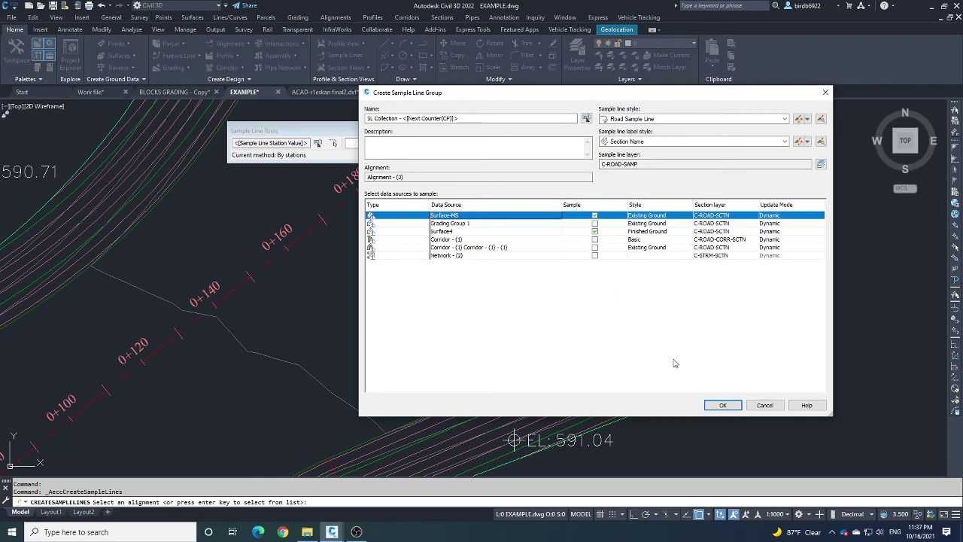
click(723, 404)
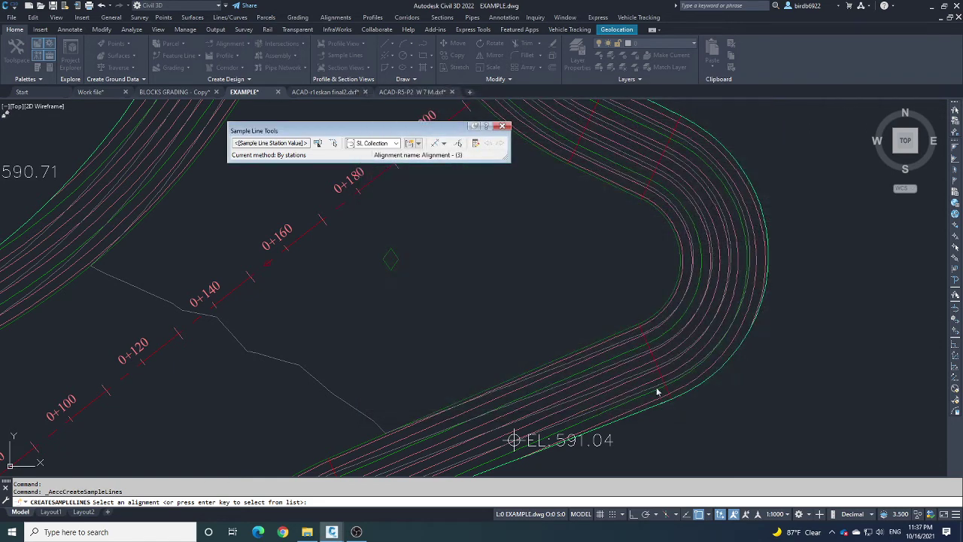
- Switch the sample line creation method to By range of stations and review its station range settings
mouse_move(399, 134)
mouse_down()
mouse_move(580, 251)
mouse_move(537, 236)
mouse_move(548, 228)
mouse_up()
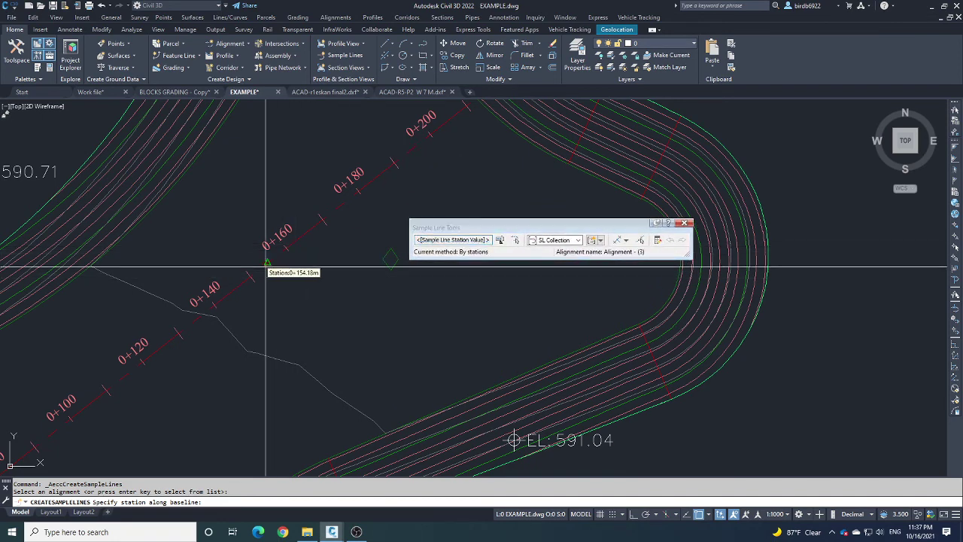
click(627, 242)
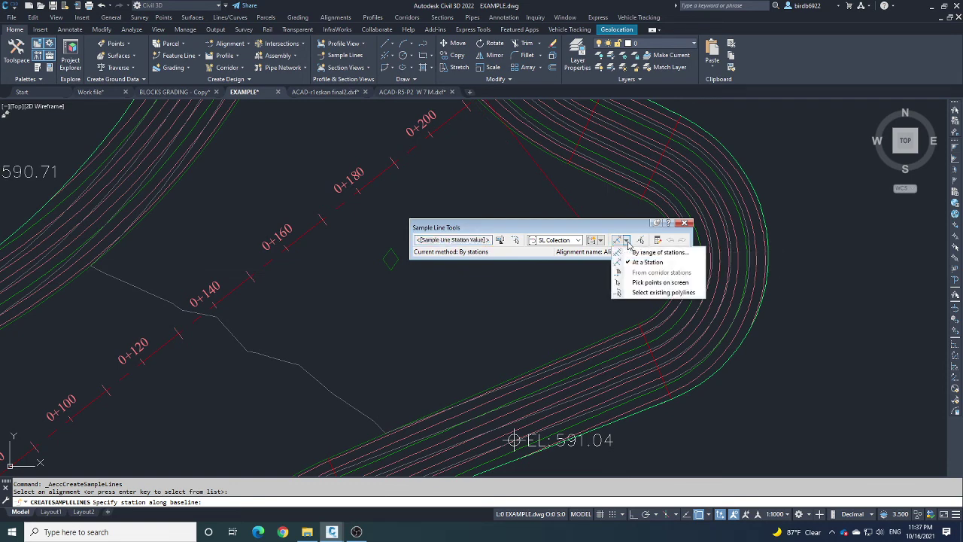
click(660, 253)
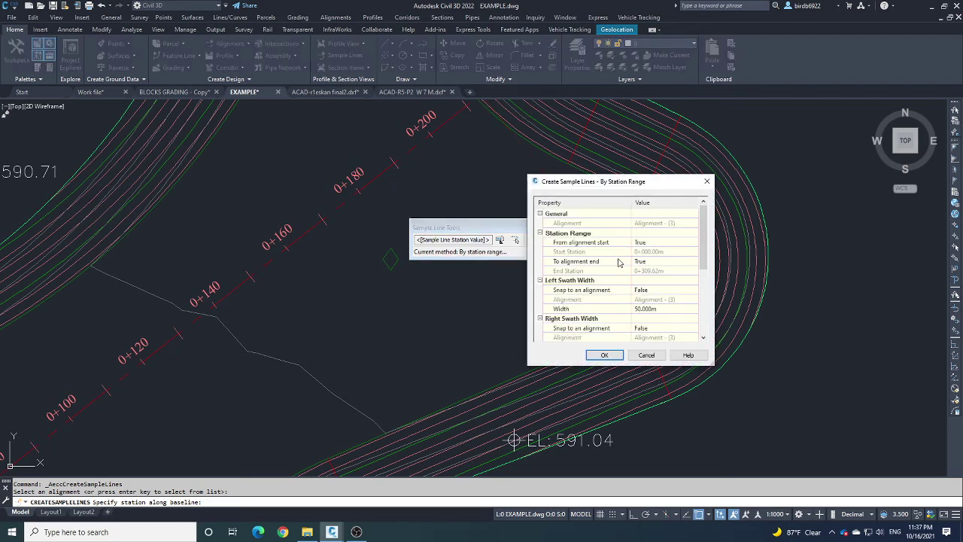
drag(630, 187, 775, 199)
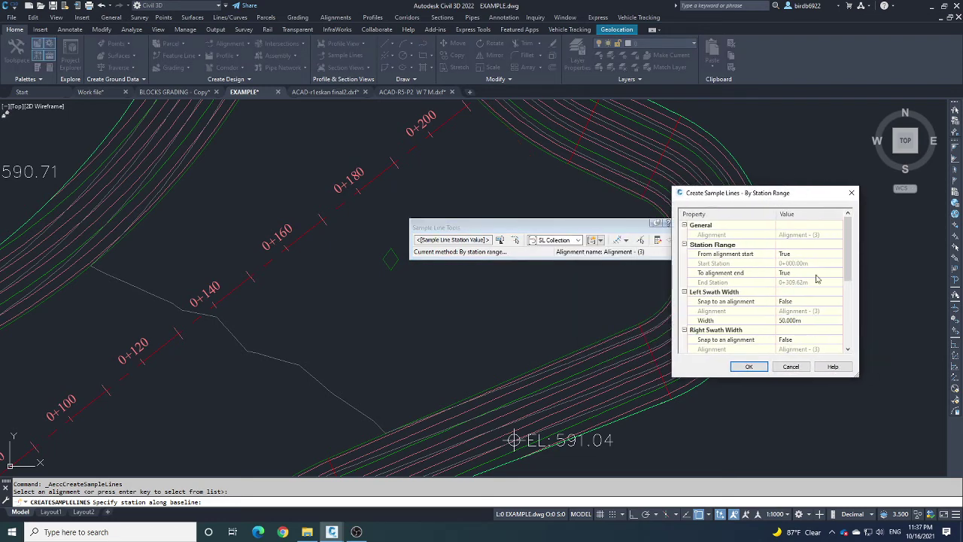
scroll(854, 242, down, 5)
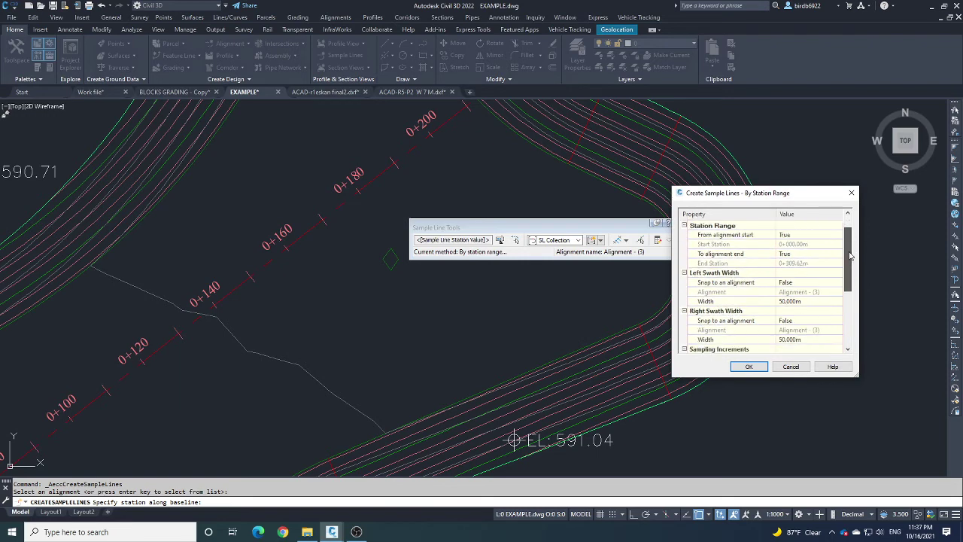
scroll(855, 242, up, 5)
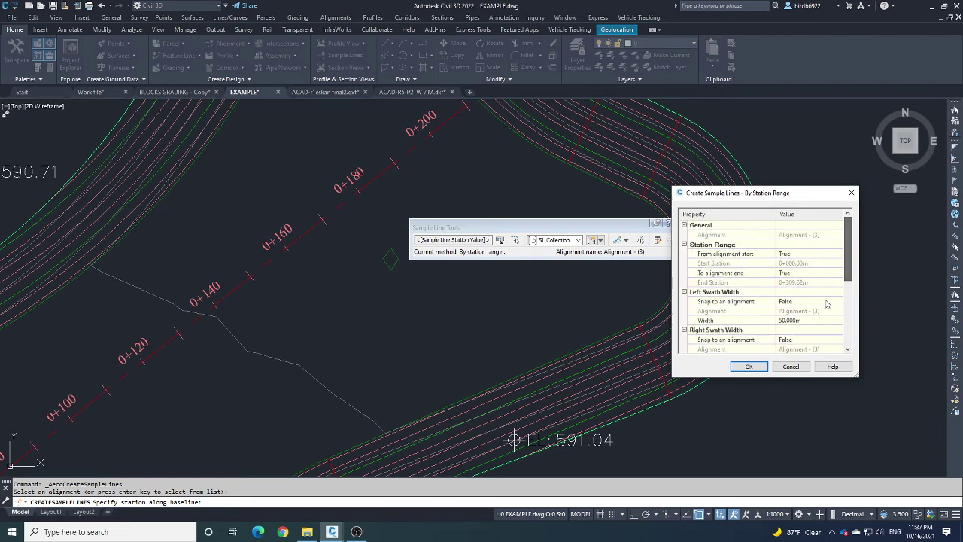
- Set both the left and right swath widths of the sample lines to 100 m
click(808, 321)
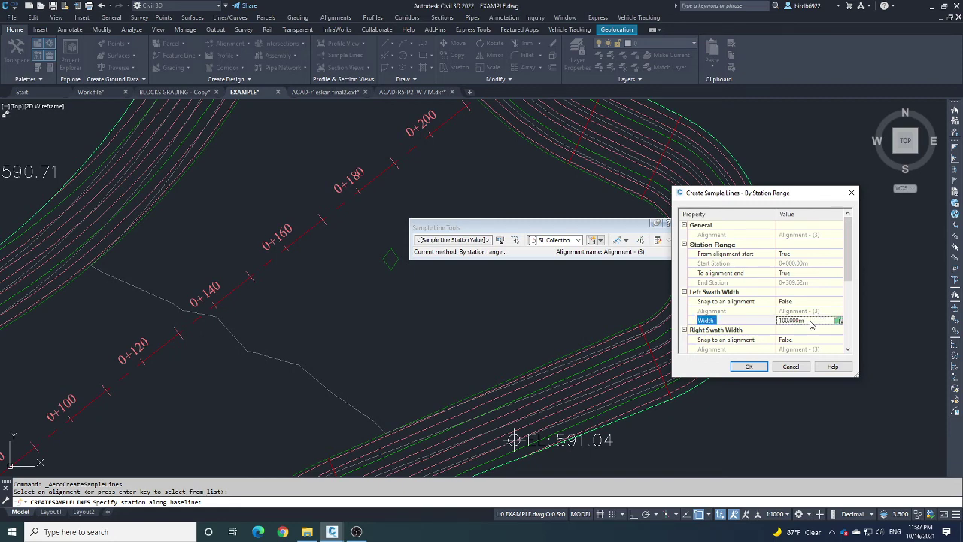
scroll(794, 330, down, 1)
click(805, 301)
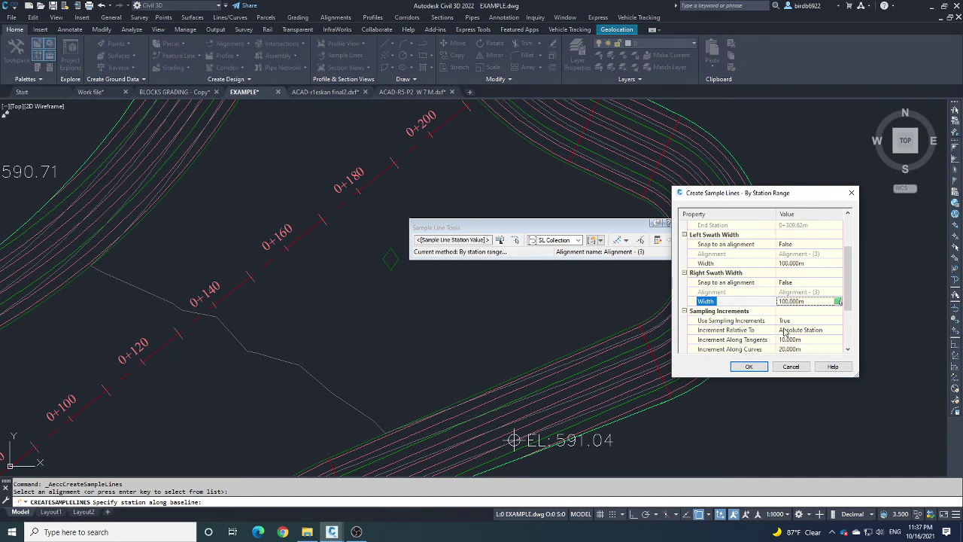
- Set the sampling increment along tangents to 5 m
scroll(756, 325, down, 1)
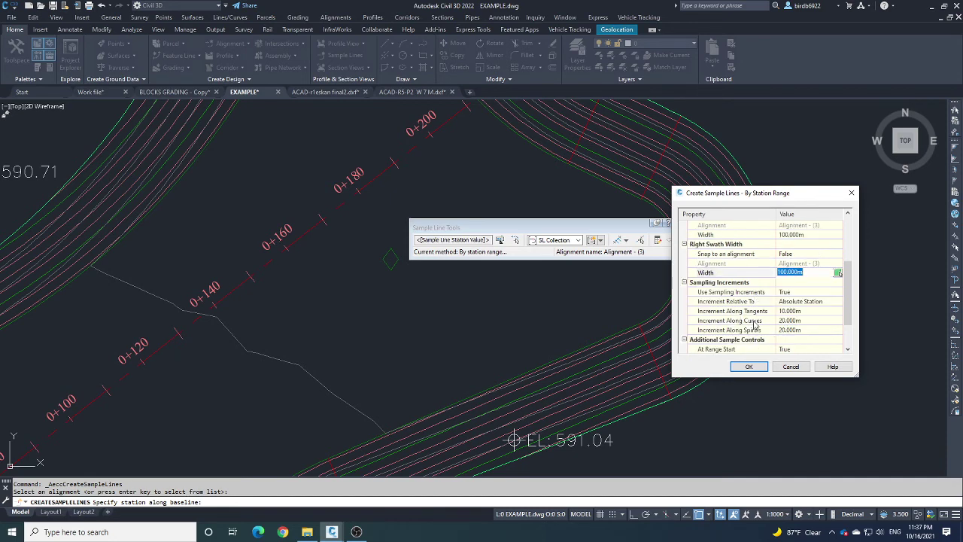
click(806, 312)
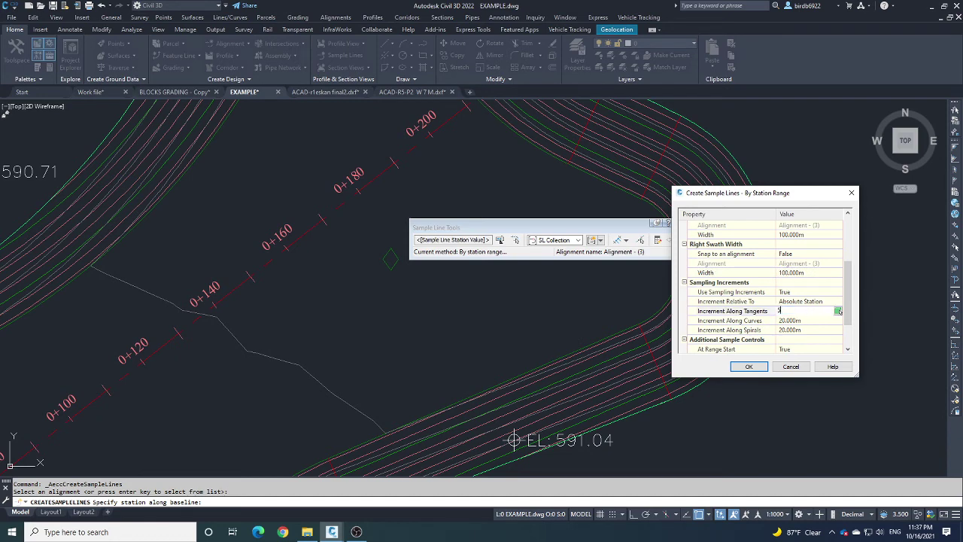
text(5)
key(Return)
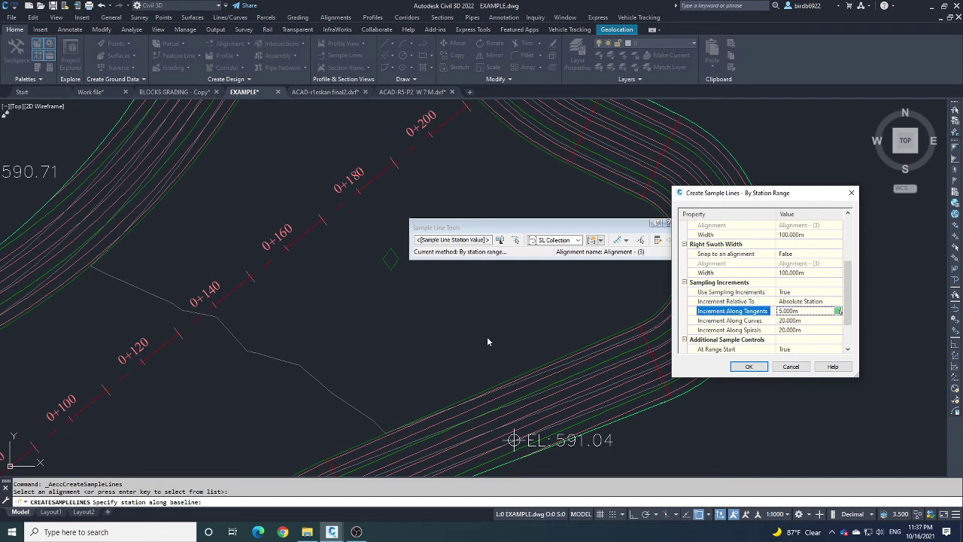
- Set the sampling increment along tangents to 10 m, then generate the sample lines and finish the command
click(800, 313)
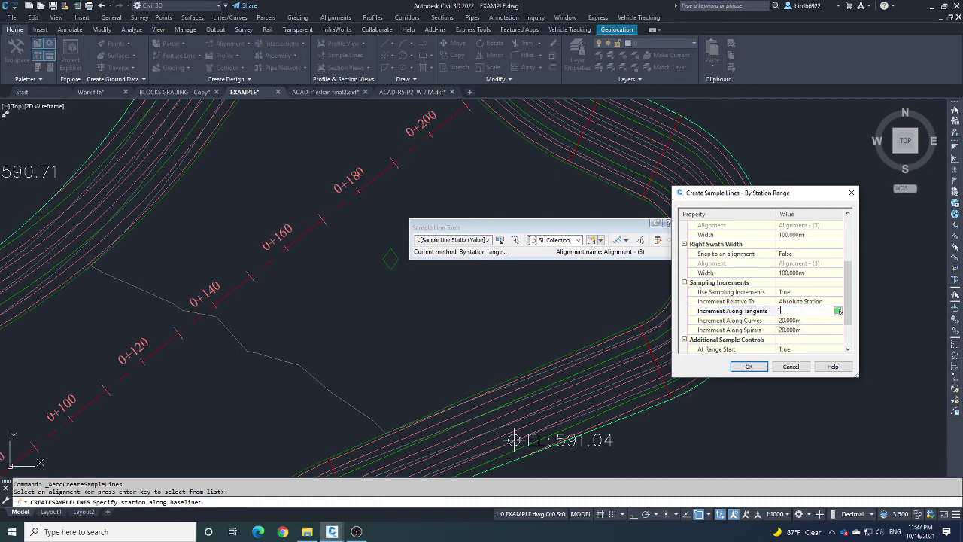
key(Return)
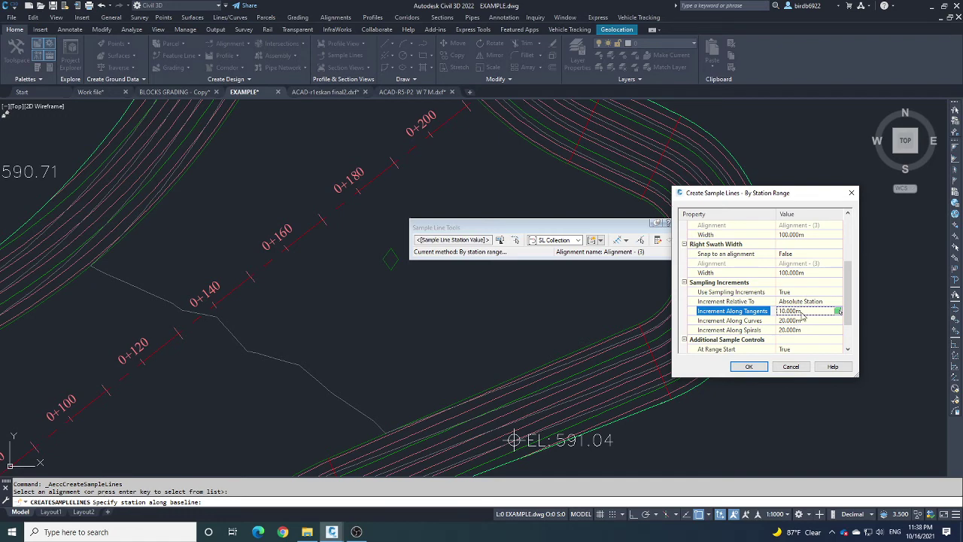
scroll(801, 292, up, 3)
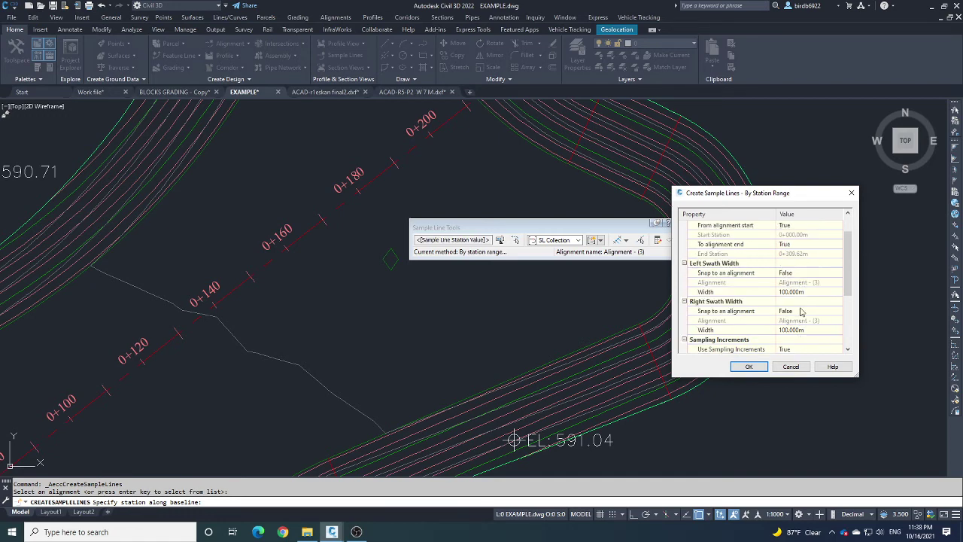
click(750, 367)
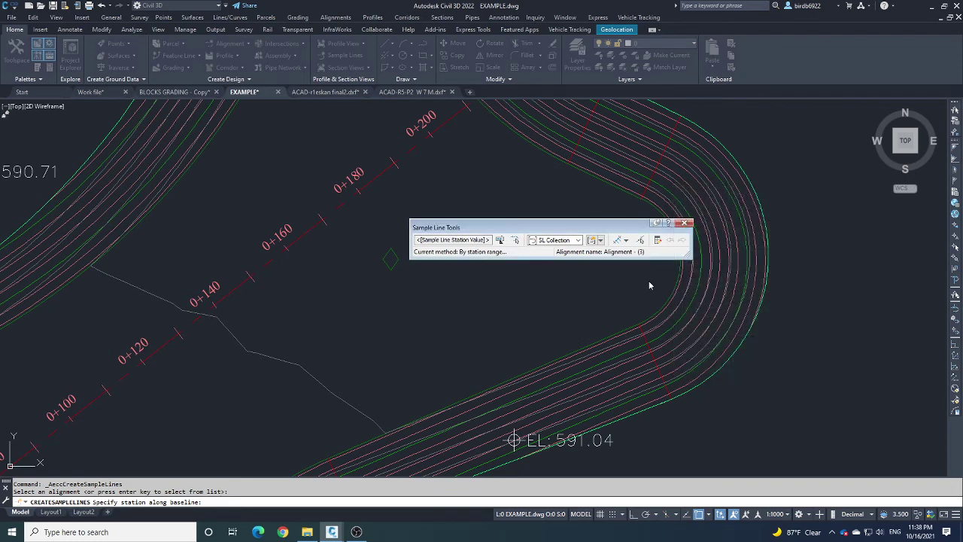
scroll(473, 283, down, 6)
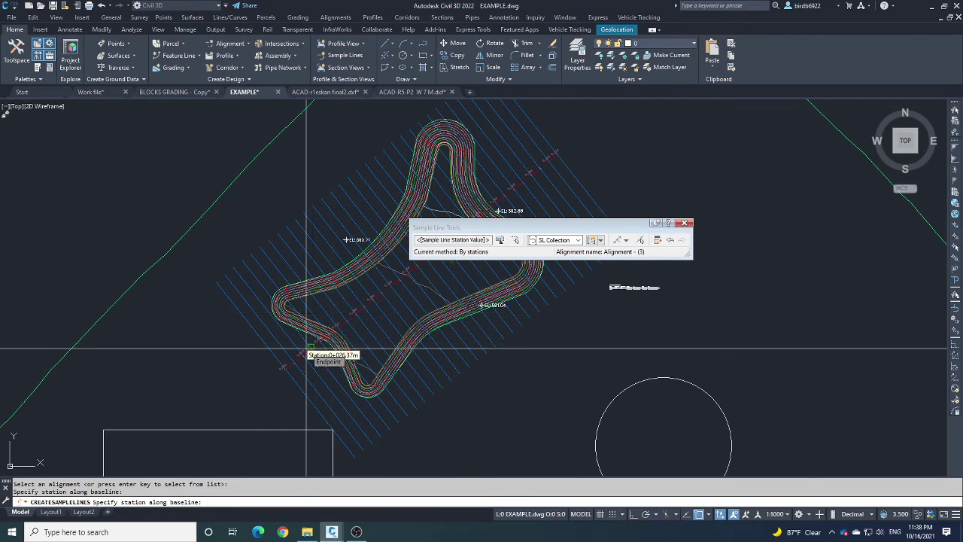
key(Return)
- Examine the sample lines and their station labels across the star-shaped grading, from the alignment's start to its end
scroll(309, 346, up, 3)
scroll(294, 294, down, 4)
middle_drag(286, 219, 293, 294)
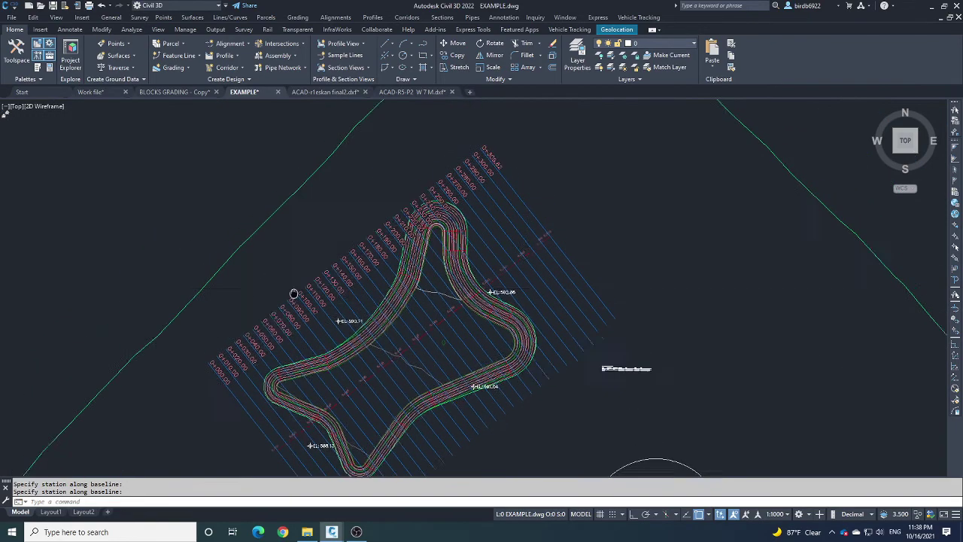
scroll(456, 168, up, 6)
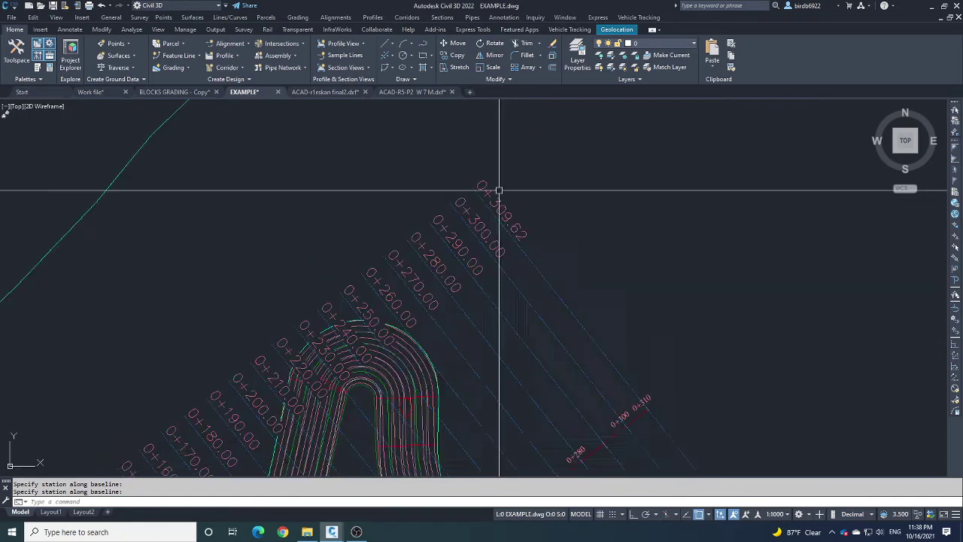
scroll(499, 190, down, 6)
scroll(430, 334, up, 2)
scroll(396, 348, down, 1)
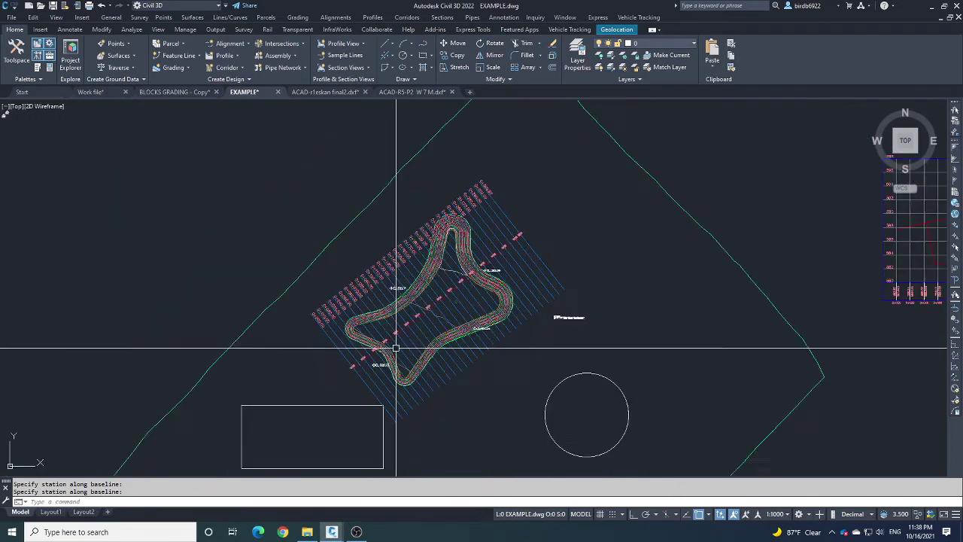
- Create multiple section views for SL Collection - 2 along Alignment - (3) with the default settings, placing them beside the profile view
scroll(457, 349, down, 2)
scroll(497, 293, up, 2)
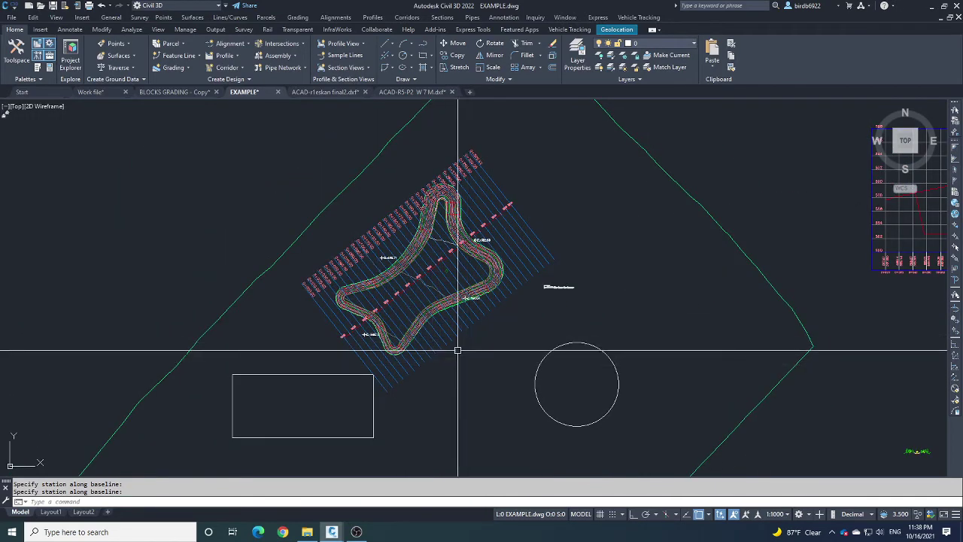
key(Escape)
key(Escape)
scroll(458, 350, down, 3)
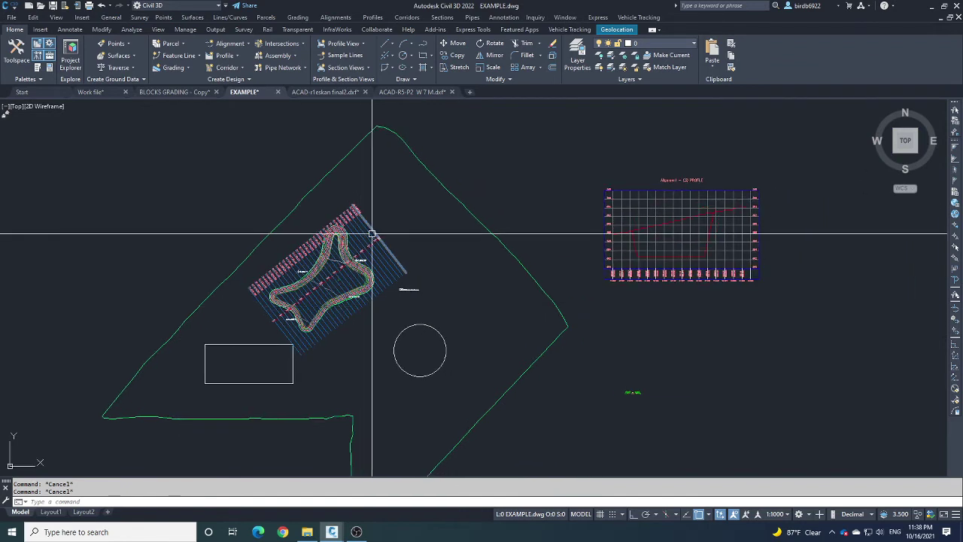
click(368, 68)
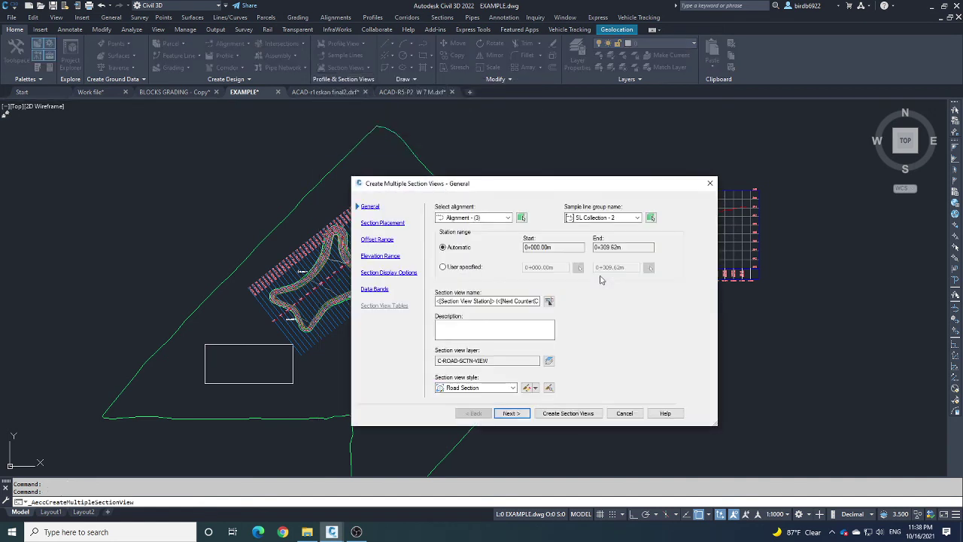
click(509, 414)
click(509, 414)
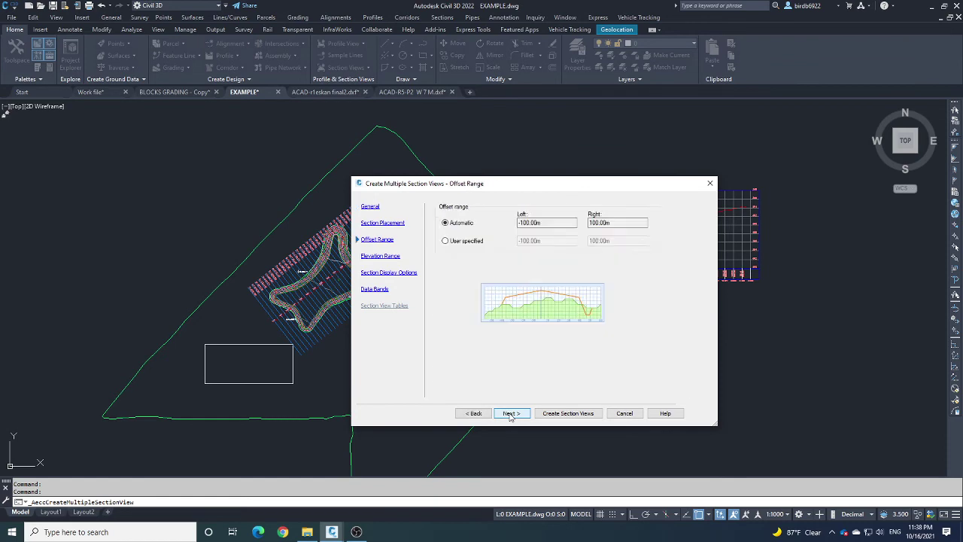
click(510, 414)
click(509, 414)
click(511, 415)
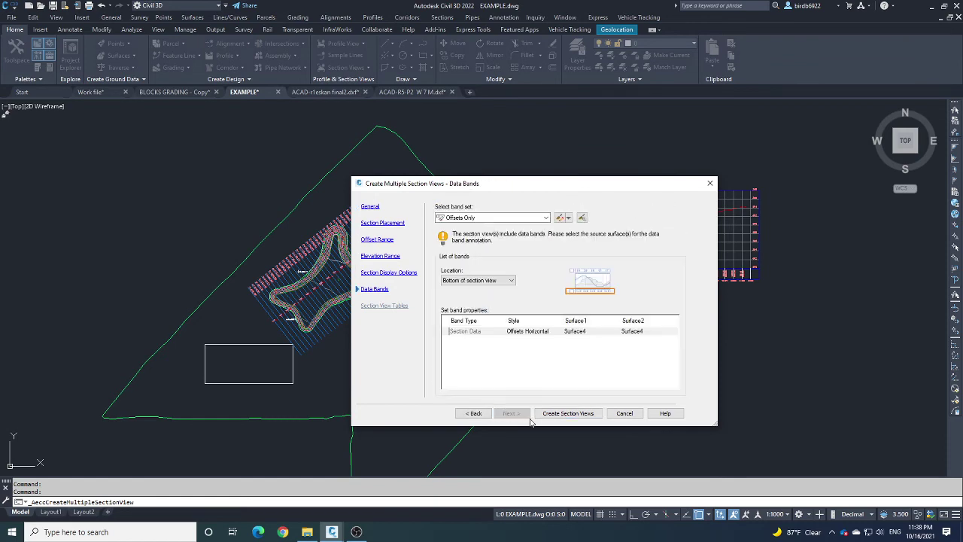
click(567, 413)
scroll(399, 311, down, 3)
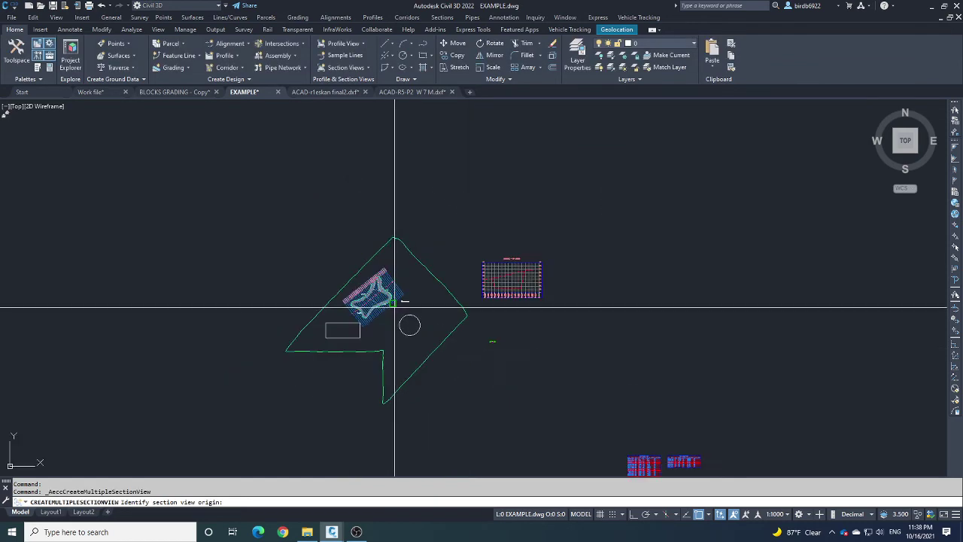
click(593, 315)
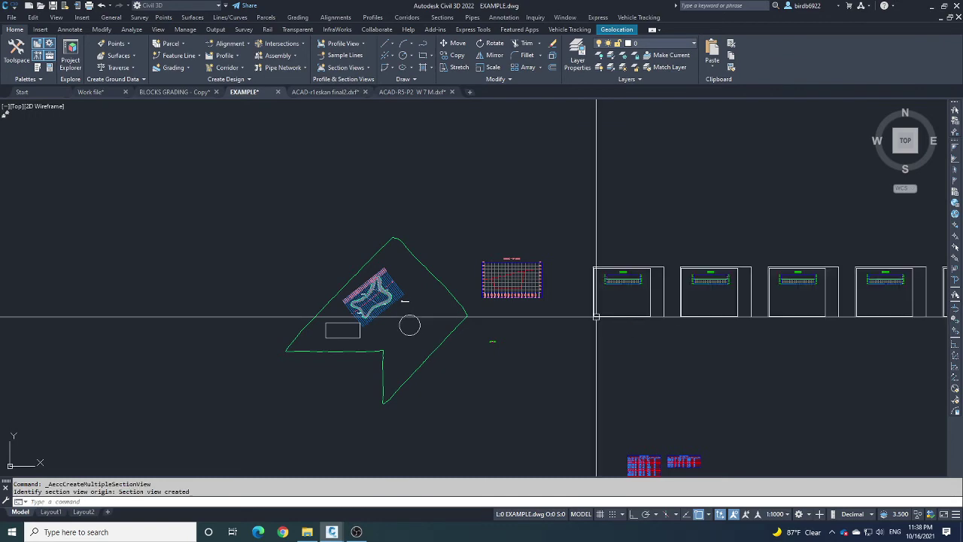
- Examine the layout of the new row of section views next to the profile view
scroll(653, 280, up, 2)
scroll(652, 280, up, 3)
scroll(577, 301, down, 4)
scroll(409, 322, up, 1)
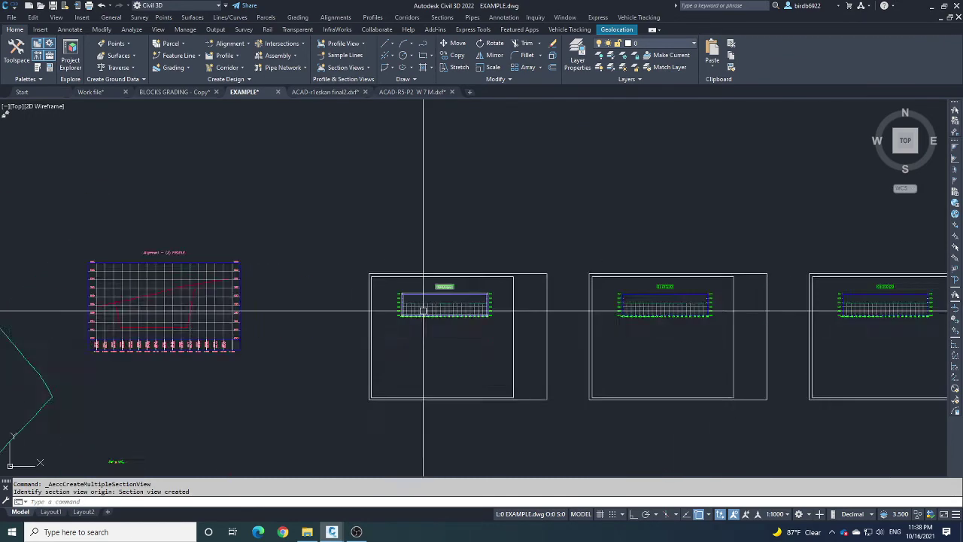
scroll(448, 288, up, 5)
scroll(589, 260, down, 5)
scroll(179, 302, up, 6)
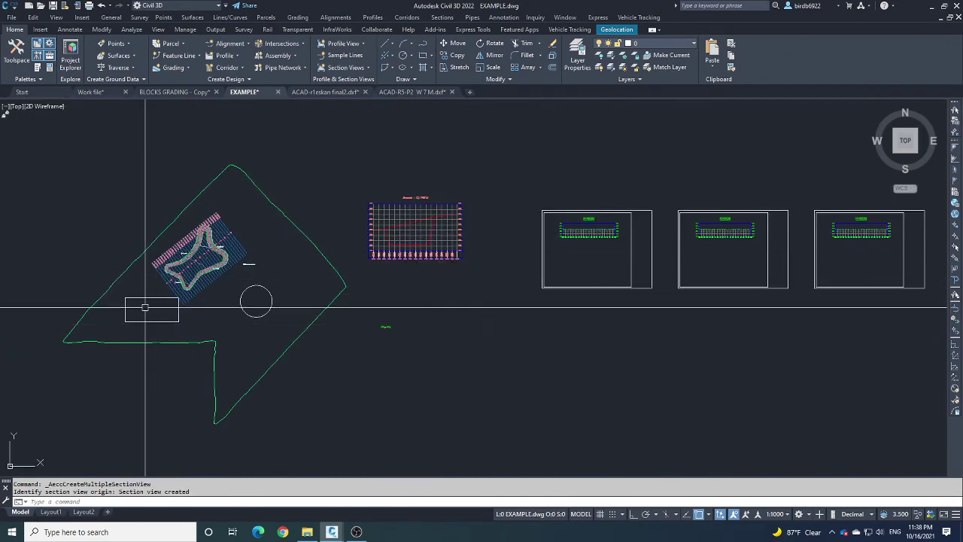
- Check in plan which sample lines at the alignment's start, from 0+000.00, cross the star-shaped grading
scroll(179, 301, down, 1)
click(214, 316)
scroll(219, 308, down, 4)
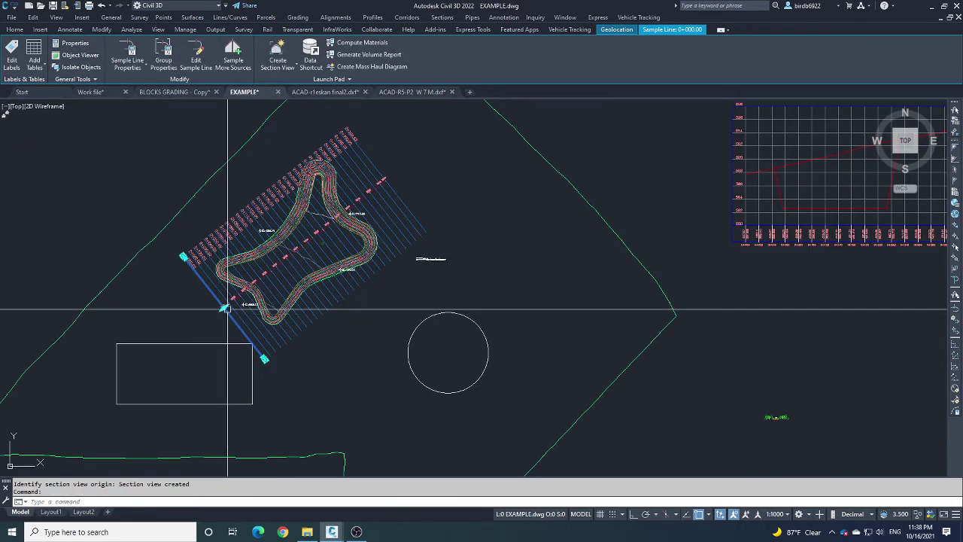
scroll(226, 330, up, 5)
key(Escape)
key(Escape)
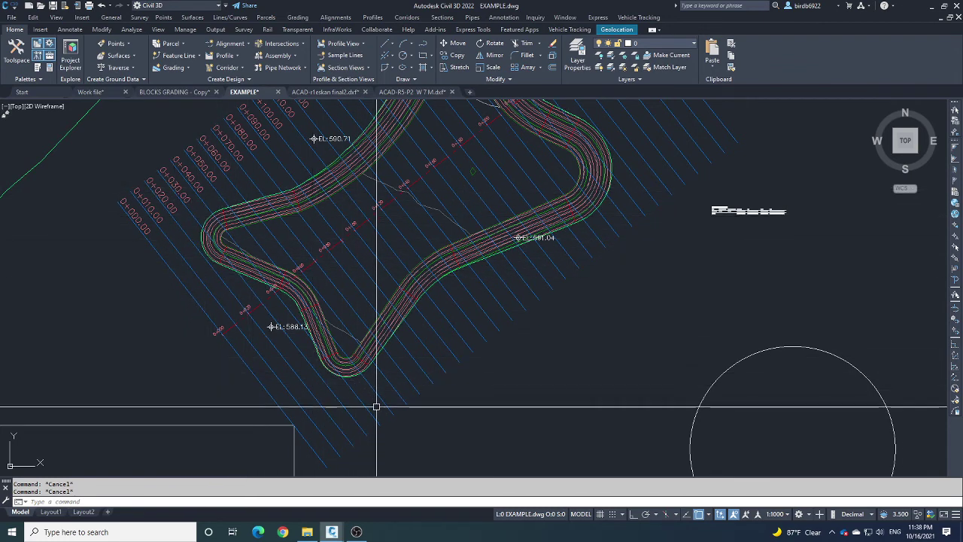
click(222, 281)
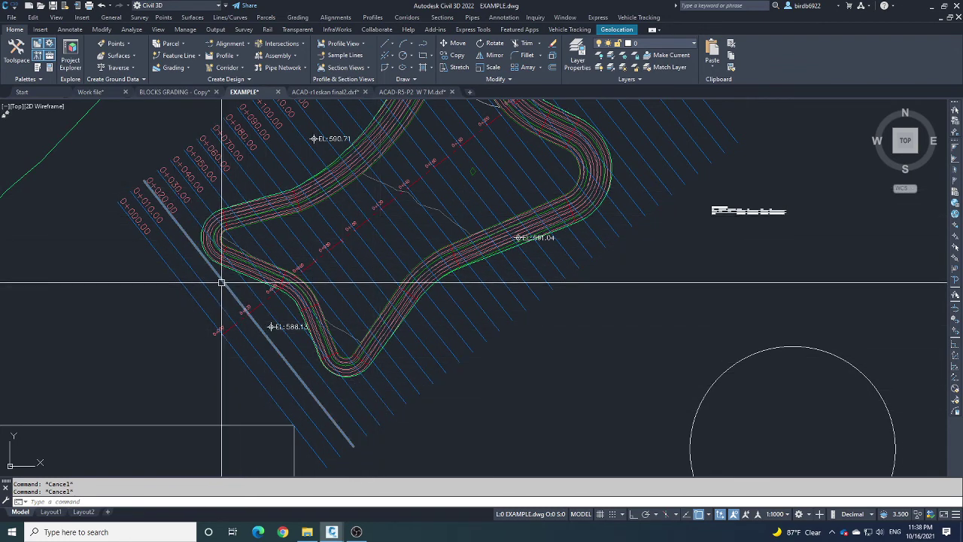
key(Escape)
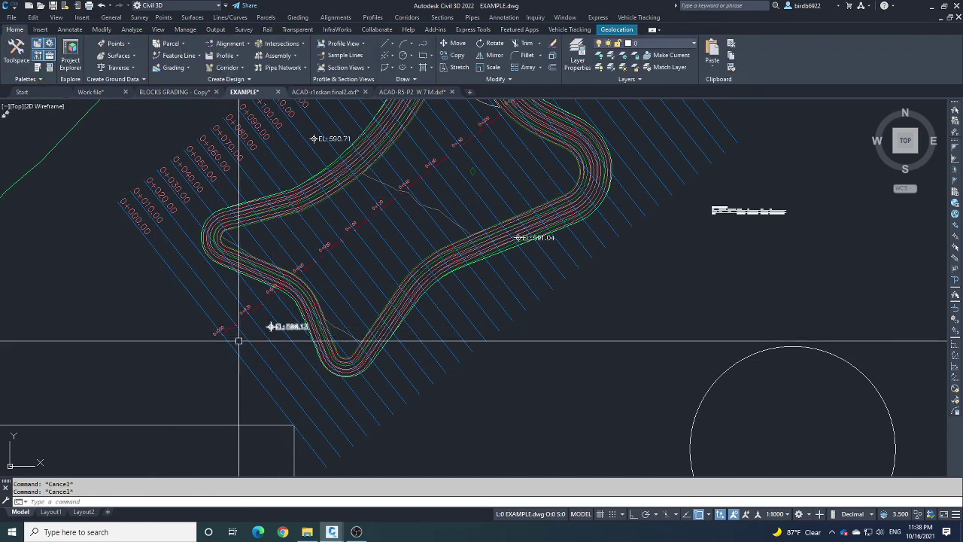
- Examine the section views at stations 0+000.00 and 0+010.00 and compare their surface lines
scroll(231, 342, down, 4)
scroll(517, 351, down, 3)
scroll(596, 301, up, 5)
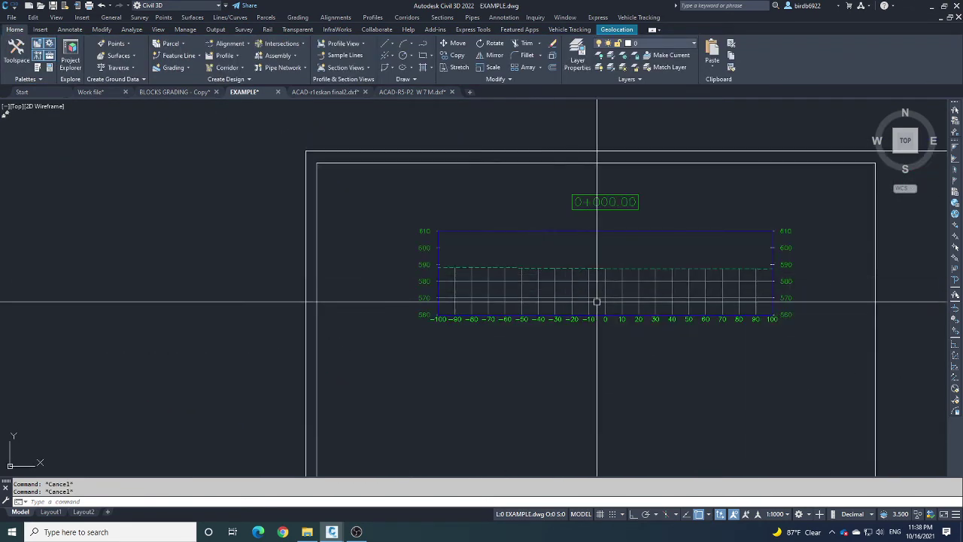
scroll(438, 323, down, 4)
scroll(395, 332, up, 4)
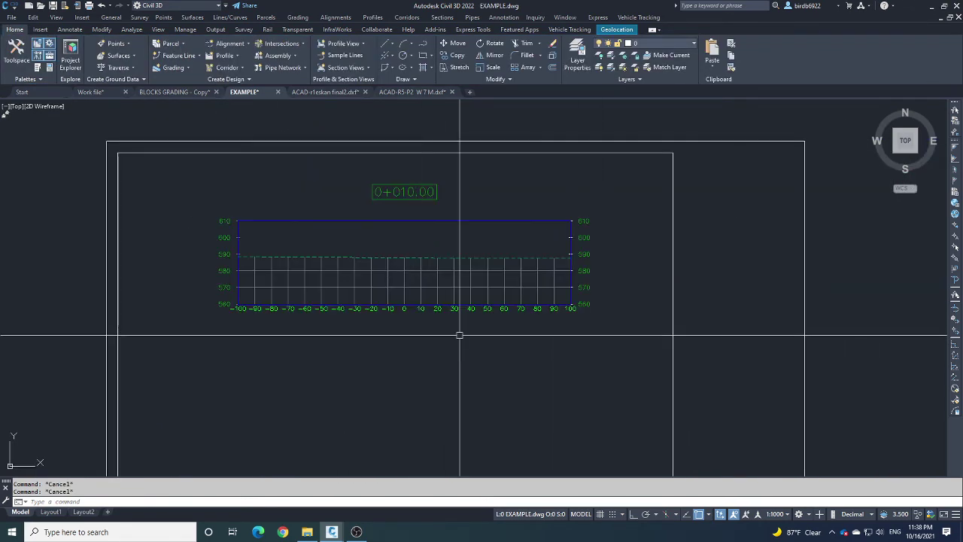
scroll(677, 342, down, 4)
scroll(507, 350, up, 1)
scroll(296, 354, down, 4)
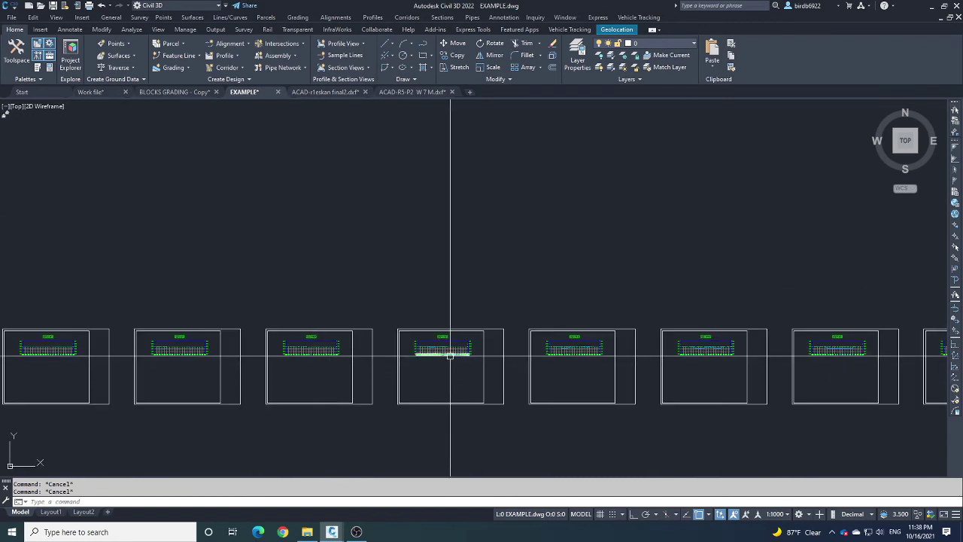
- Examine the section views at 0+030.00 and 0+040.00 against the matching sample lines across the star-shaped grading
scroll(405, 350, up, 6)
scroll(314, 308, up, 2)
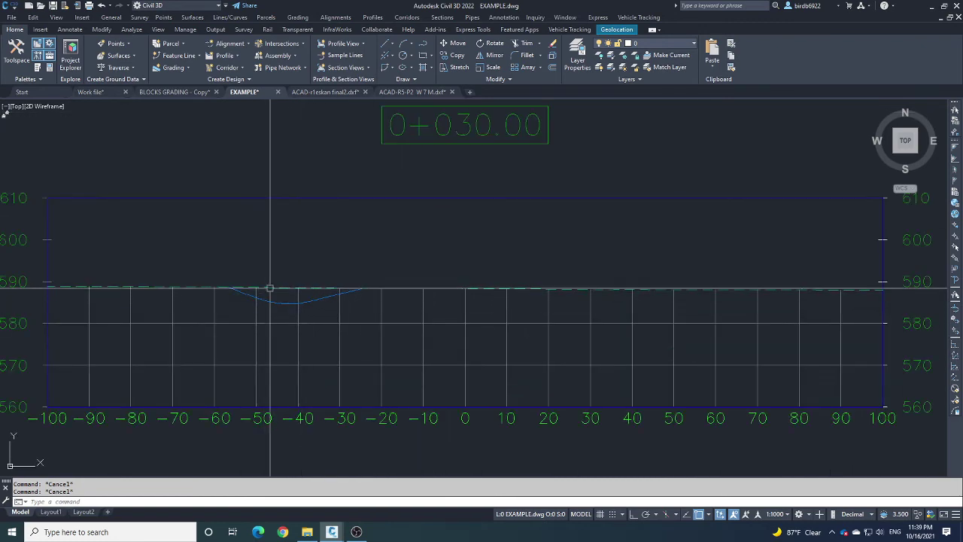
scroll(324, 351, down, 8)
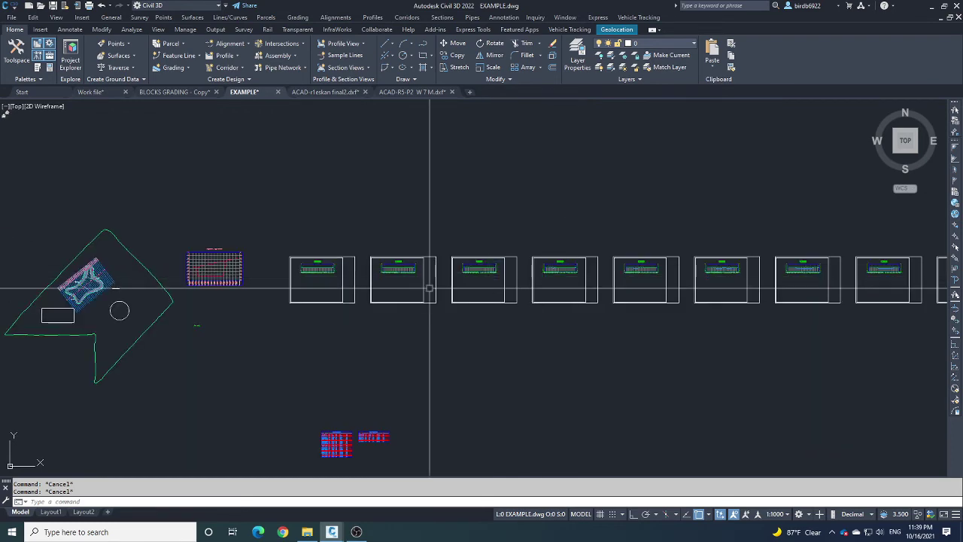
scroll(366, 283, up, 2)
scroll(221, 303, up, 8)
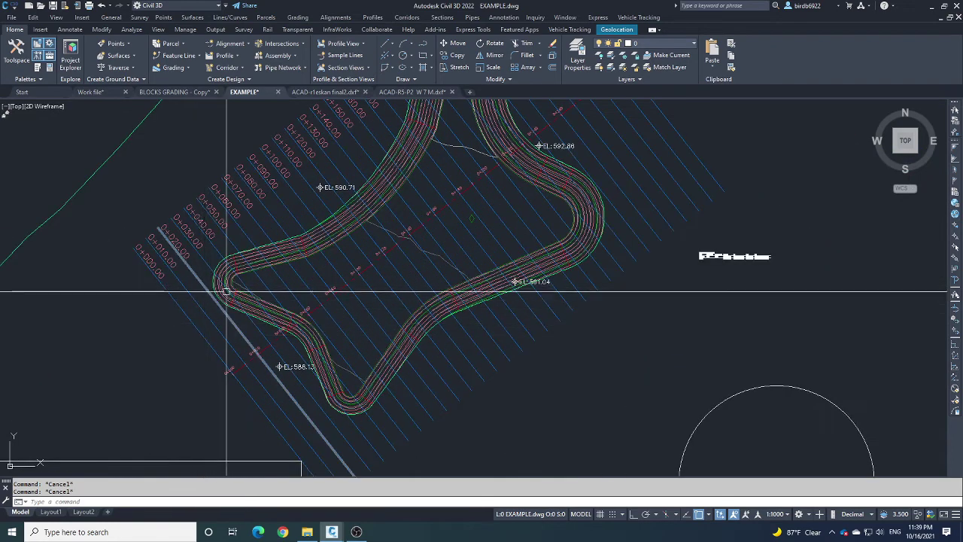
scroll(225, 286, down, 9)
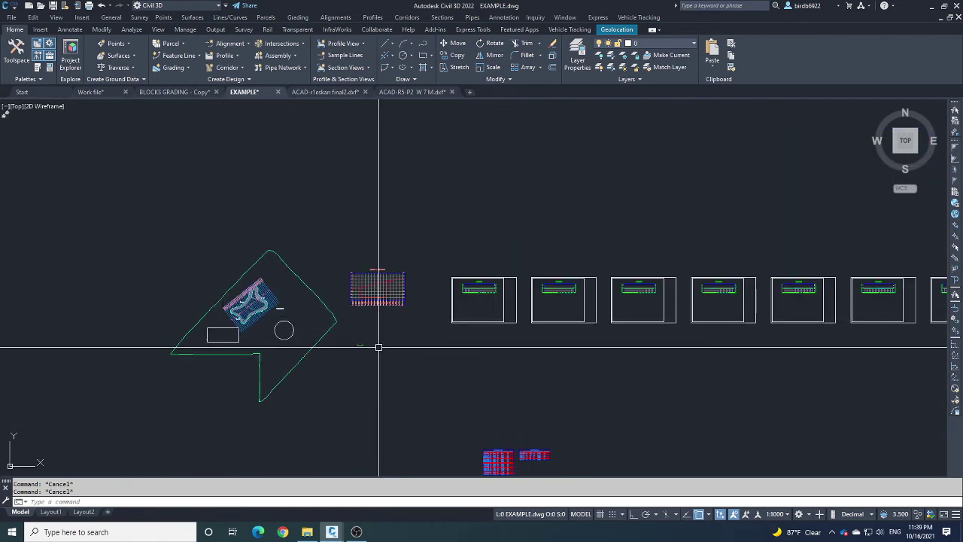
scroll(578, 301, up, 5)
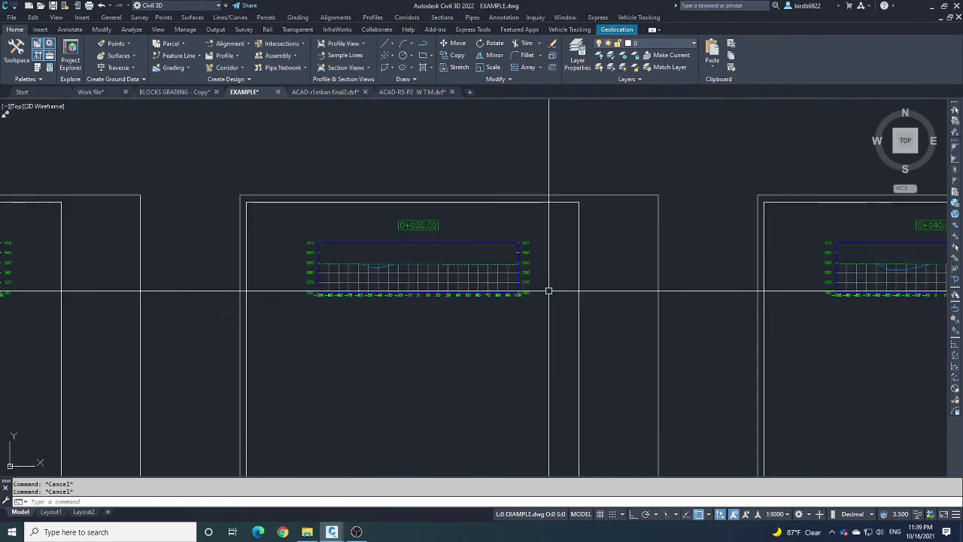
scroll(366, 322, down, 4)
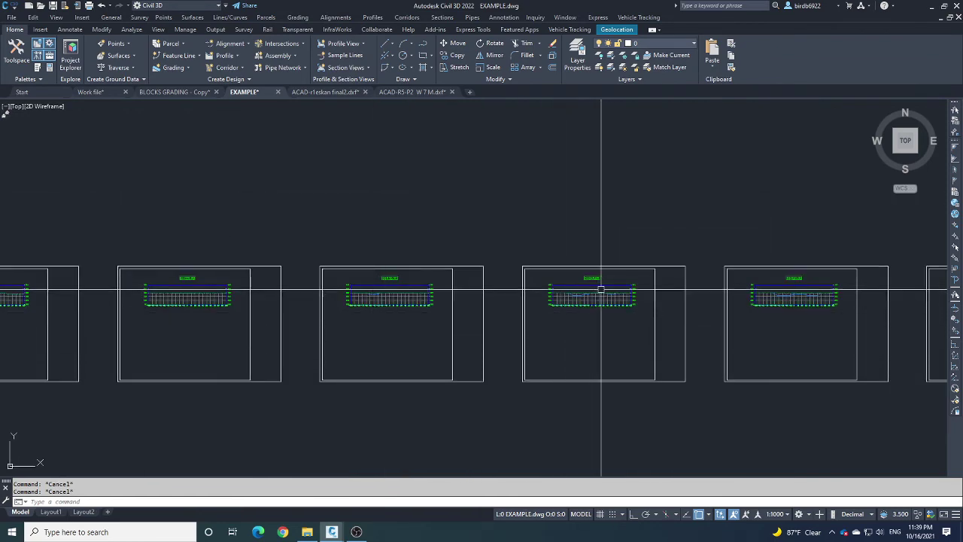
scroll(598, 316, up, 6)
scroll(465, 322, down, 3)
middle_drag(604, 339, 387, 327)
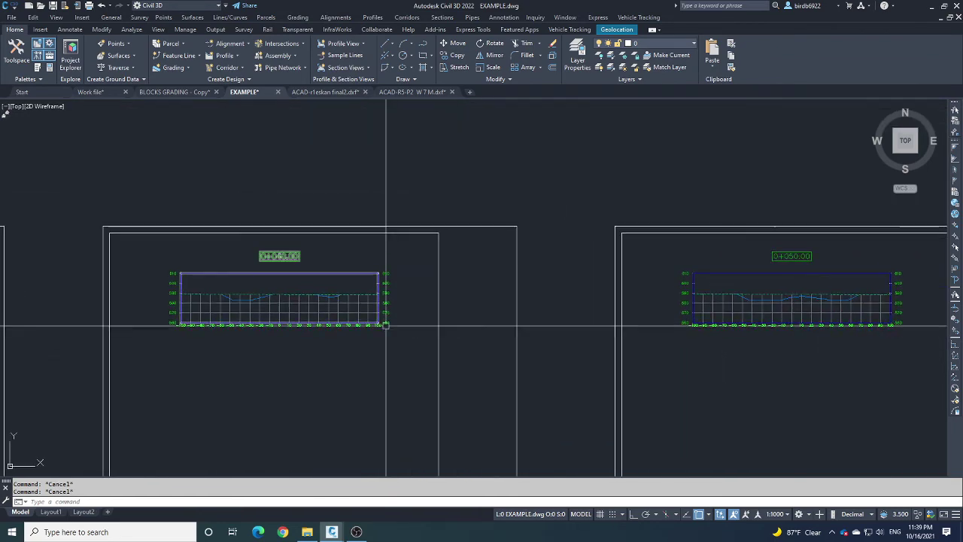
- Select the Surface-MS and Surface4 section lines in turn at station 0+050.00 to tell existing ground from grading
scroll(552, 359, down, 3)
scroll(552, 359, up, 6)
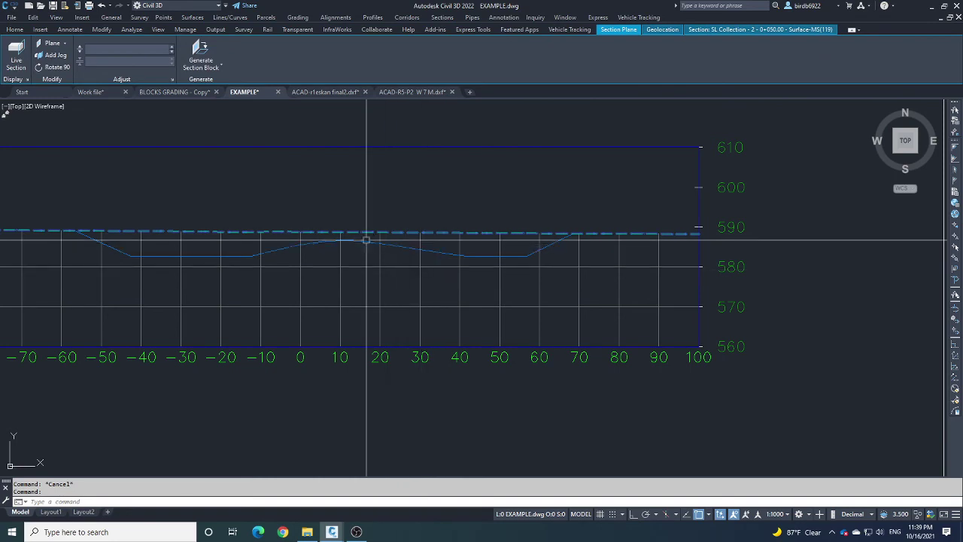
middle_drag(367, 240, 606, 260)
key(Escape)
key(Escape)
click(231, 249)
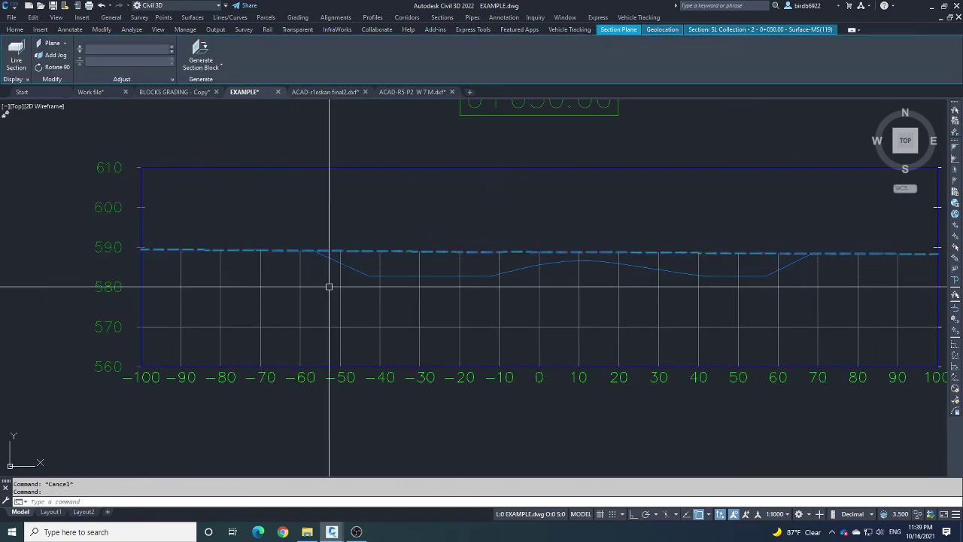
key(Escape)
click(523, 267)
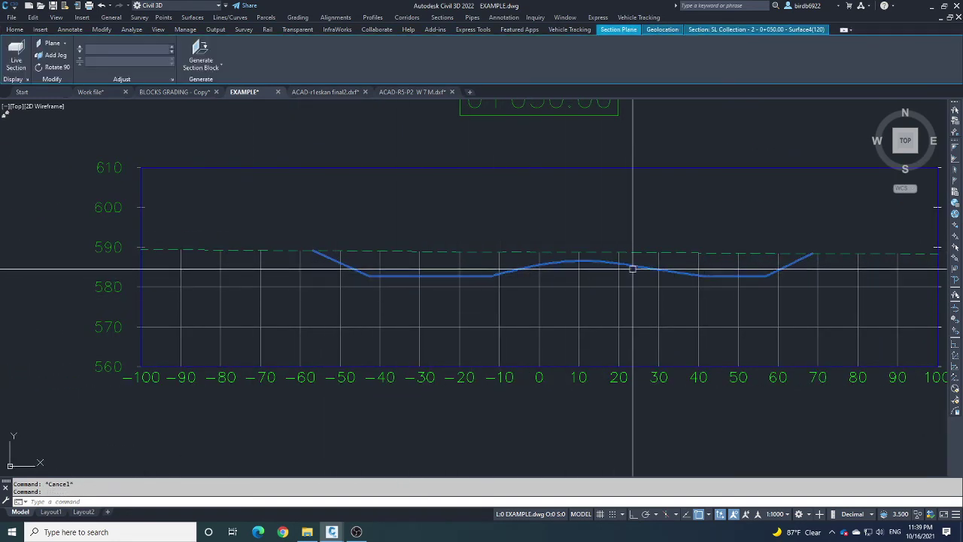
middle_drag(751, 279, 538, 297)
- Examine the section view at 0+060.00, comparing the graded bottom and side slopes with the existing ground line
scroll(383, 318, down, 5)
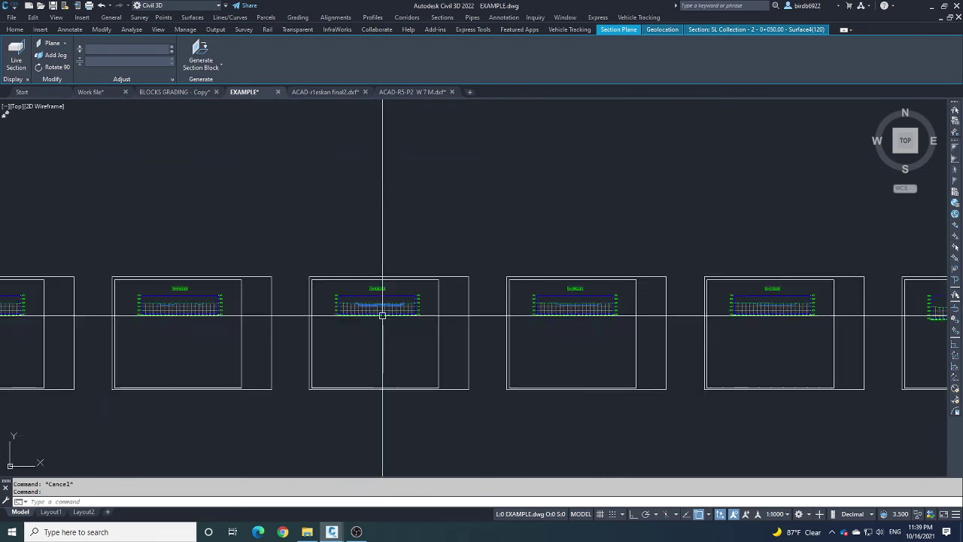
scroll(529, 318, up, 5)
key(Escape)
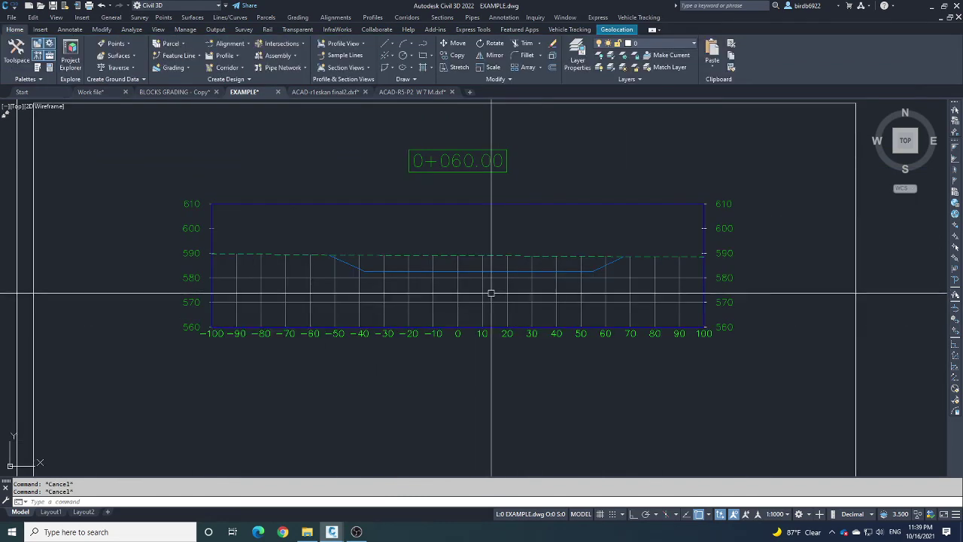
scroll(491, 293, up, 2)
scroll(170, 249, up, 2)
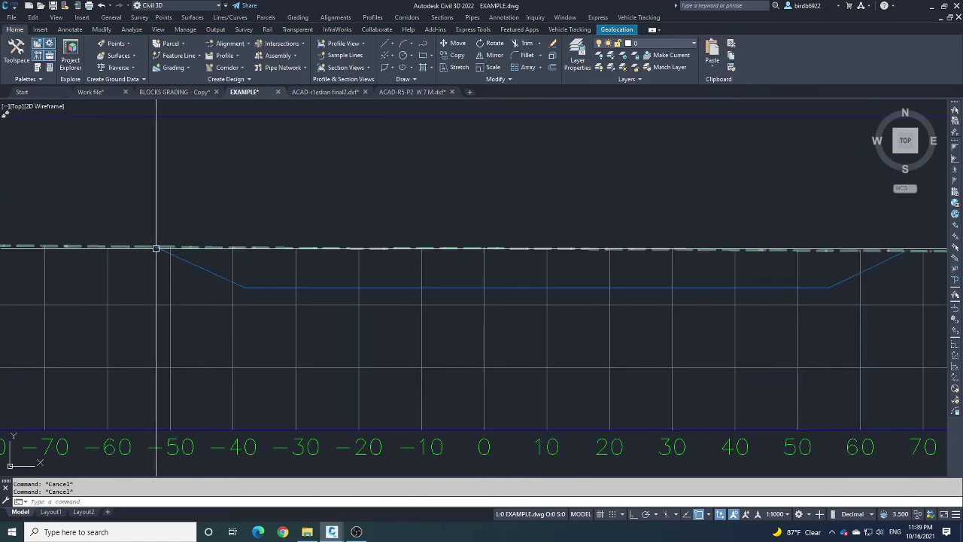
scroll(208, 289, down, 2)
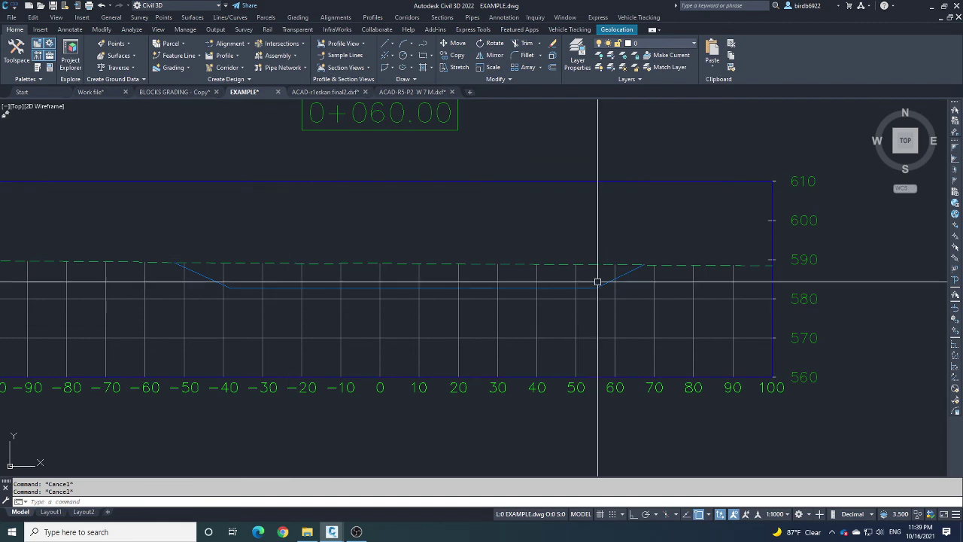
scroll(625, 294, up, 2)
scroll(387, 316, down, 4)
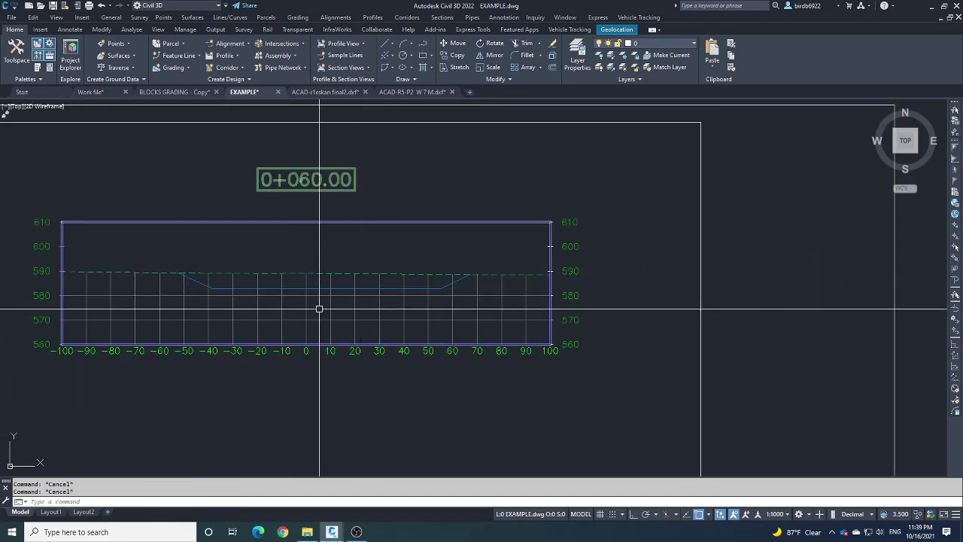
scroll(253, 296, up, 2)
middle_drag(424, 314, 445, 320)
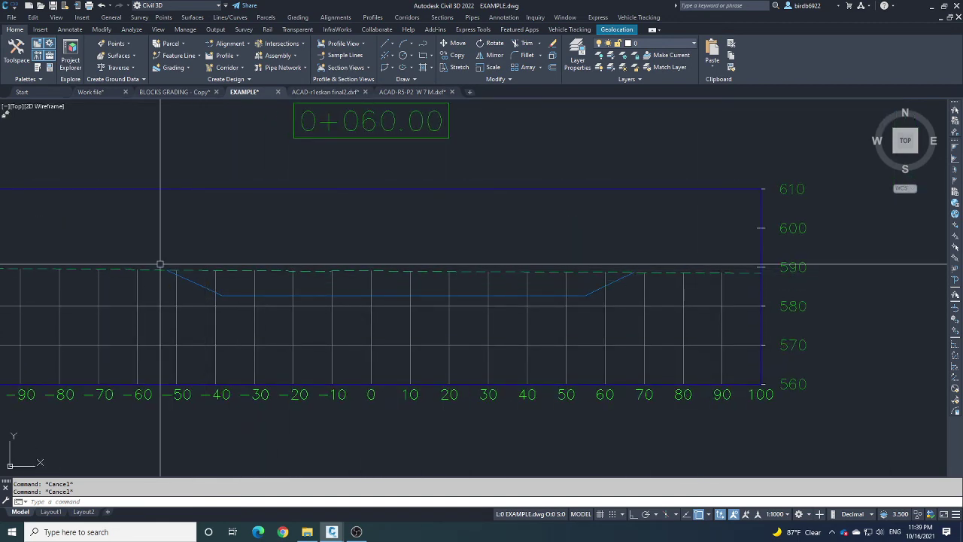
middle_drag(196, 285, 236, 299)
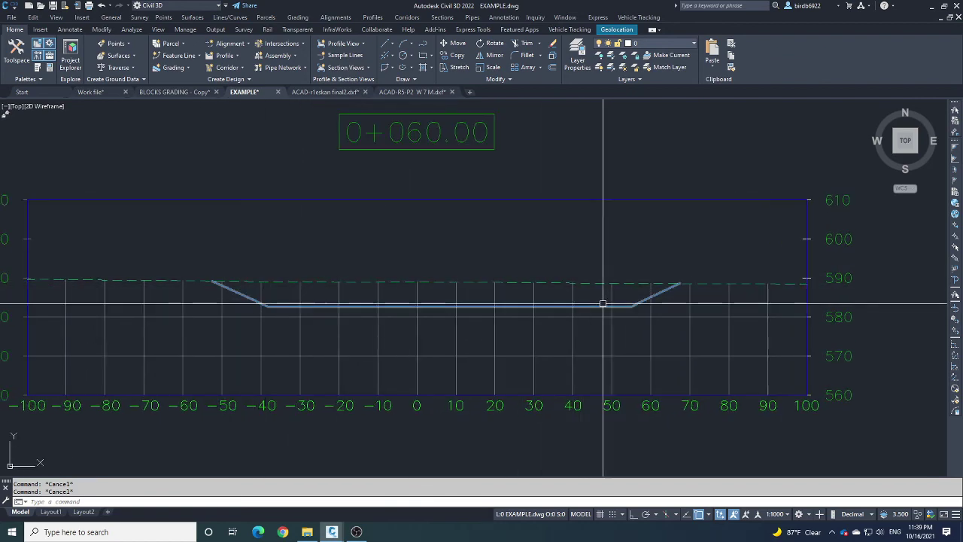
- Examine the grading and existing ground lines in the section view at station 0+070.00
scroll(305, 316, down, 5)
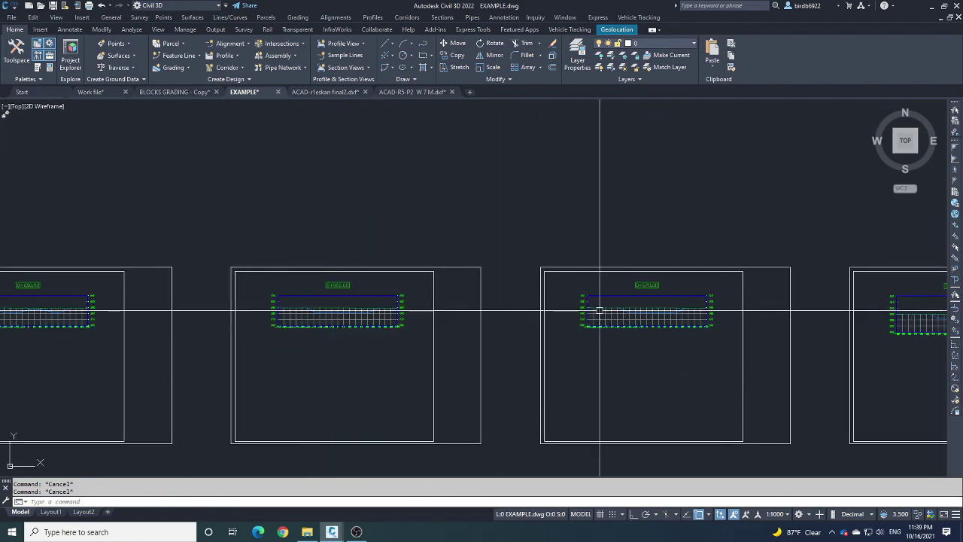
scroll(600, 310, up, 5)
scroll(445, 297, up, 4)
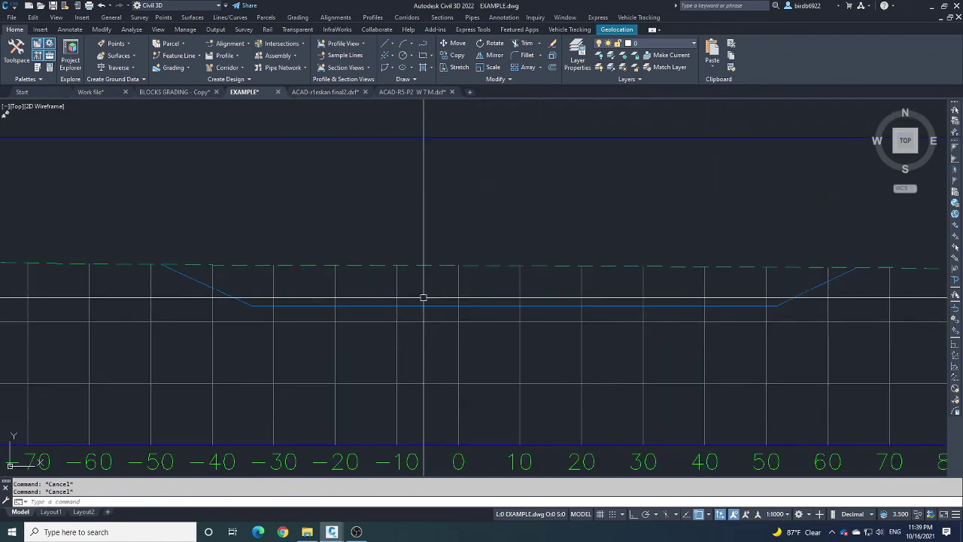
- Start Compute Materials for sample line group SL Collection - 2 on Alignment - (3)
scroll(424, 298, down, 7)
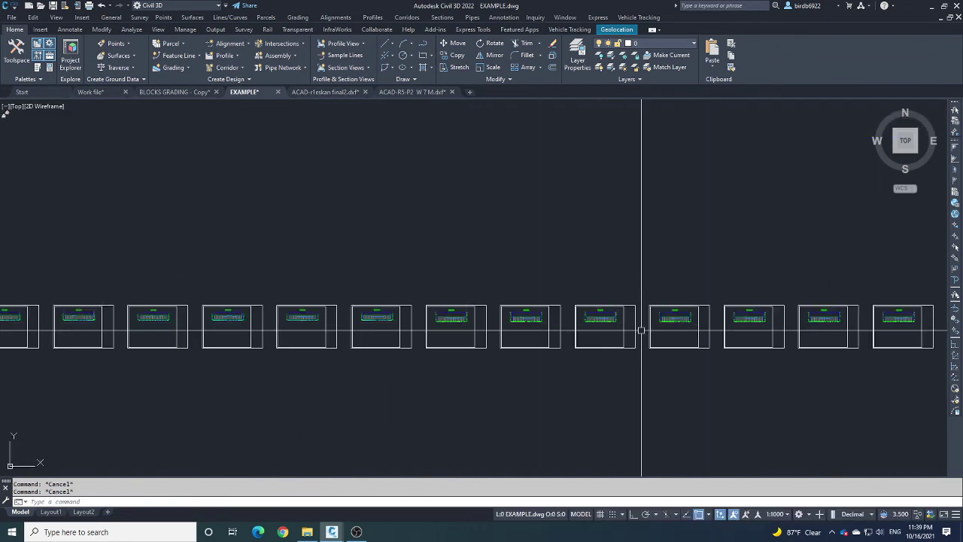
scroll(641, 330, down, 5)
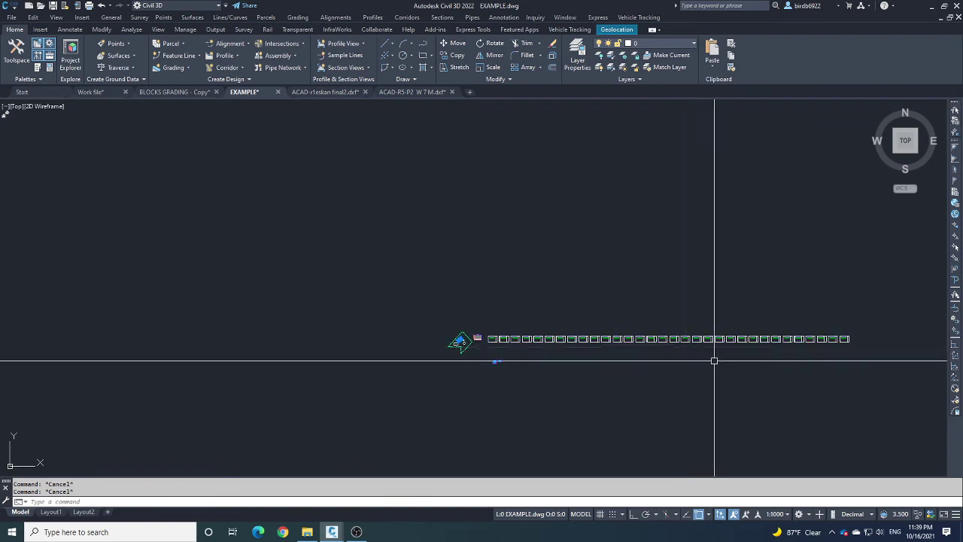
scroll(477, 340, up, 10)
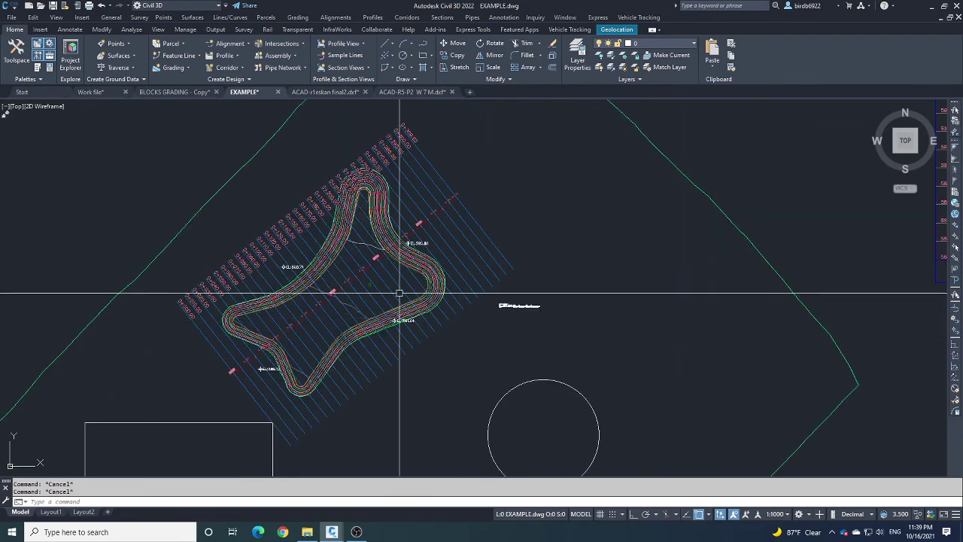
click(500, 252)
scroll(341, 330, down, 4)
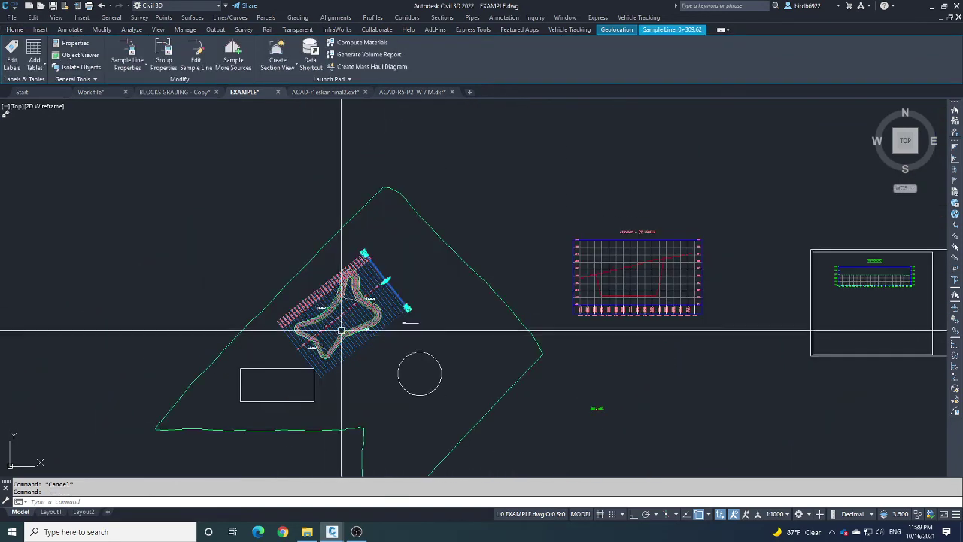
scroll(423, 301, up, 2)
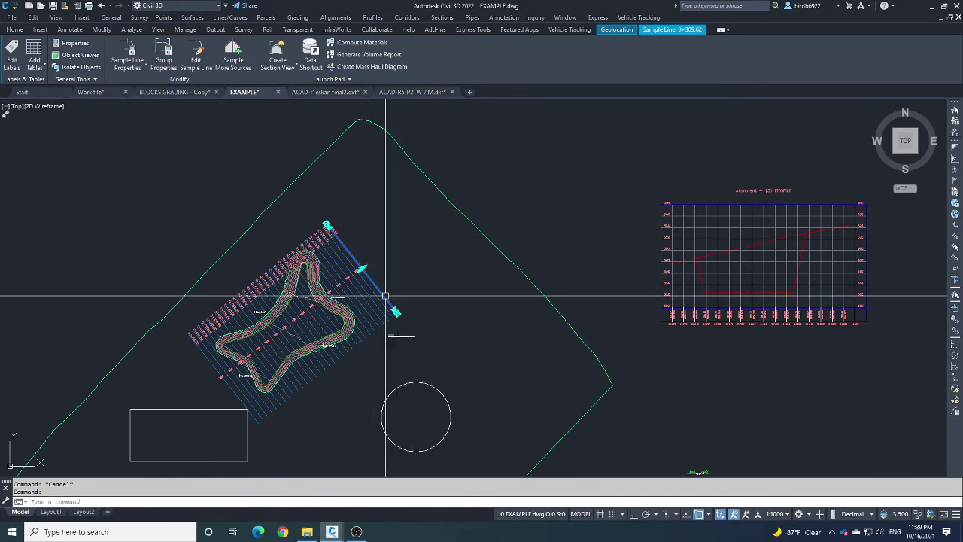
scroll(386, 297, up, 2)
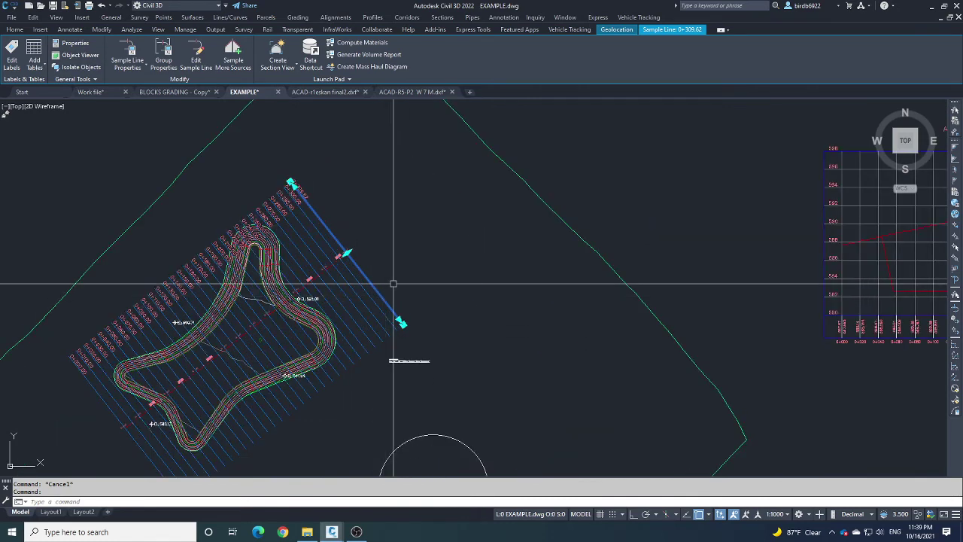
click(358, 46)
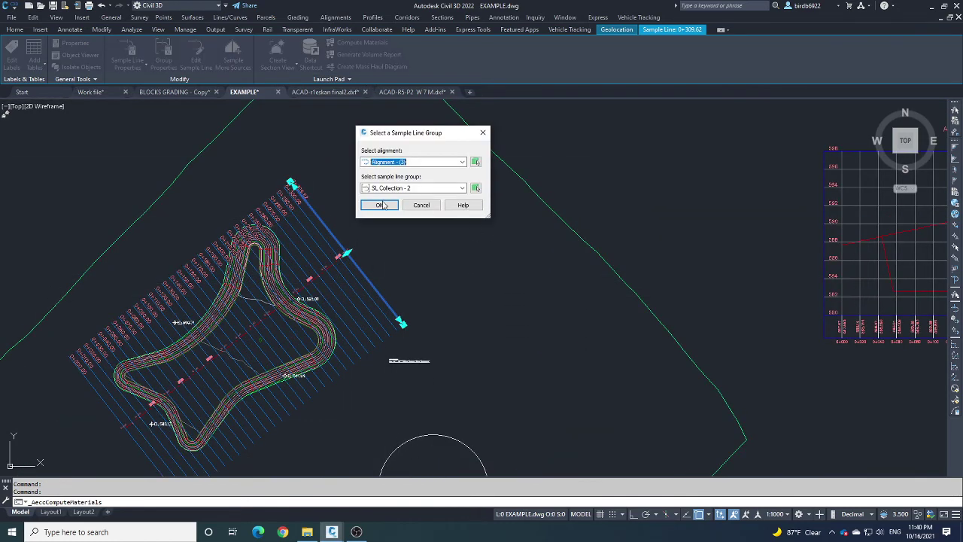
click(381, 204)
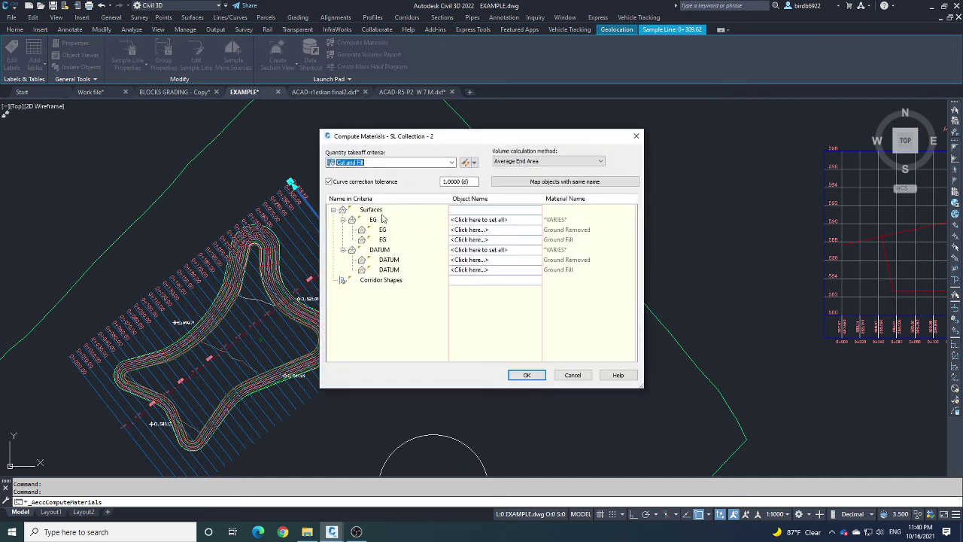
- Compute Cut and Fill materials with Surface-MS assigned to all EG entries and Surface4 to all DATUM entries
click(513, 220)
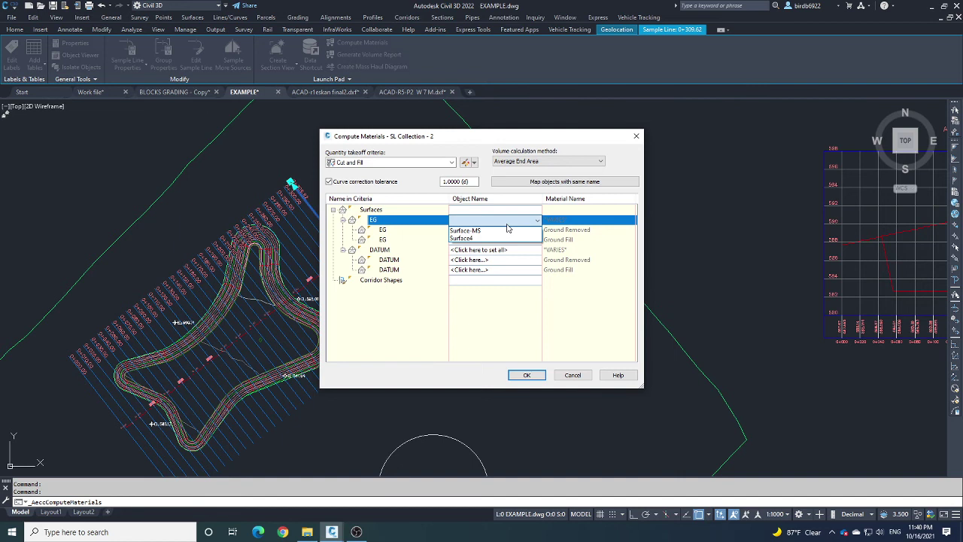
click(472, 230)
click(509, 251)
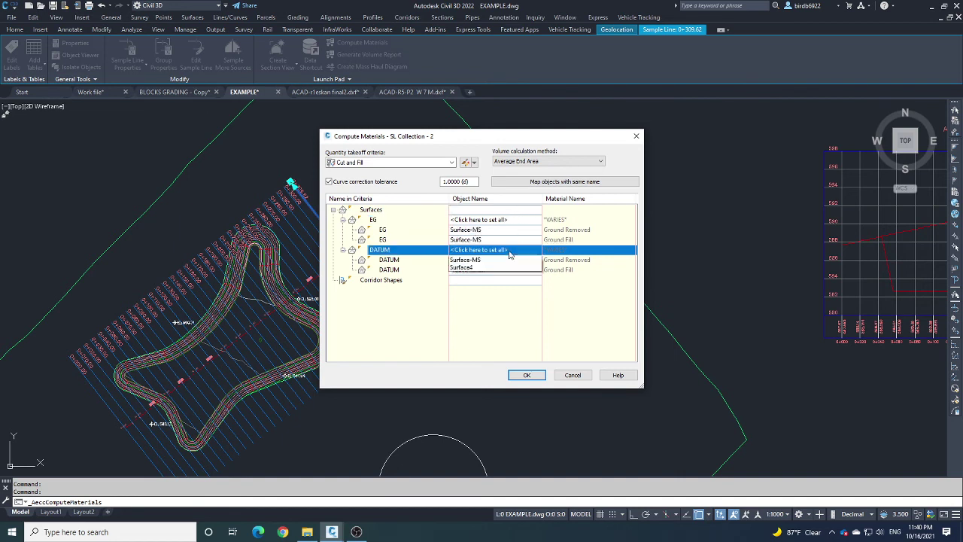
click(467, 269)
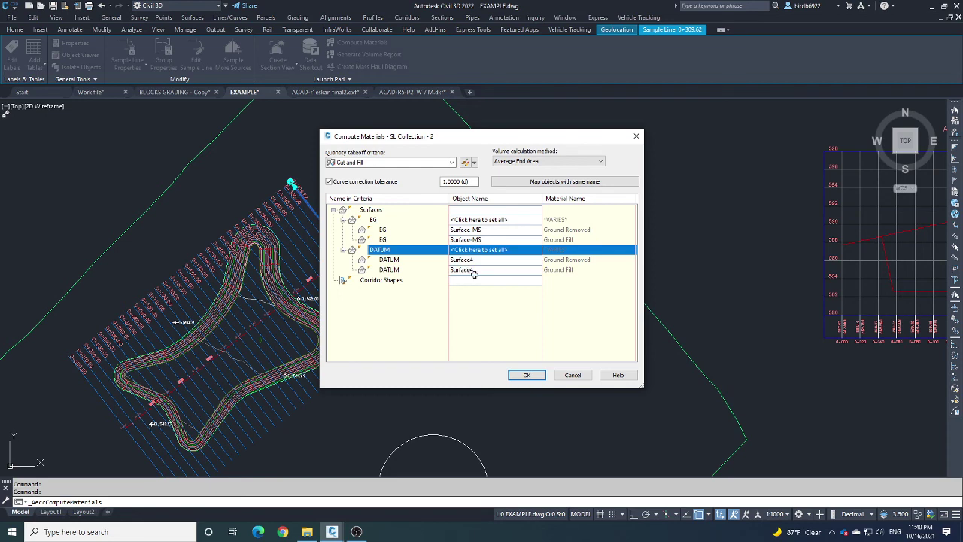
click(527, 376)
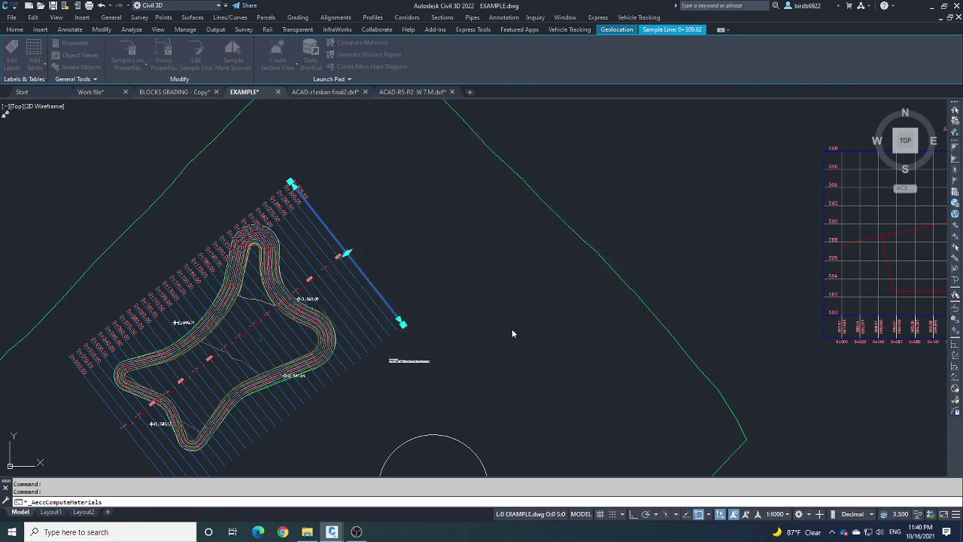
- Inspect the Ground Removed material section at 0+030.00 and the material areas across the neighbouring section views
scroll(422, 313, down, 6)
scroll(613, 297, up, 6)
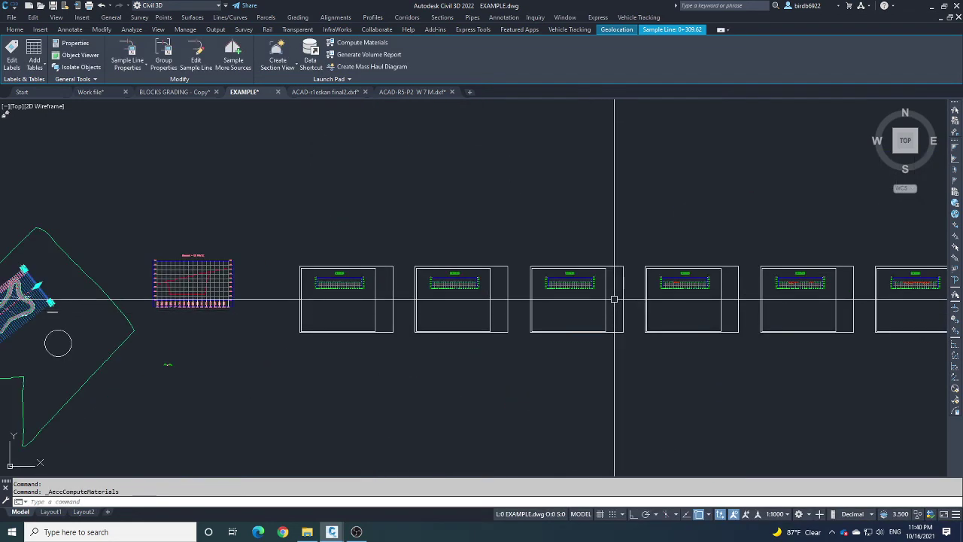
scroll(704, 280, up, 10)
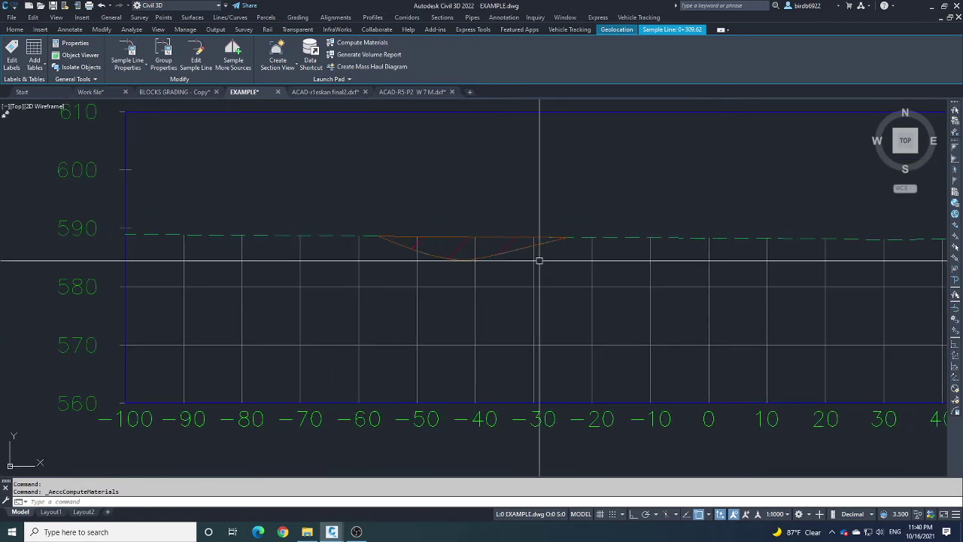
key(Escape)
key(Escape)
click(501, 256)
scroll(329, 276, down, 8)
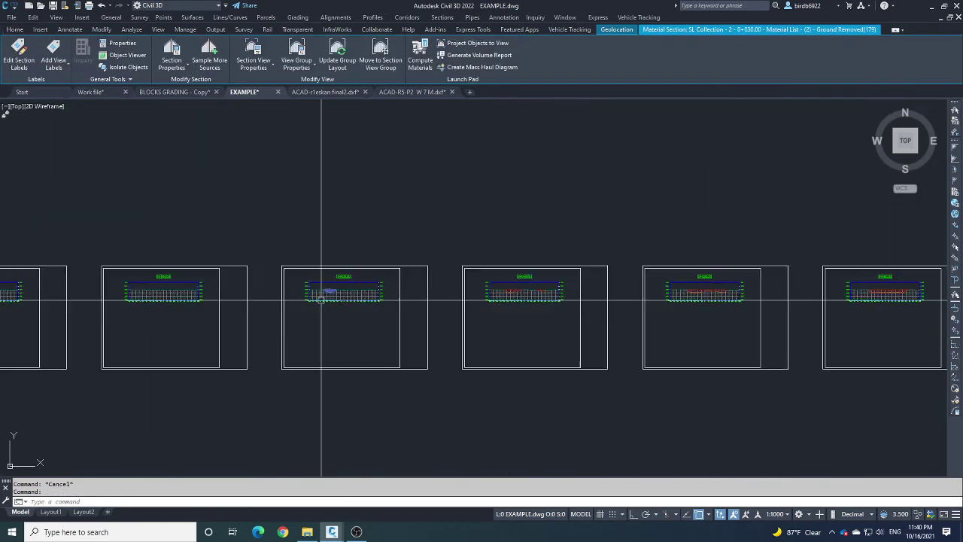
scroll(492, 302, down, 3)
scroll(482, 290, up, 3)
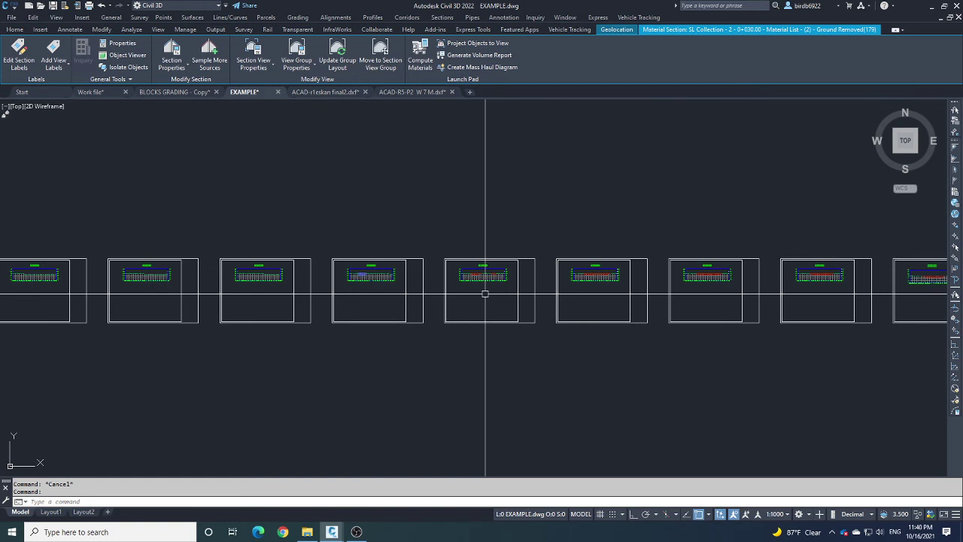
scroll(497, 286, down, 3)
scroll(351, 280, up, 4)
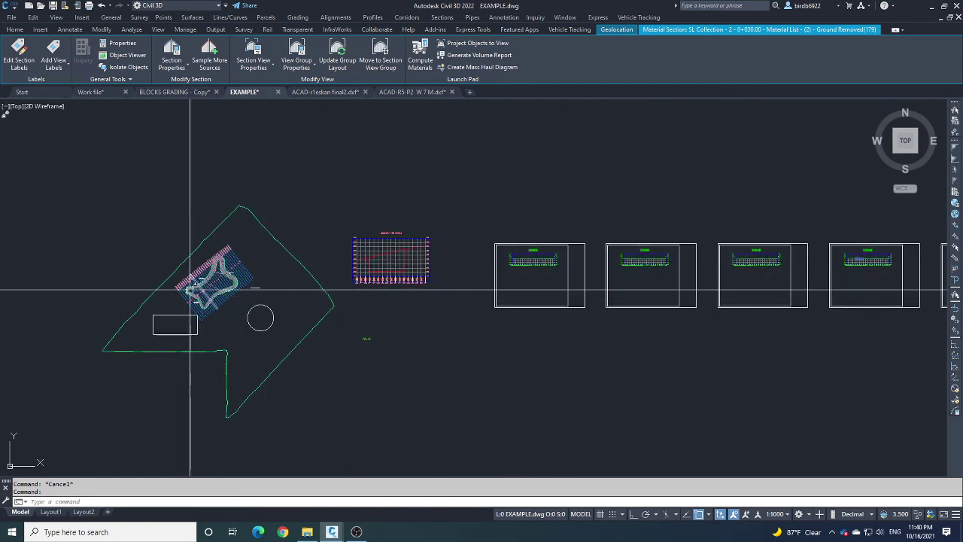
scroll(323, 271, down, 4)
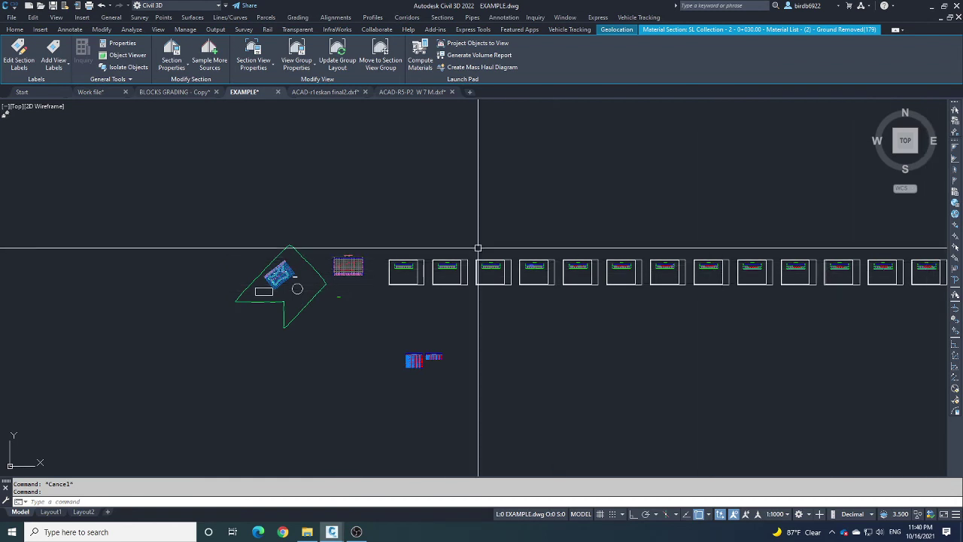
- Show the Toolspace, expand the drawing's surface list and look at the options available for Grading Group 1
click(15, 30)
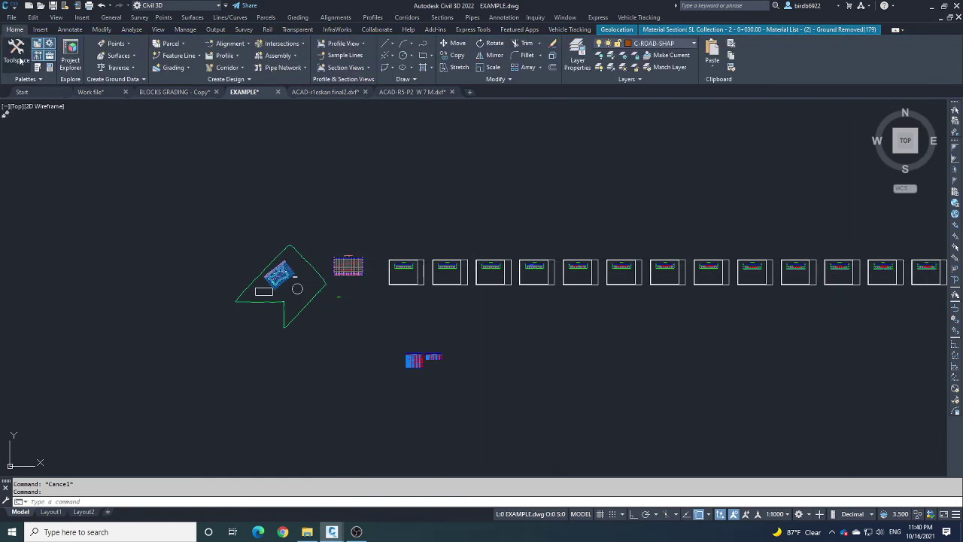
click(16, 52)
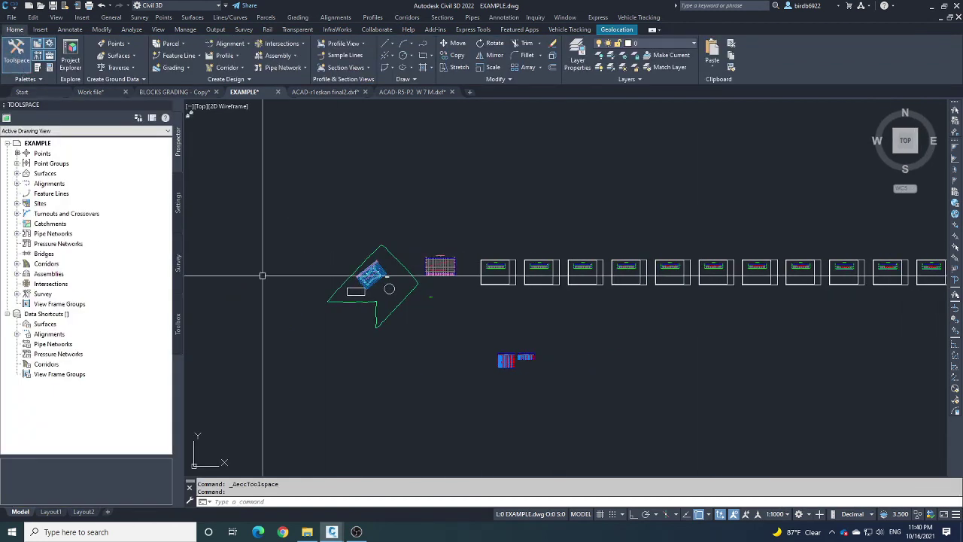
scroll(369, 274, up, 6)
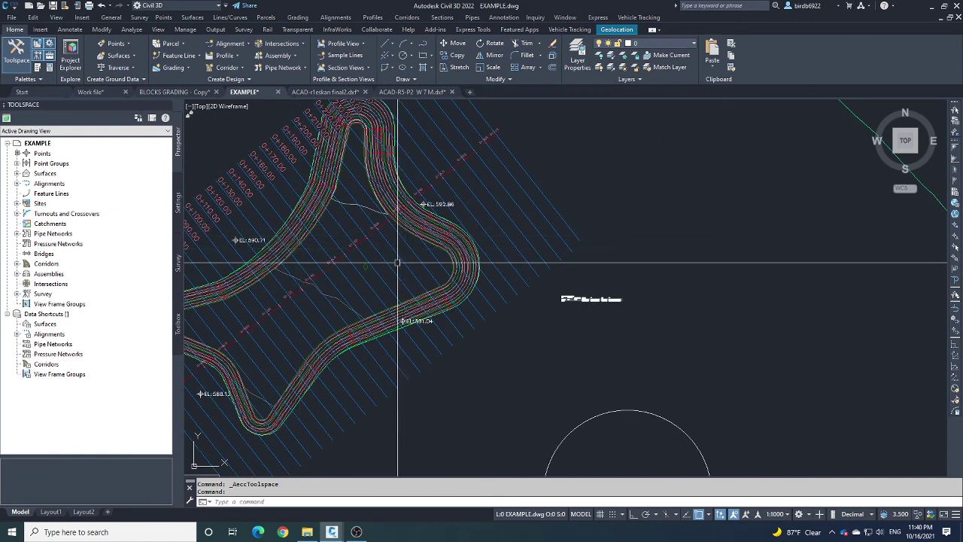
scroll(394, 259, down, 4)
click(17, 174)
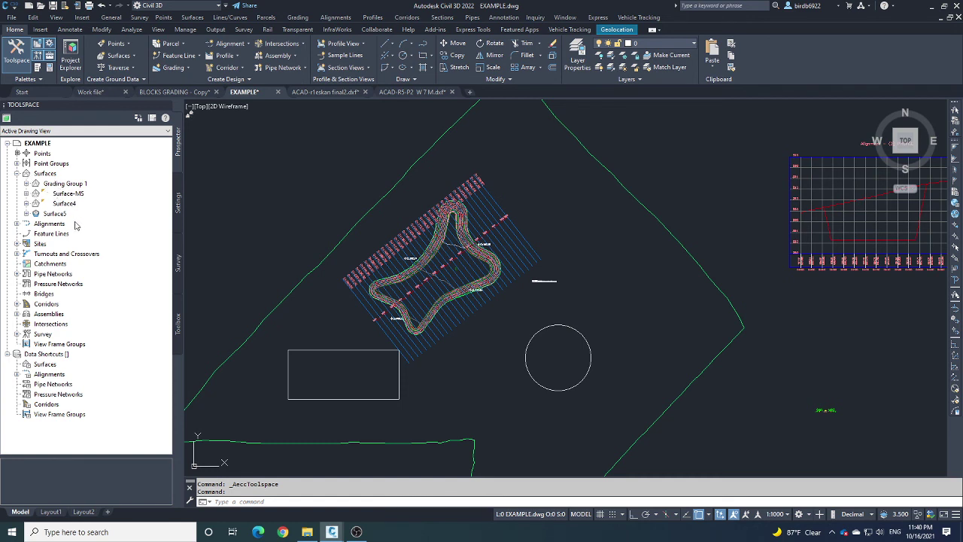
right_click(65, 186)
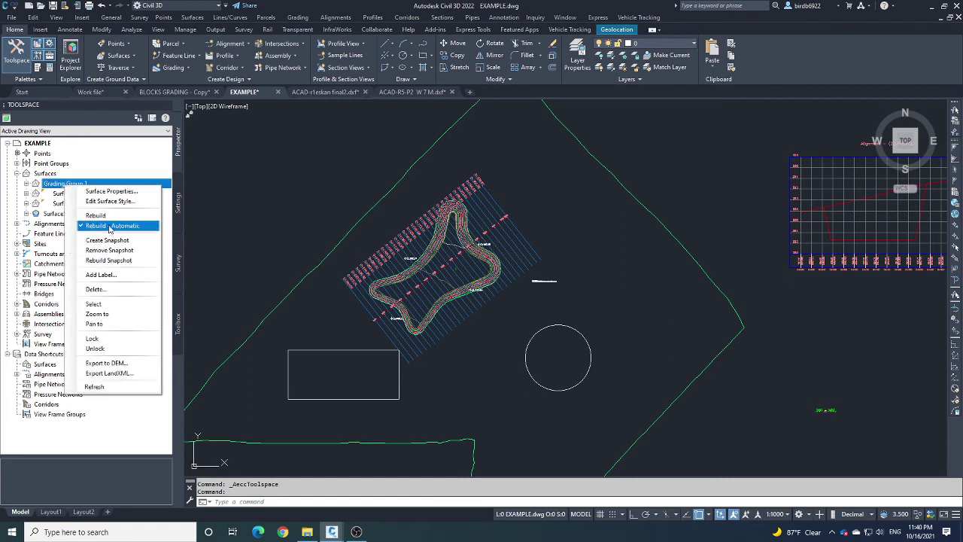
key(Escape)
- Examine the hatched cut material between existing ground and grading in the section view at 0+070.00
scroll(404, 236, down, 5)
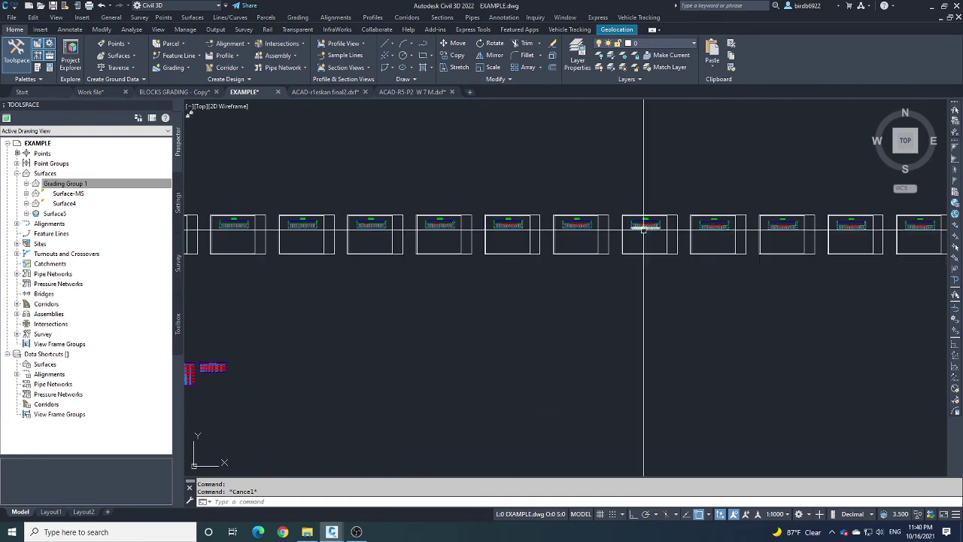
scroll(645, 218, up, 10)
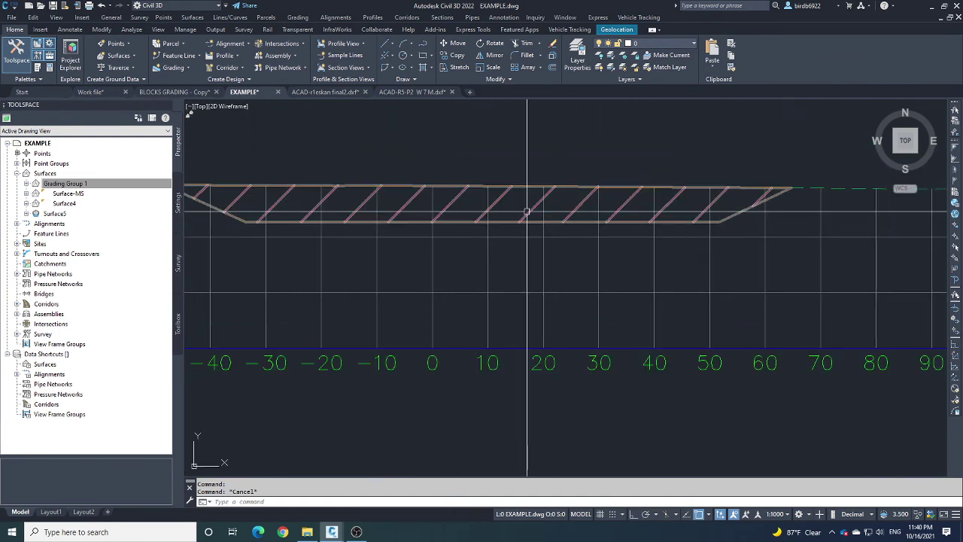
click(456, 222)
scroll(470, 263, down, 10)
key(Escape)
scroll(470, 264, up, 8)
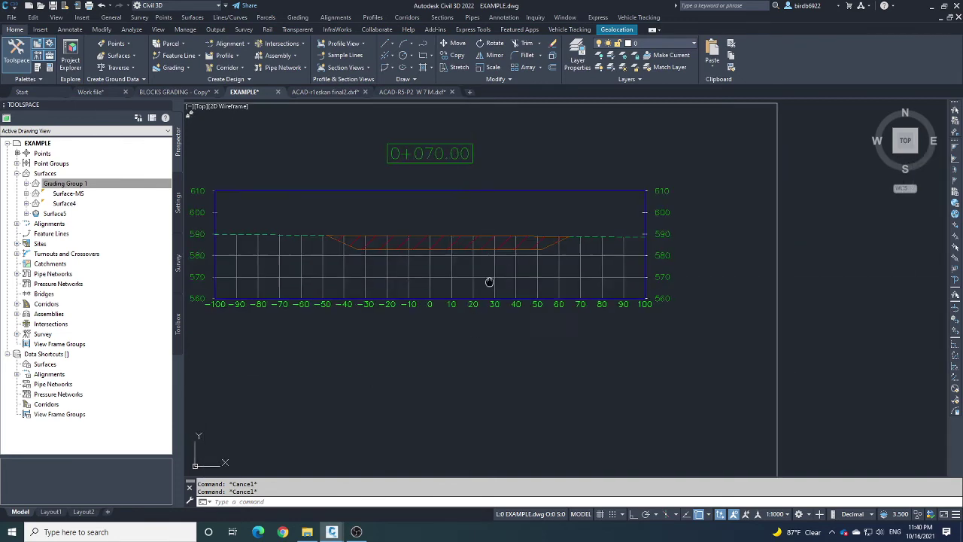
scroll(490, 279, down, 1)
- Open the band set of Section View Group - 1 from the 0+070.00 view and remove its existing section data band
click(523, 275)
right_click(524, 277)
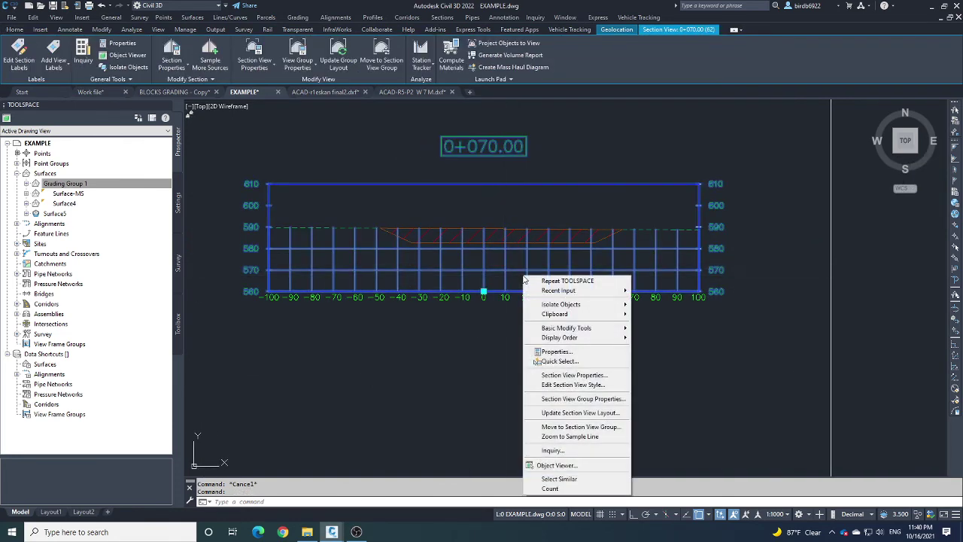
click(610, 399)
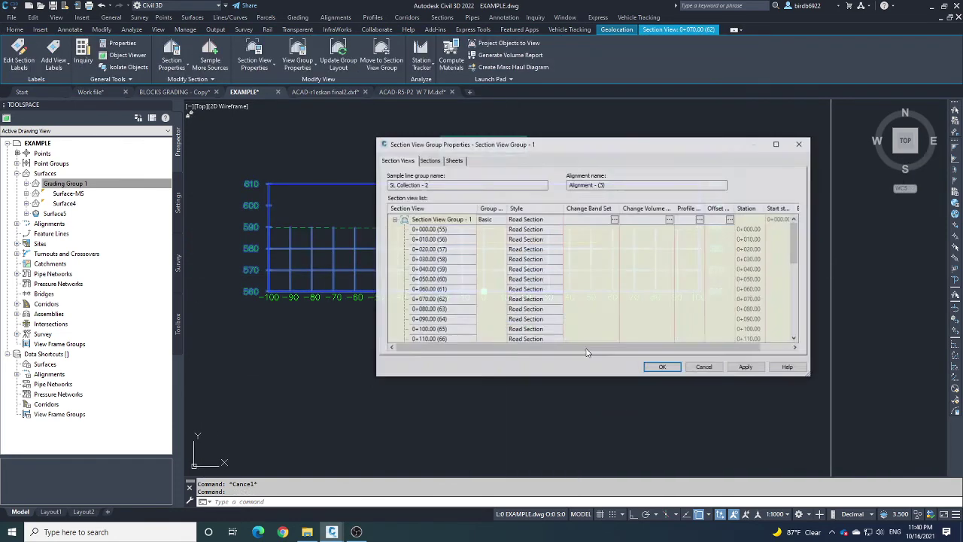
click(615, 220)
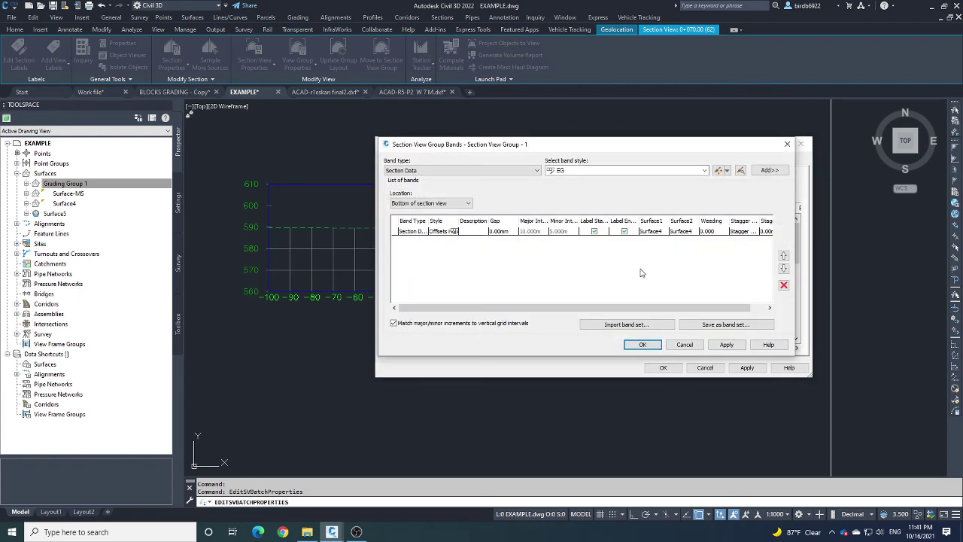
click(545, 232)
click(783, 285)
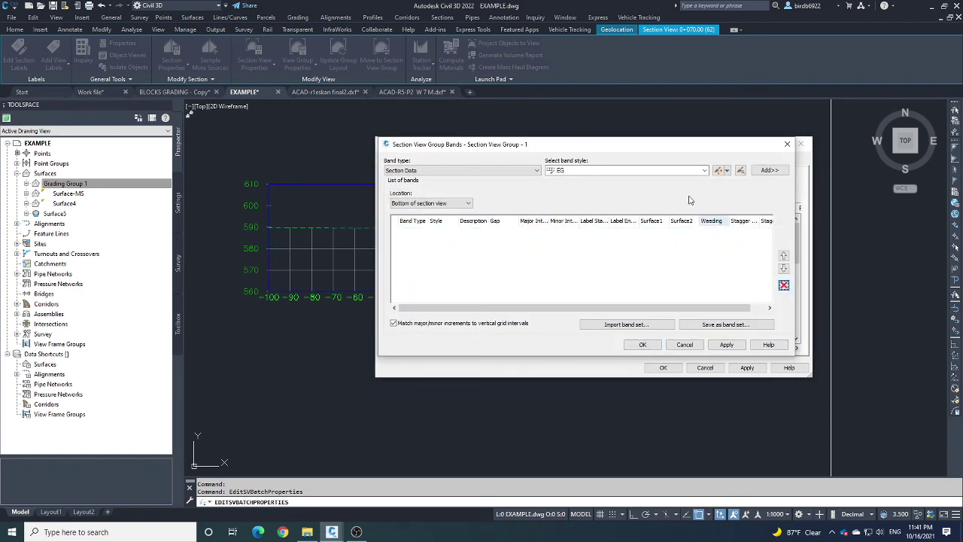
- Add two section data bands below the section views, one styled EG and one styled Offsets [Copy]
click(651, 172)
click(567, 184)
click(766, 172)
click(597, 174)
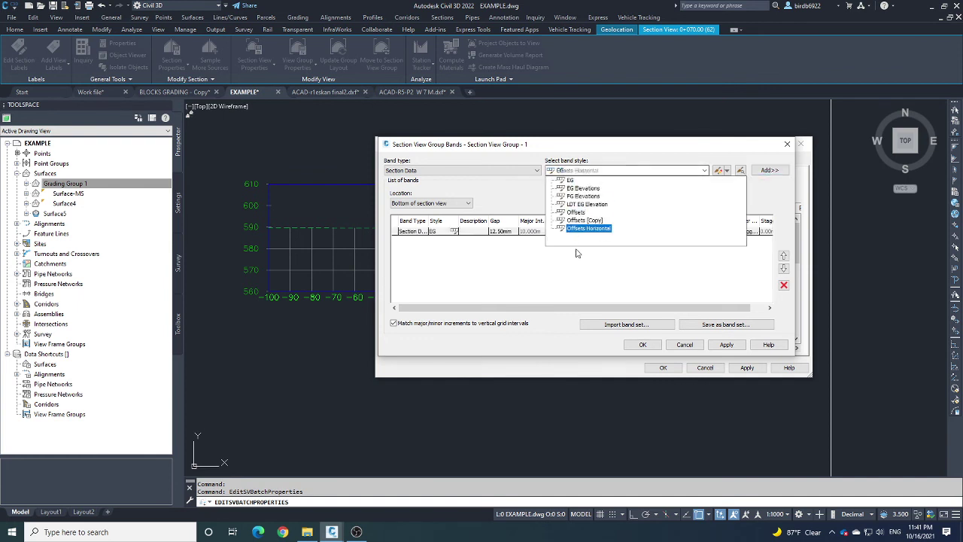
click(581, 220)
click(767, 170)
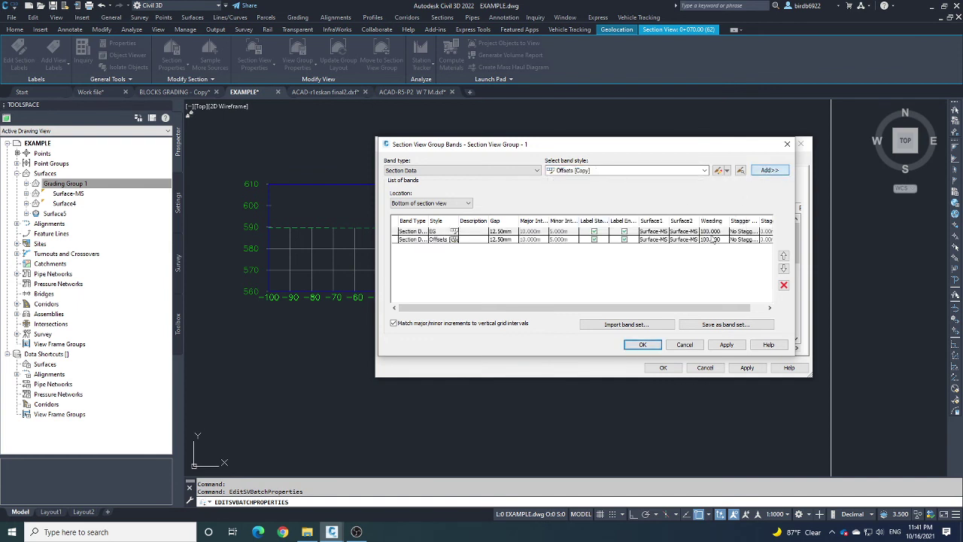
- Set the gap of both the EG and Offsets [Copy] bands to 0 mm
click(508, 241)
click(501, 231)
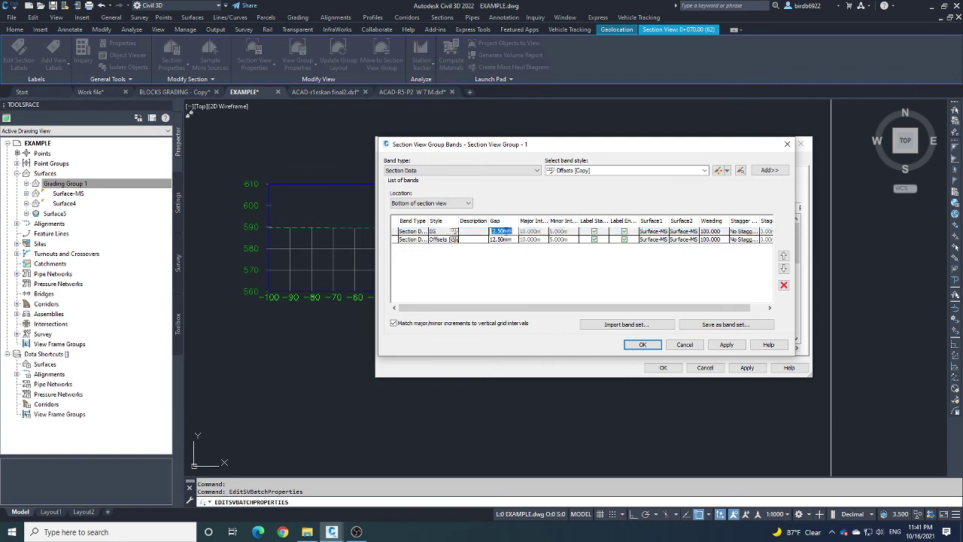
text(0)
click(508, 240)
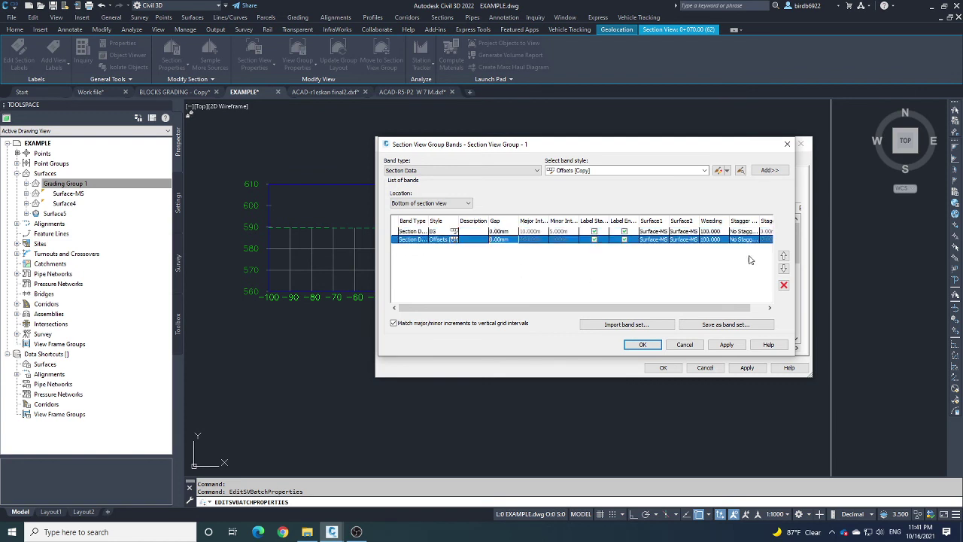
- Set the weeding of both section data bands to 10 and apply the band changes to Section View Group - 1
click(714, 231)
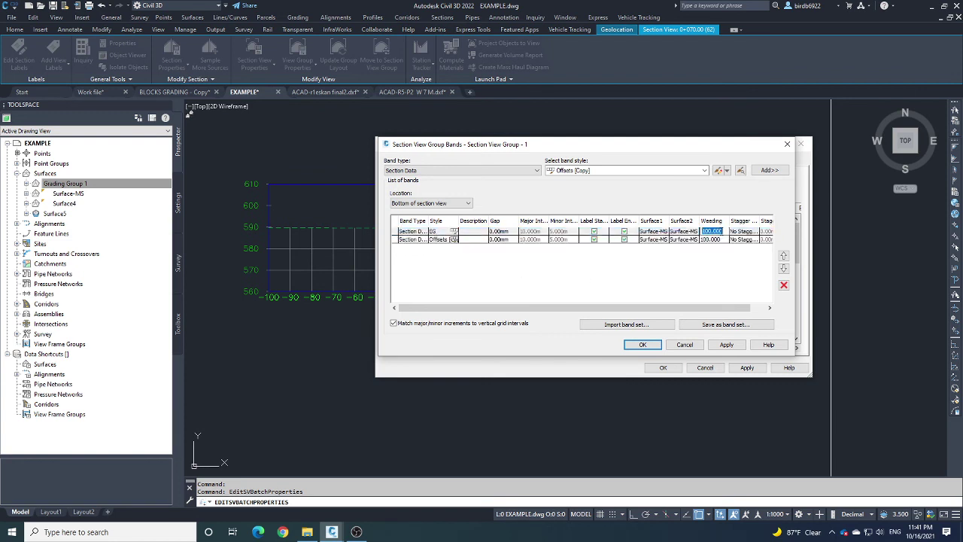
click(721, 240)
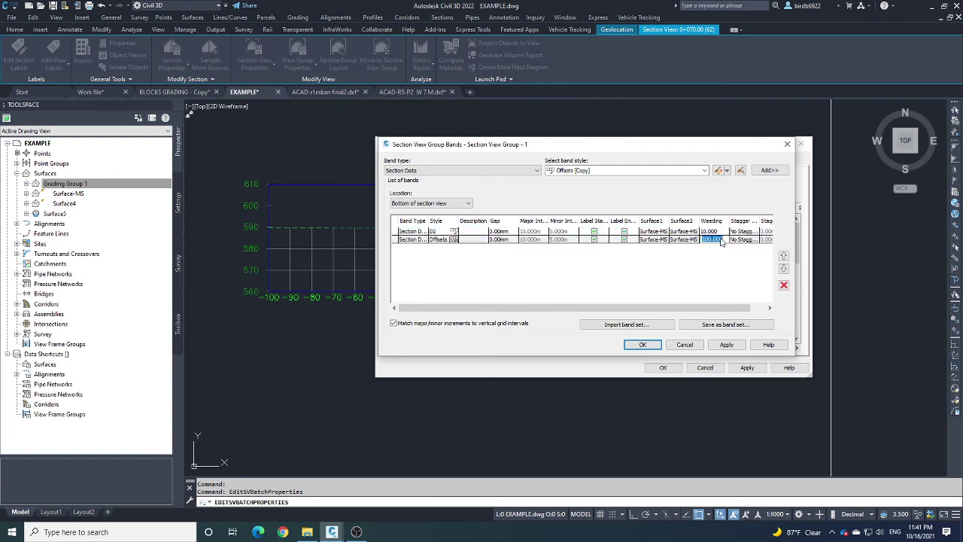
text(10)
key(Return)
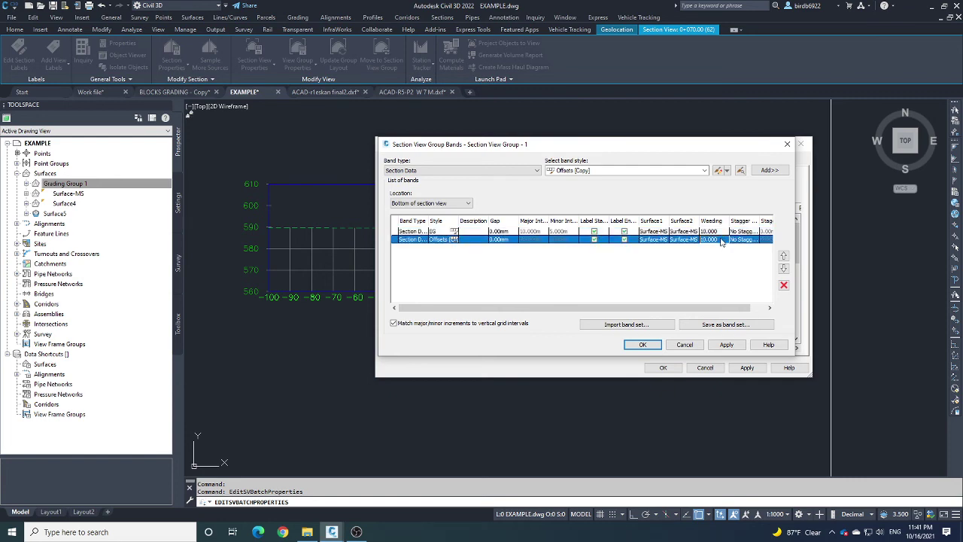
click(641, 347)
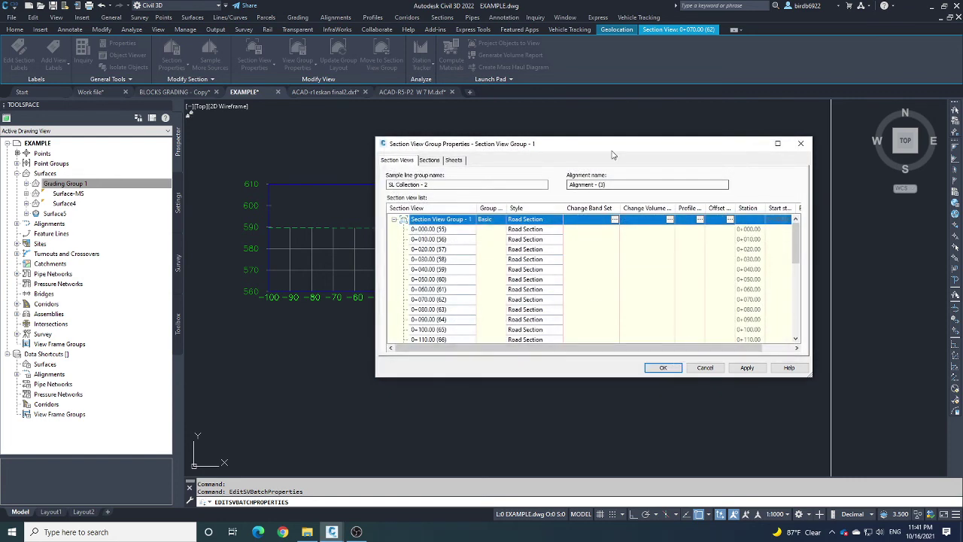
drag(612, 155, 631, 146)
click(678, 358)
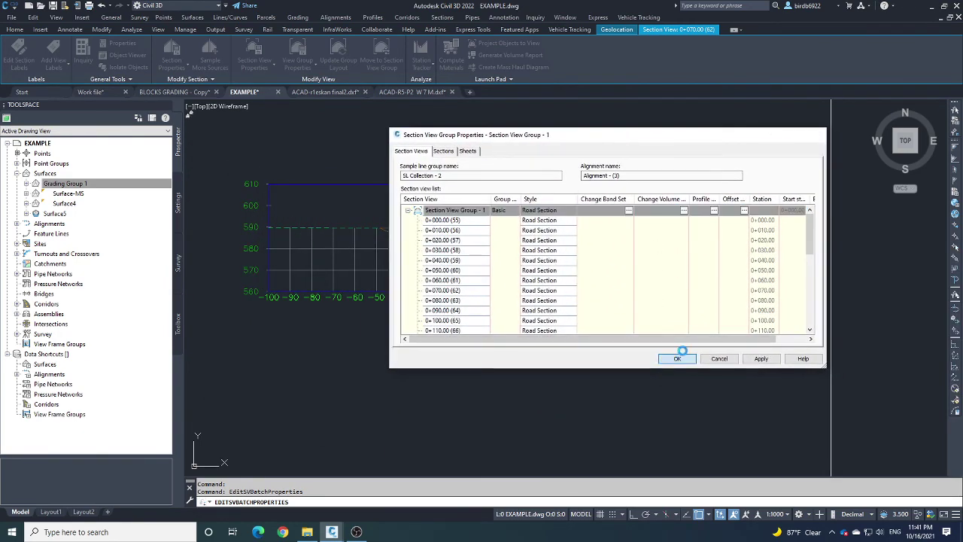
- Examine the existing elevation and offset bands and the cut area in the section view at 0+070.00
scroll(648, 331, down, 3)
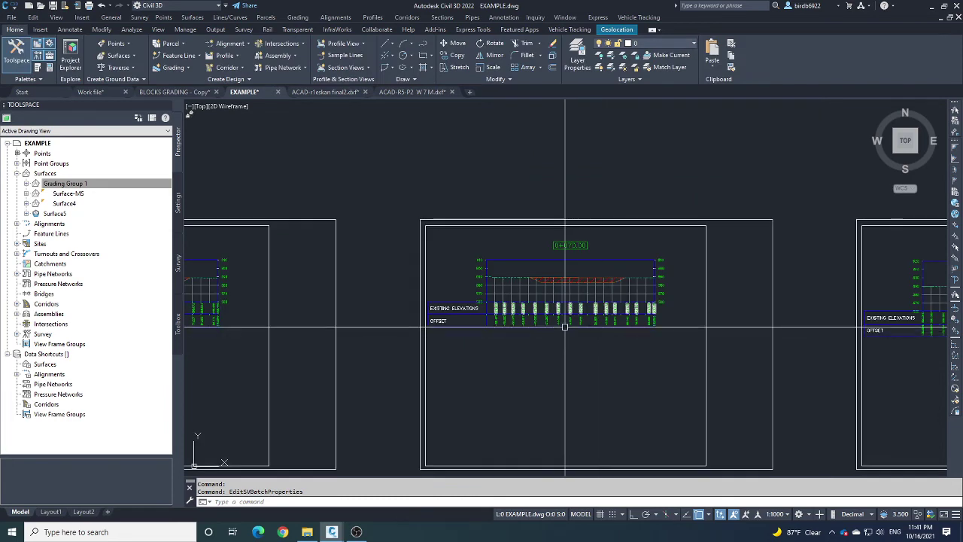
scroll(564, 327, up, 4)
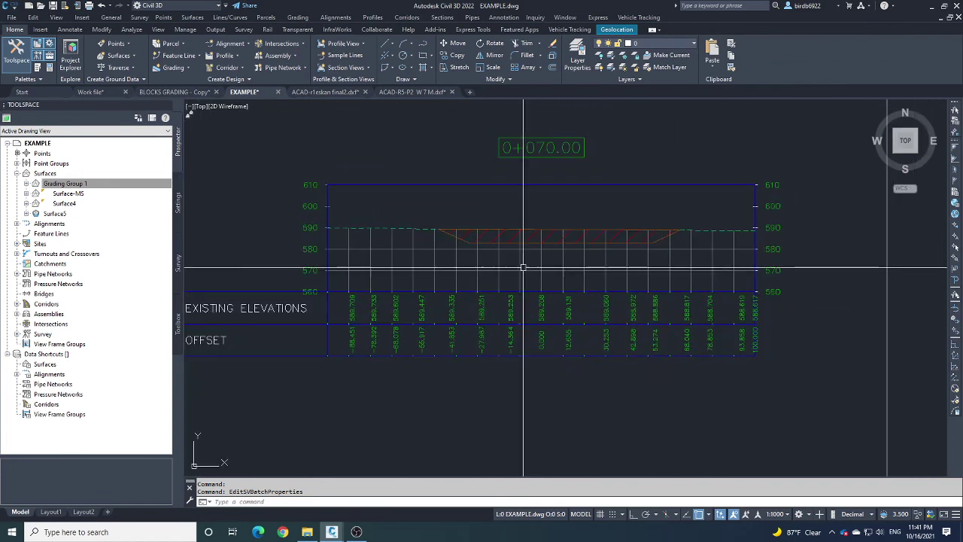
scroll(527, 279, up, 2)
scroll(429, 265, down, 2)
scroll(429, 265, up, 2)
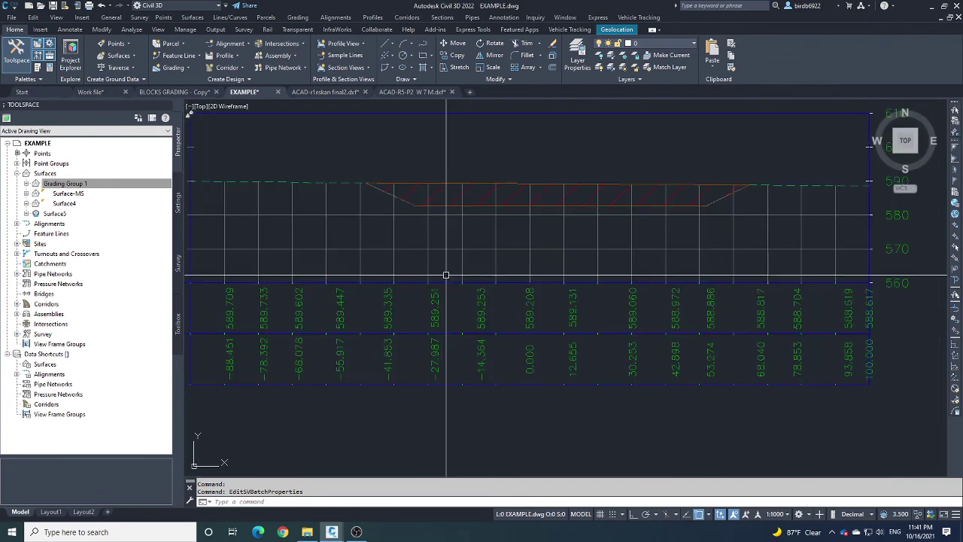
scroll(458, 279, down, 3)
scroll(356, 215, up, 5)
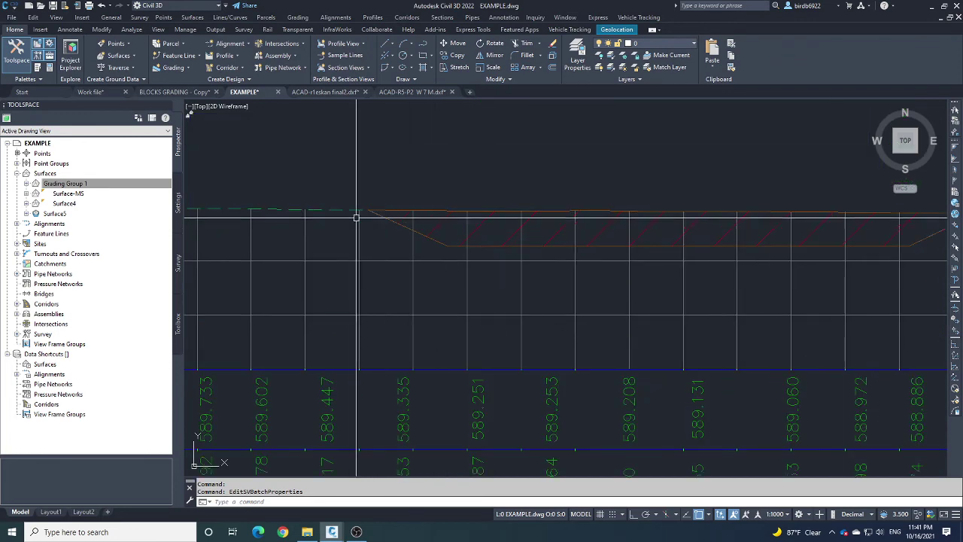
scroll(414, 249, down, 5)
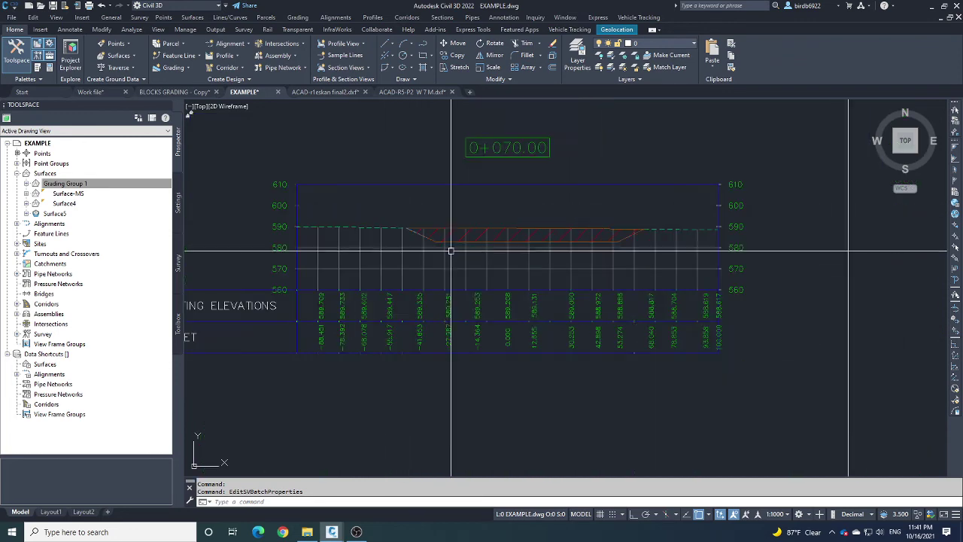
- Check the bands and cut areas in the section views further along the alignment, including the one at 0+130.00
scroll(485, 253, down, 8)
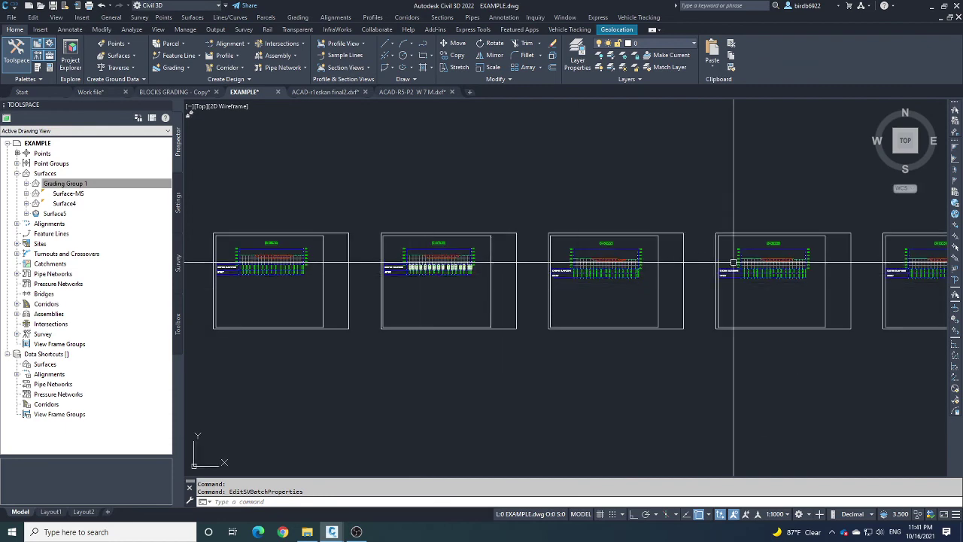
scroll(476, 254, down, 3)
scroll(676, 266, up, 7)
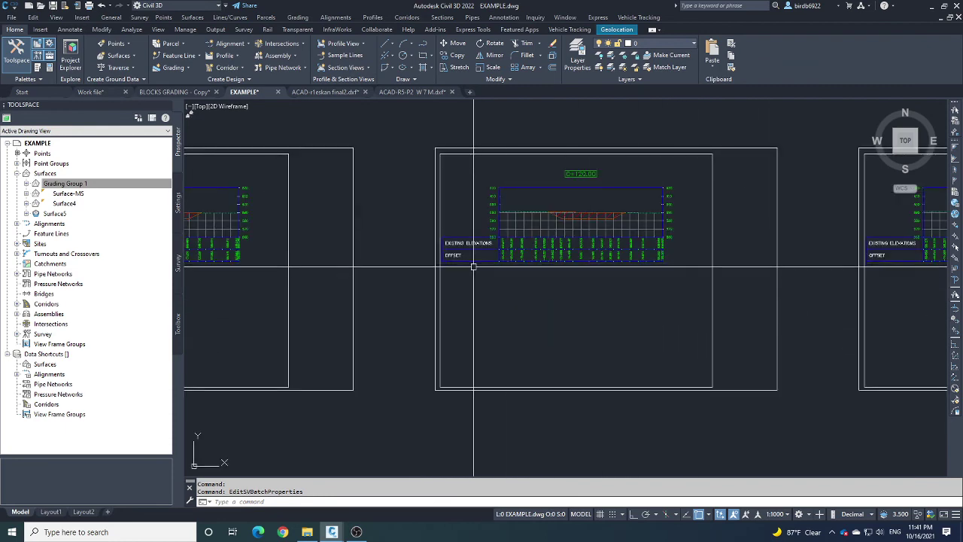
scroll(469, 266, down, 1)
middle_drag(722, 272, 617, 272)
scroll(527, 274, up, 5)
scroll(497, 275, down, 4)
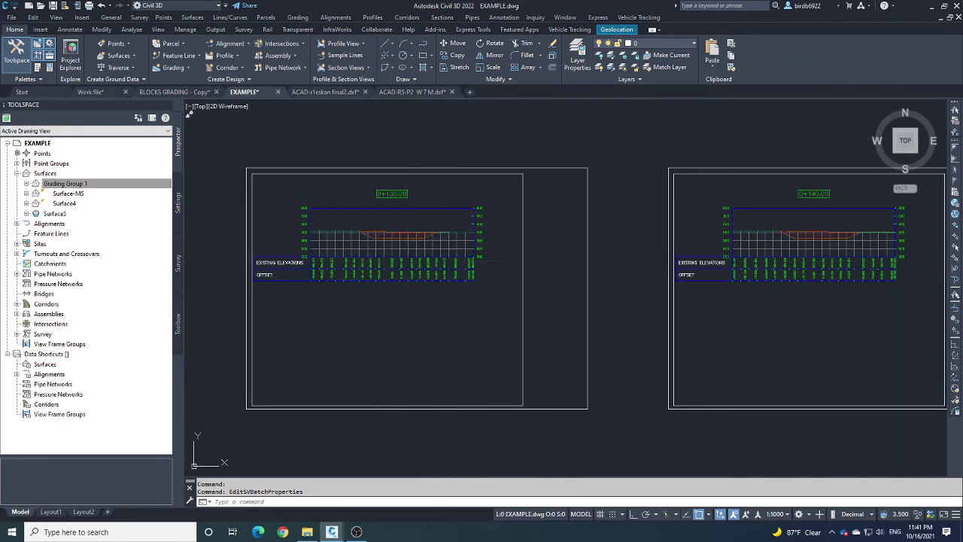
scroll(483, 277, up, 5)
scroll(483, 277, up, 3)
key(Escape)
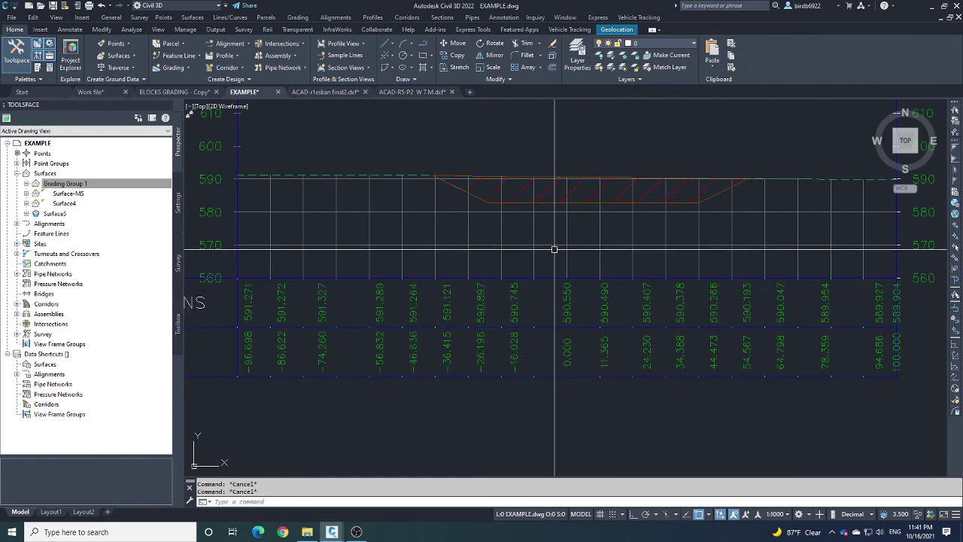
- Review the graph scale and grid options of the Road Section view style through the section view group's properties
click(545, 245)
right_click(546, 247)
click(602, 367)
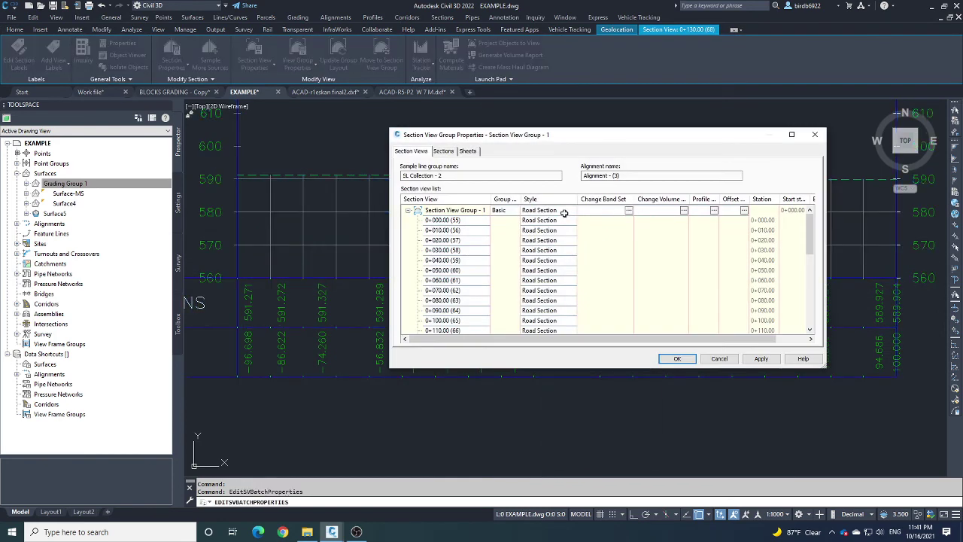
click(562, 212)
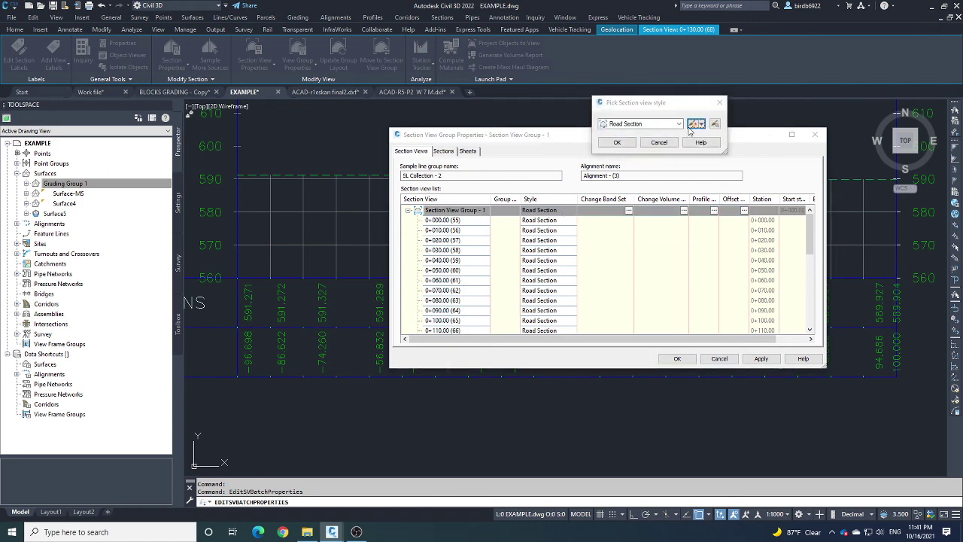
click(691, 128)
click(506, 205)
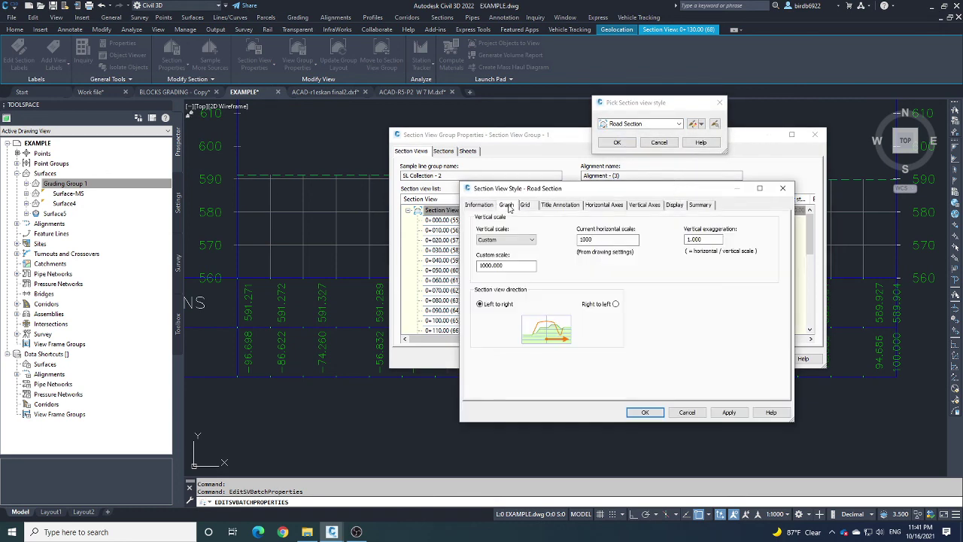
click(526, 205)
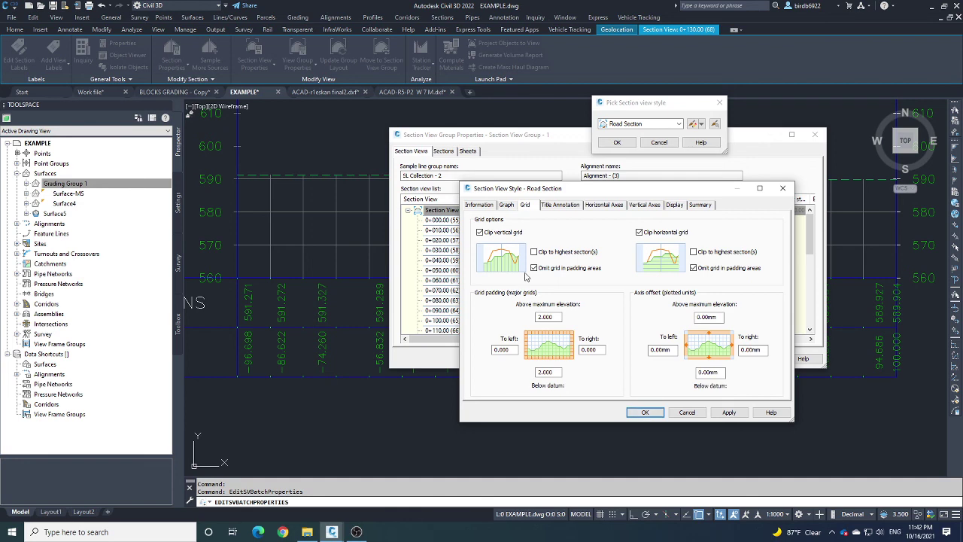
click(644, 413)
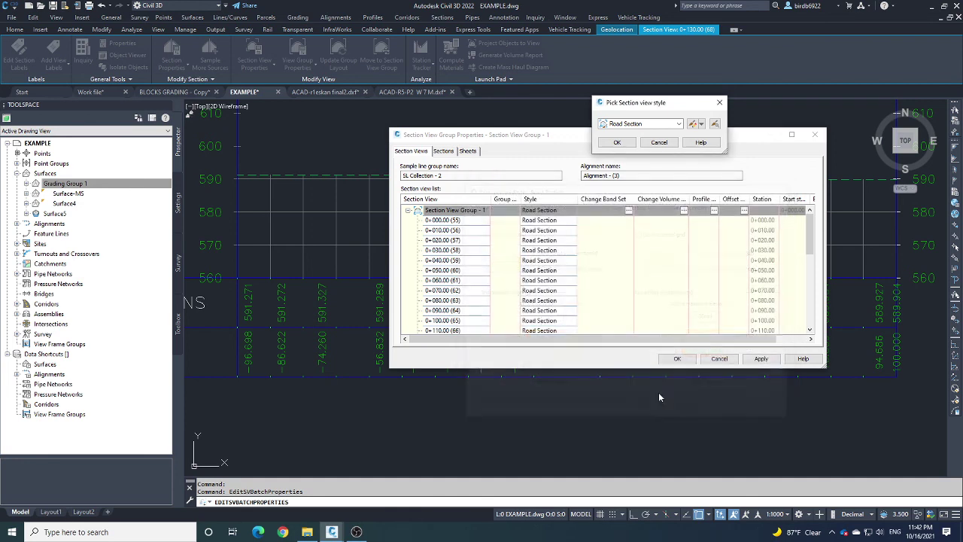
click(627, 144)
click(676, 359)
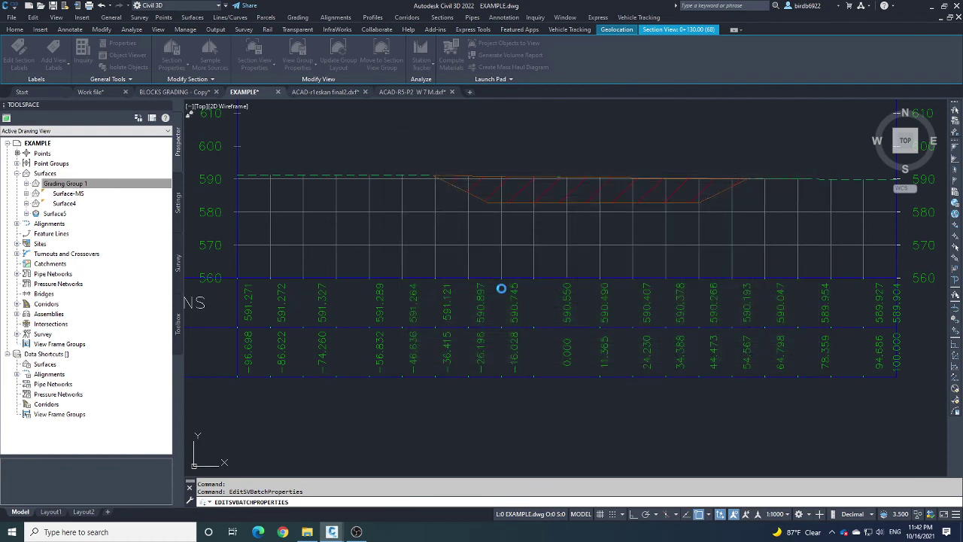
key(Escape)
key(Escape)
- Add a Total Volume table in the Basic style to Section View Group - 1, starting from the section view at 0+000.00
scroll(501, 289, down, 6)
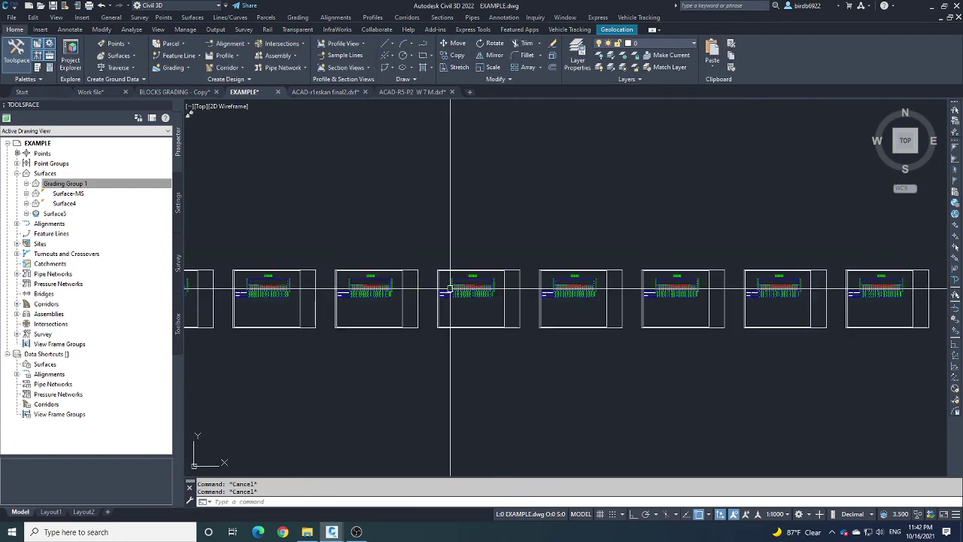
scroll(450, 288, up, 6)
scroll(451, 248, down, 10)
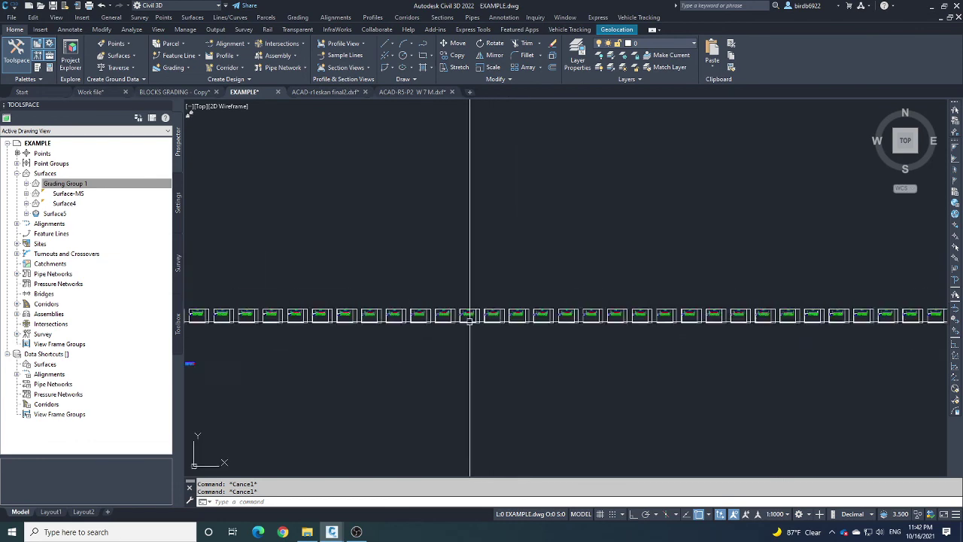
scroll(323, 309, down, 5)
scroll(324, 309, up, 5)
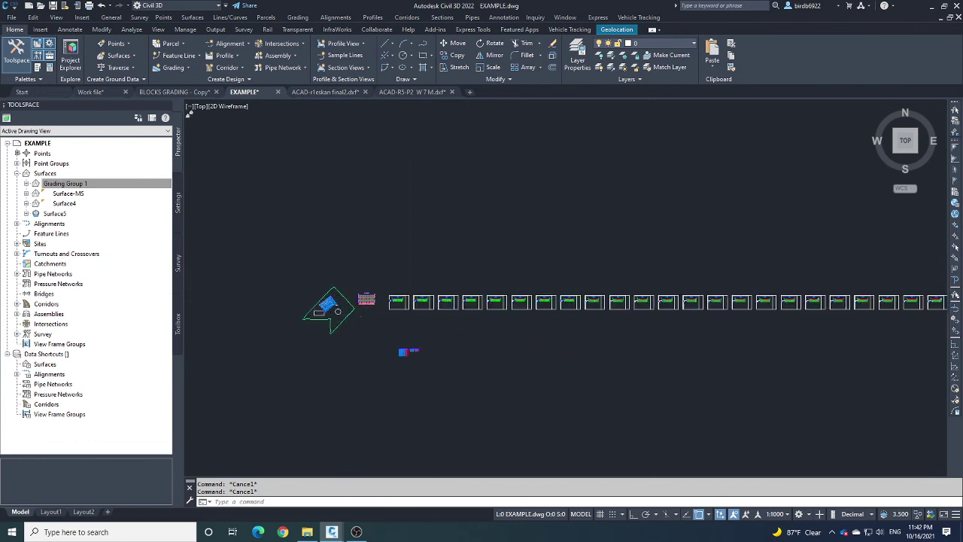
scroll(444, 310, up, 6)
click(362, 278)
right_click(394, 271)
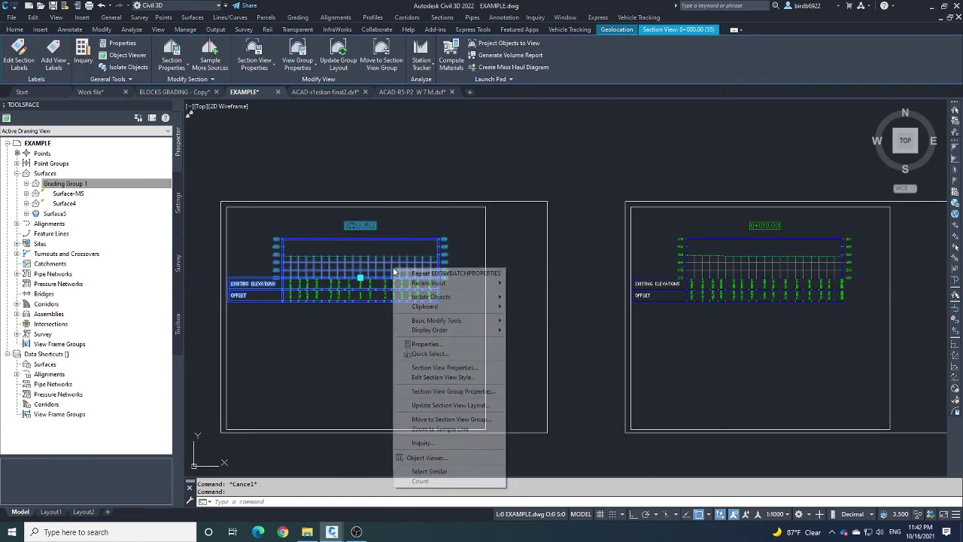
click(466, 392)
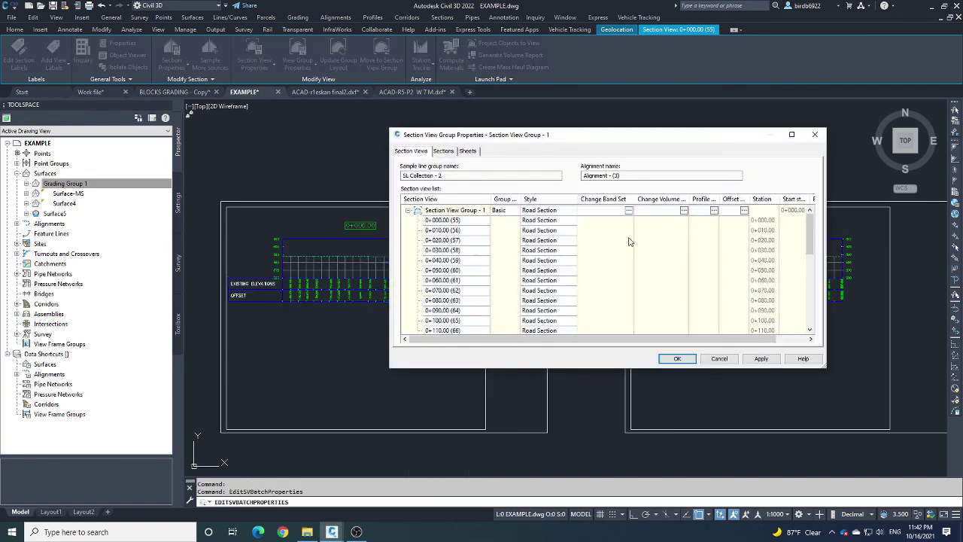
click(682, 210)
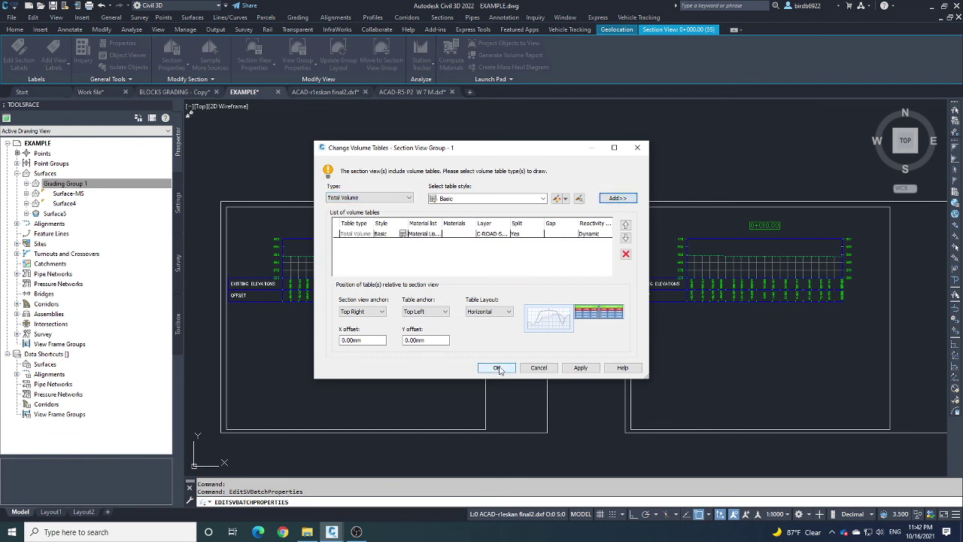
click(682, 359)
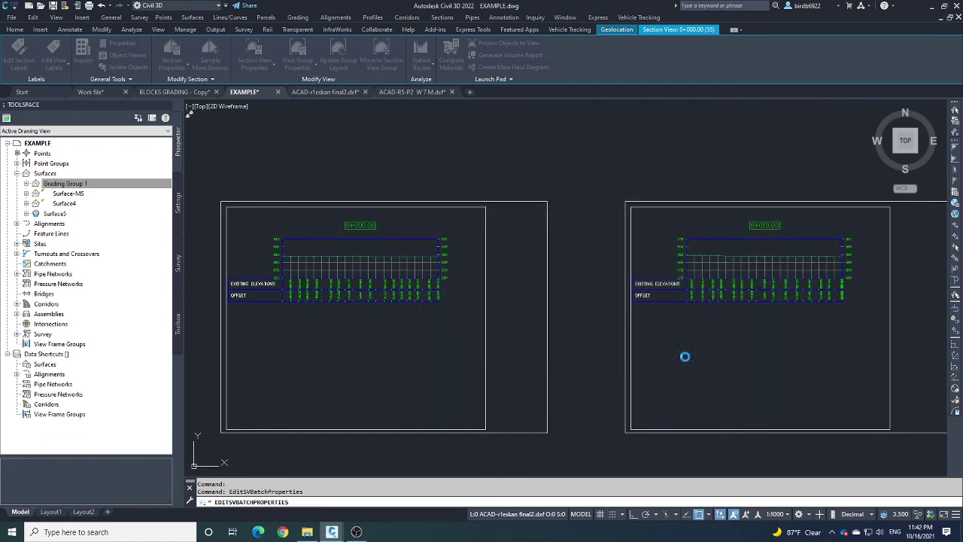
key(Escape)
key(Escape)
- Update the section view group layout from the 0+000.00 view and check the volume table placement across the views
scroll(452, 241, up, 8)
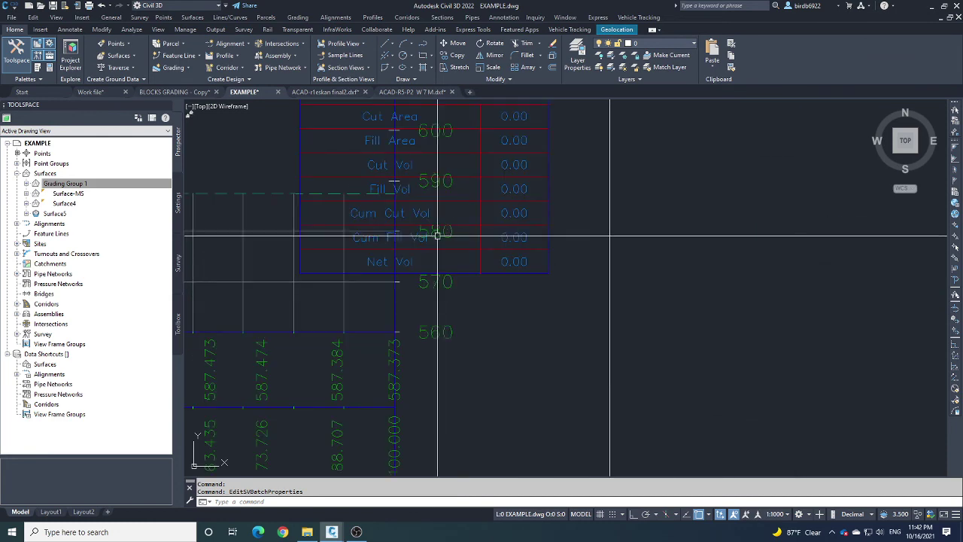
scroll(554, 269, down, 2)
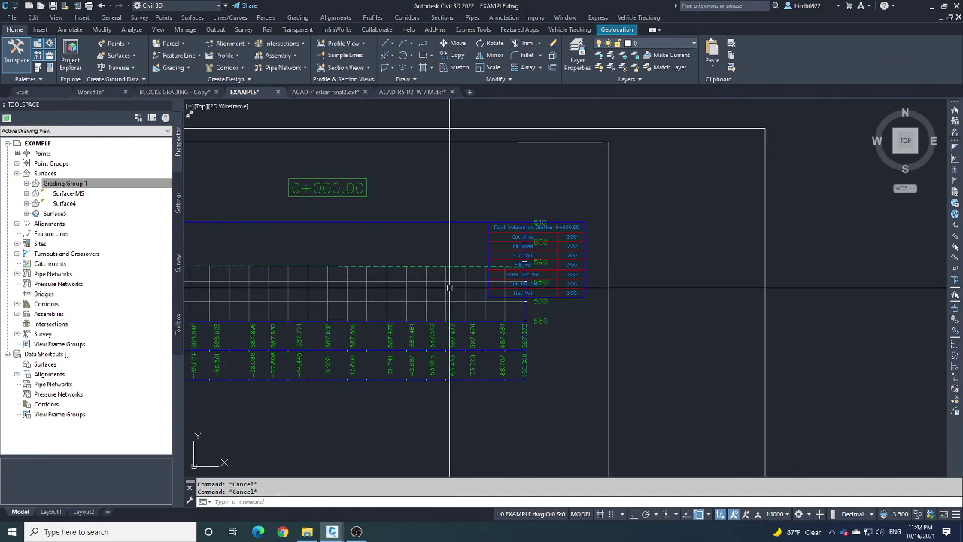
click(424, 274)
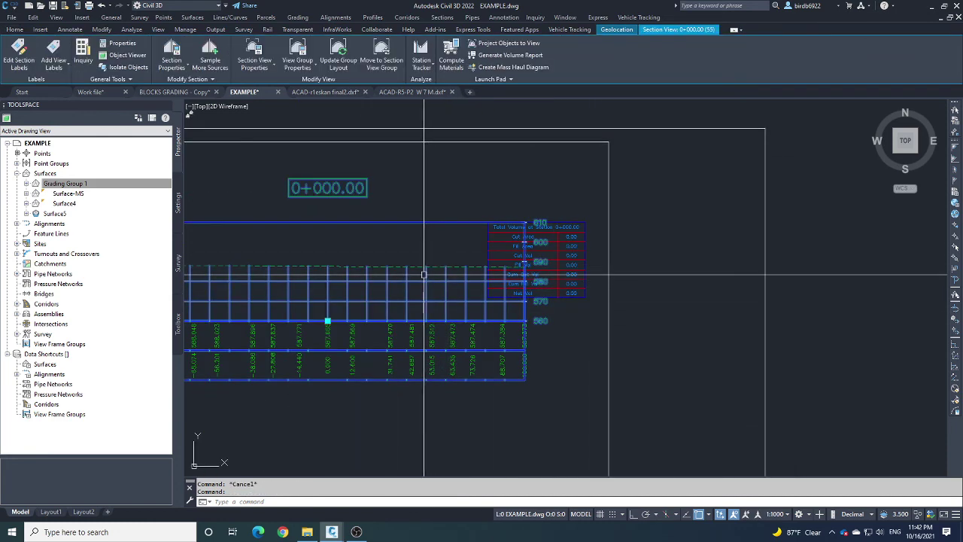
click(338, 60)
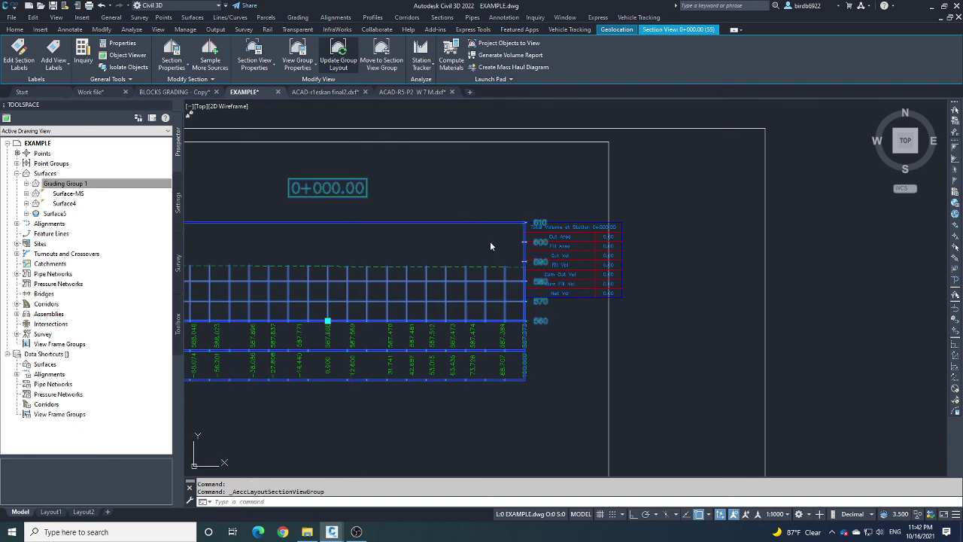
key(Escape)
key(Escape)
scroll(623, 308, down, 6)
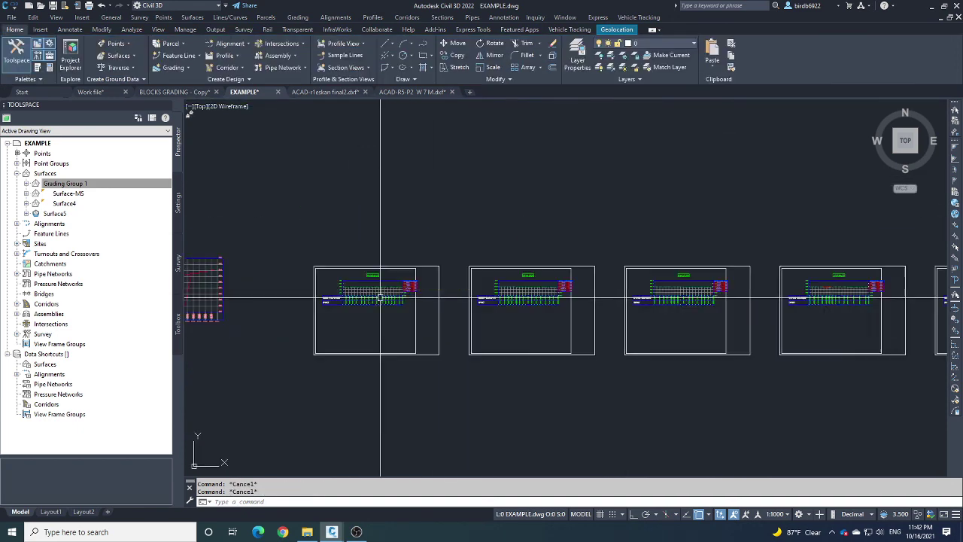
scroll(552, 317, up, 8)
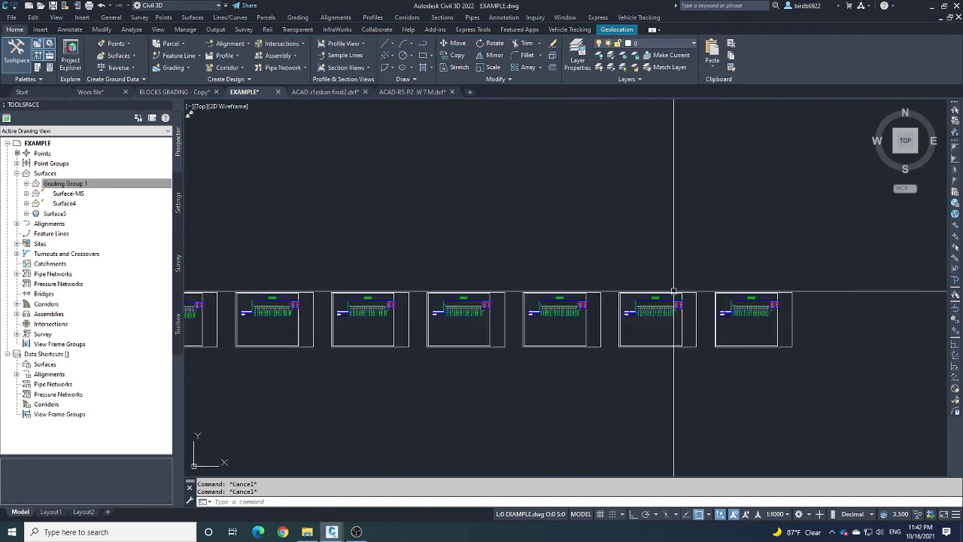
- Examine the cumulative cut, fill and net volumes in the Total Volume table at station 0+309.62
scroll(594, 319, up, 1)
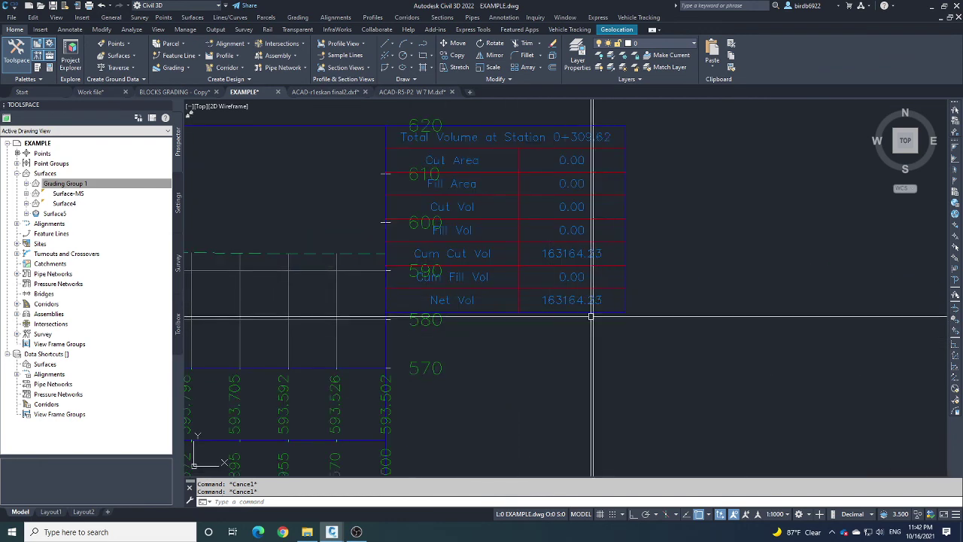
scroll(572, 301, down, 5)
scroll(584, 280, up, 4)
scroll(556, 325, up, 3)
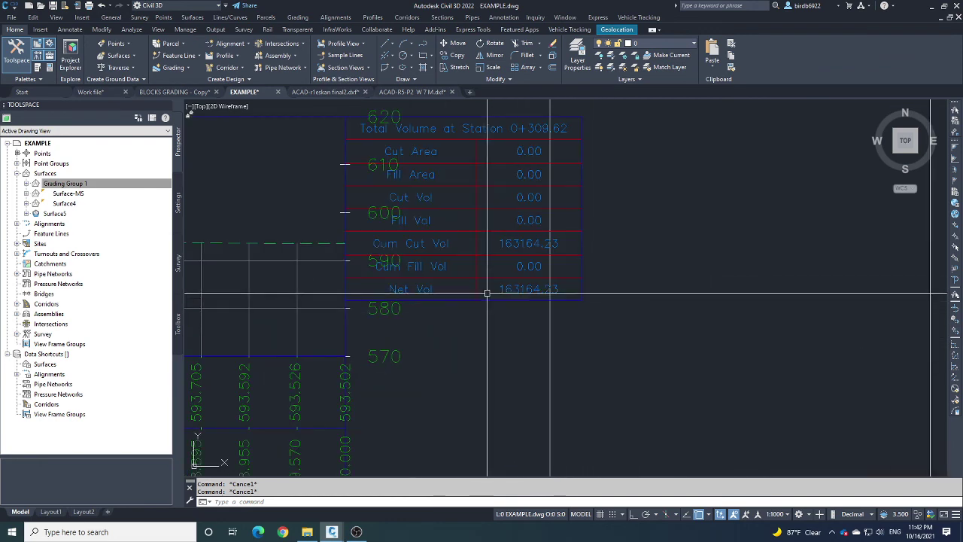
scroll(585, 338, up, 2)
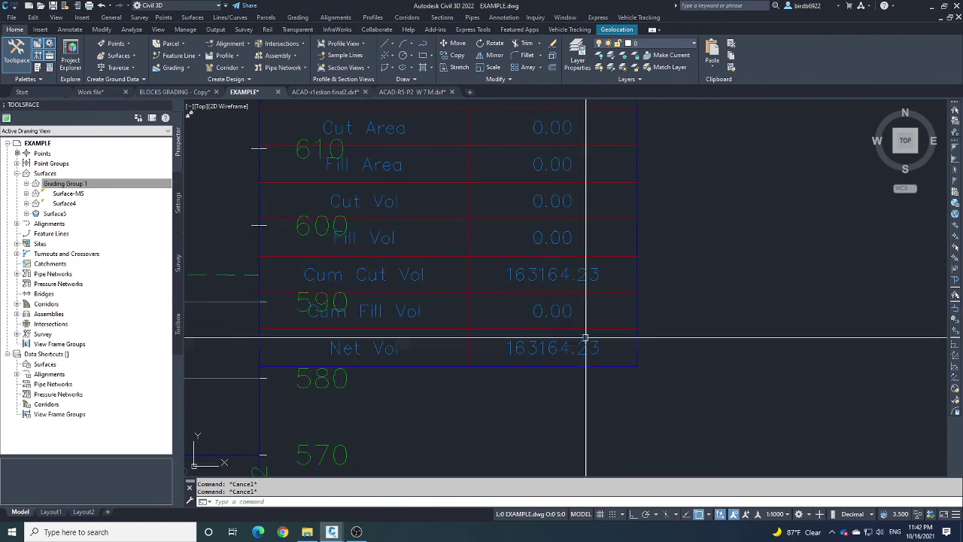
scroll(585, 316, down, 10)
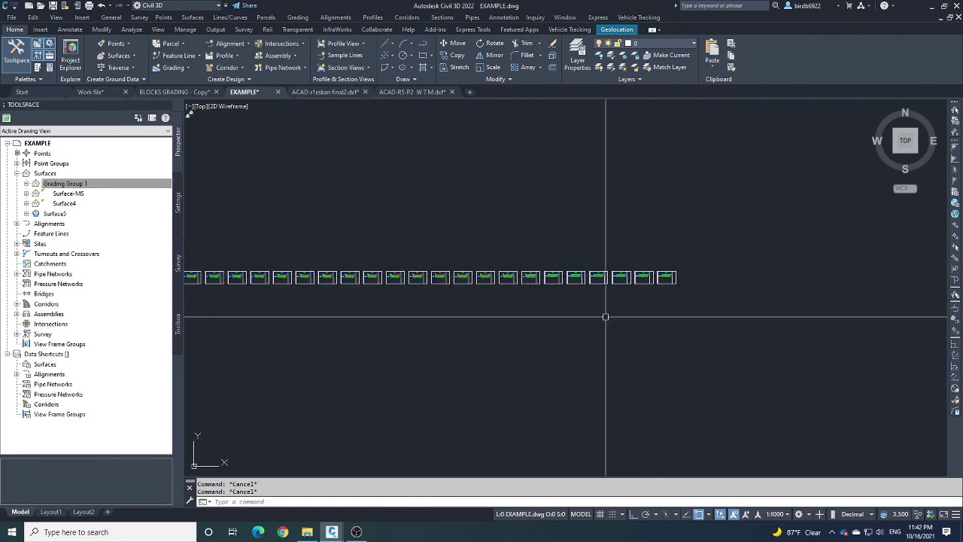
- Place a standalone Total Volume table in empty space below the row of section views and check its last rows
scroll(563, 264, down, 4)
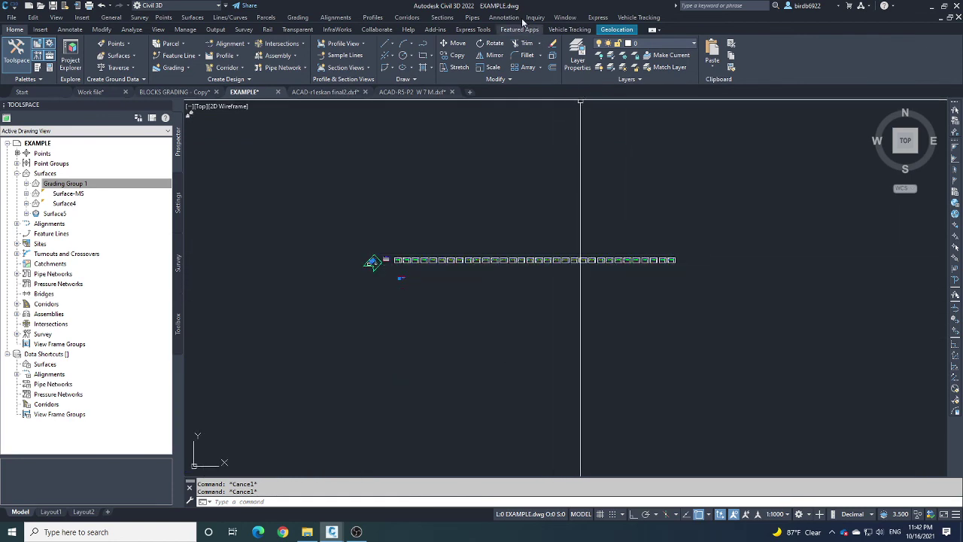
click(441, 17)
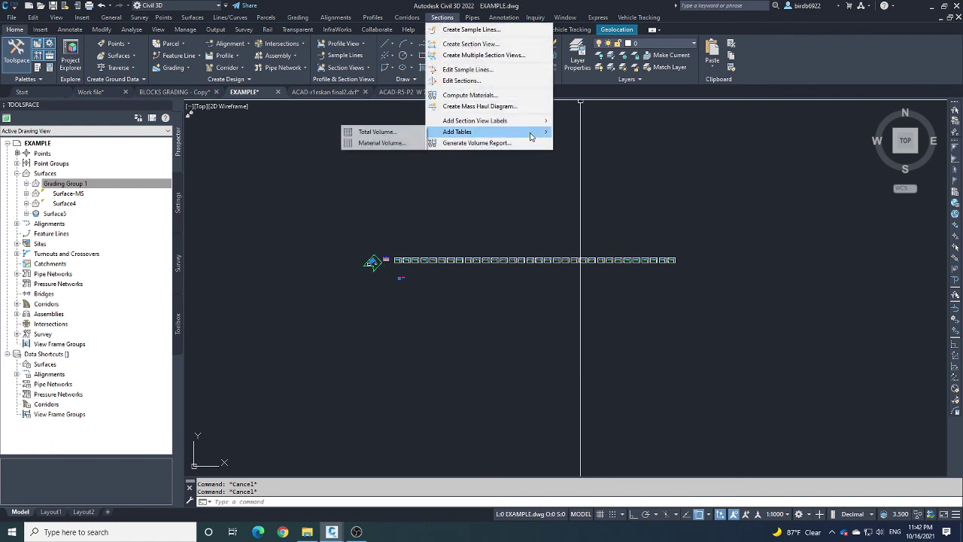
click(368, 132)
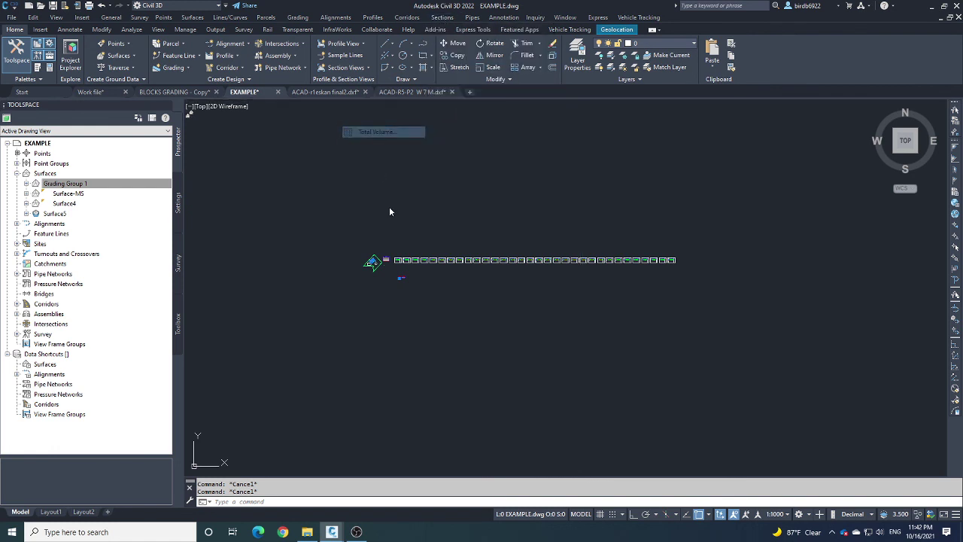
click(473, 404)
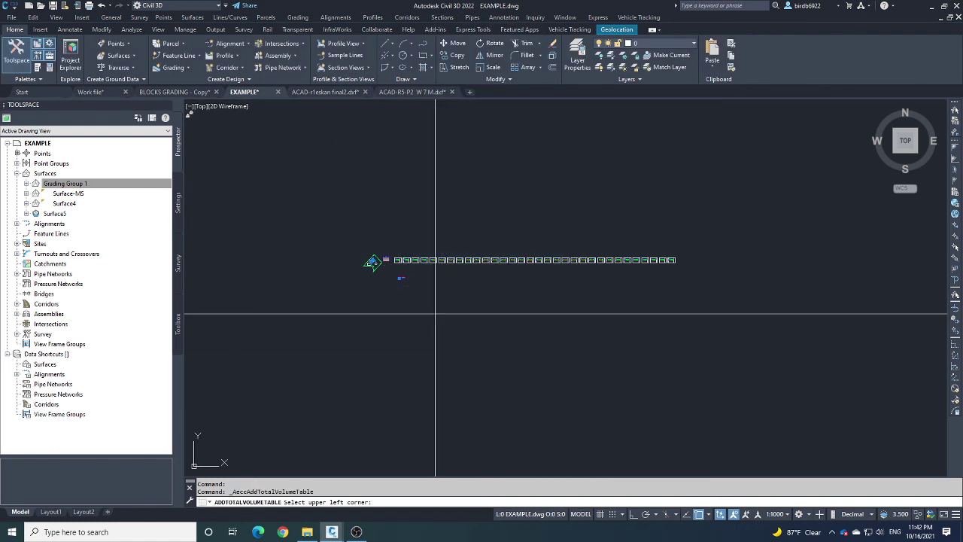
scroll(482, 259, up, 10)
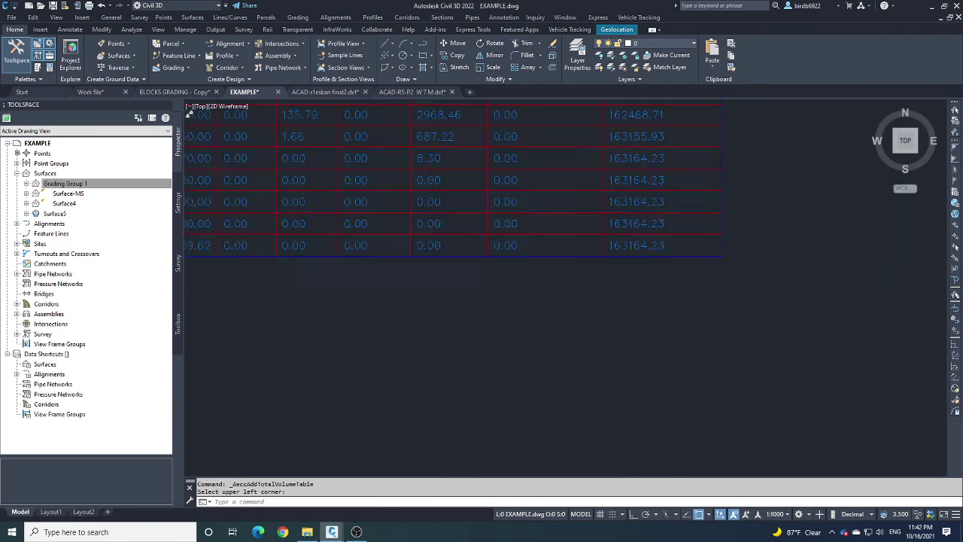
scroll(657, 377, up, 5)
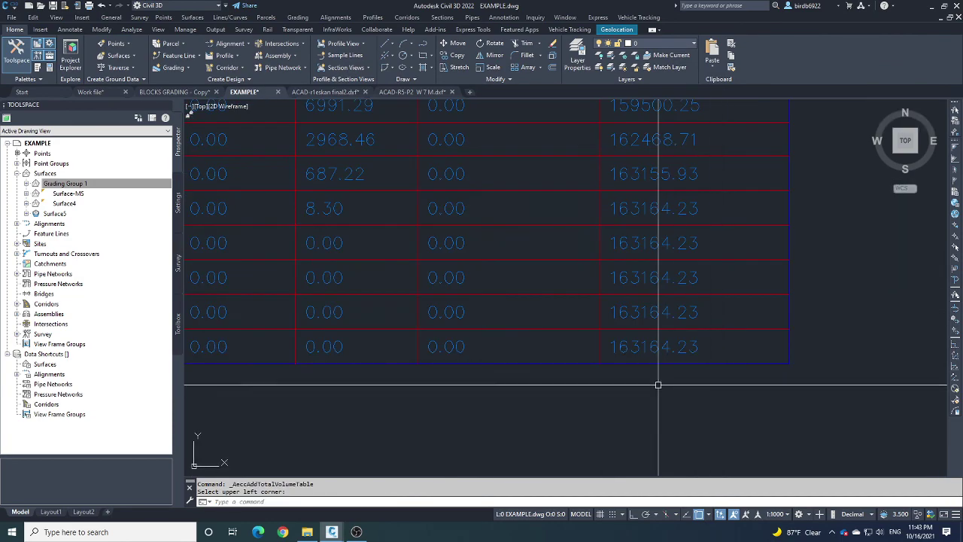
- Review the sample lines across the grading and the volume tables in the first section views
scroll(666, 341, down, 7)
scroll(666, 341, down, 8)
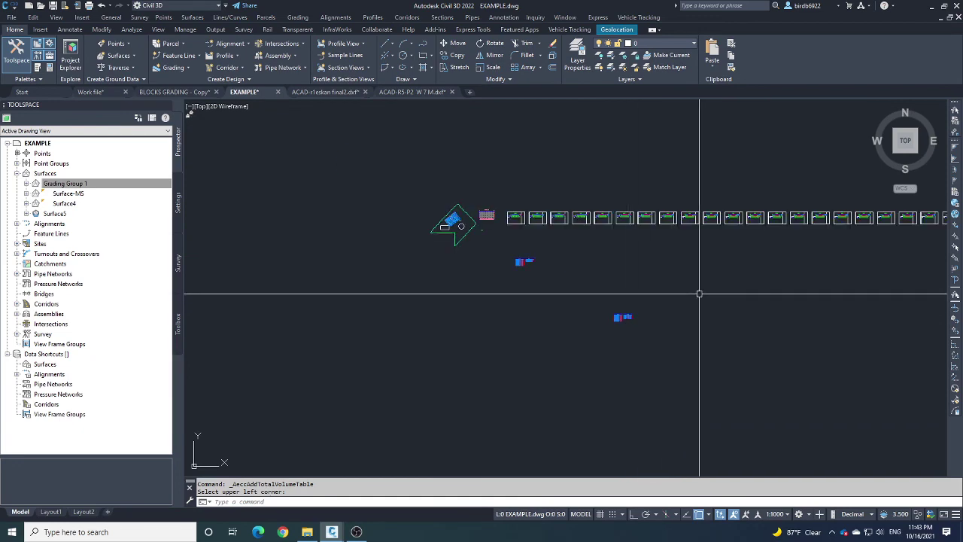
scroll(432, 209, up, 6)
scroll(574, 283, down, 1)
scroll(557, 285, up, 2)
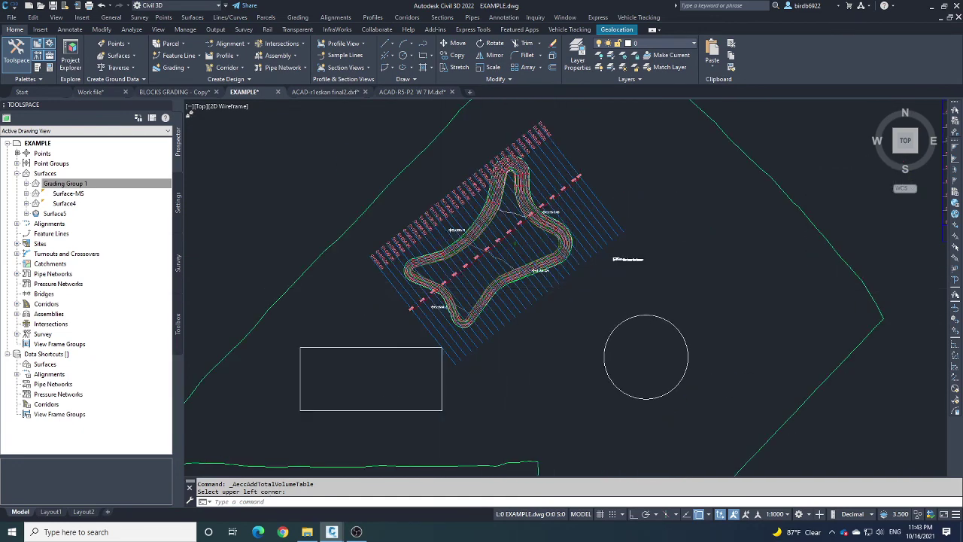
scroll(430, 285, down, 6)
scroll(677, 277, up, 2)
scroll(676, 277, up, 5)
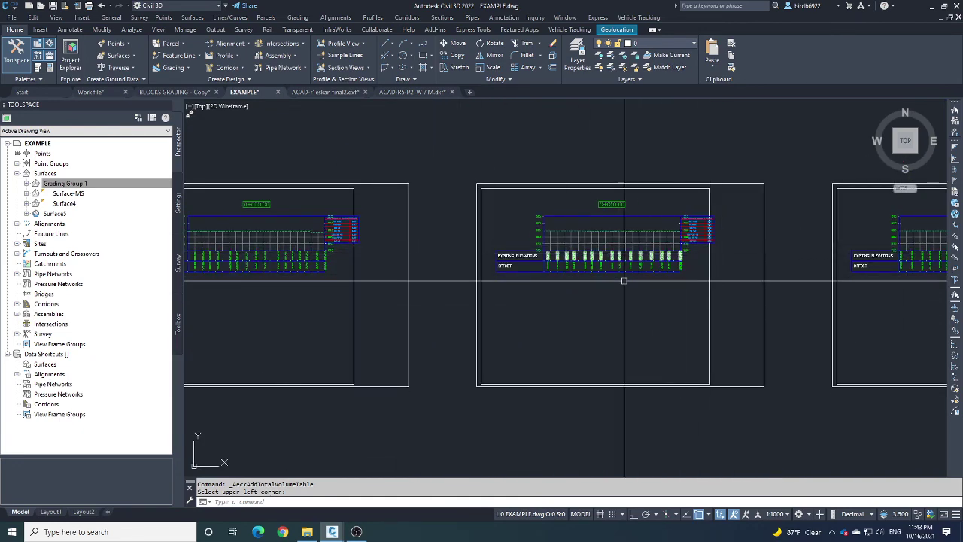
scroll(802, 271, down, 5)
scroll(725, 290, up, 3)
scroll(725, 290, down, 5)
scroll(673, 282, up, 5)
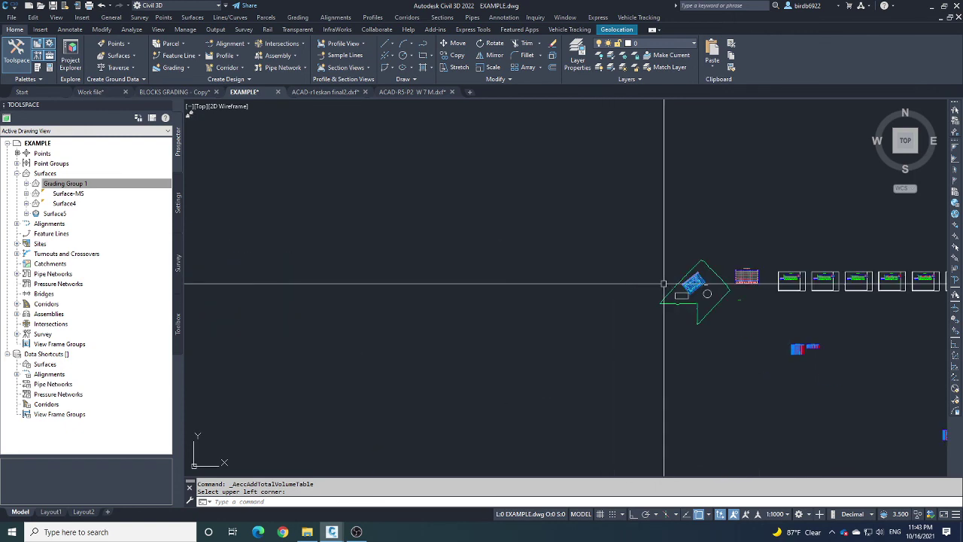
middle_drag(672, 282, 542, 286)
scroll(554, 246, up, 4)
scroll(435, 286, down, 2)
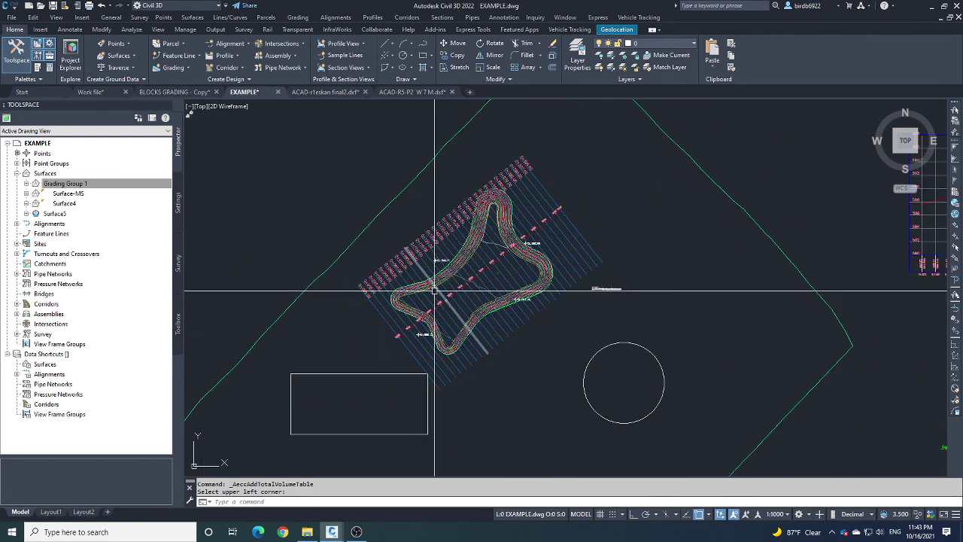
- Show the report categories under Reports Manager in the Toolbox
click(178, 320)
click(7, 132)
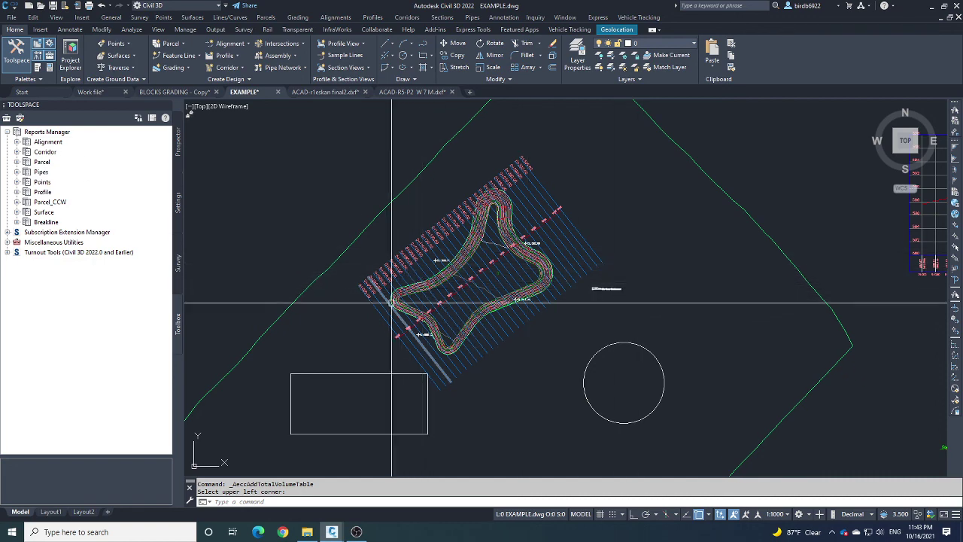
scroll(361, 316, down, 3)
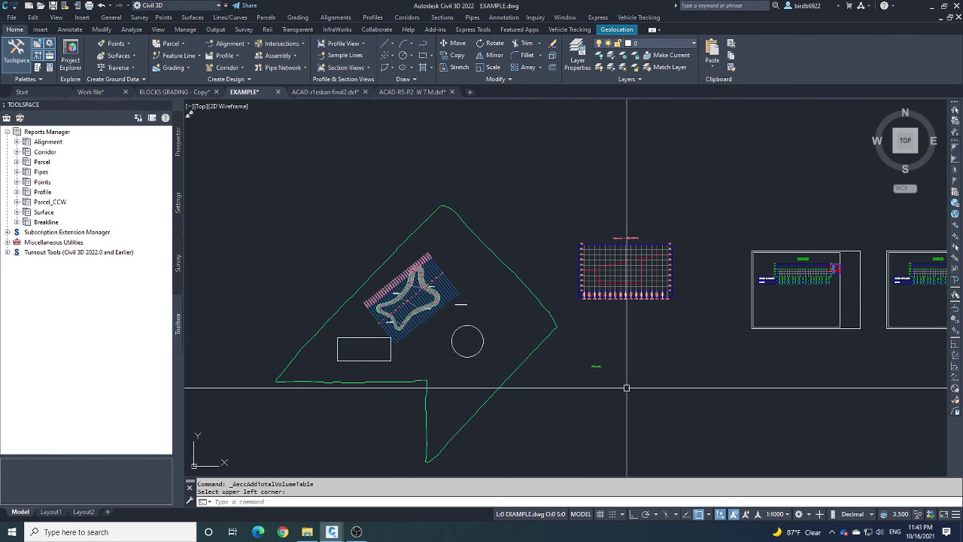
scroll(486, 326, down, 5)
scroll(550, 316, up, 5)
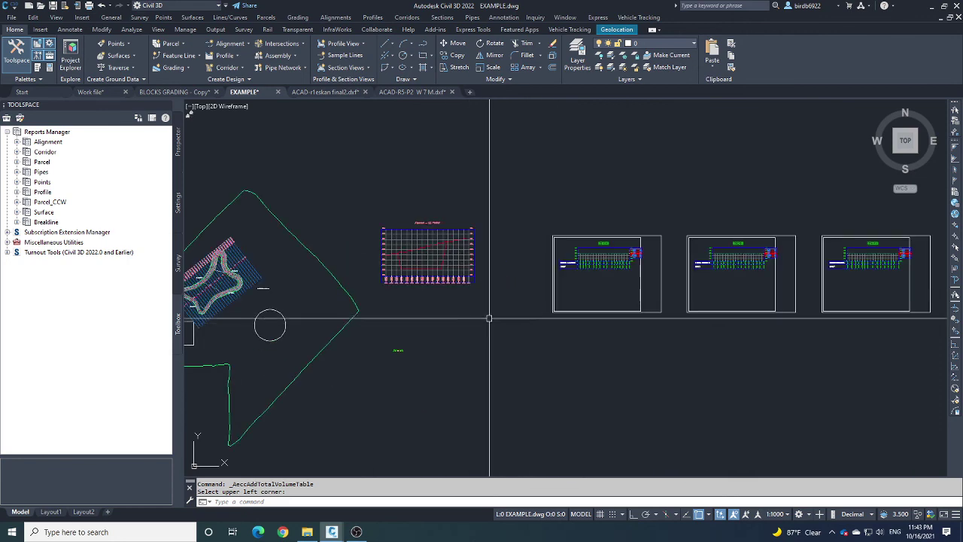
scroll(409, 258, up, 4)
scroll(557, 346, down, 3)
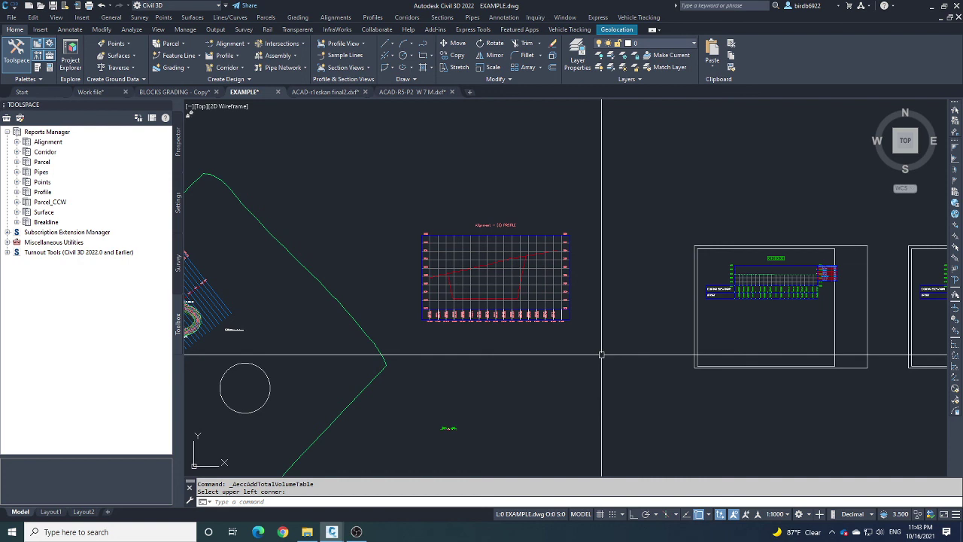
scroll(422, 354, down, 6)
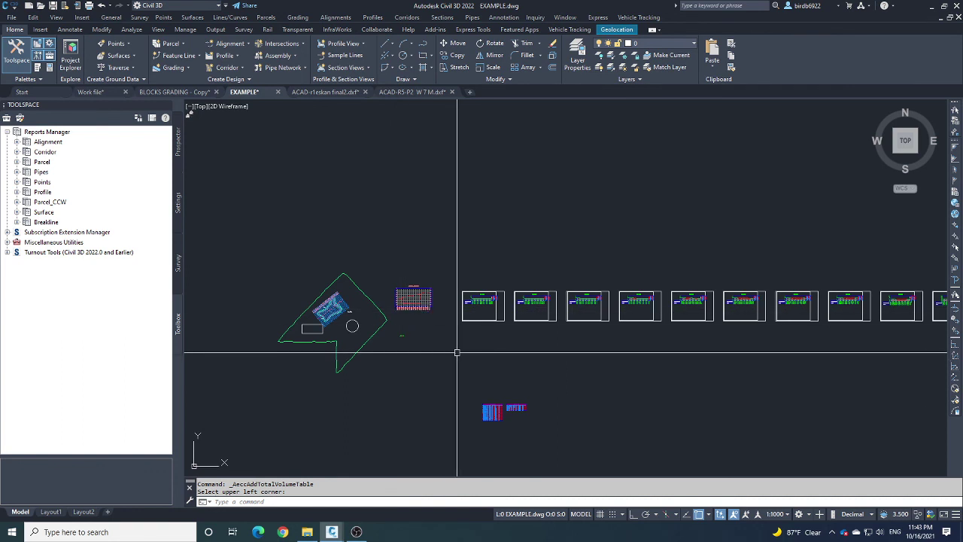
scroll(408, 355, down, 4)
scroll(489, 335, up, 4)
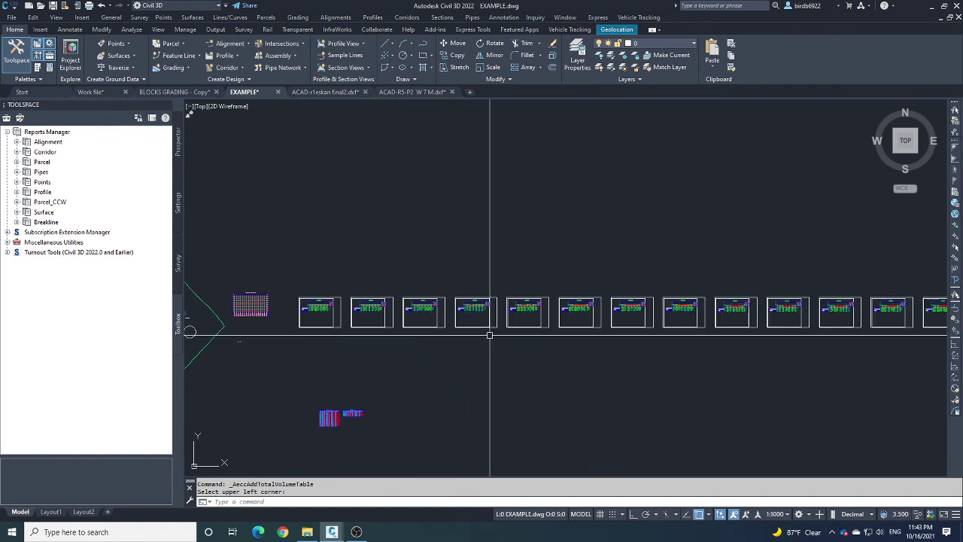
scroll(415, 329, up, 4)
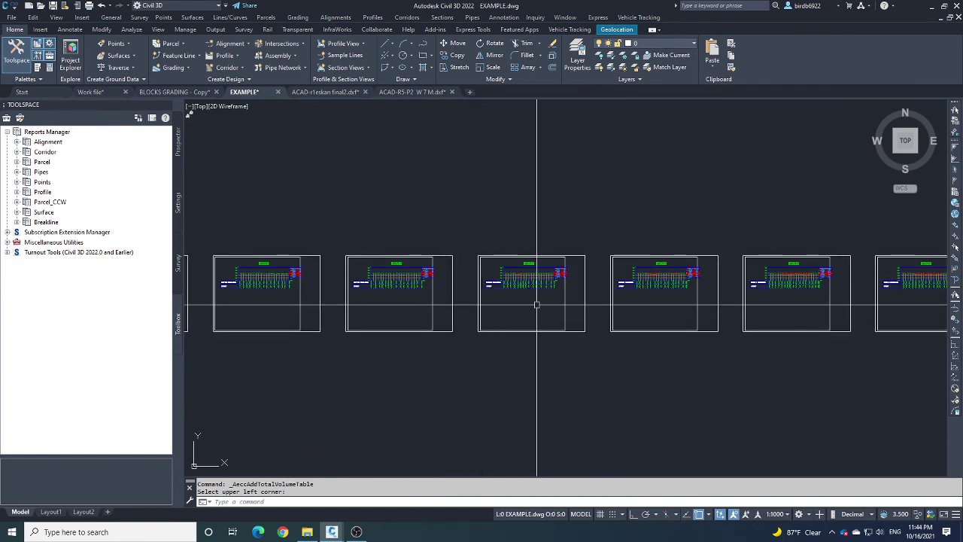
scroll(563, 306, down, 3)
scroll(476, 307, up, 3)
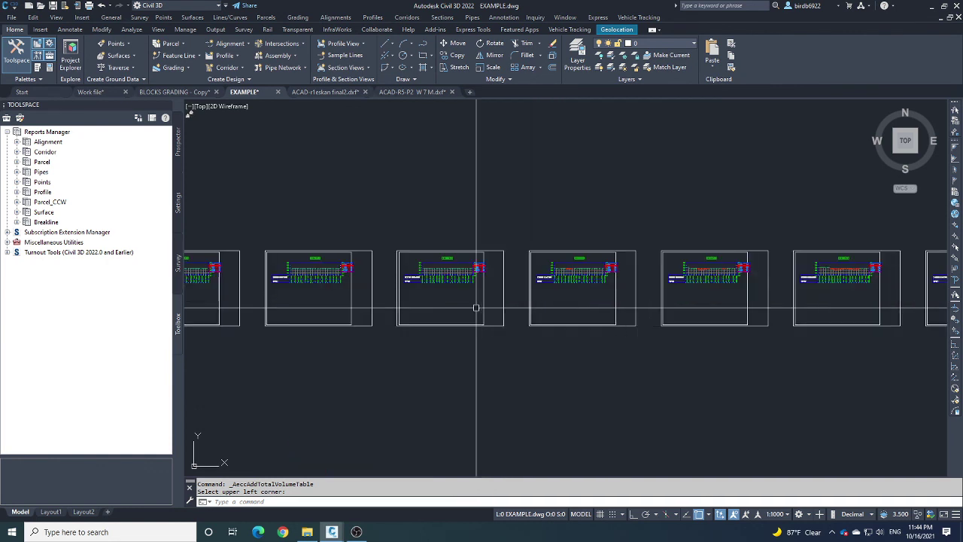
scroll(491, 326, down, 5)
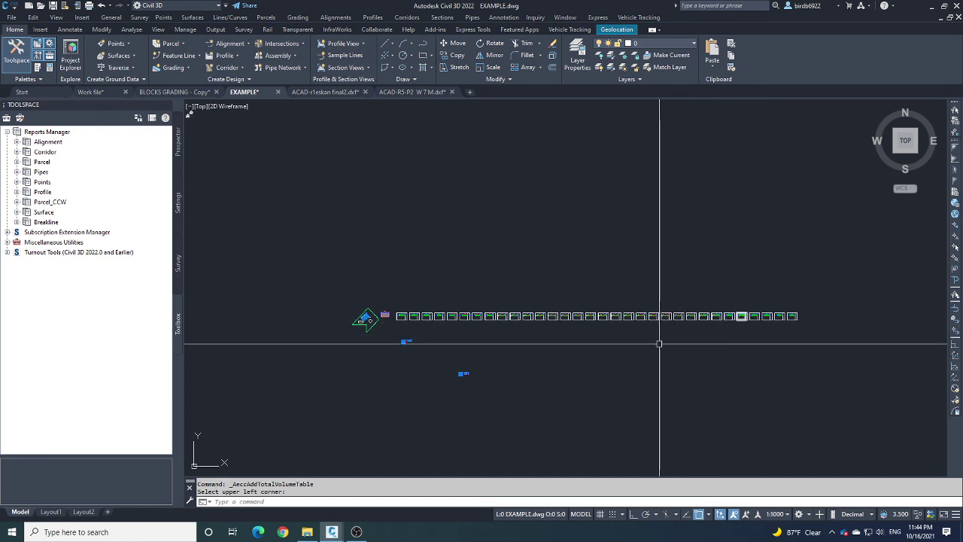
scroll(410, 325, up, 4)
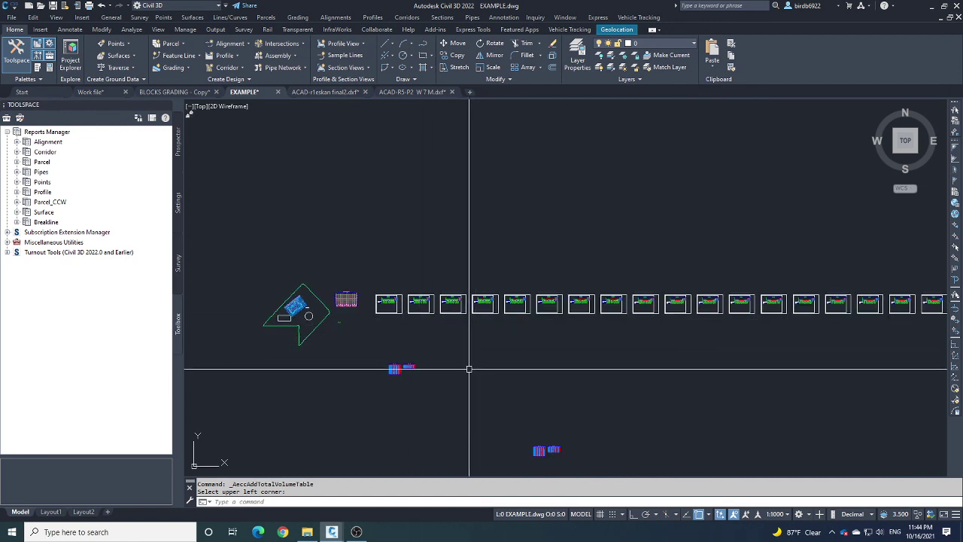
scroll(463, 370, down, 2)
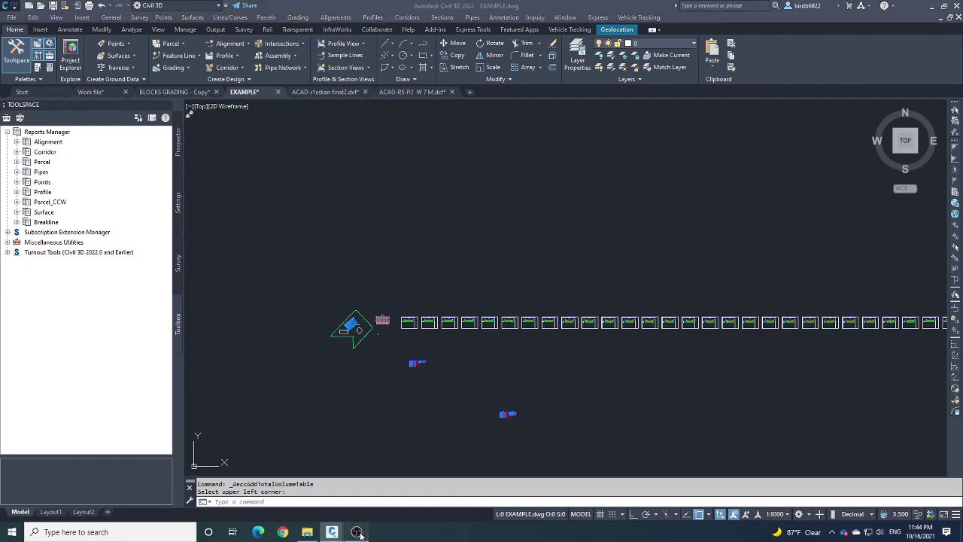